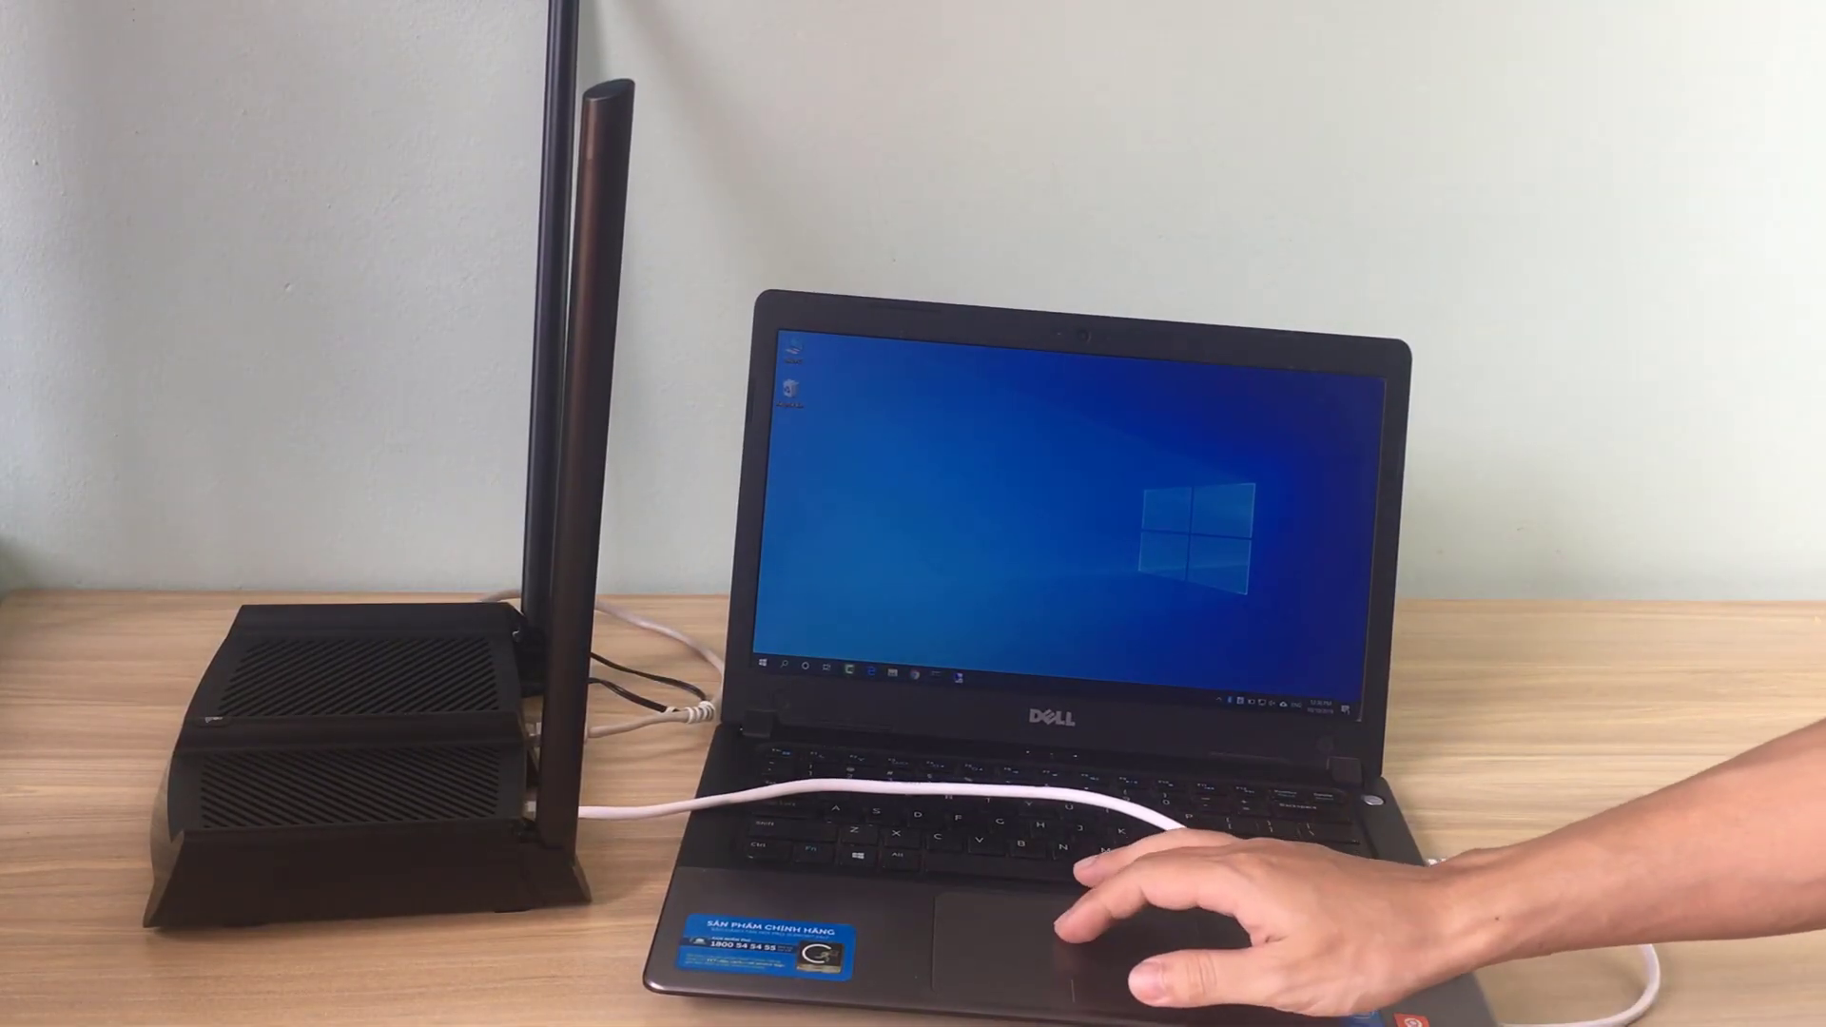
# Run ipconfig in Command Prompt to list the laptop's network settings
pyautogui.click(934, 677)
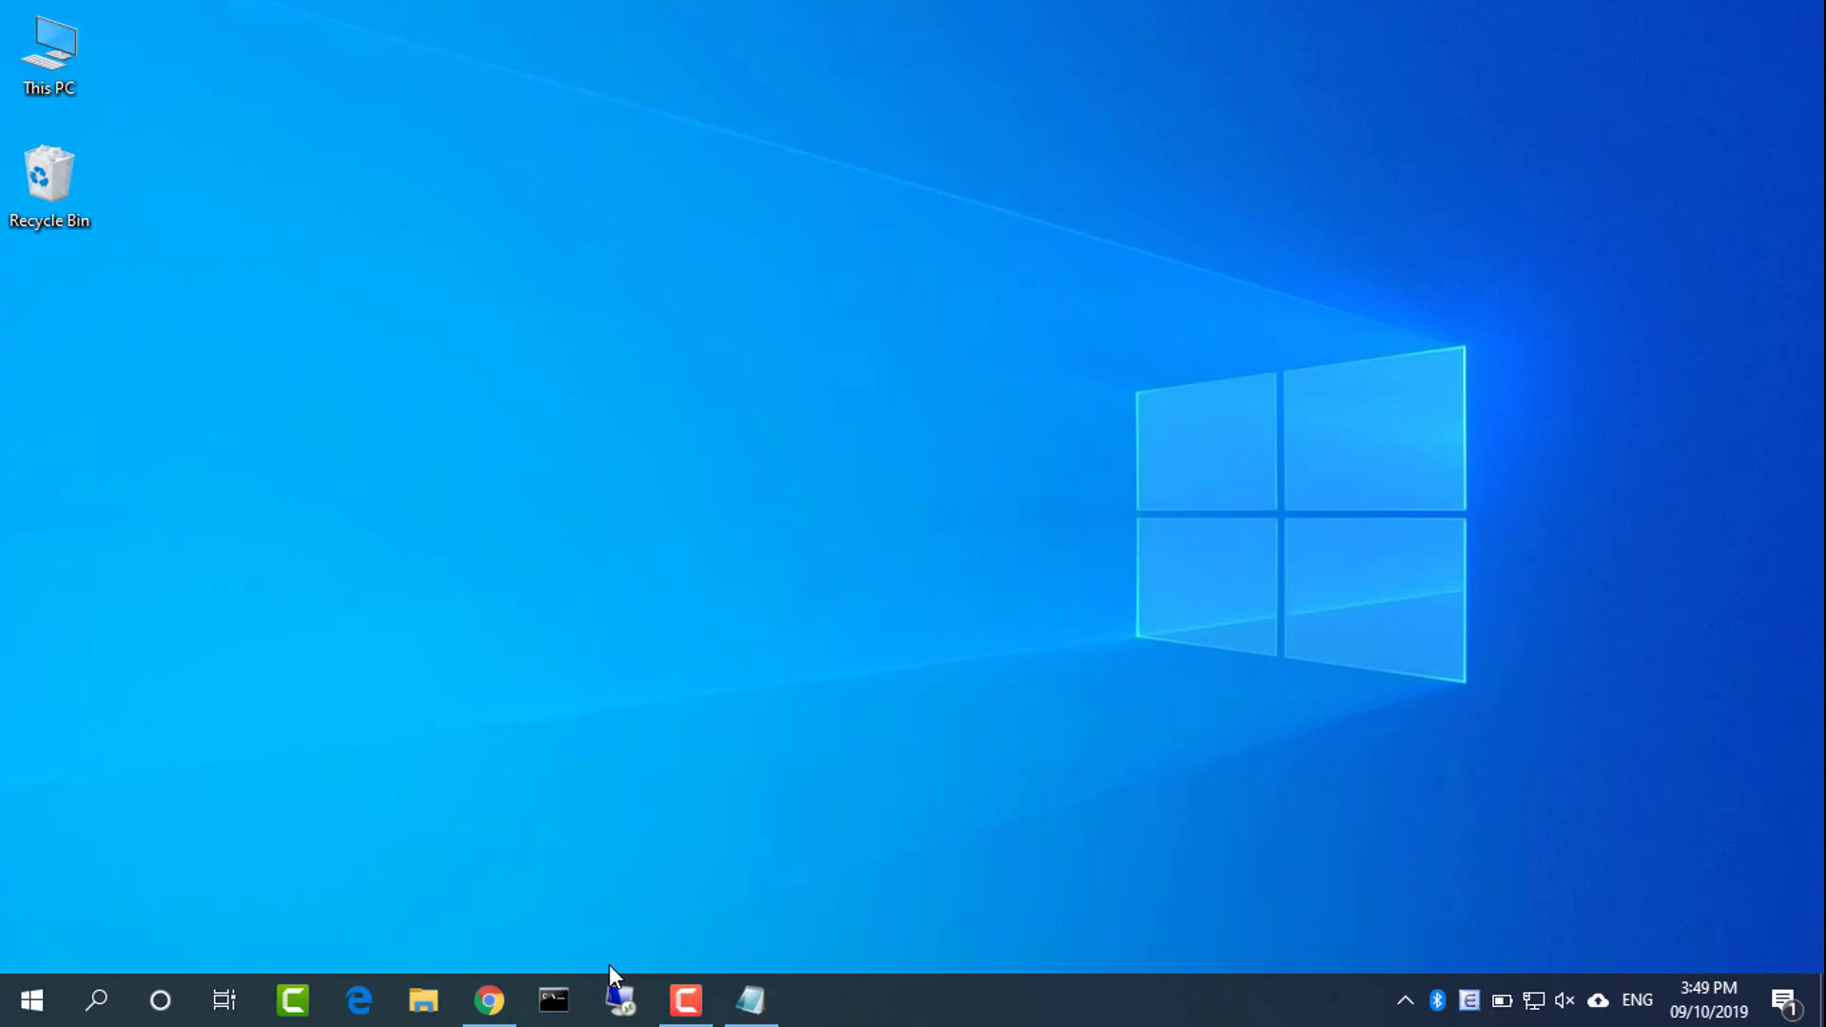
pyautogui.click(561, 1000)
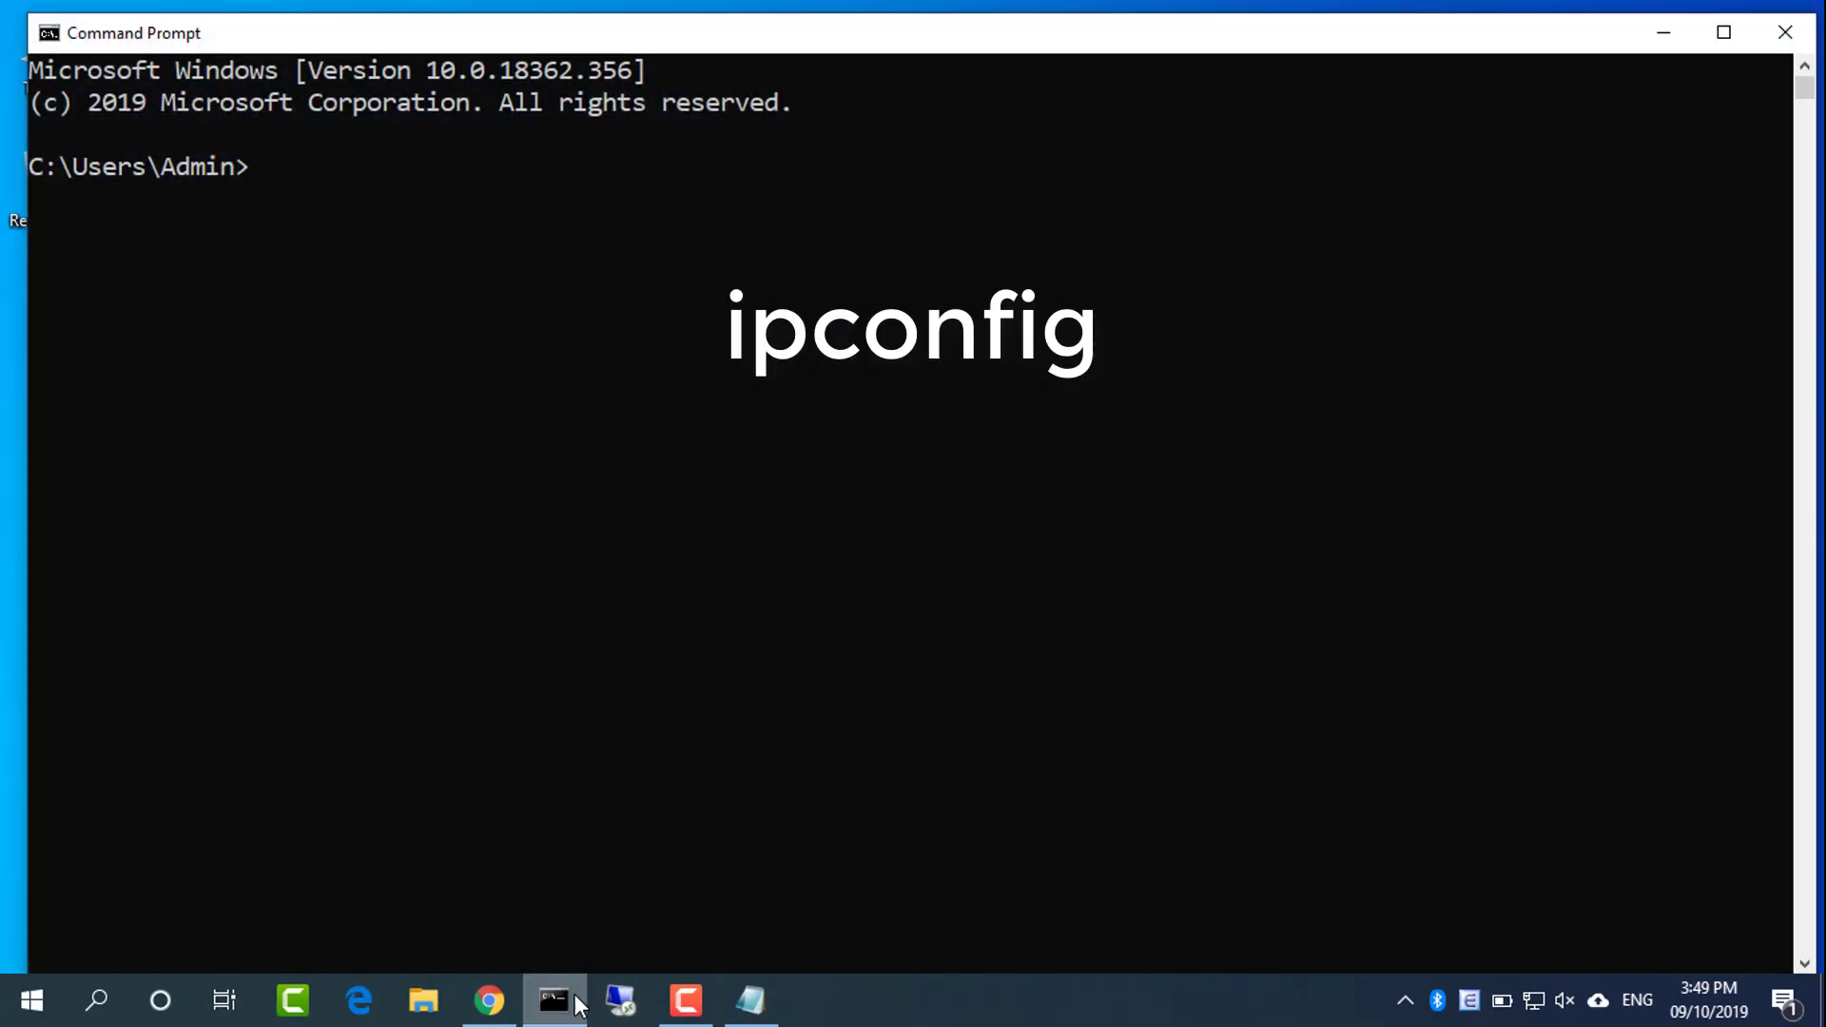
pyautogui.write('ipconfig')
pyautogui.press('Return')
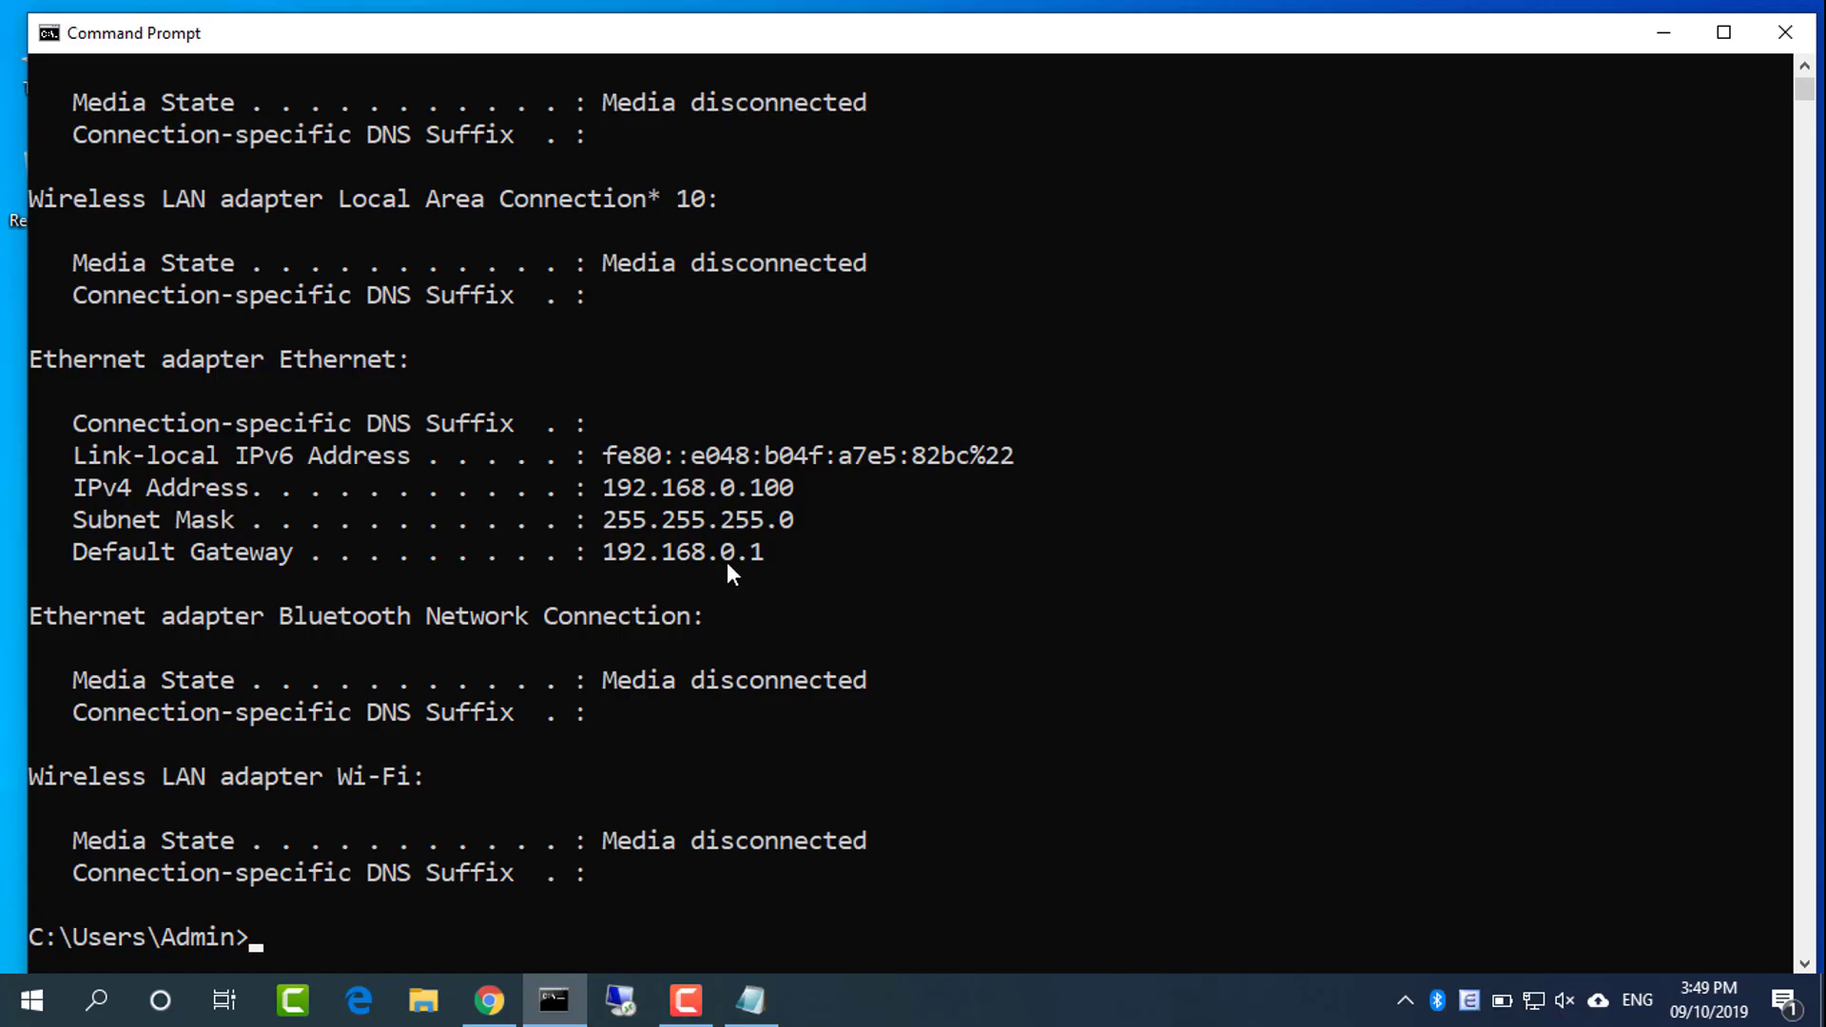
# Highlight the Default Gateway line showing 192.168.0.1
pyautogui.doubleClick(722, 557)
pyautogui.doubleClick(177, 556)
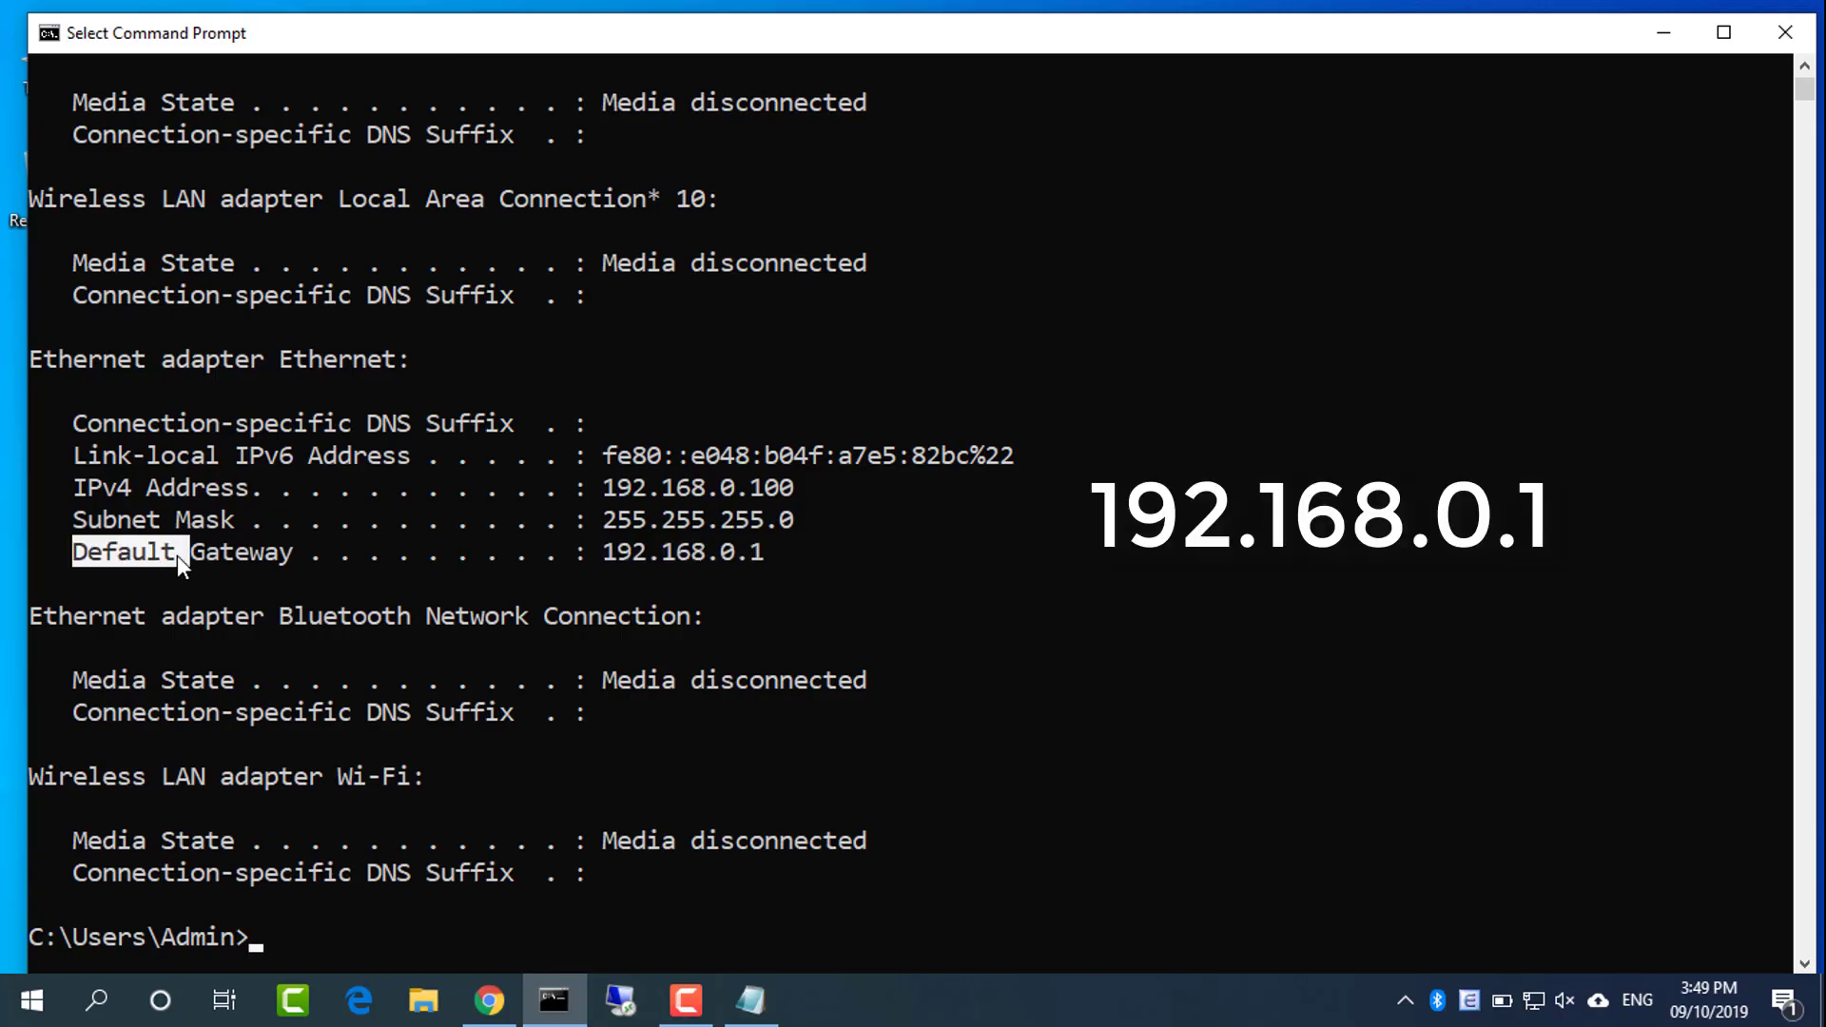
pyautogui.click(162, 556)
pyautogui.moveTo(76, 549); pyautogui.dragTo(675, 534)
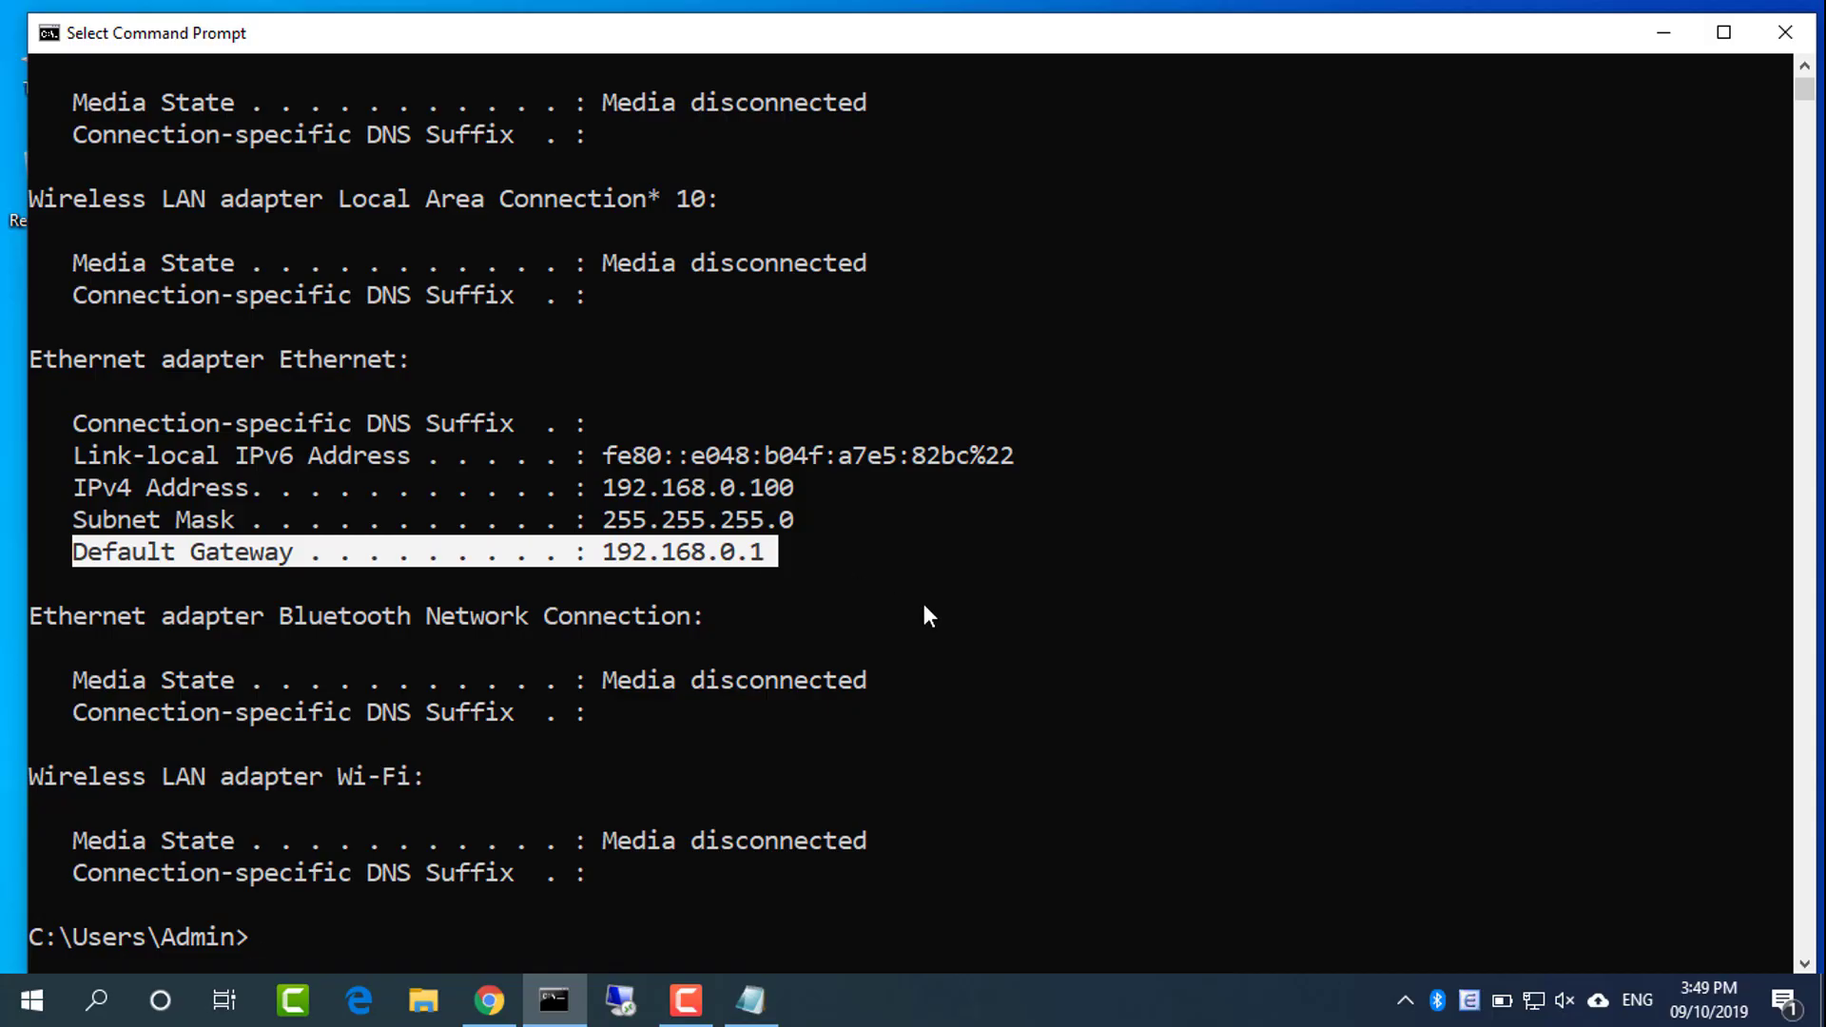
# Load the router login page at 192.168.0.1 in Chrome
pyautogui.click(1678, 32)
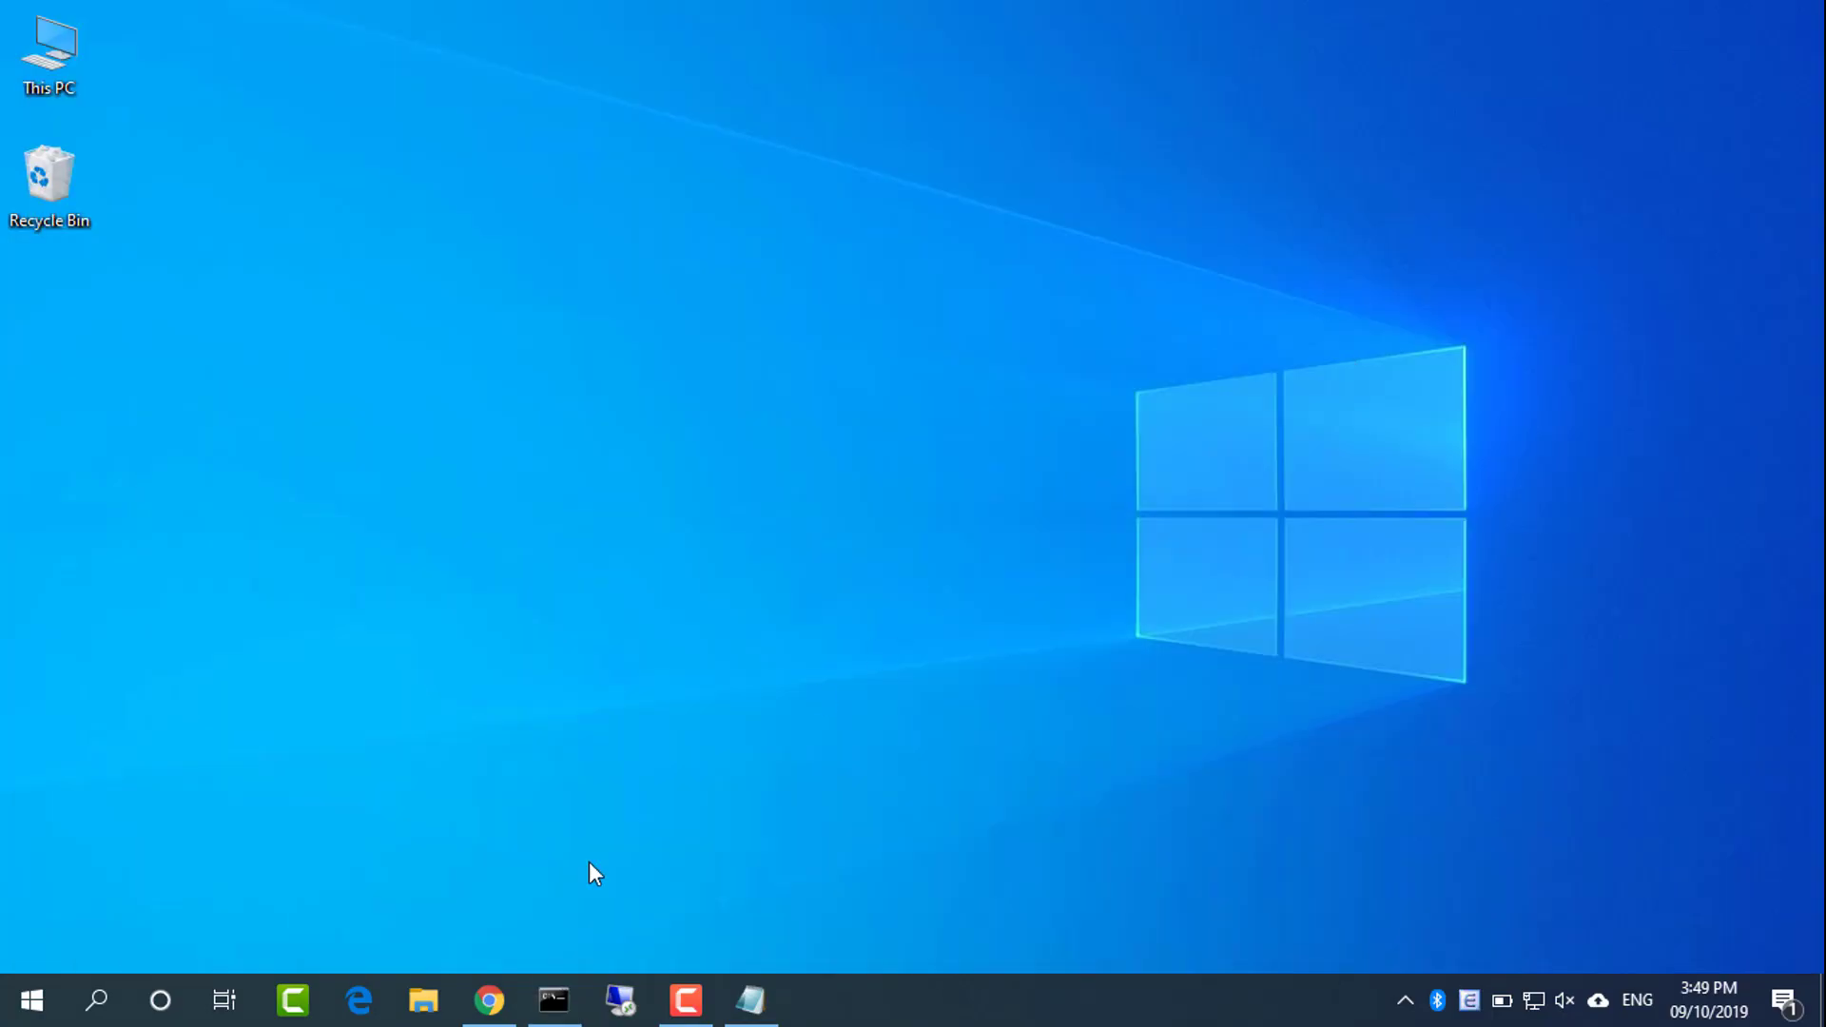
pyautogui.click(489, 1001)
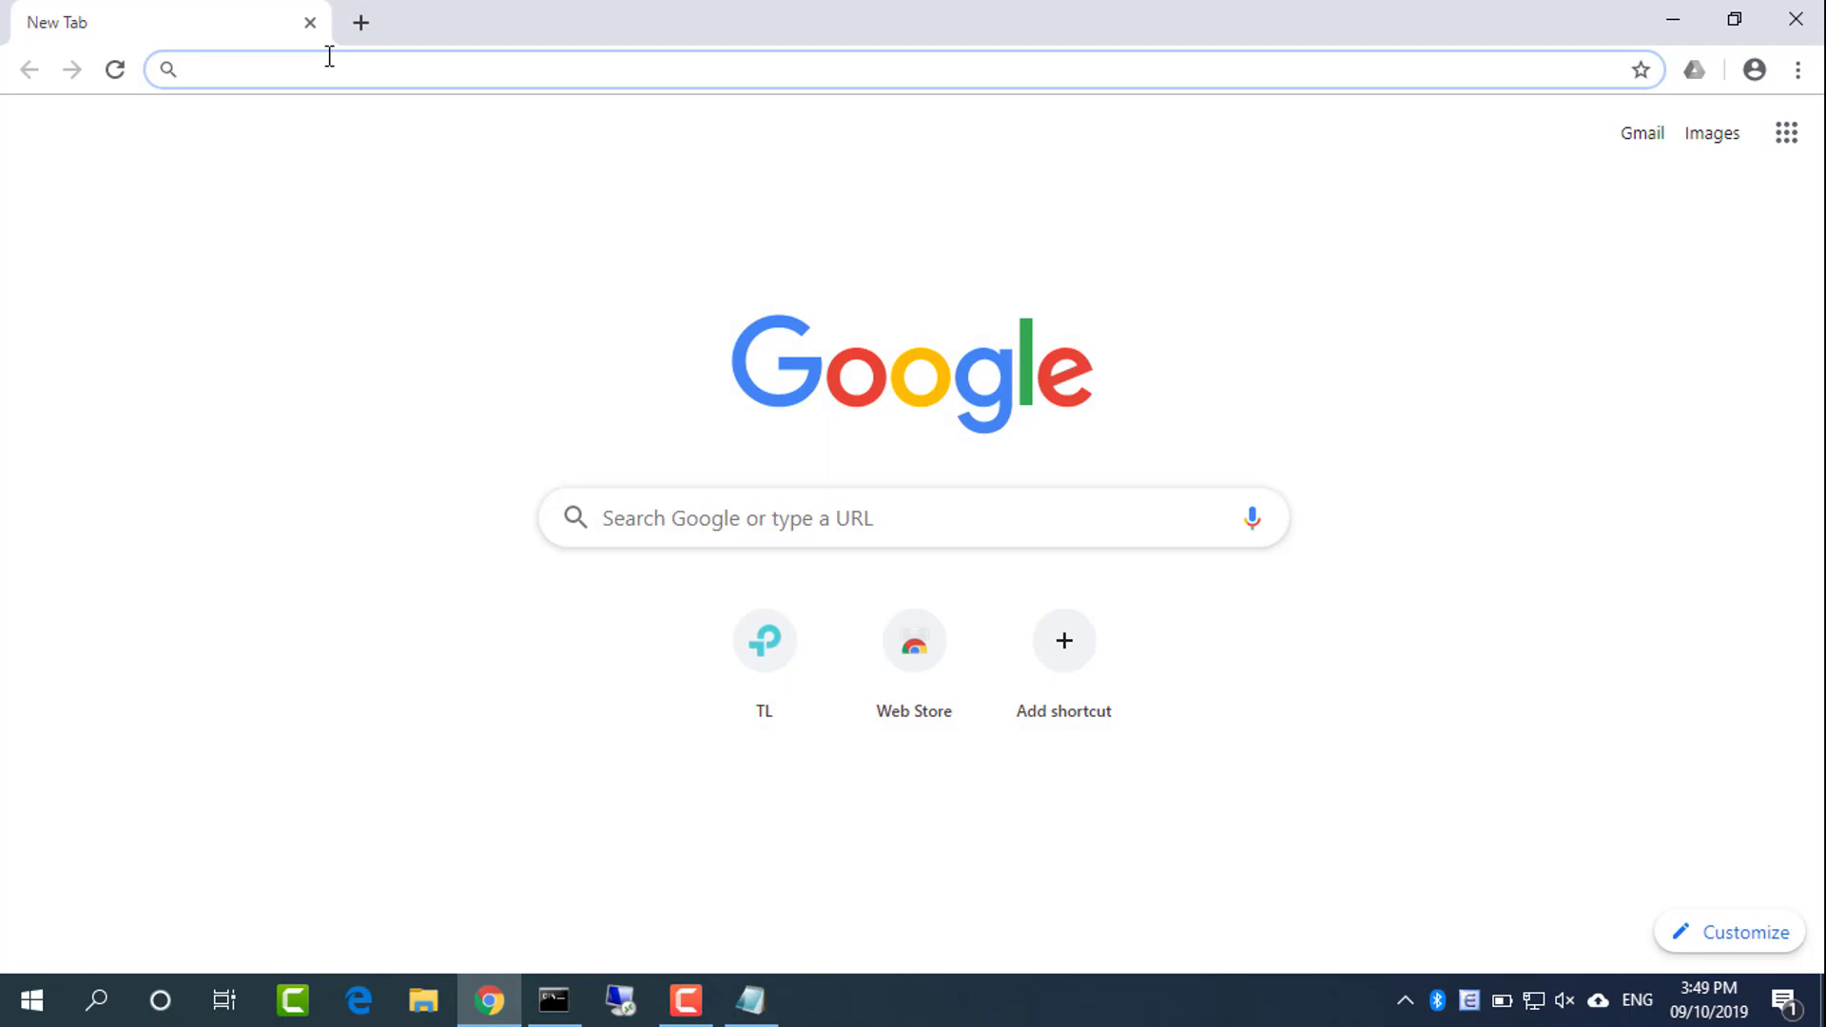
pyautogui.write('192.168.')
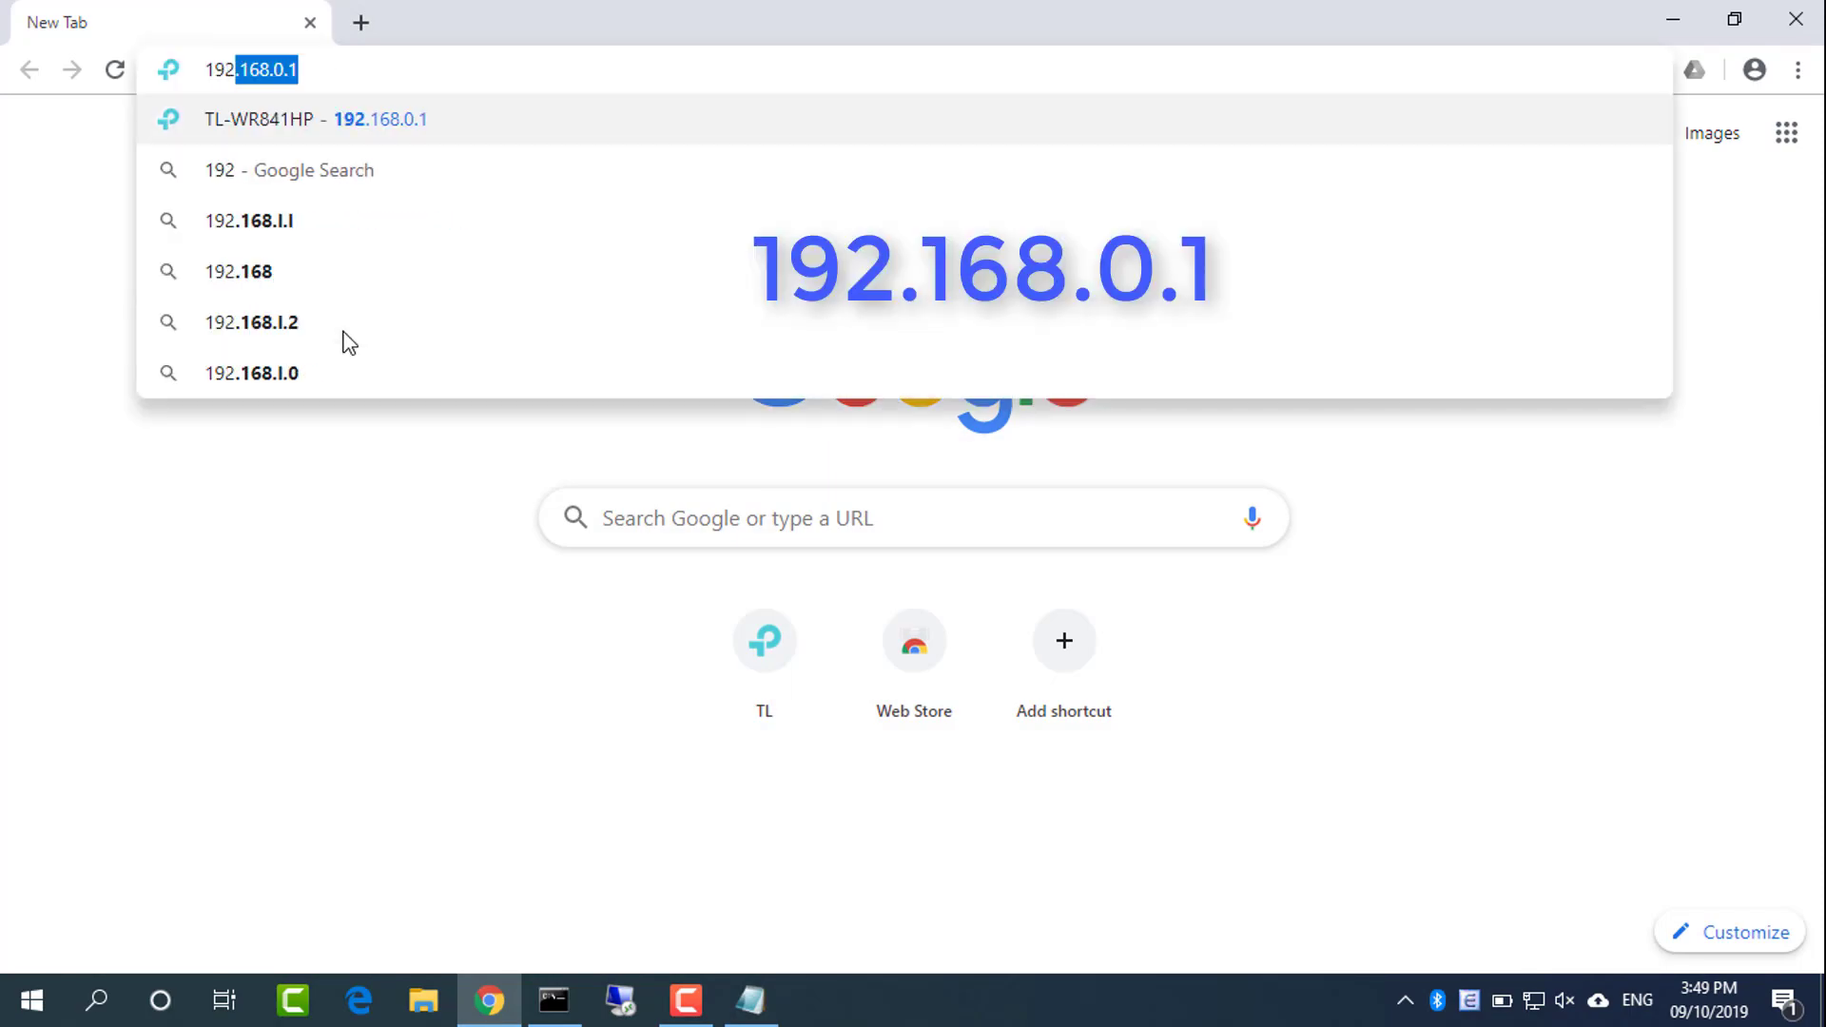
pyautogui.write('0.1')
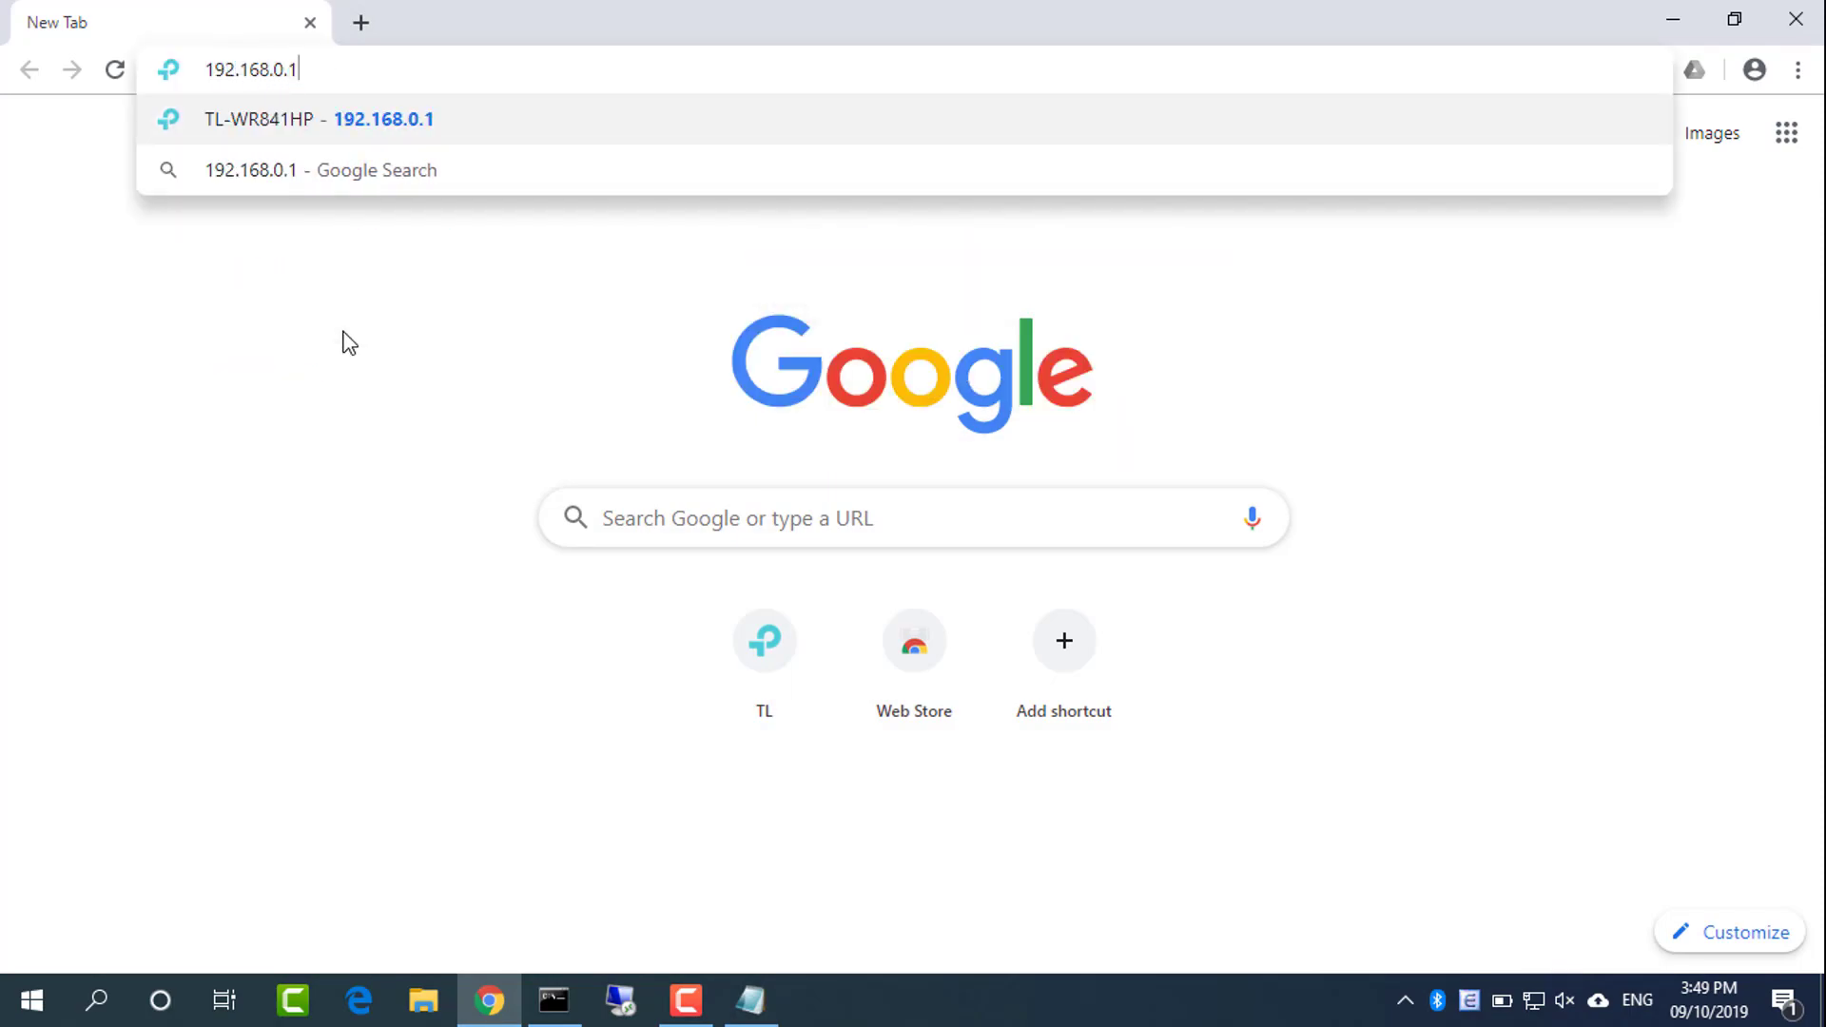
pyautogui.press('Return')
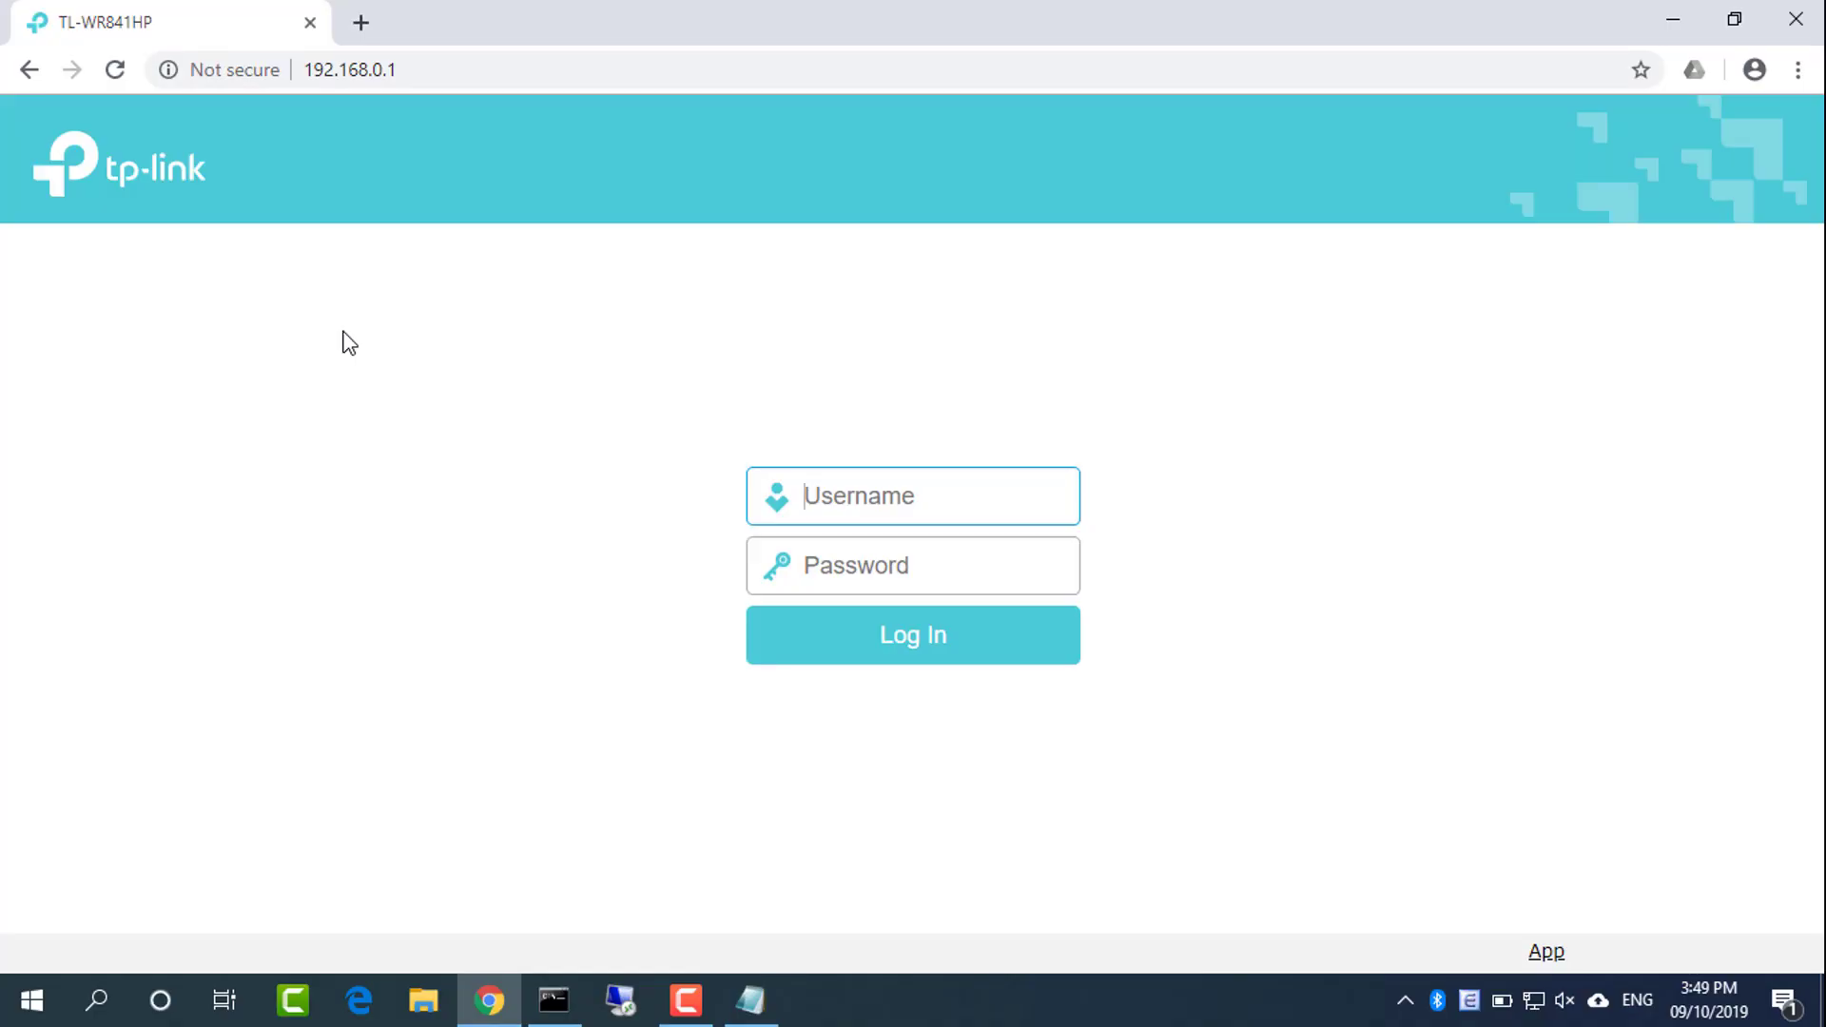
# Fill in the administrator username and password
pyautogui.write('admin')
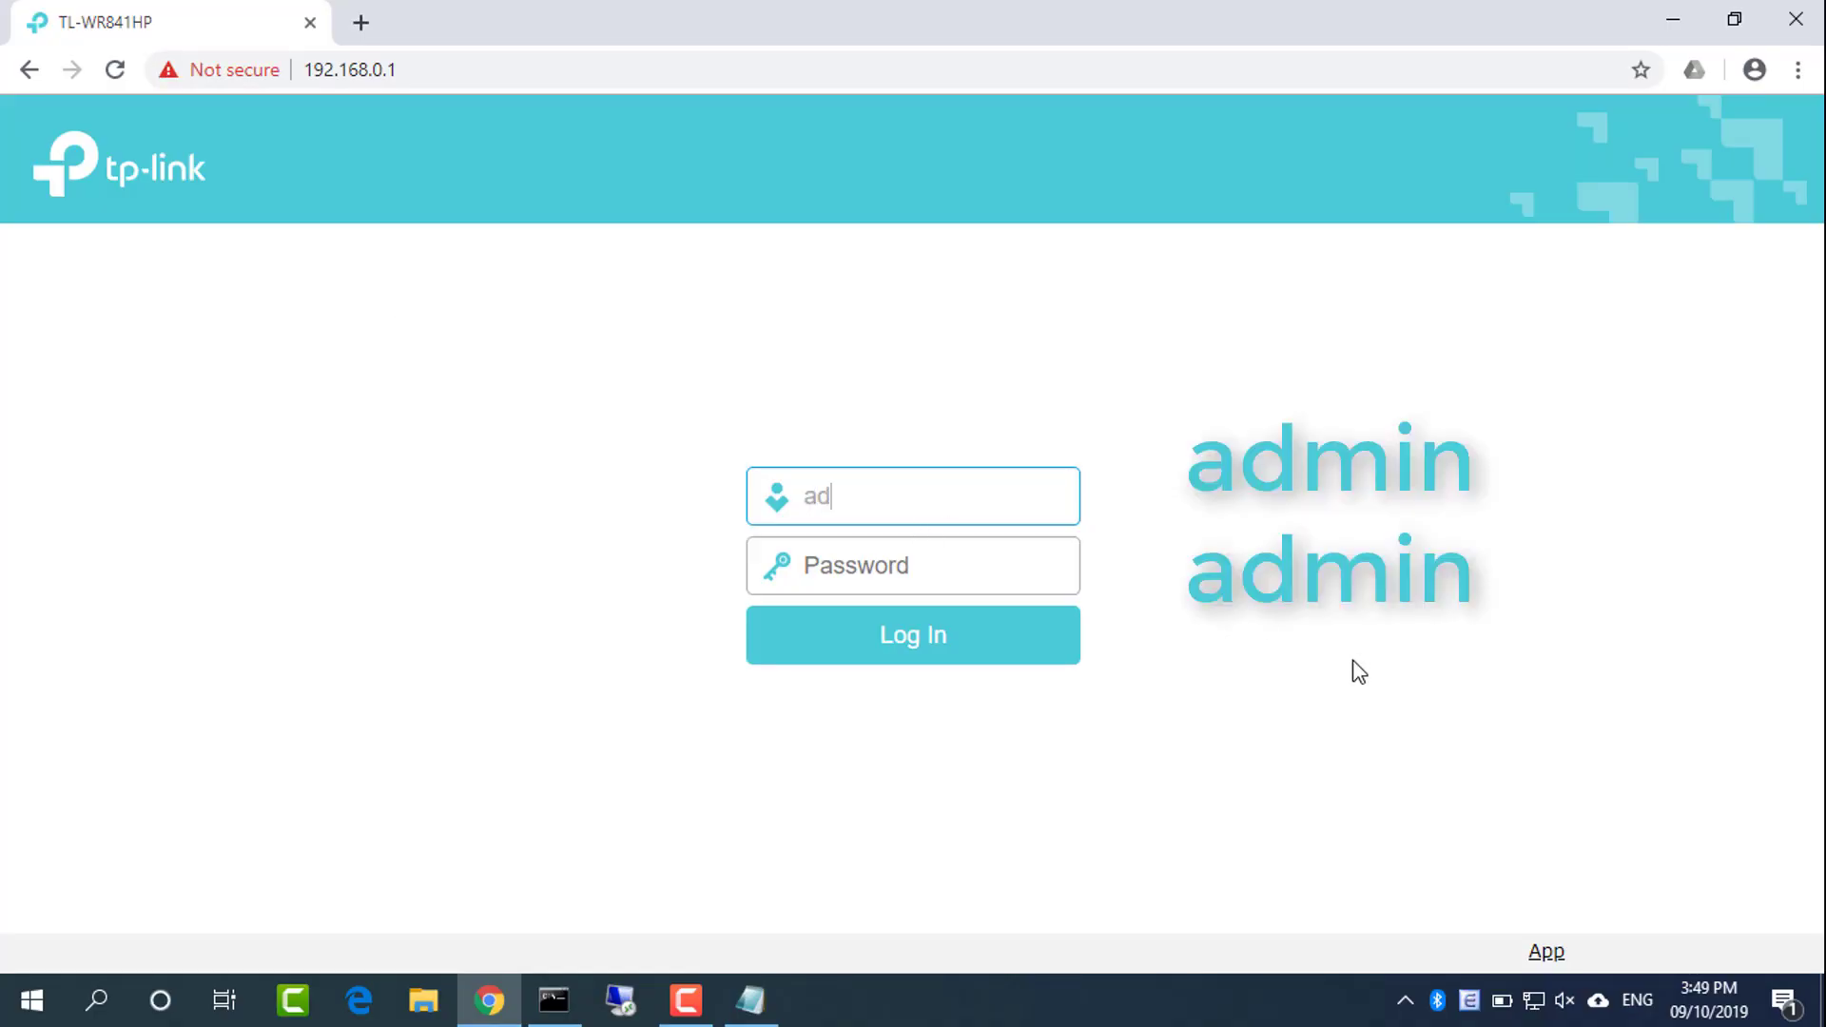
pyautogui.press('Tab')
pyautogui.write('ad')
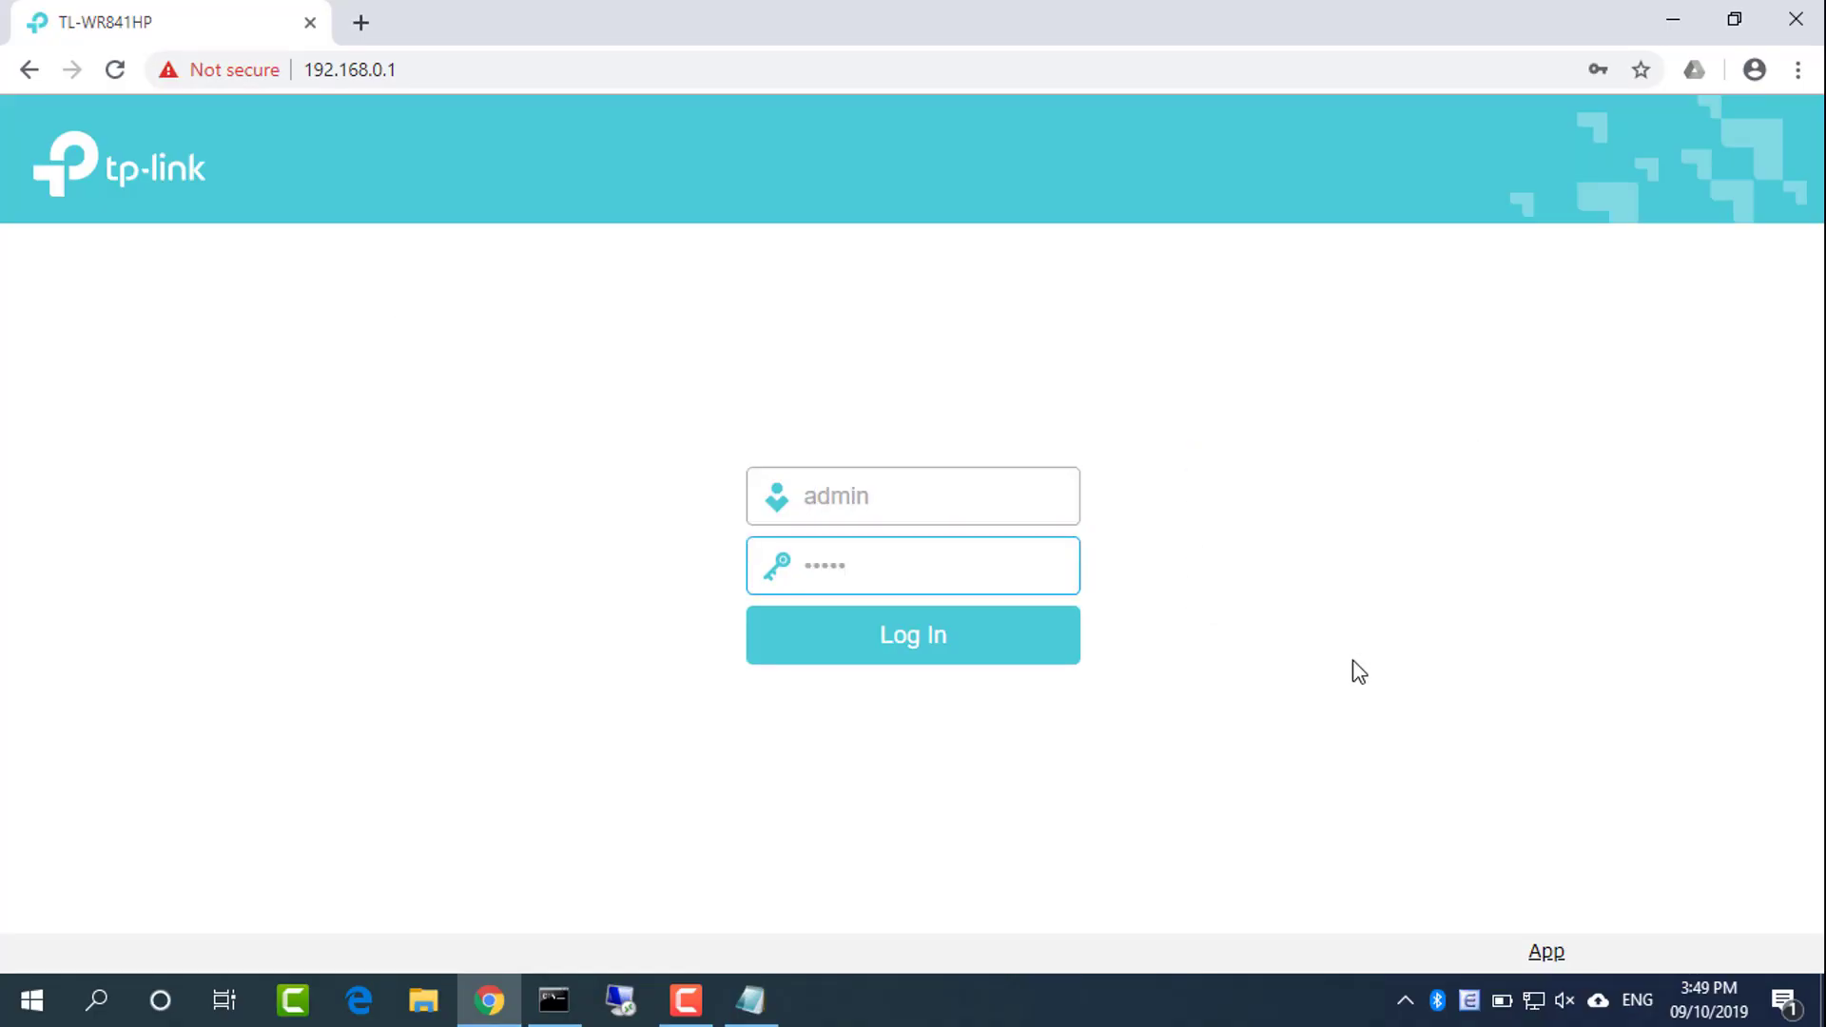
# Log in and go to the Network > LAN settings page
pyautogui.click(944, 654)
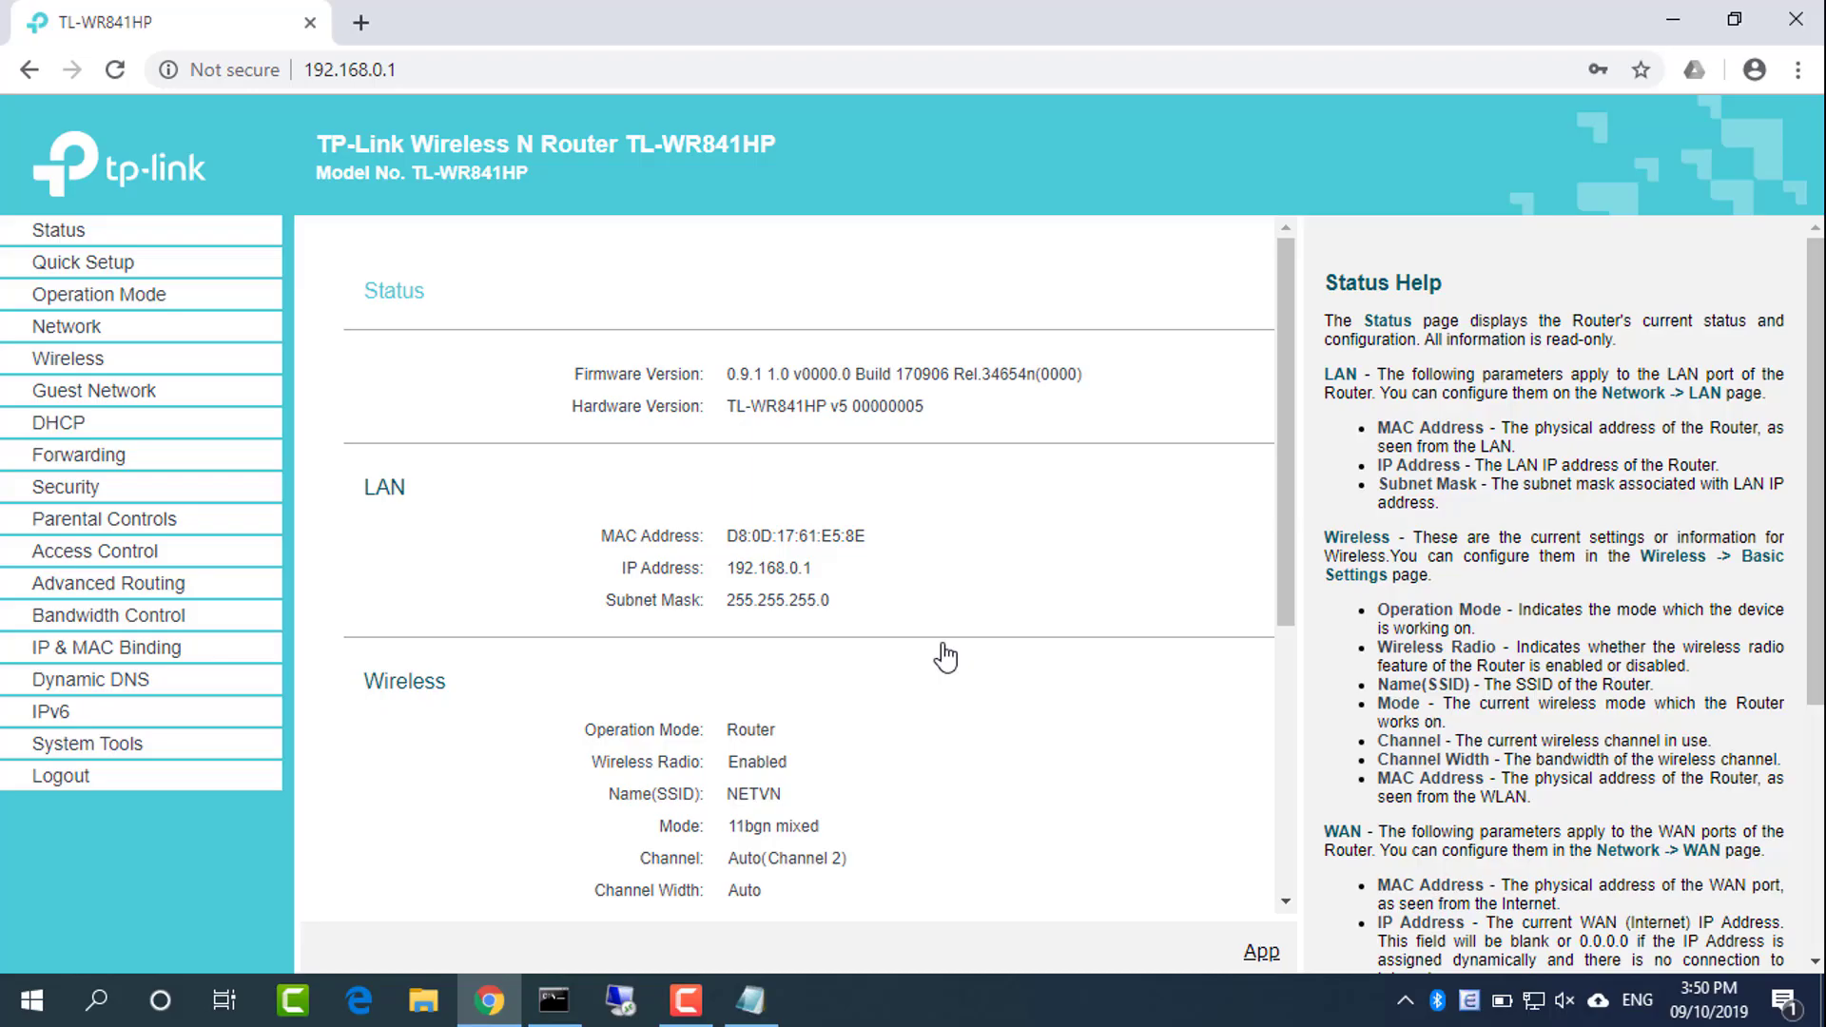
pyautogui.click(90, 341)
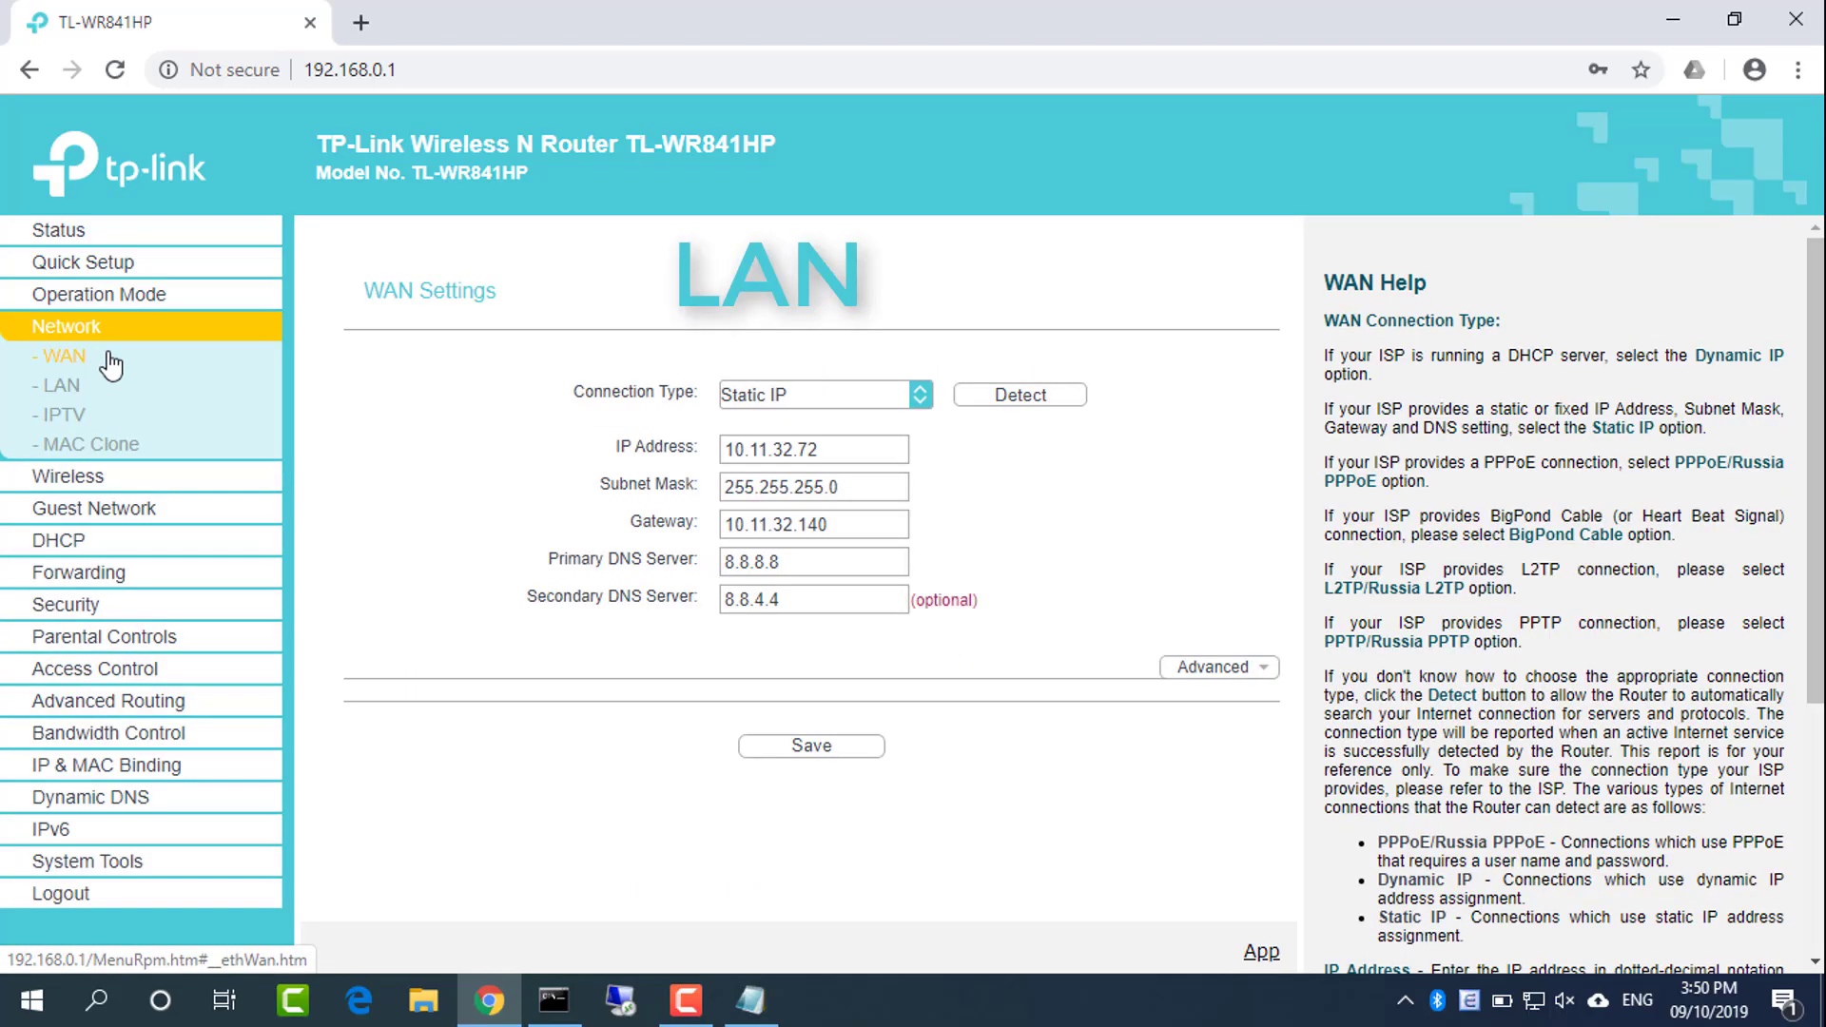
pyautogui.click(69, 396)
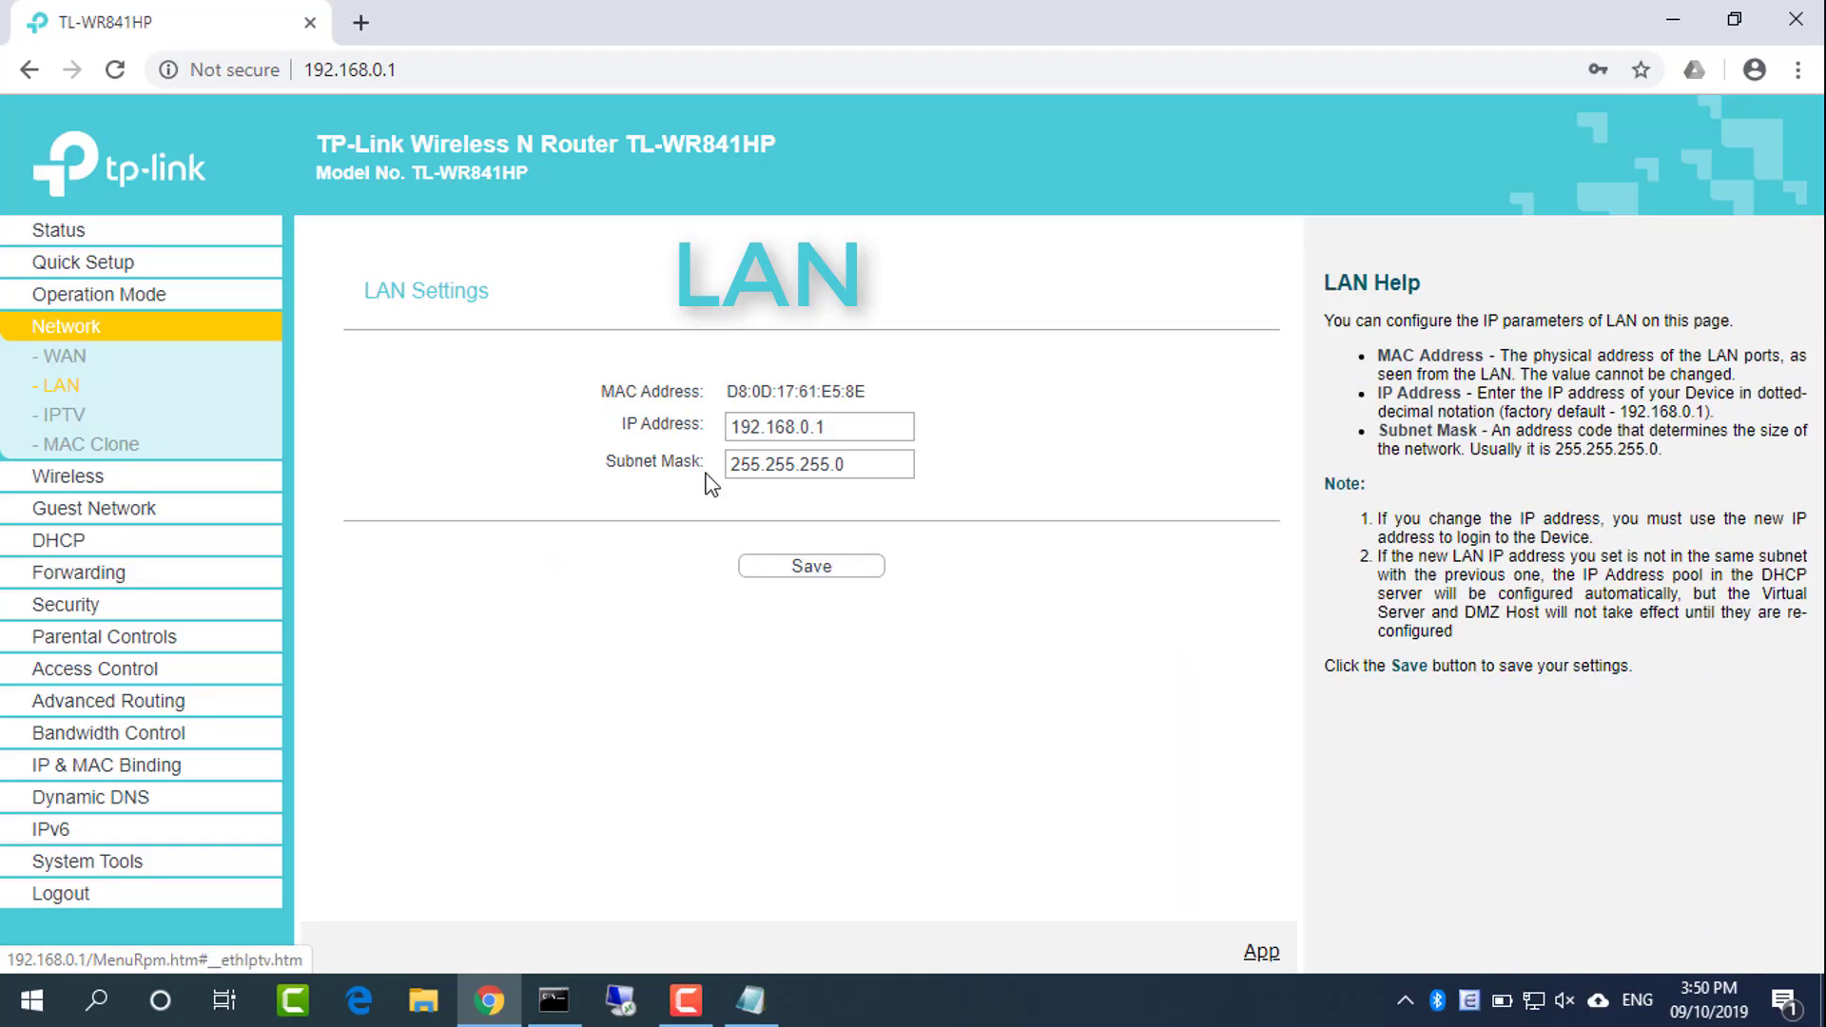
# Copy the LAN IP 192.168.0.1 into the IP Address line of the Notepad notes
pyautogui.doubleClick(862, 426)
pyautogui.hotkey('ctrl', 'c')
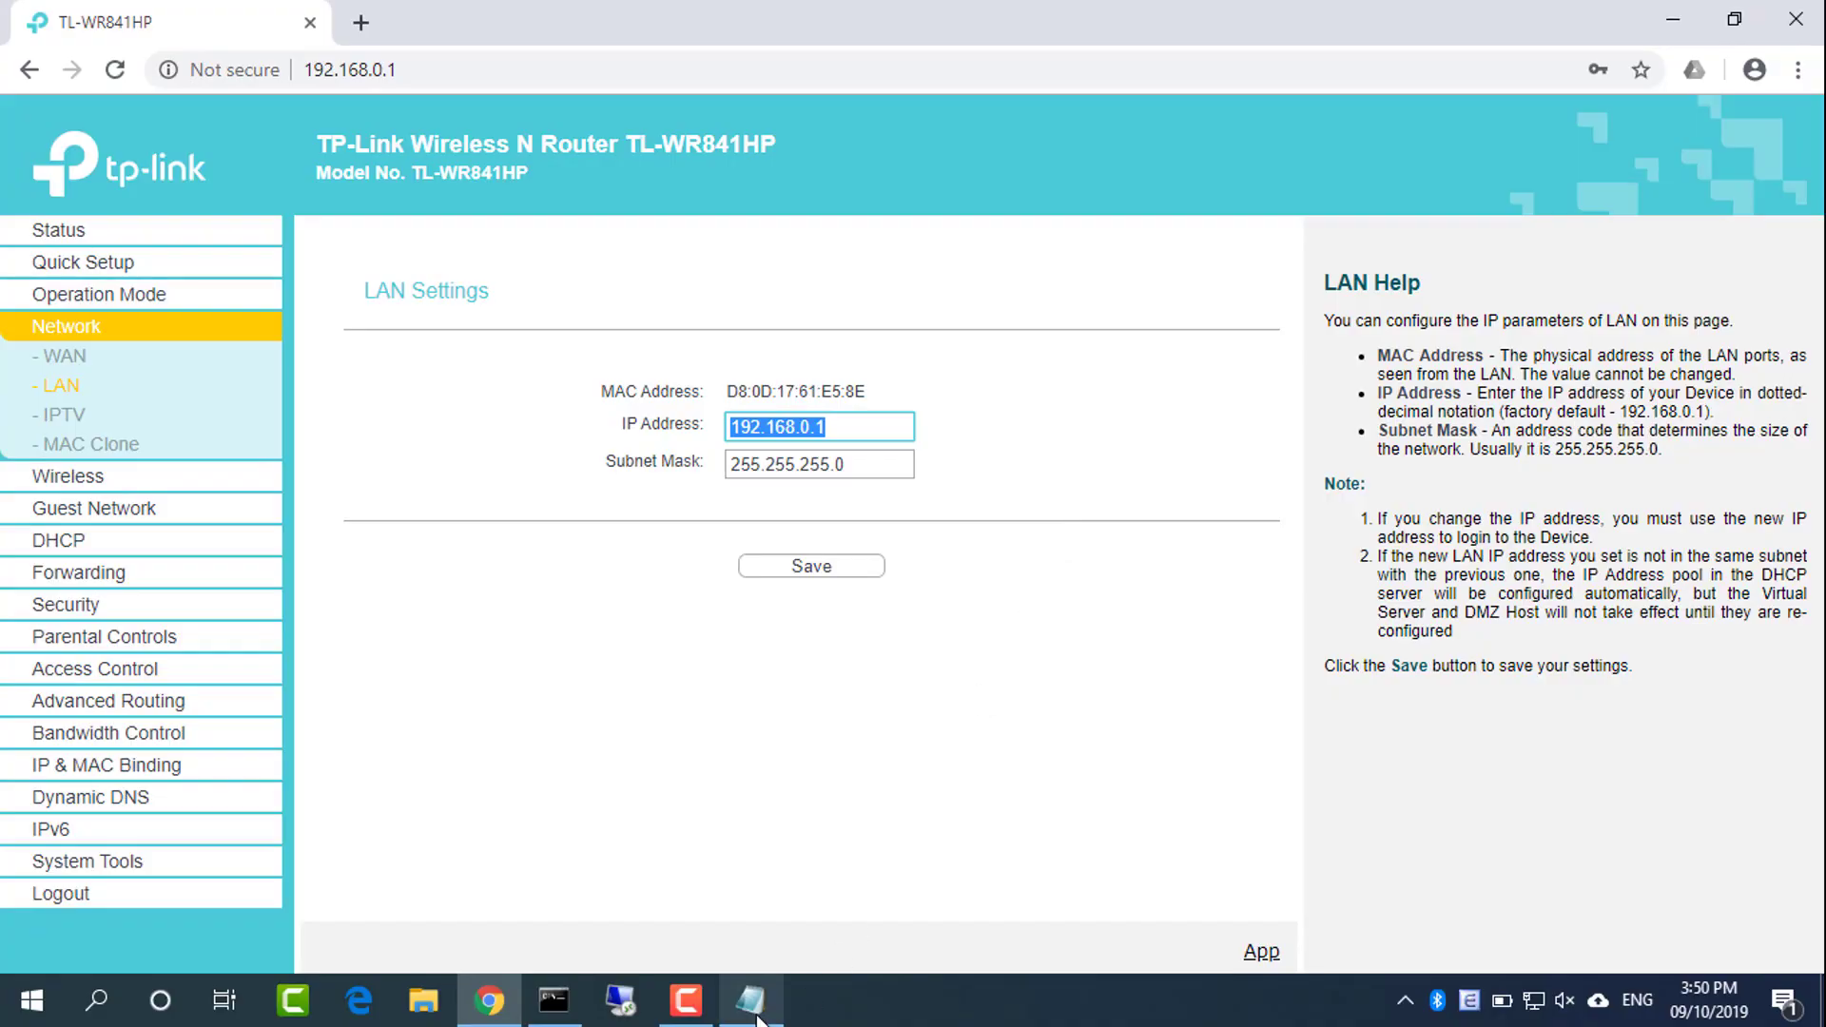
pyautogui.click(757, 1017)
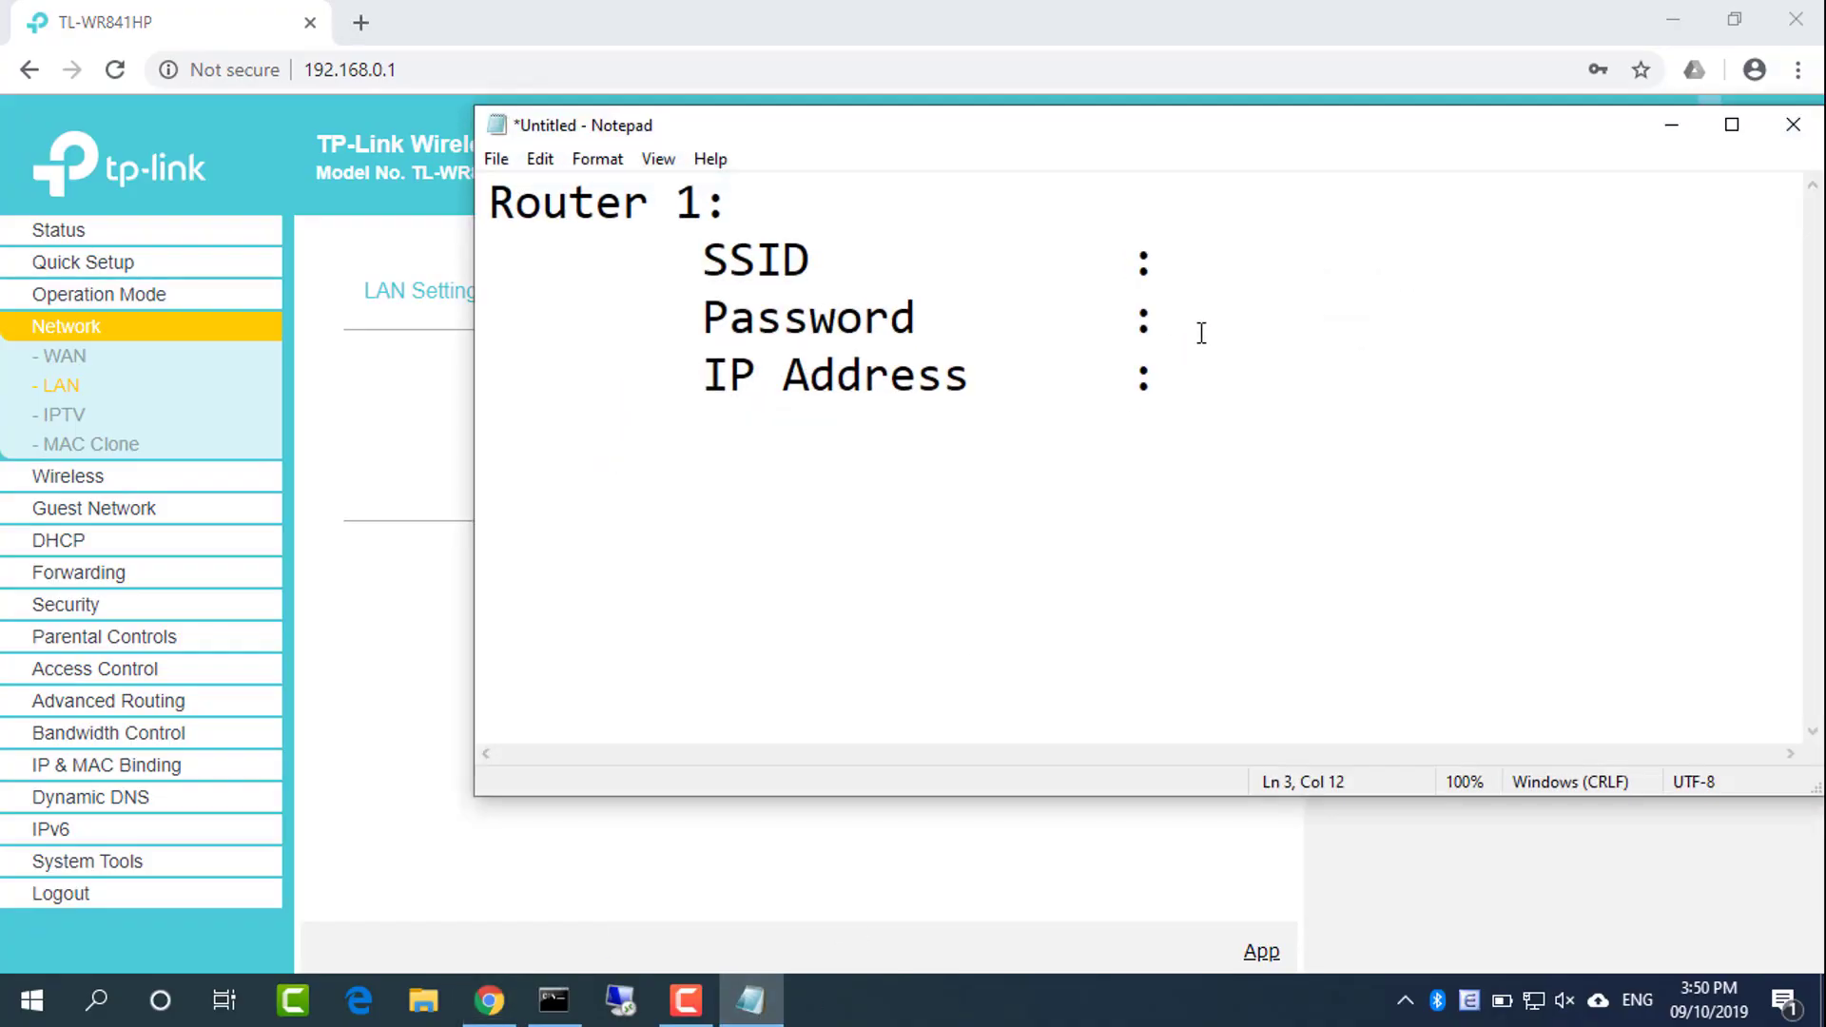
pyautogui.hotkey('ctrl', 'v')
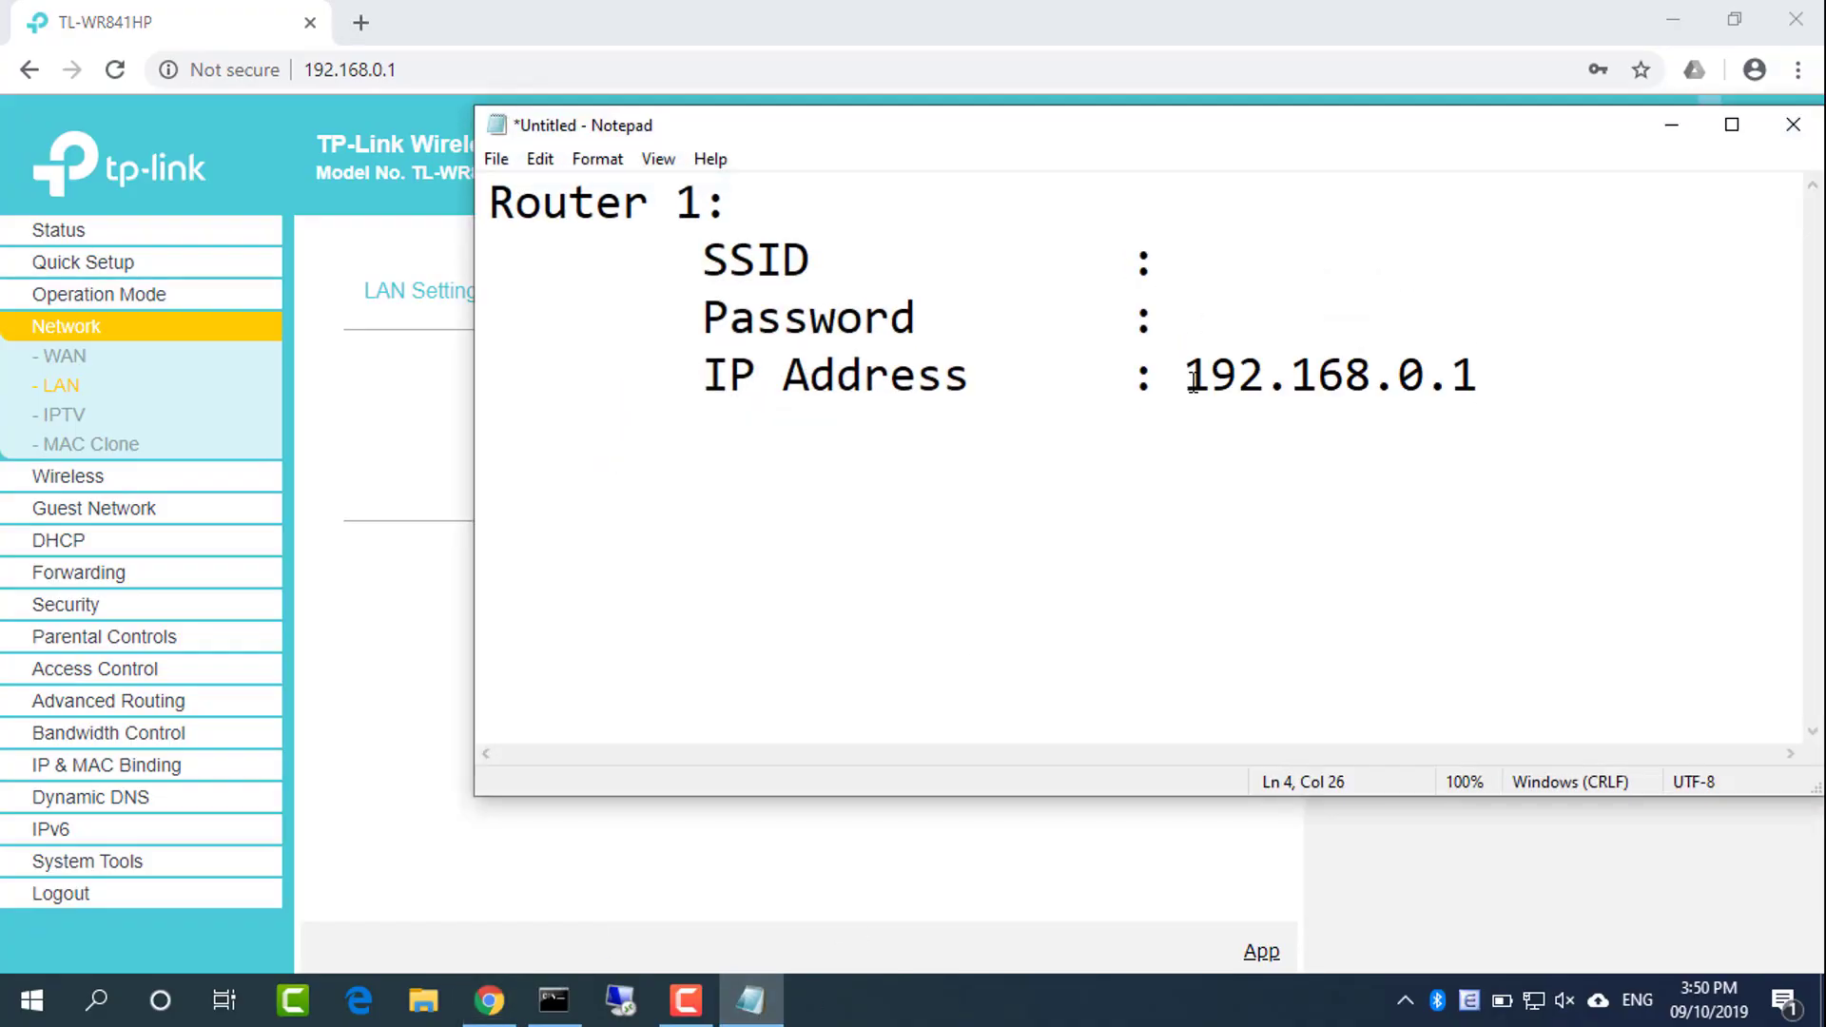
pyautogui.click(652, 870)
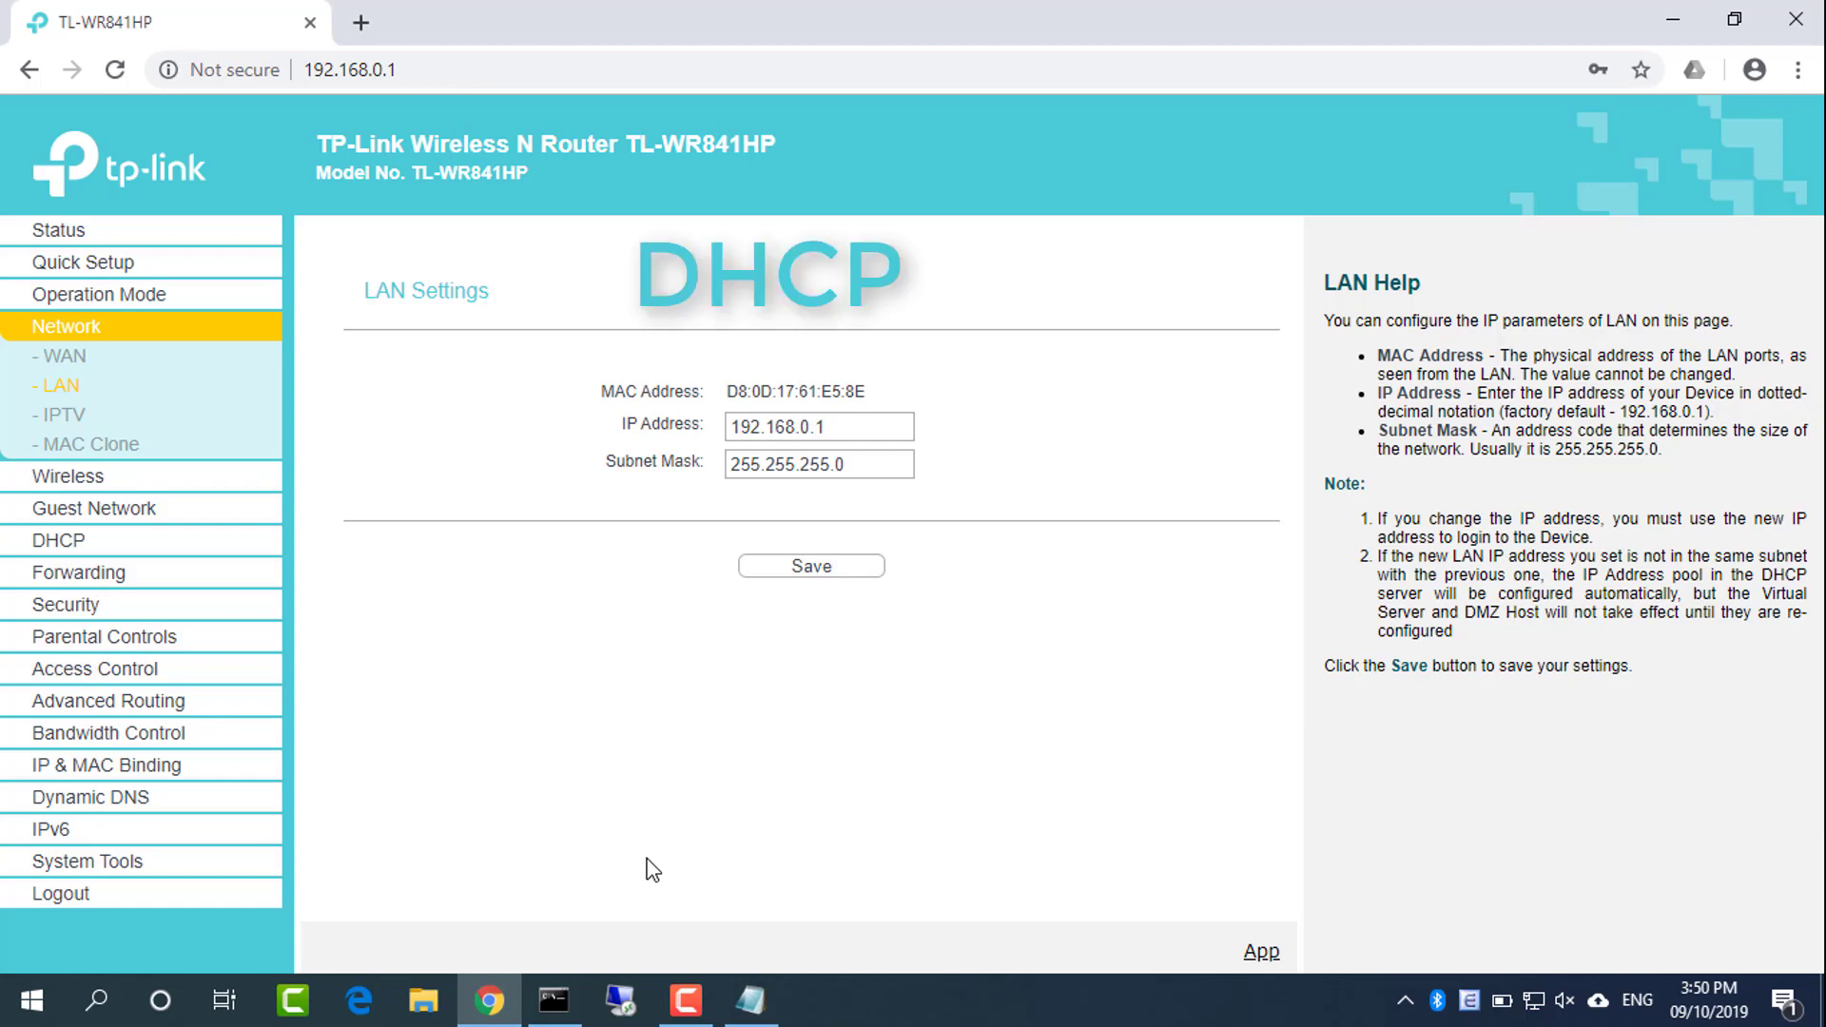
# Confirm DHCP Server is set to Enable and write 'DHCP : Enable' in the notes
pyautogui.click(59, 540)
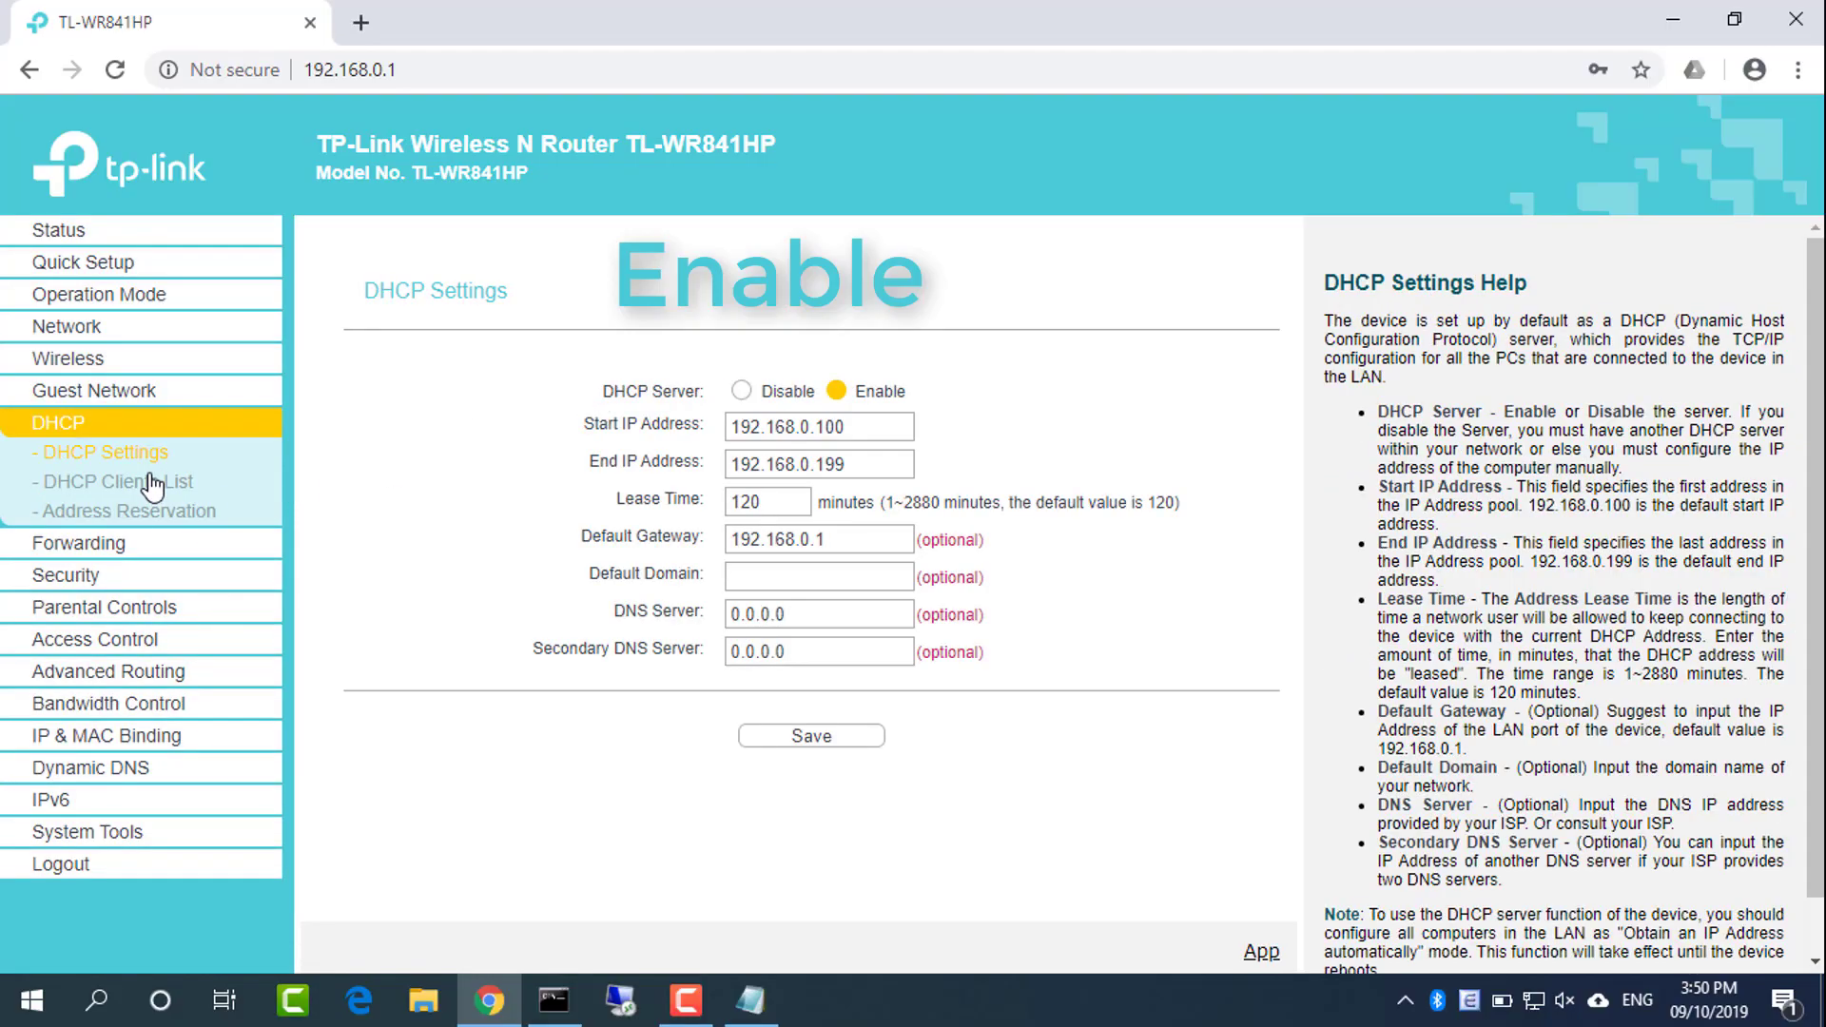
pyautogui.tripleClick(889, 386)
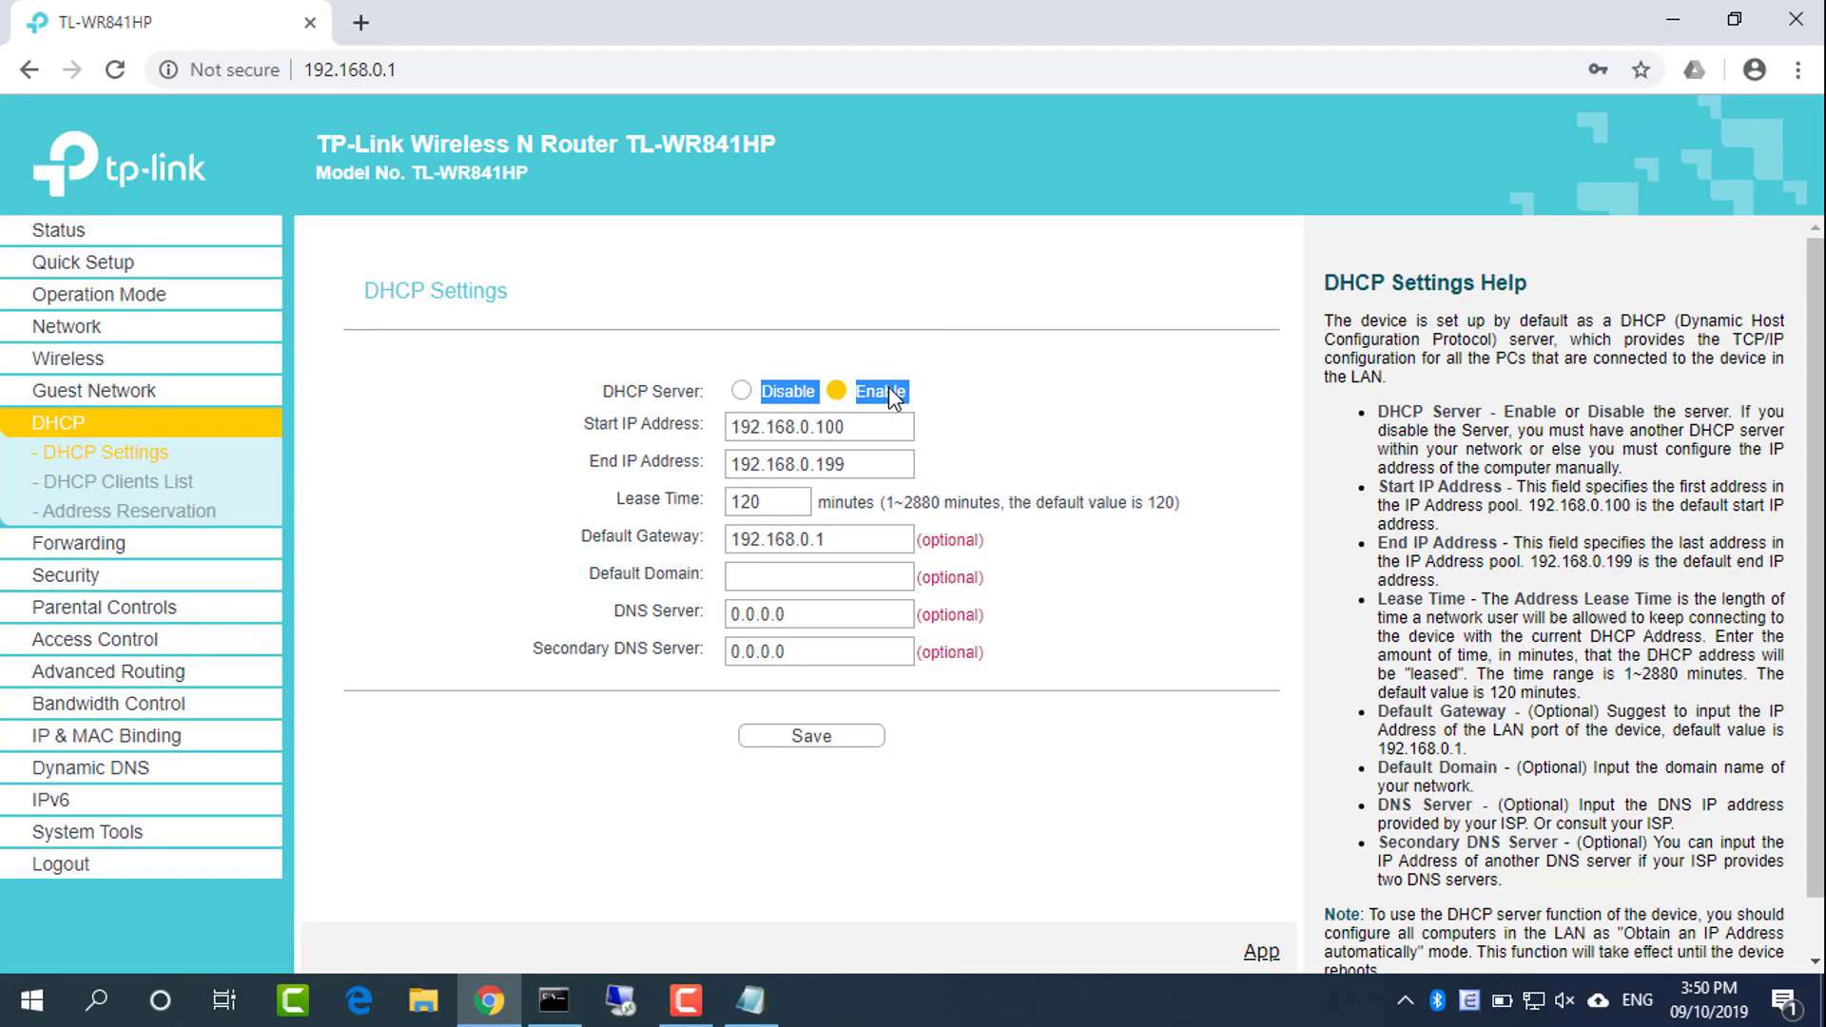
pyautogui.doubleClick(889, 386)
pyautogui.click(750, 999)
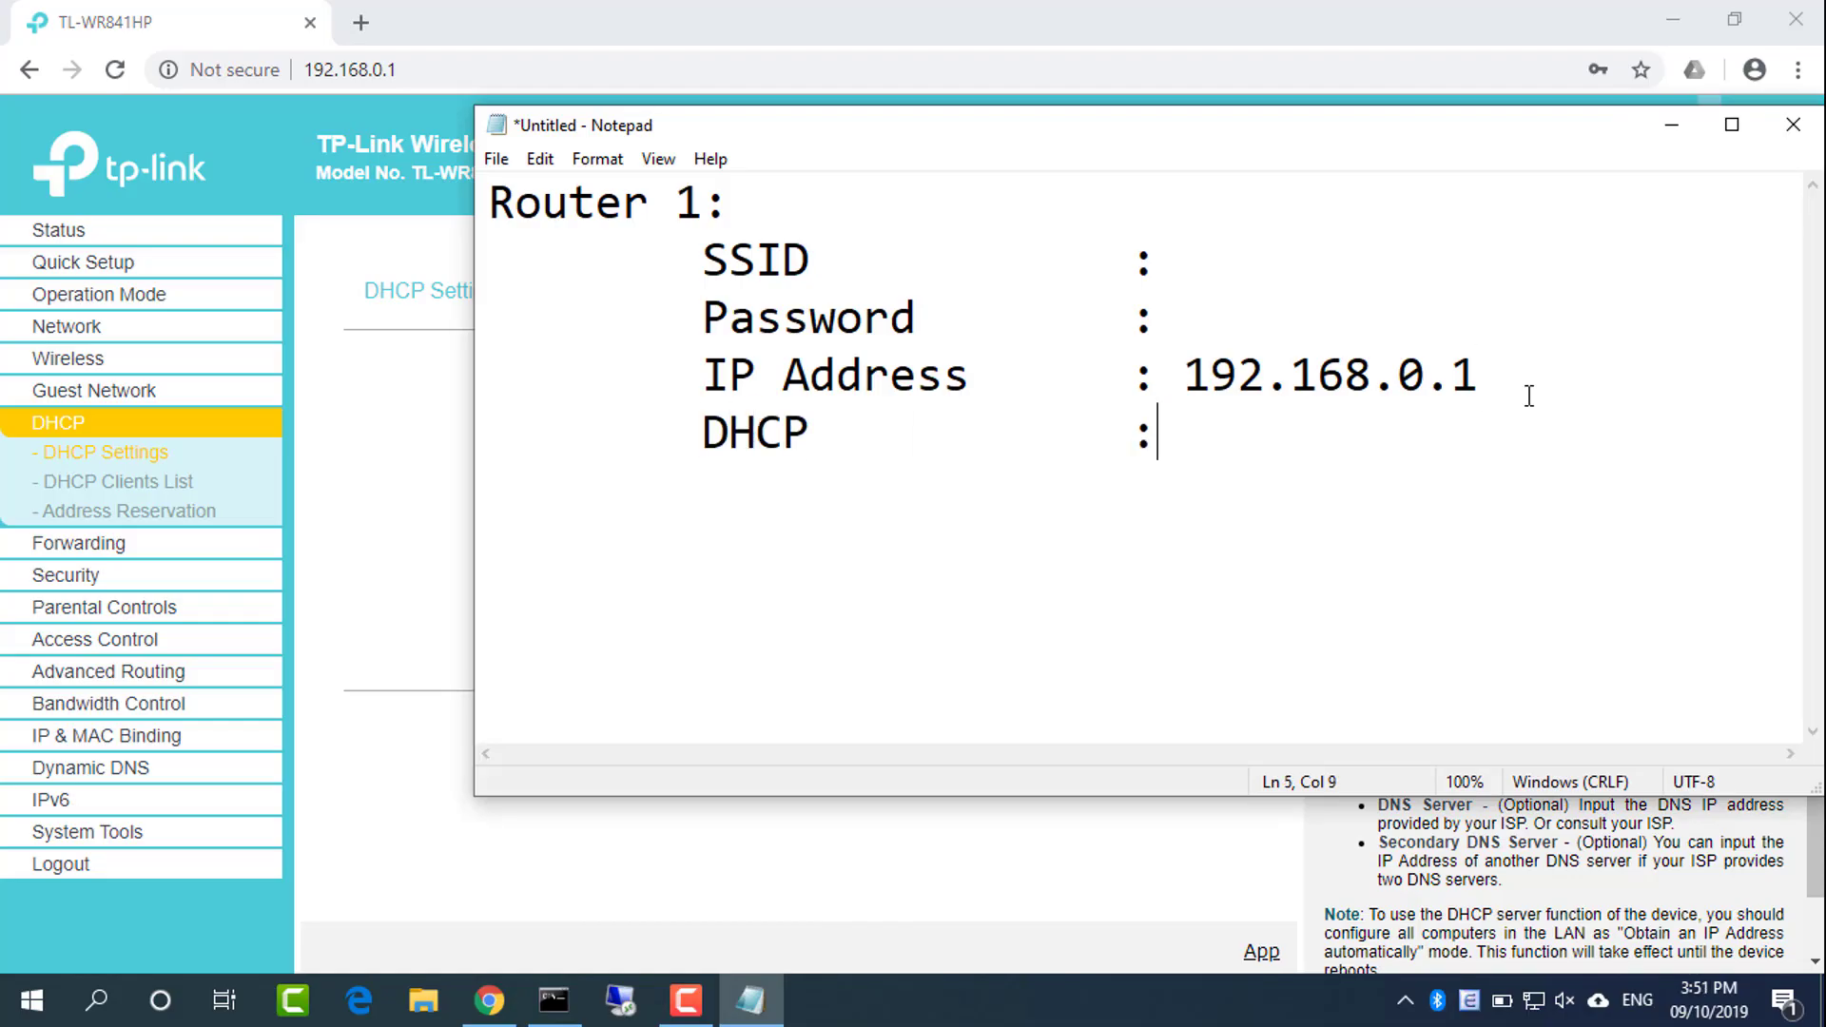
pyautogui.write('nable')
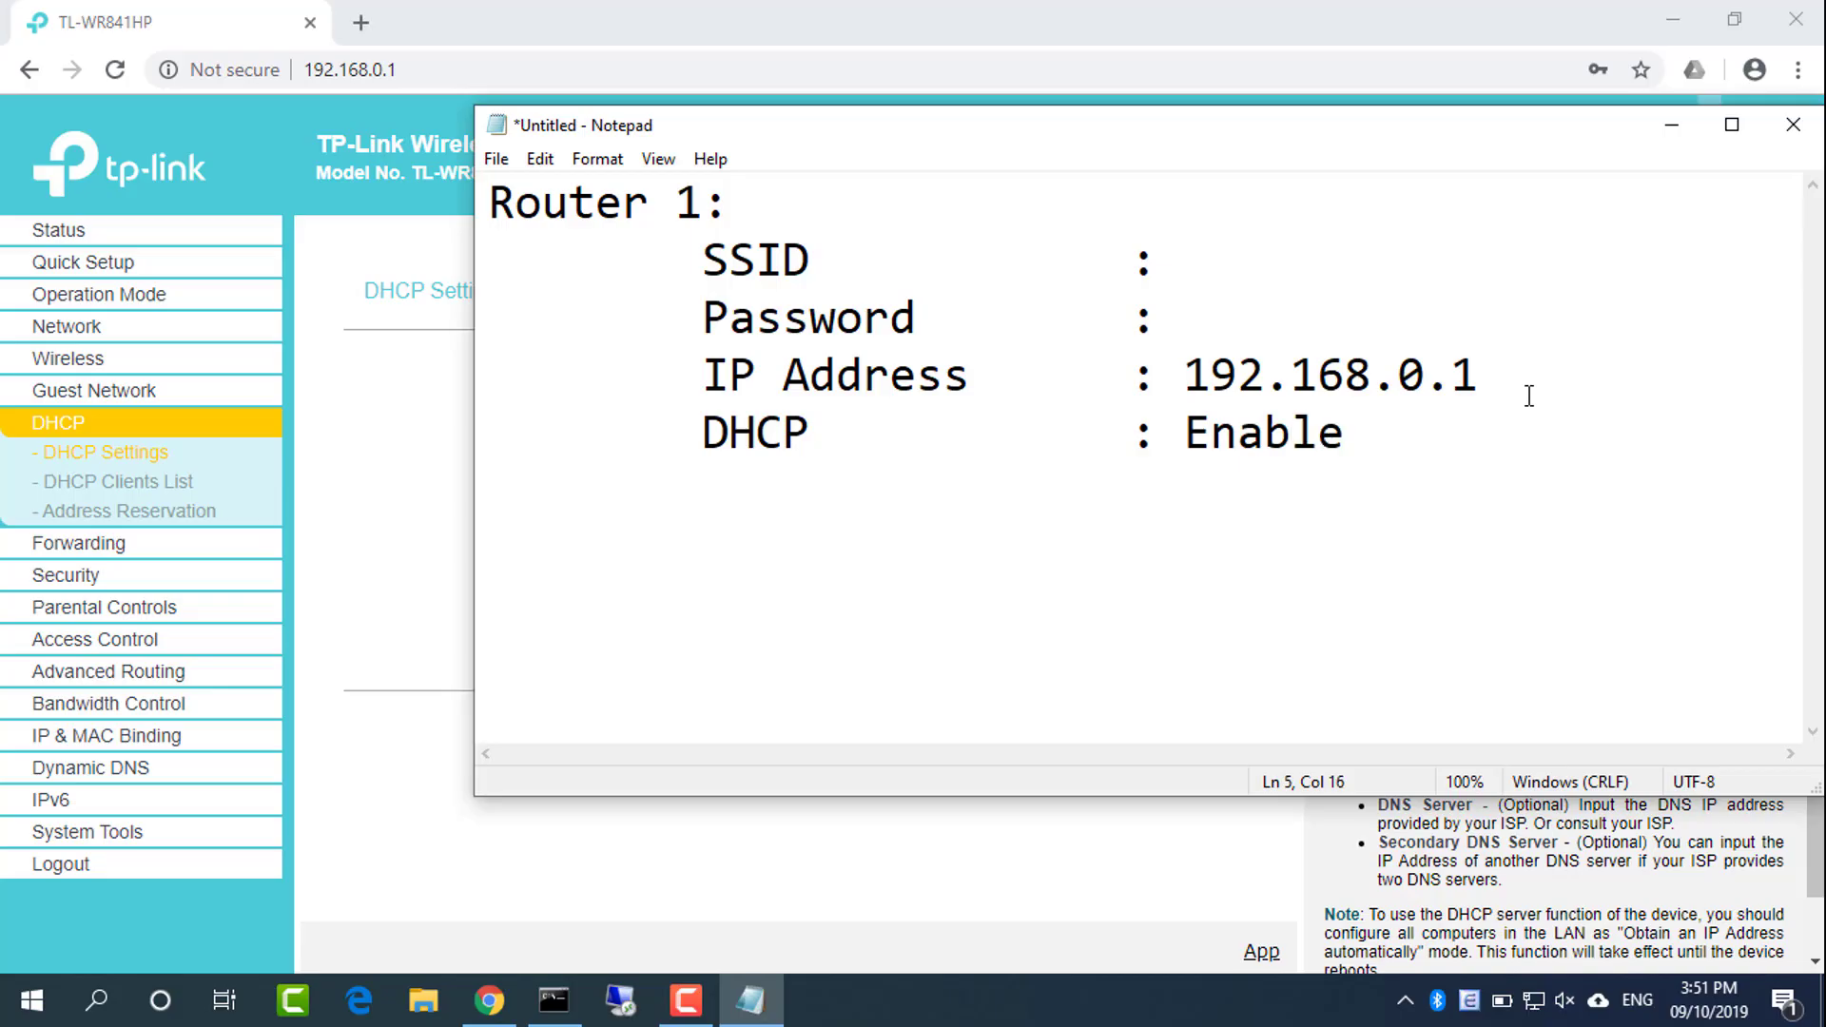
# Paste the Wireless Network Name NETVN after 'SSID :' in the Router 1 notes
pyautogui.click(846, 871)
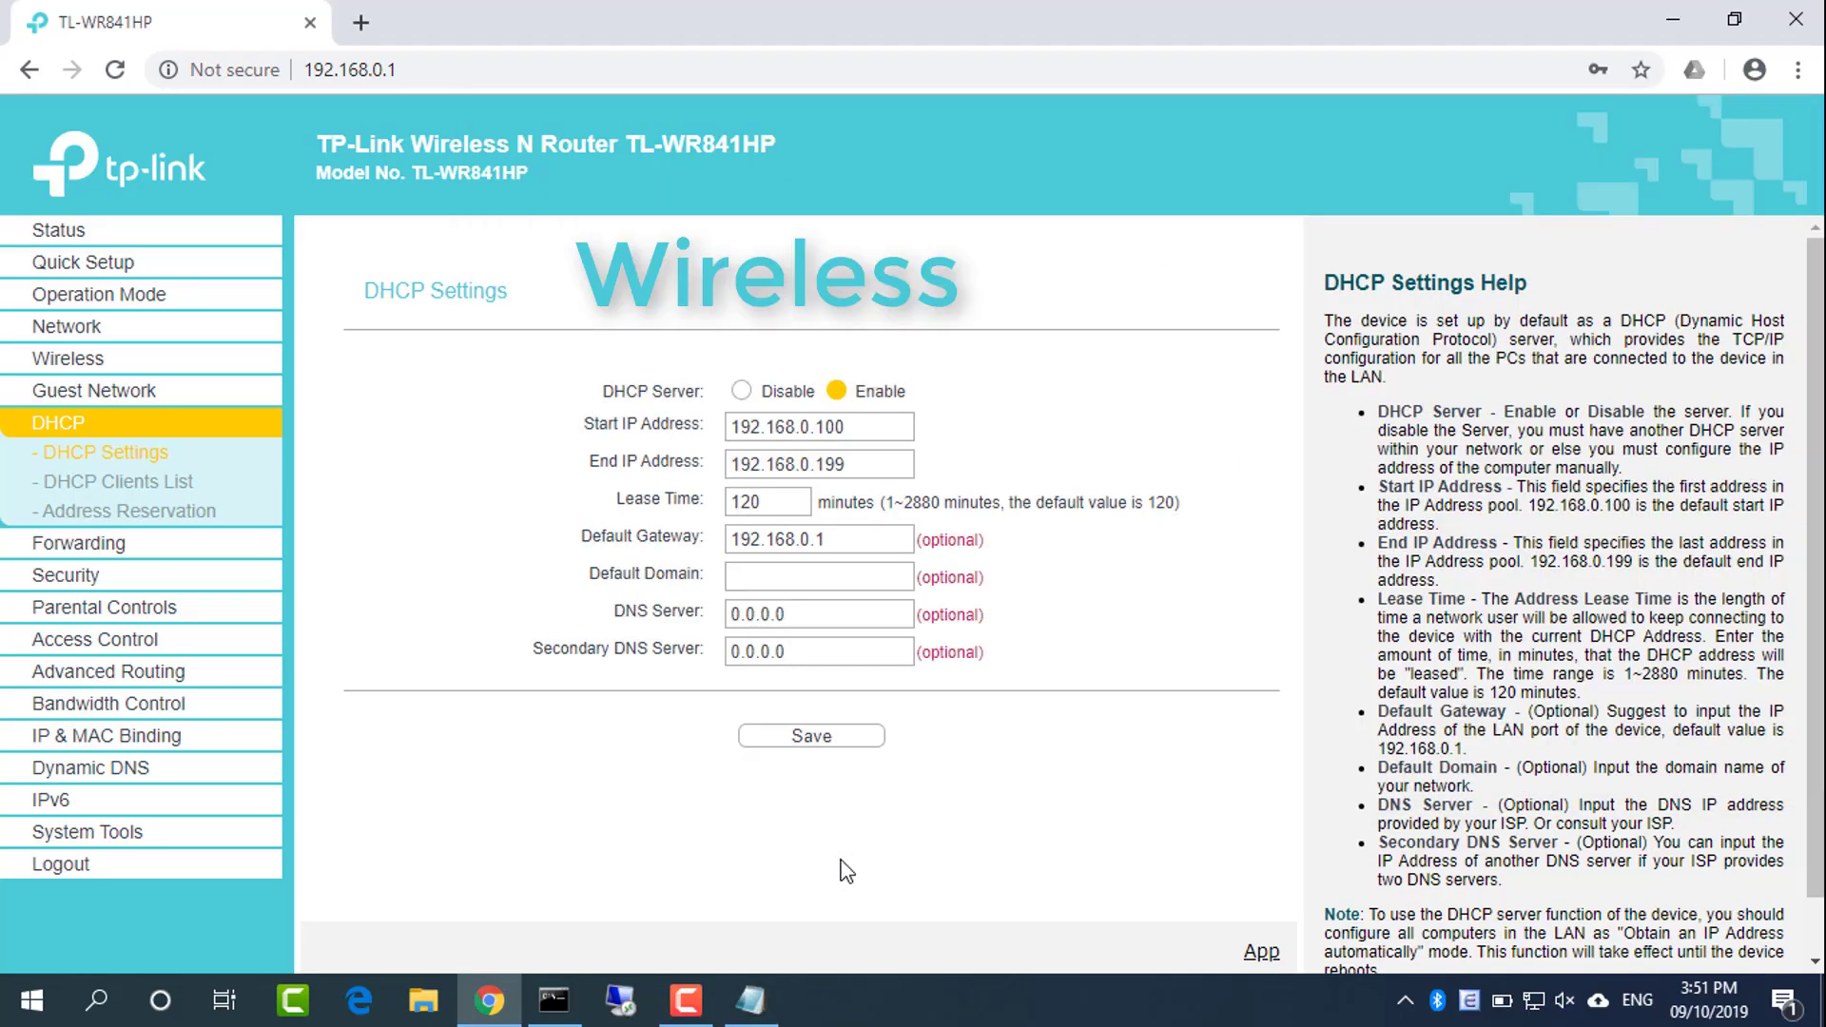
pyautogui.click(97, 366)
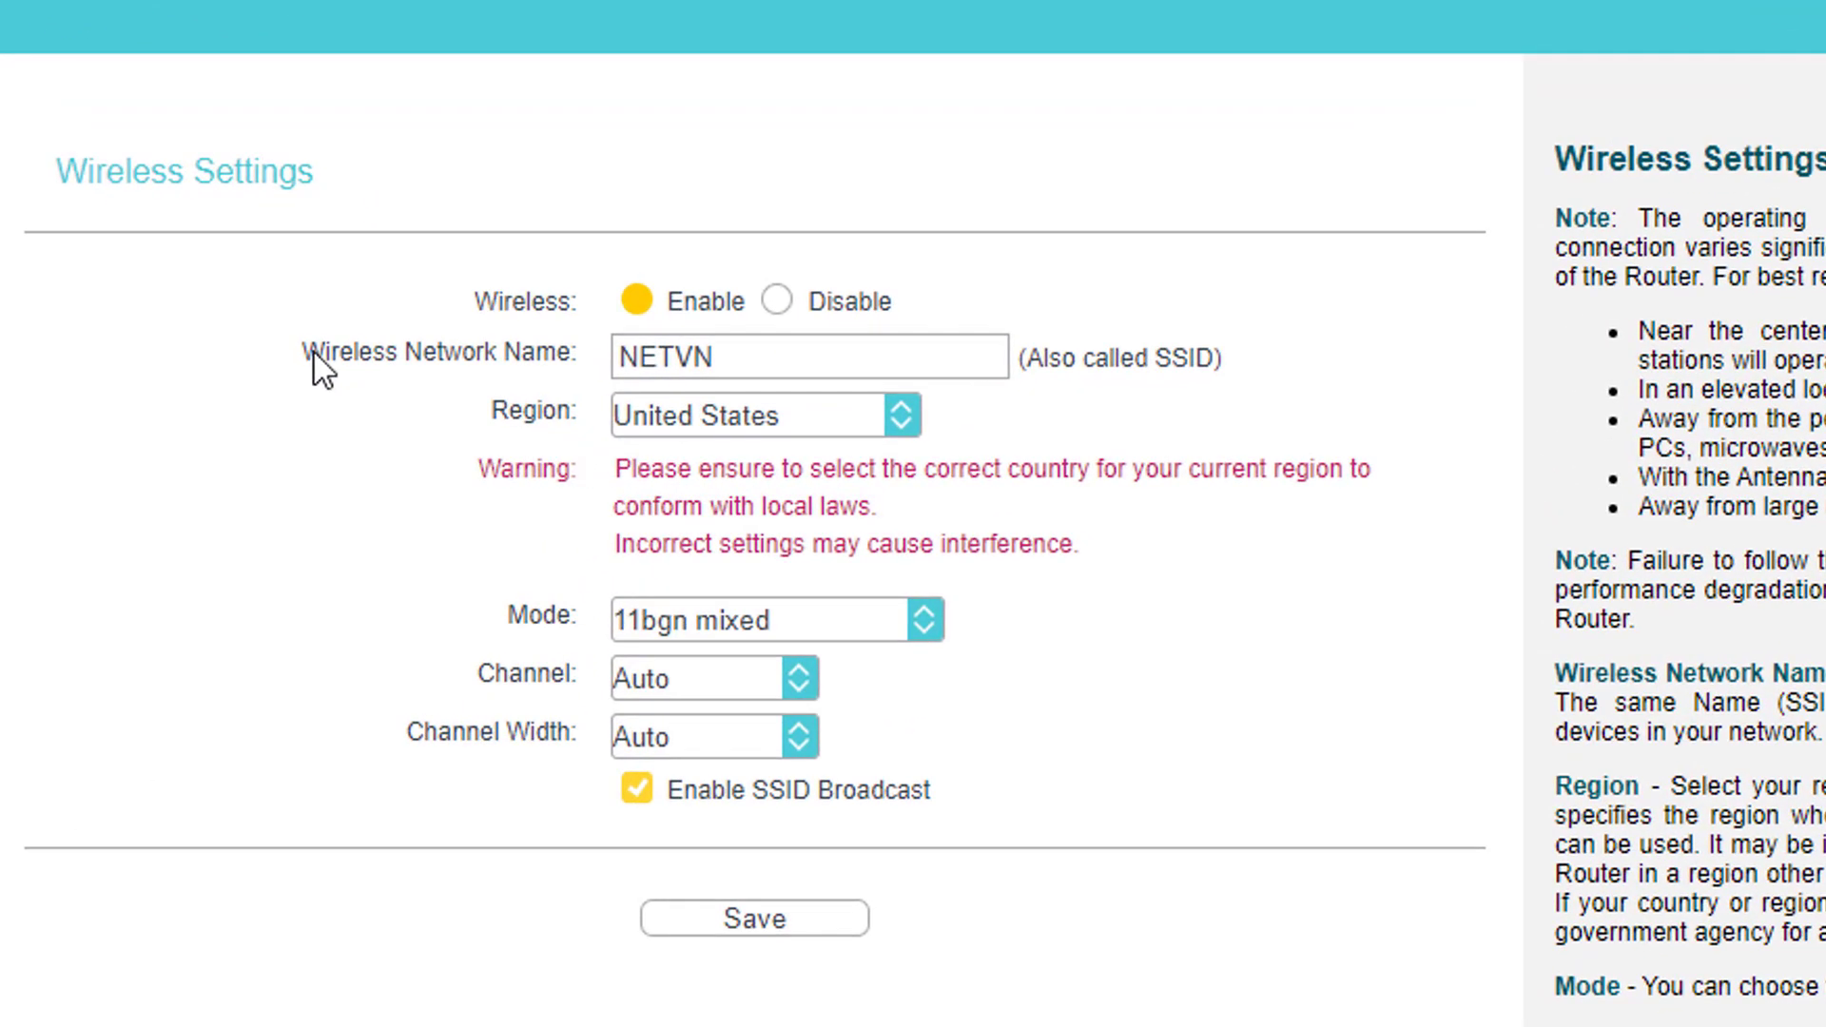
pyautogui.moveTo(302, 352); pyautogui.dragTo(506, 365)
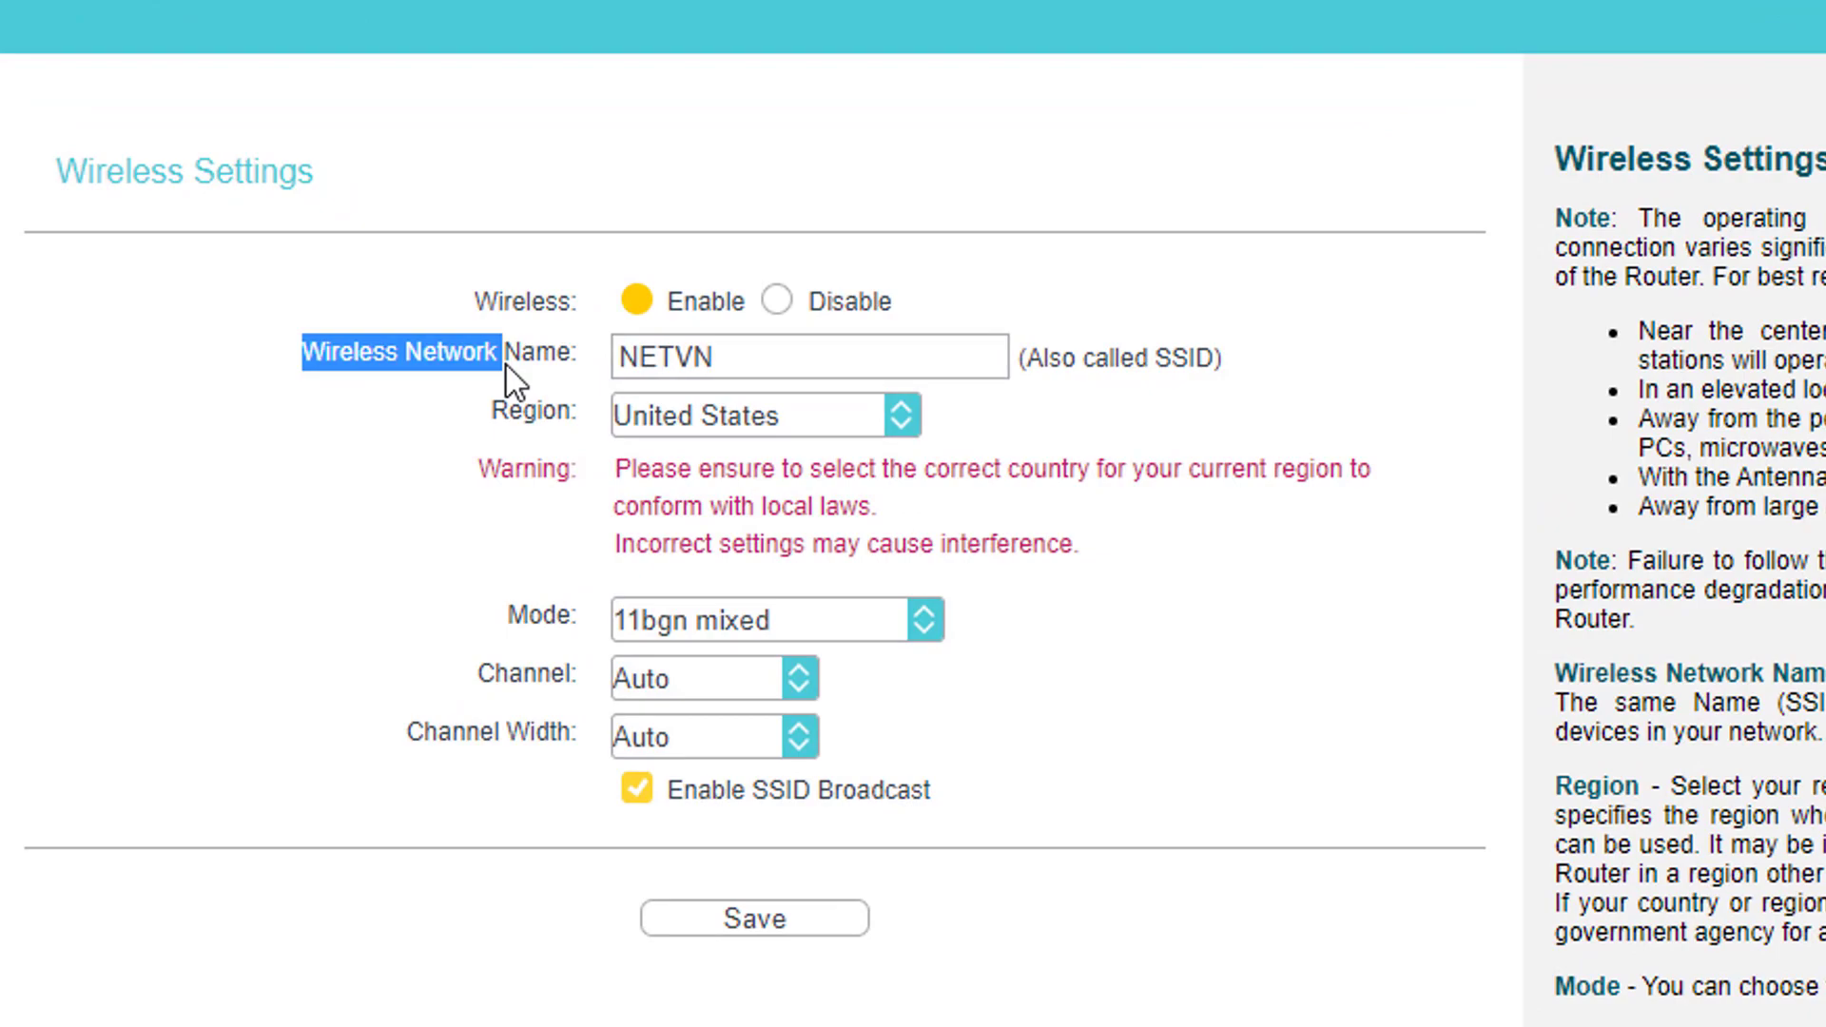
pyautogui.doubleClick(687, 353)
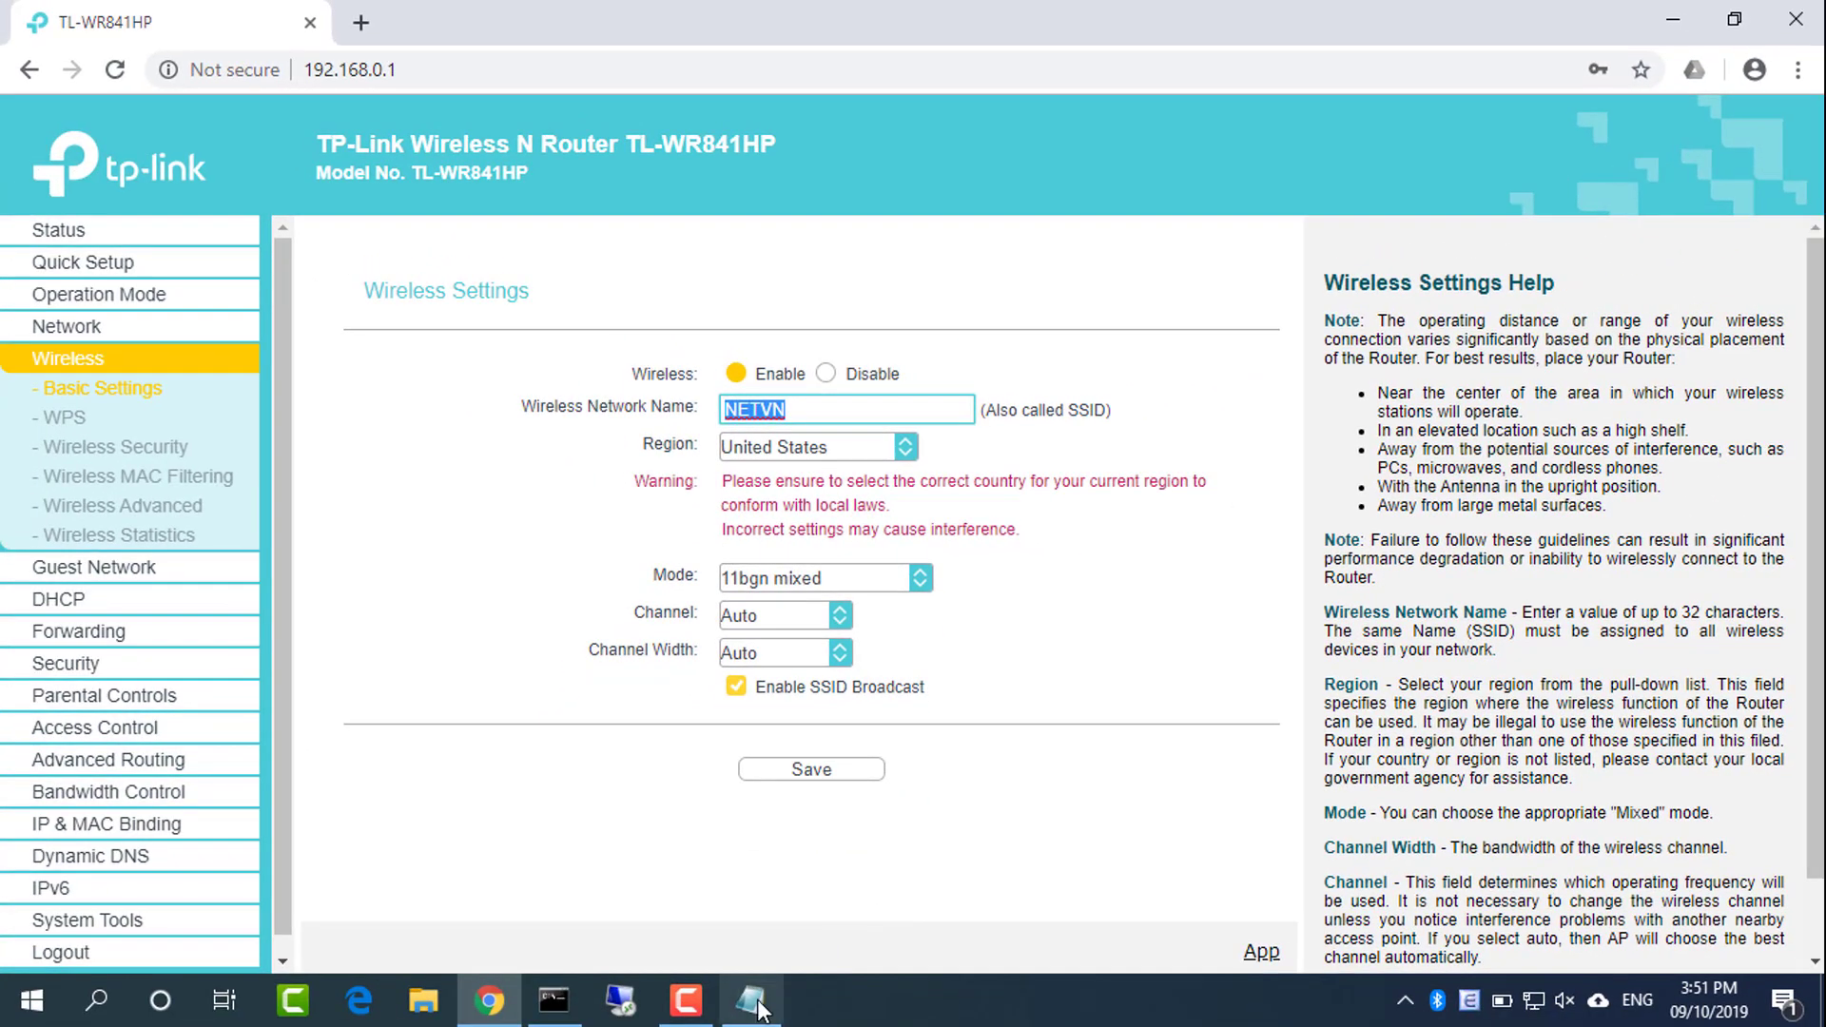
pyautogui.click(756, 1004)
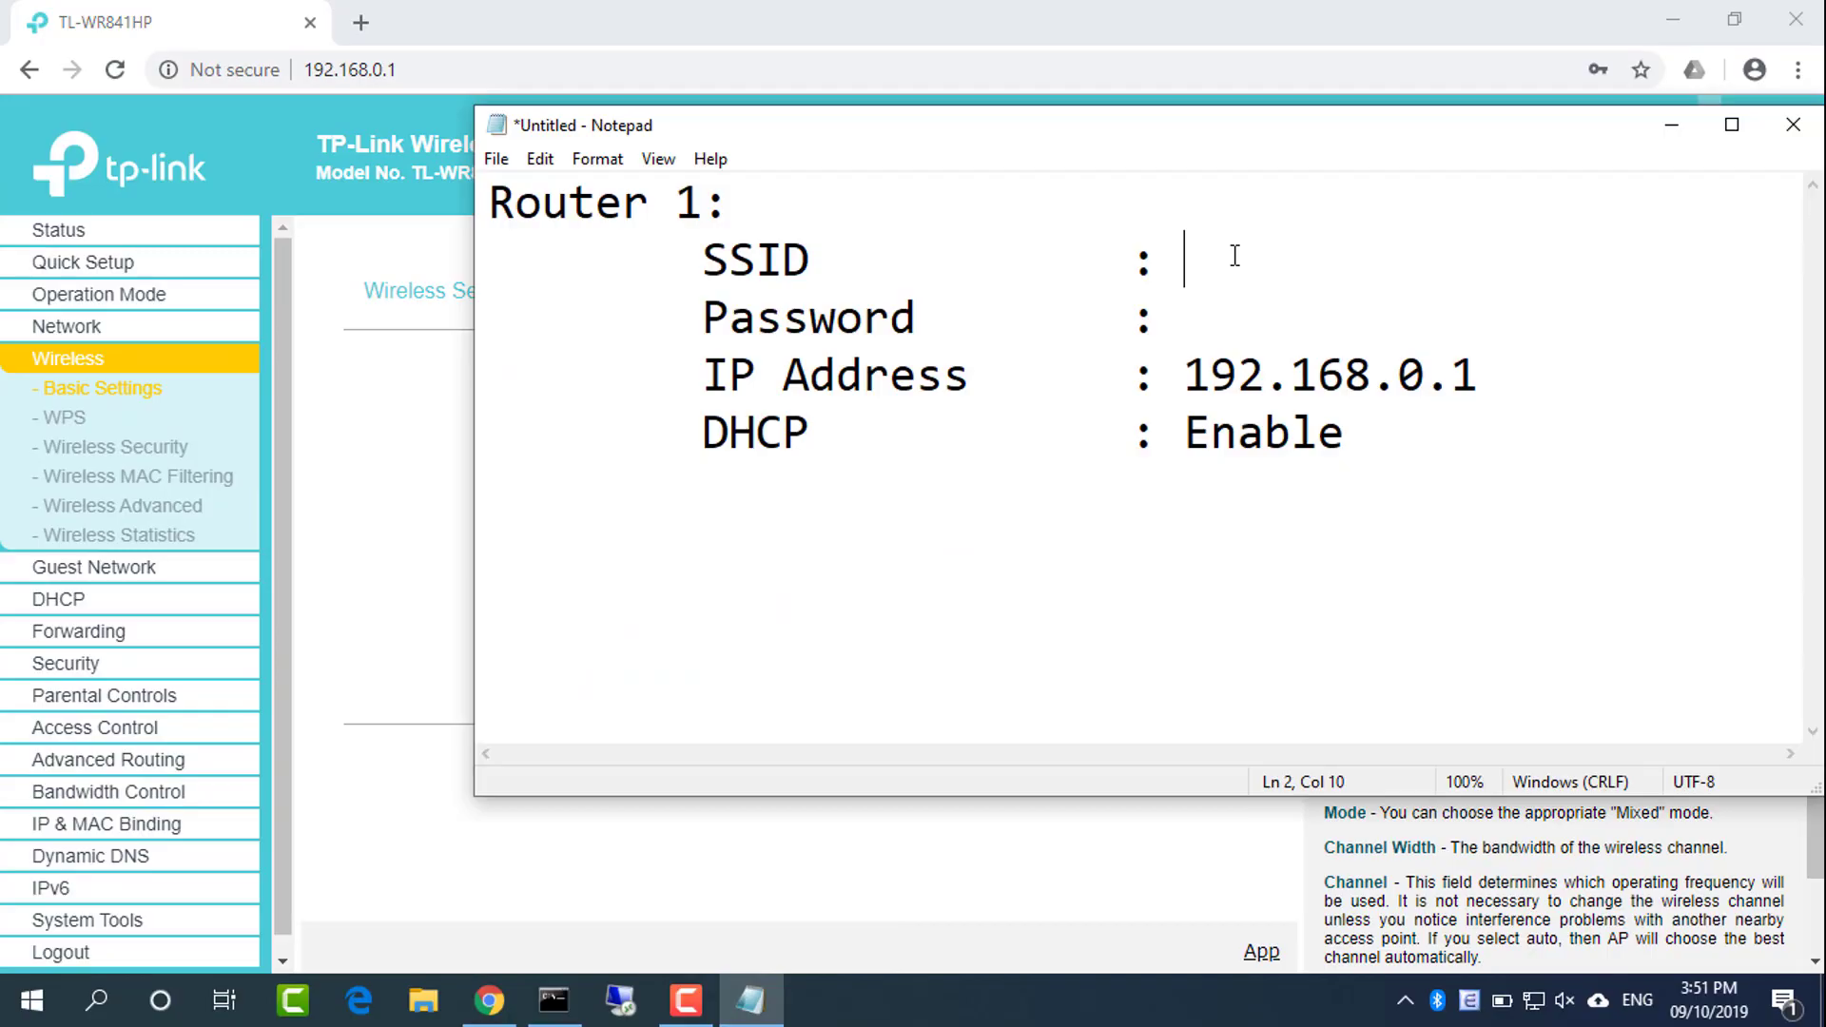
pyautogui.write('NETVN')
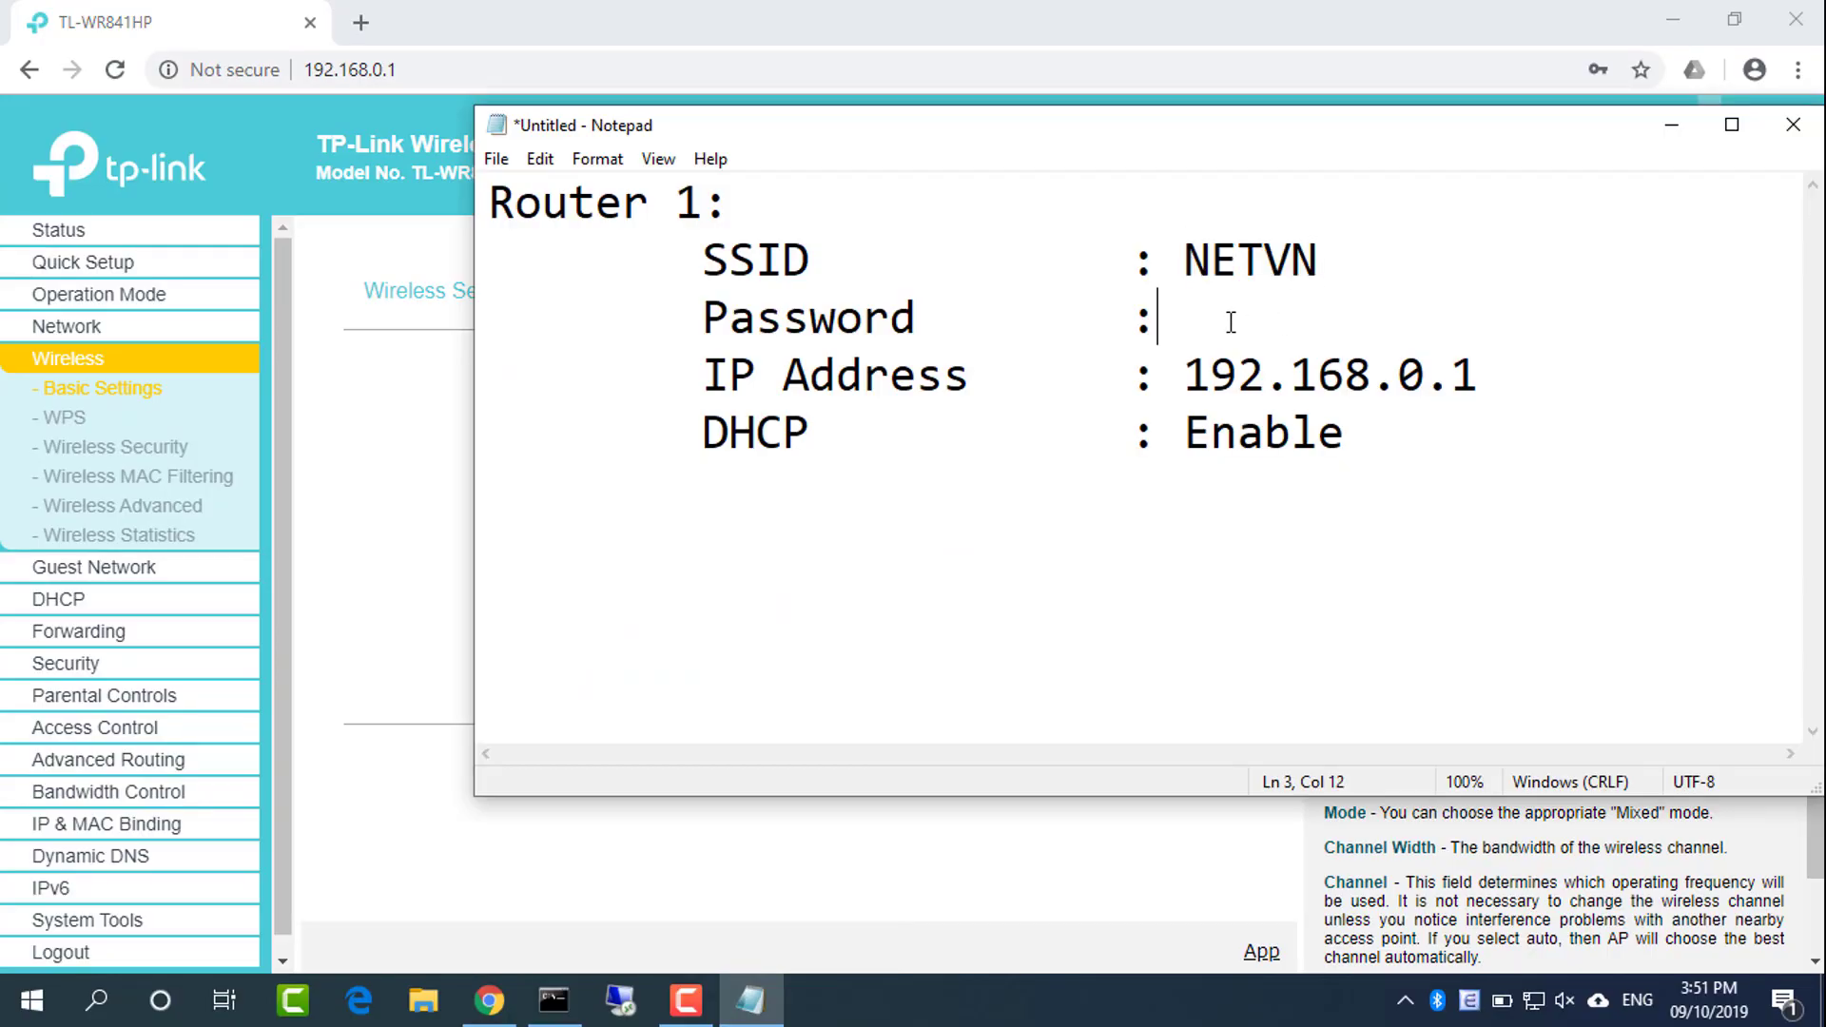
pyautogui.moveTo(716, 323); pyautogui.dragTo(921, 326)
pyautogui.click(418, 605)
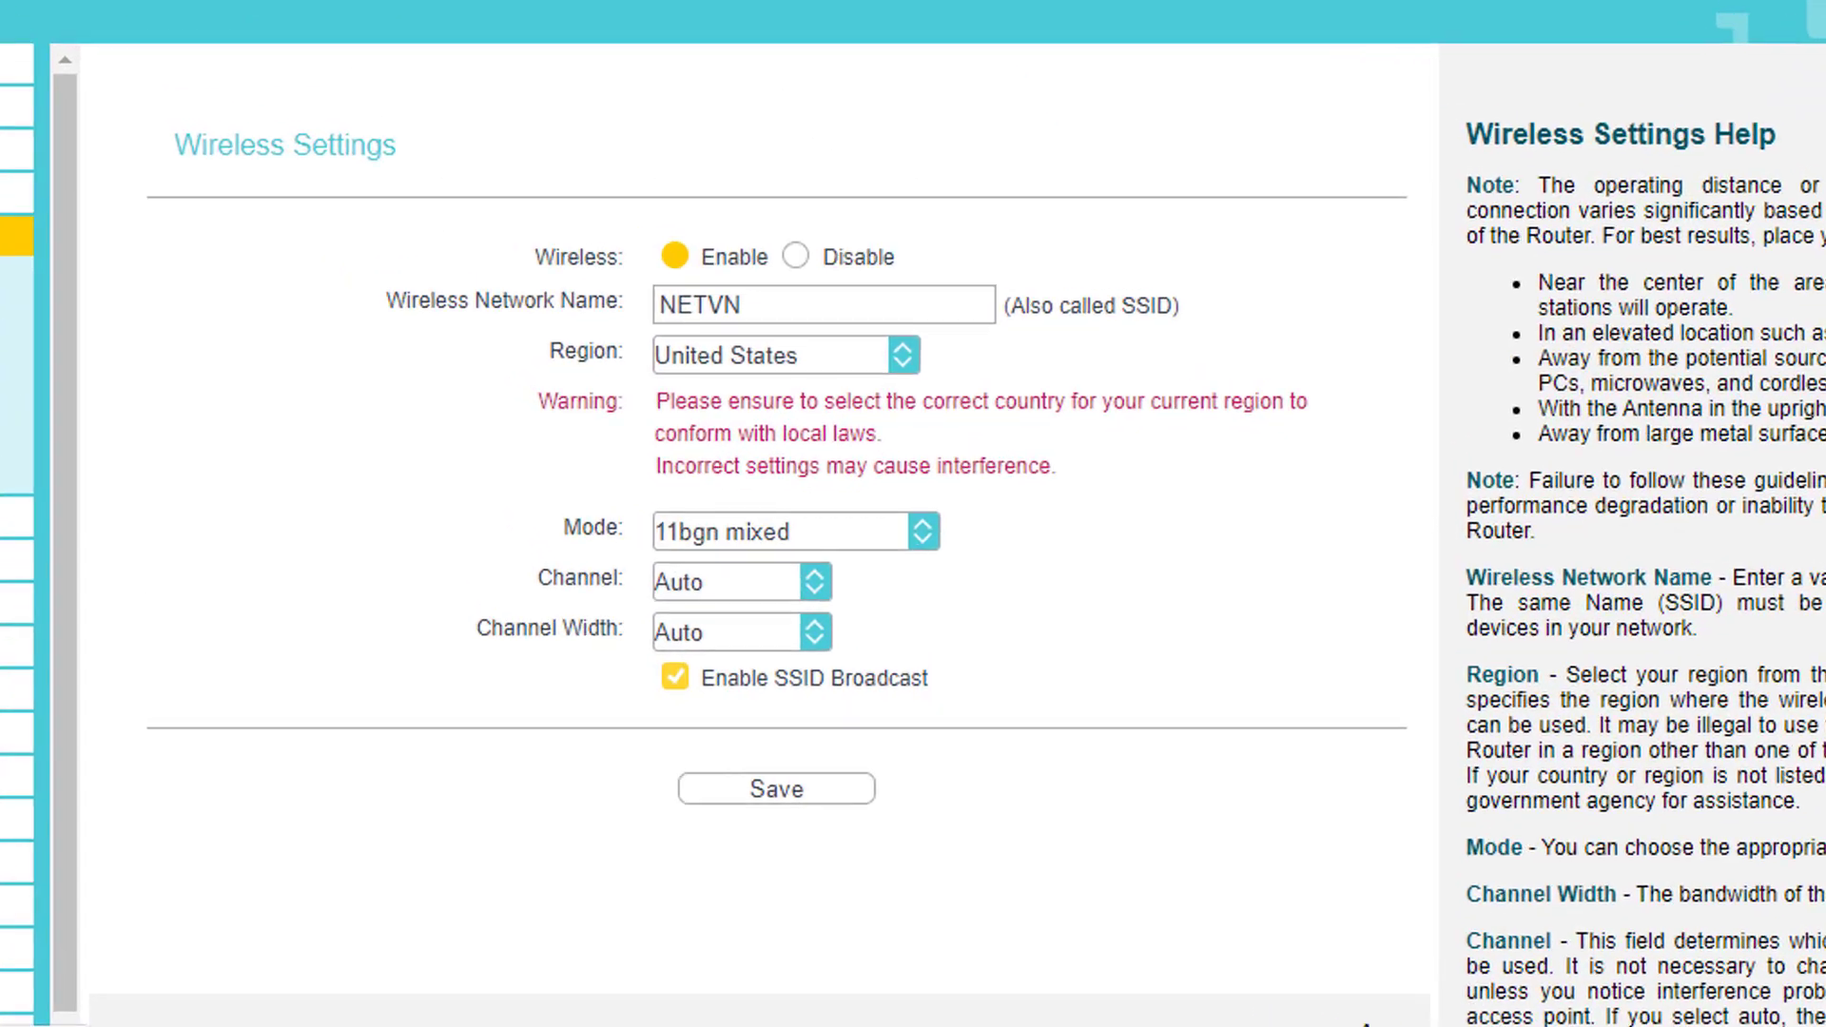
# Copy the Wireless Security password into the notes' Password line
pyautogui.click(161, 454)
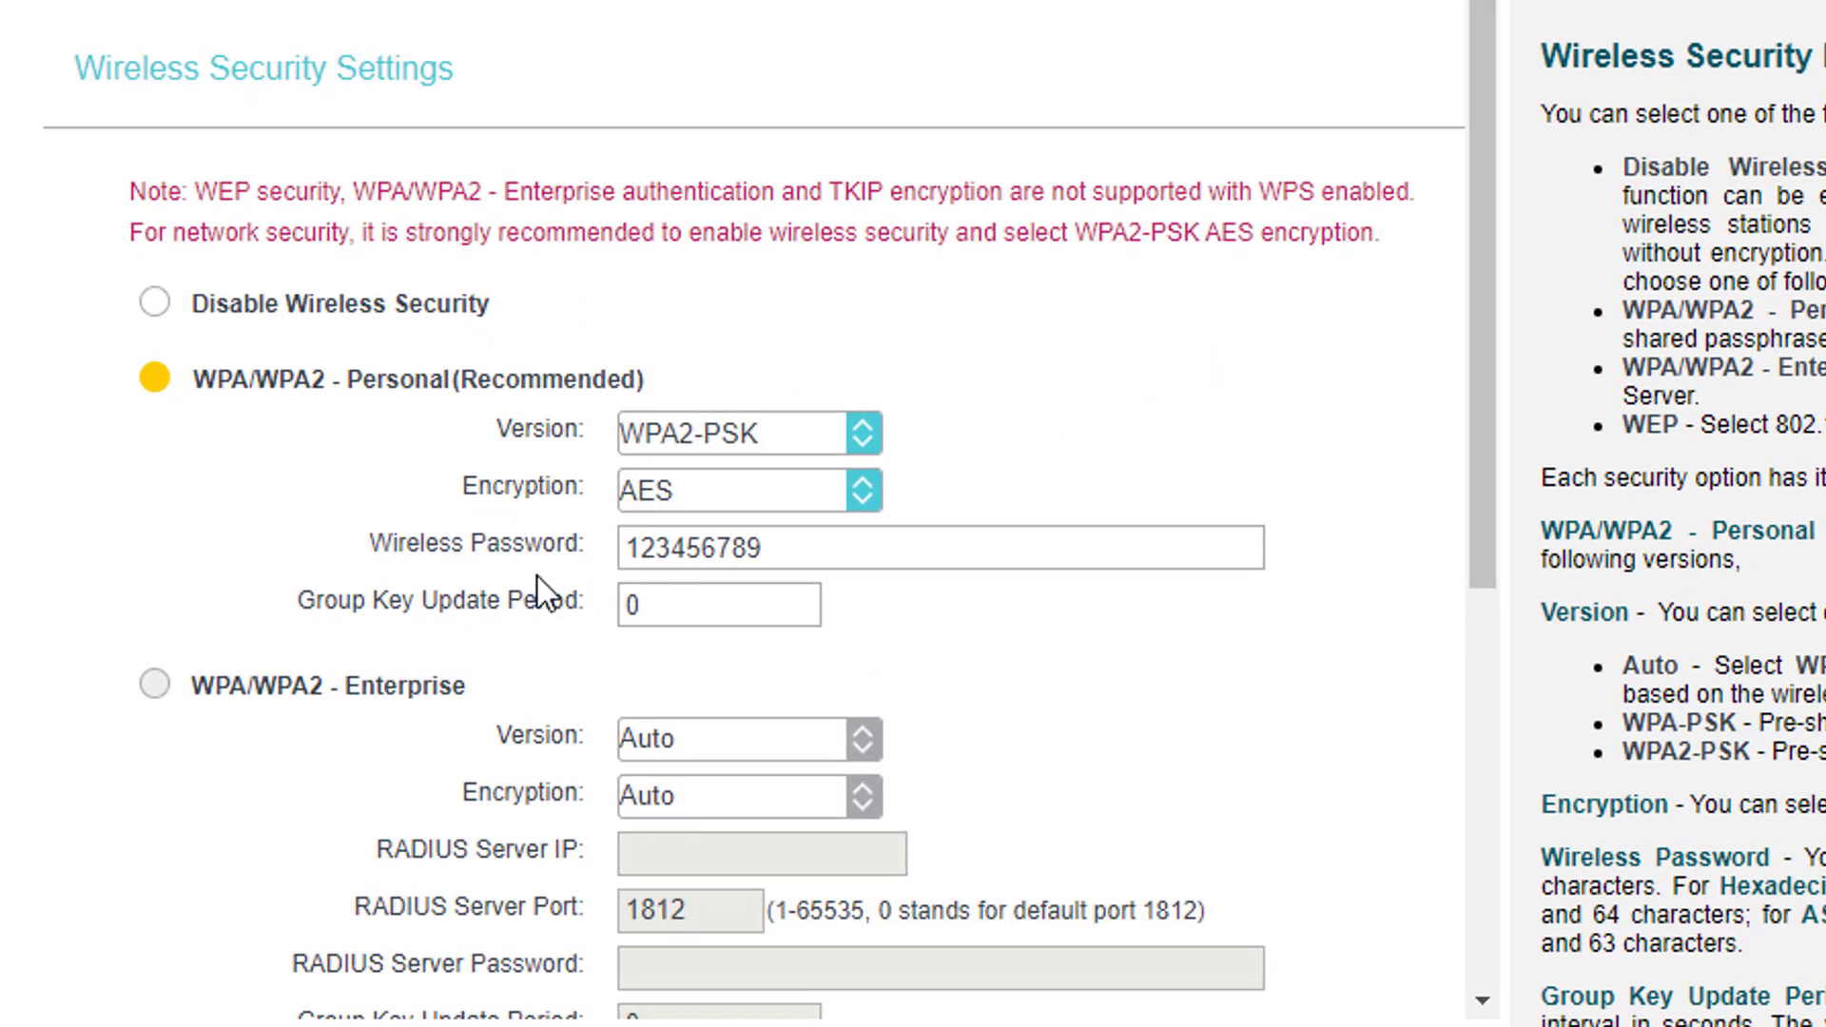
pyautogui.moveTo(374, 550); pyautogui.dragTo(590, 556)
pyautogui.click(754, 550)
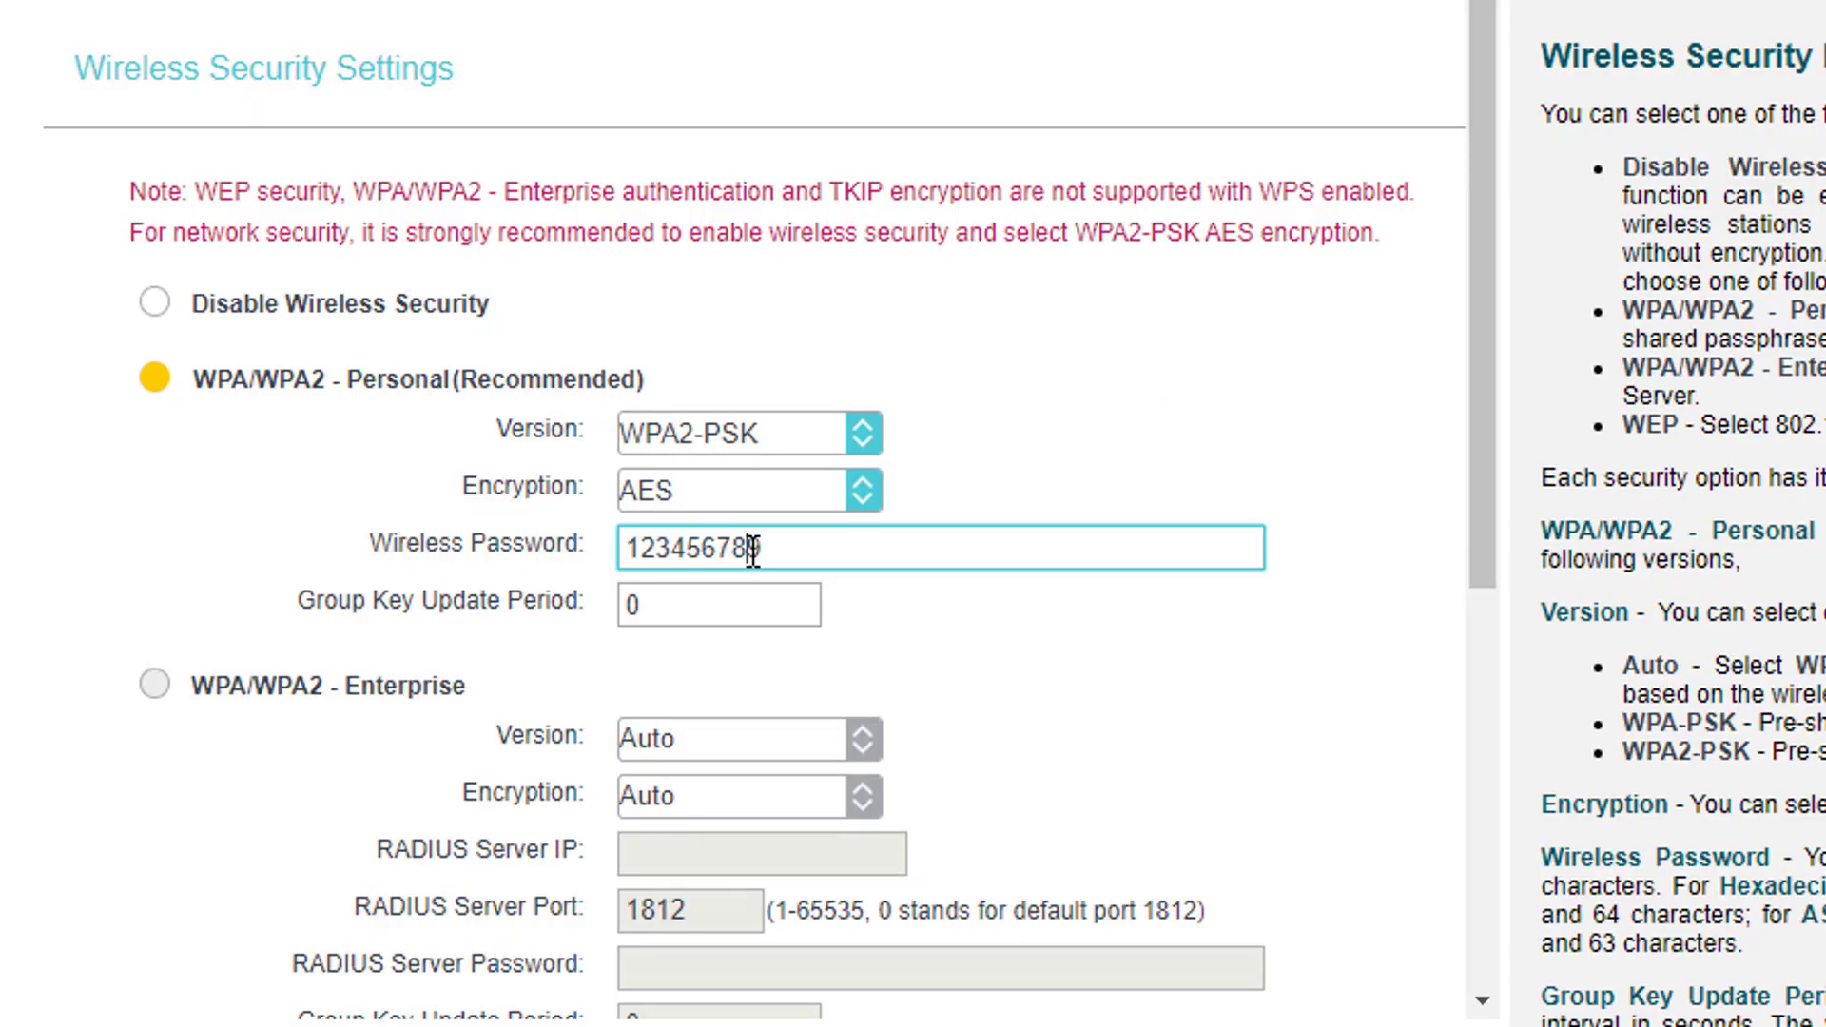
pyautogui.doubleClick(754, 550)
pyautogui.hotkey('ctrl', 'c')
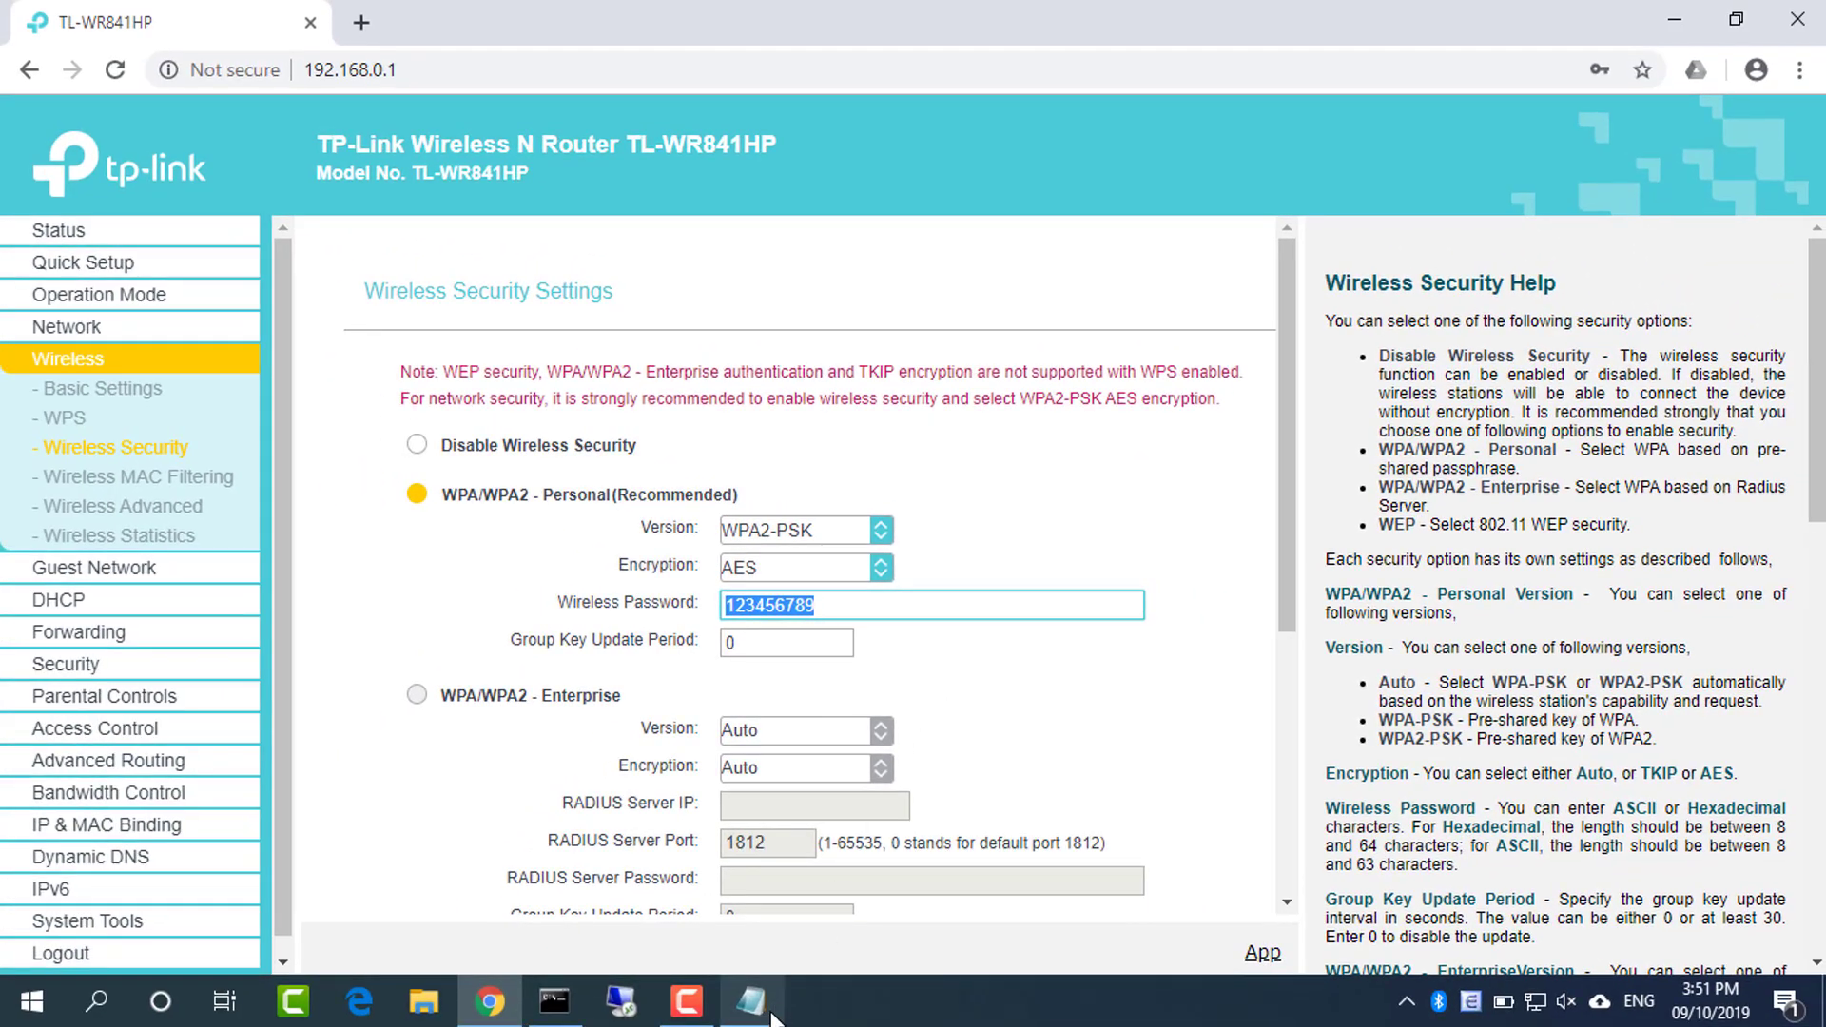
pyautogui.click(766, 1006)
pyautogui.click(1232, 314)
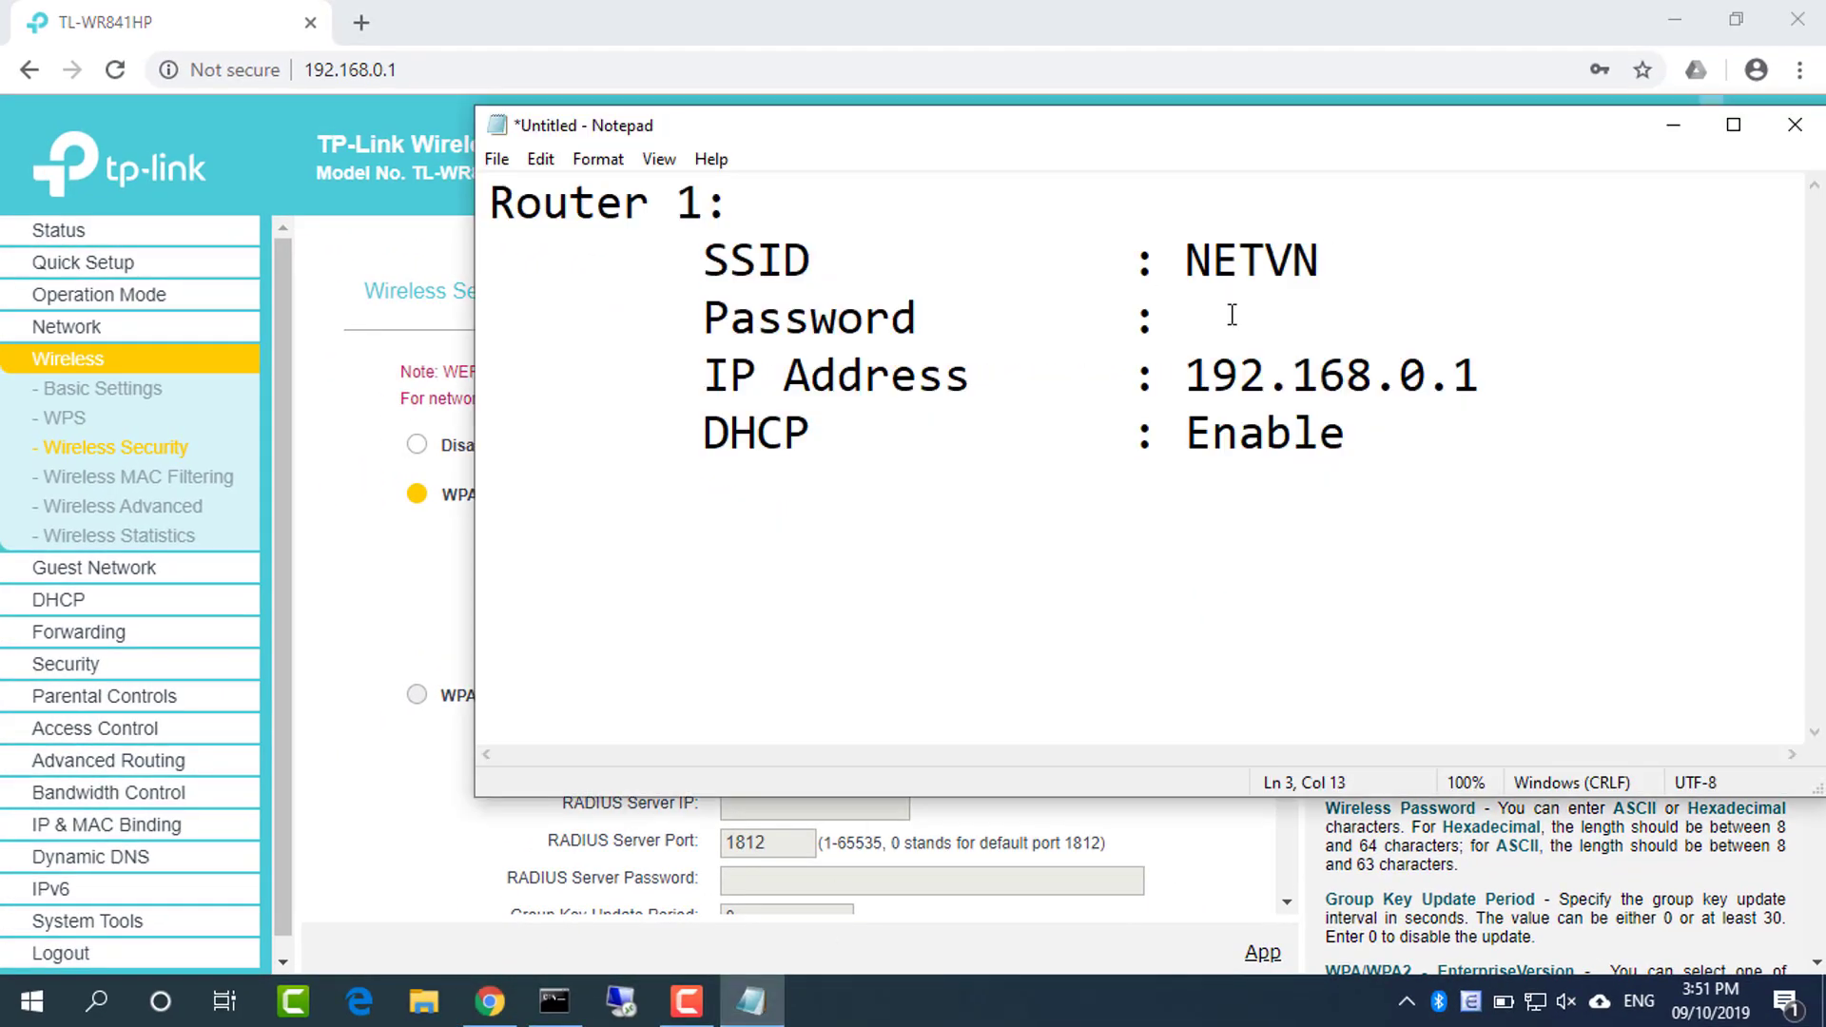
pyautogui.hotkey('ctrl', 'v')
# Log out of the TP-Link admin and confirm, returning to the sign-in page
pyautogui.click(346, 603)
pyautogui.scroll(-1, 95, 837)
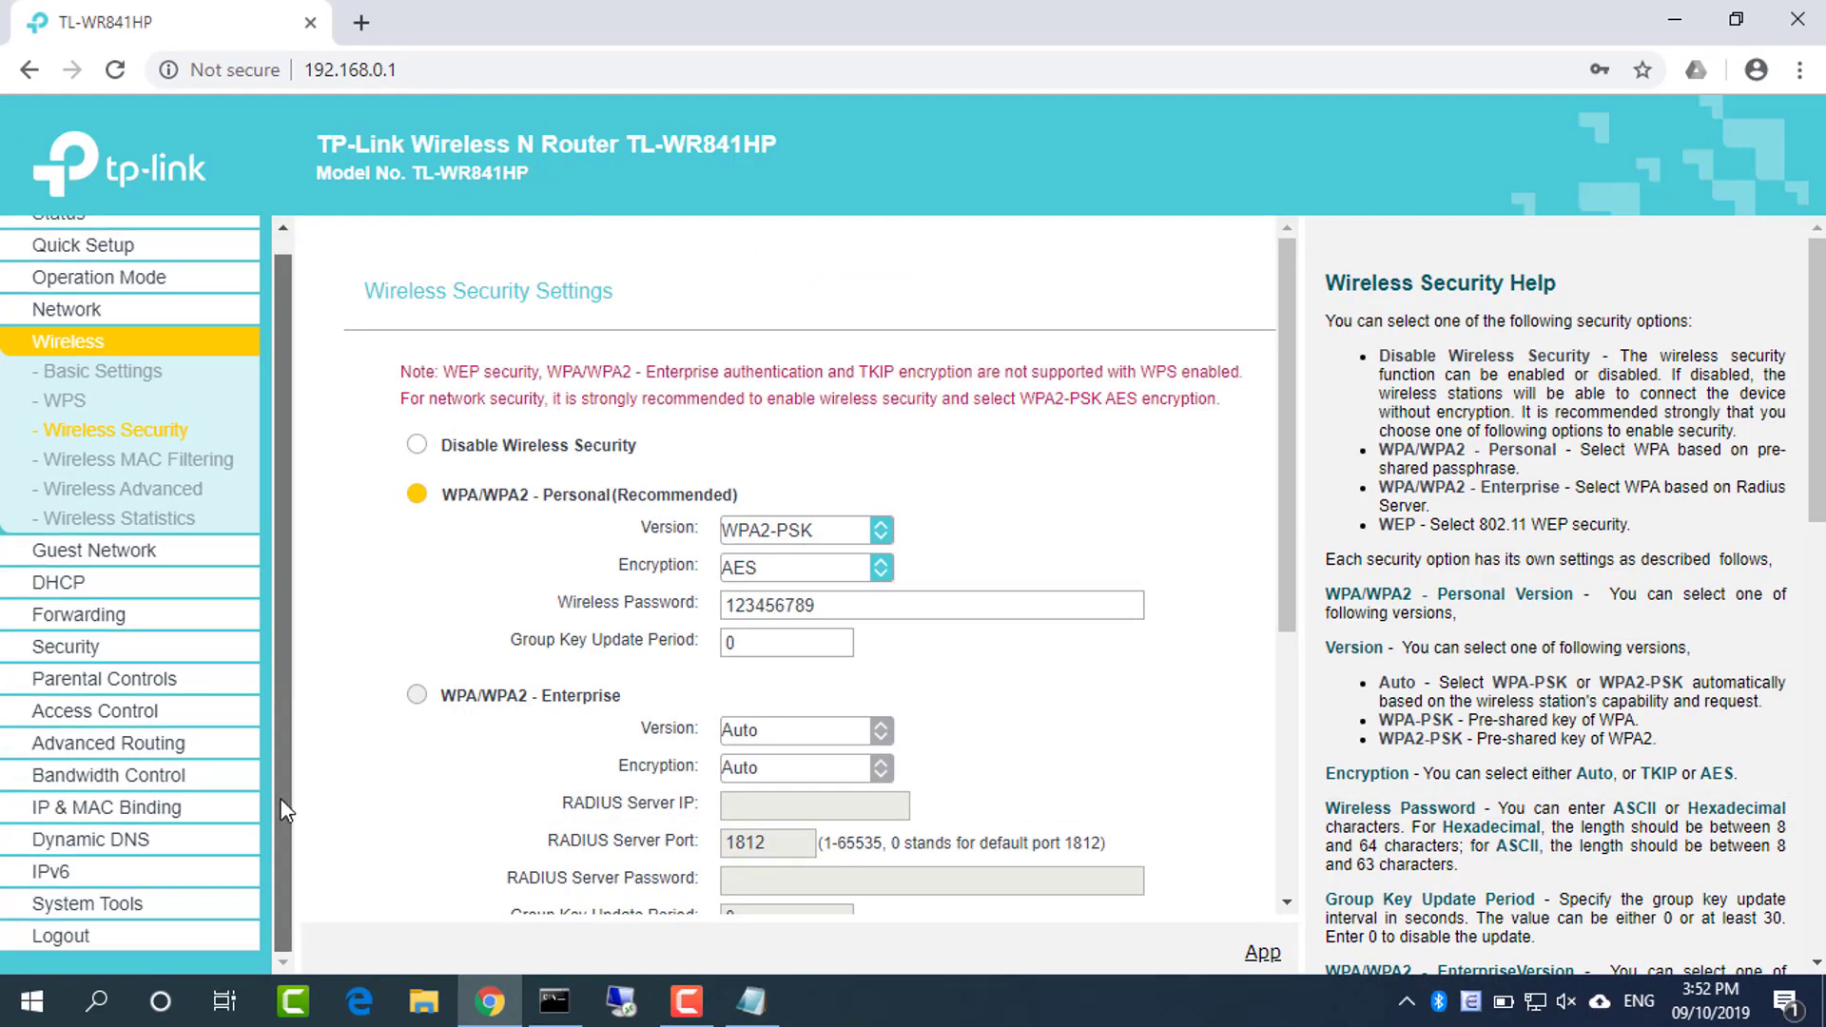
pyautogui.click(59, 936)
pyautogui.click(1057, 226)
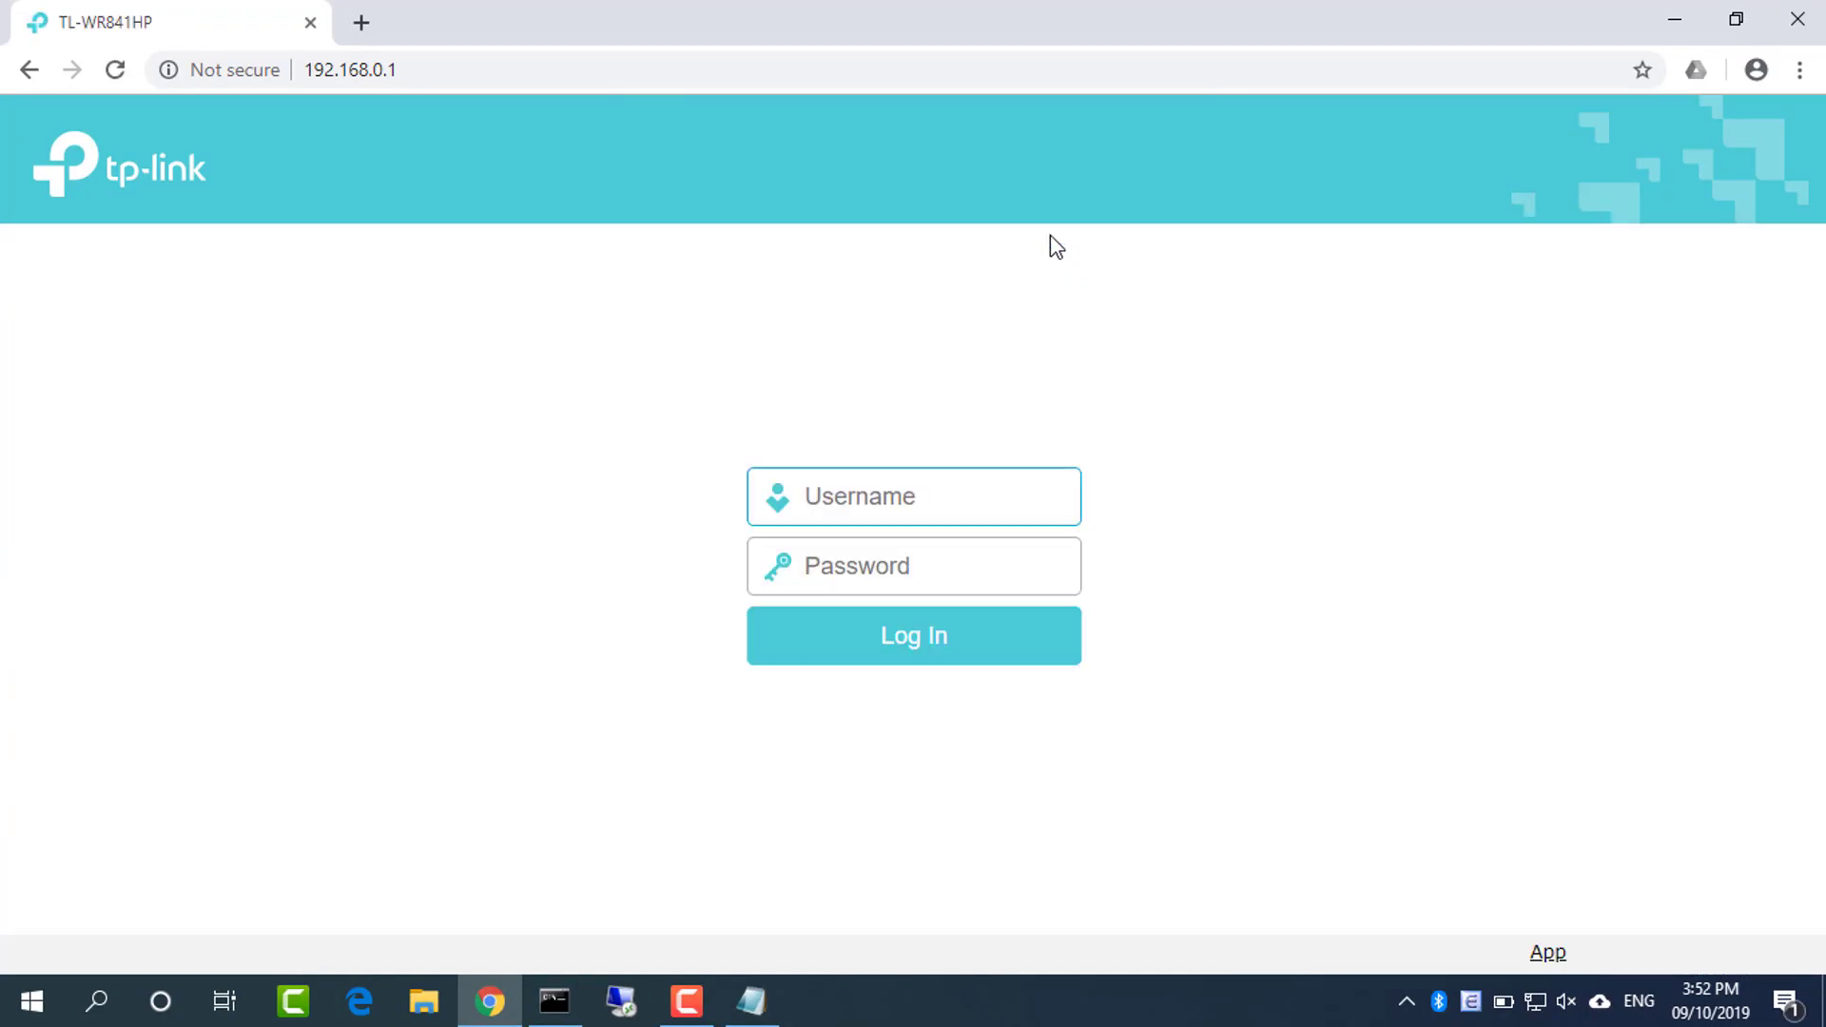
# Close Chrome and briefly open and close Command Prompt, leaving the desktop clear
pyautogui.click(1816, 8)
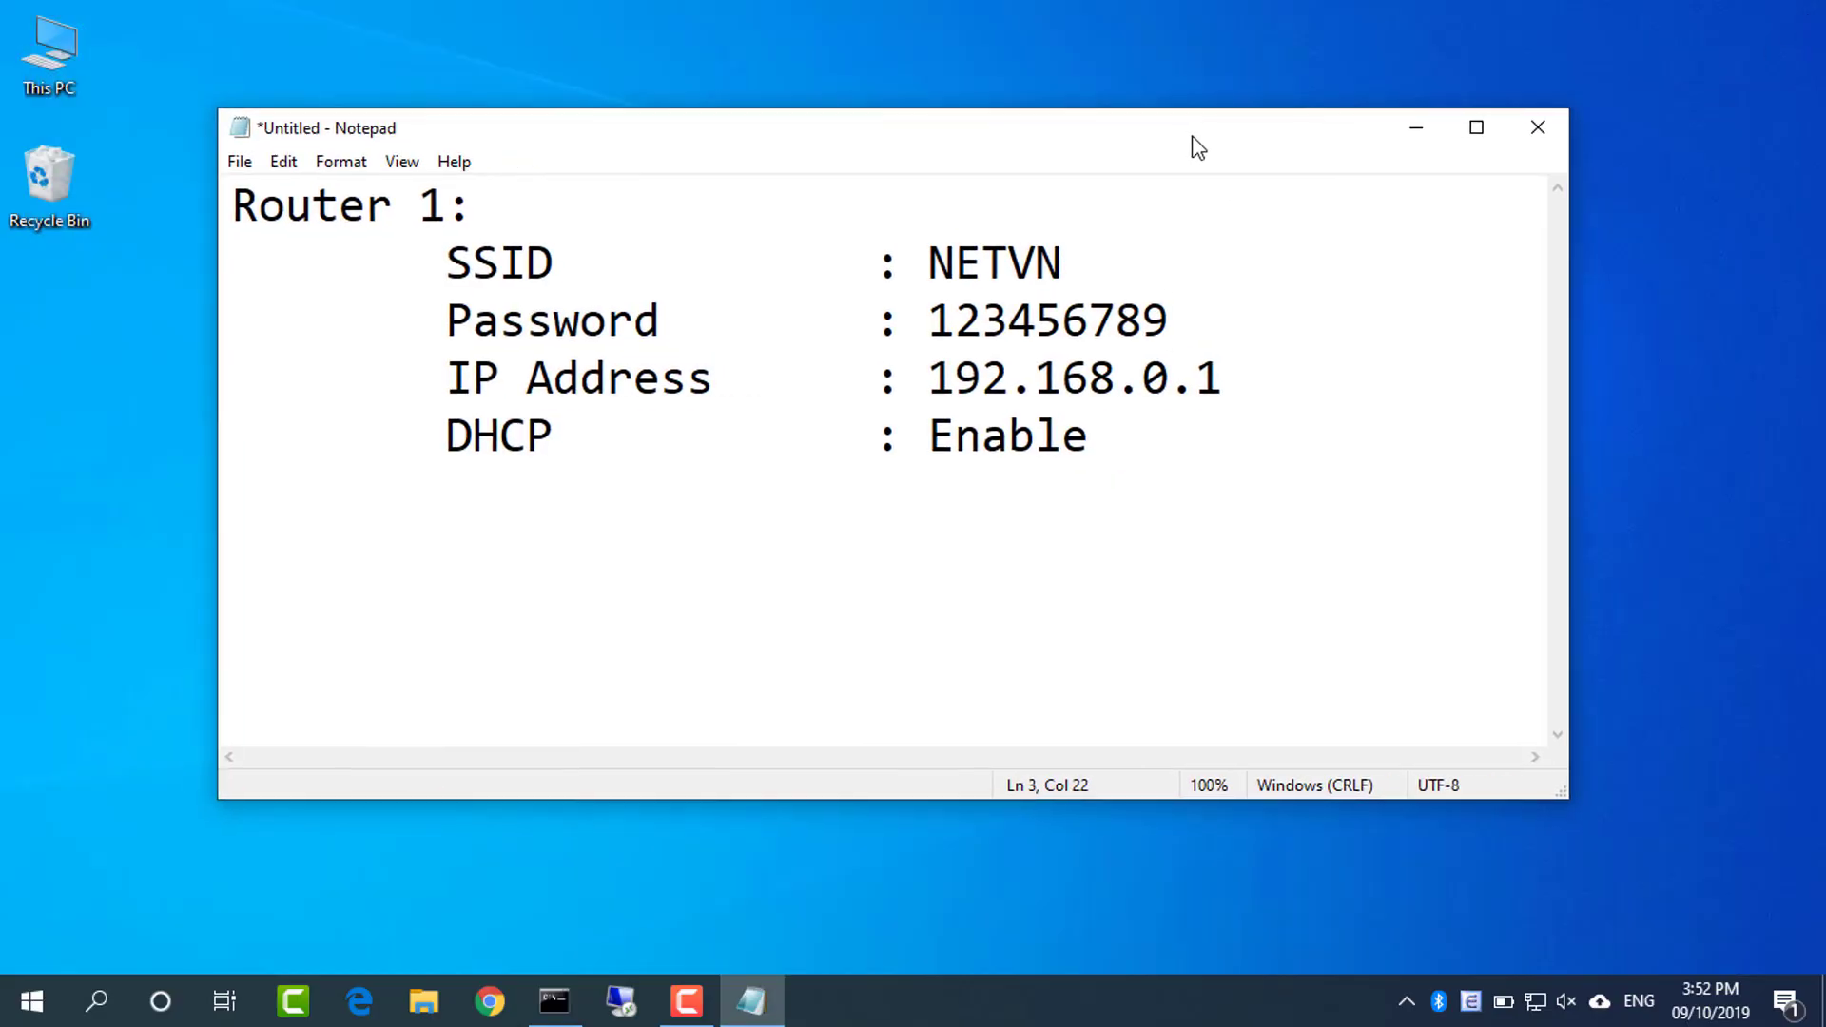
pyautogui.click(555, 1000)
pyautogui.click(1797, 17)
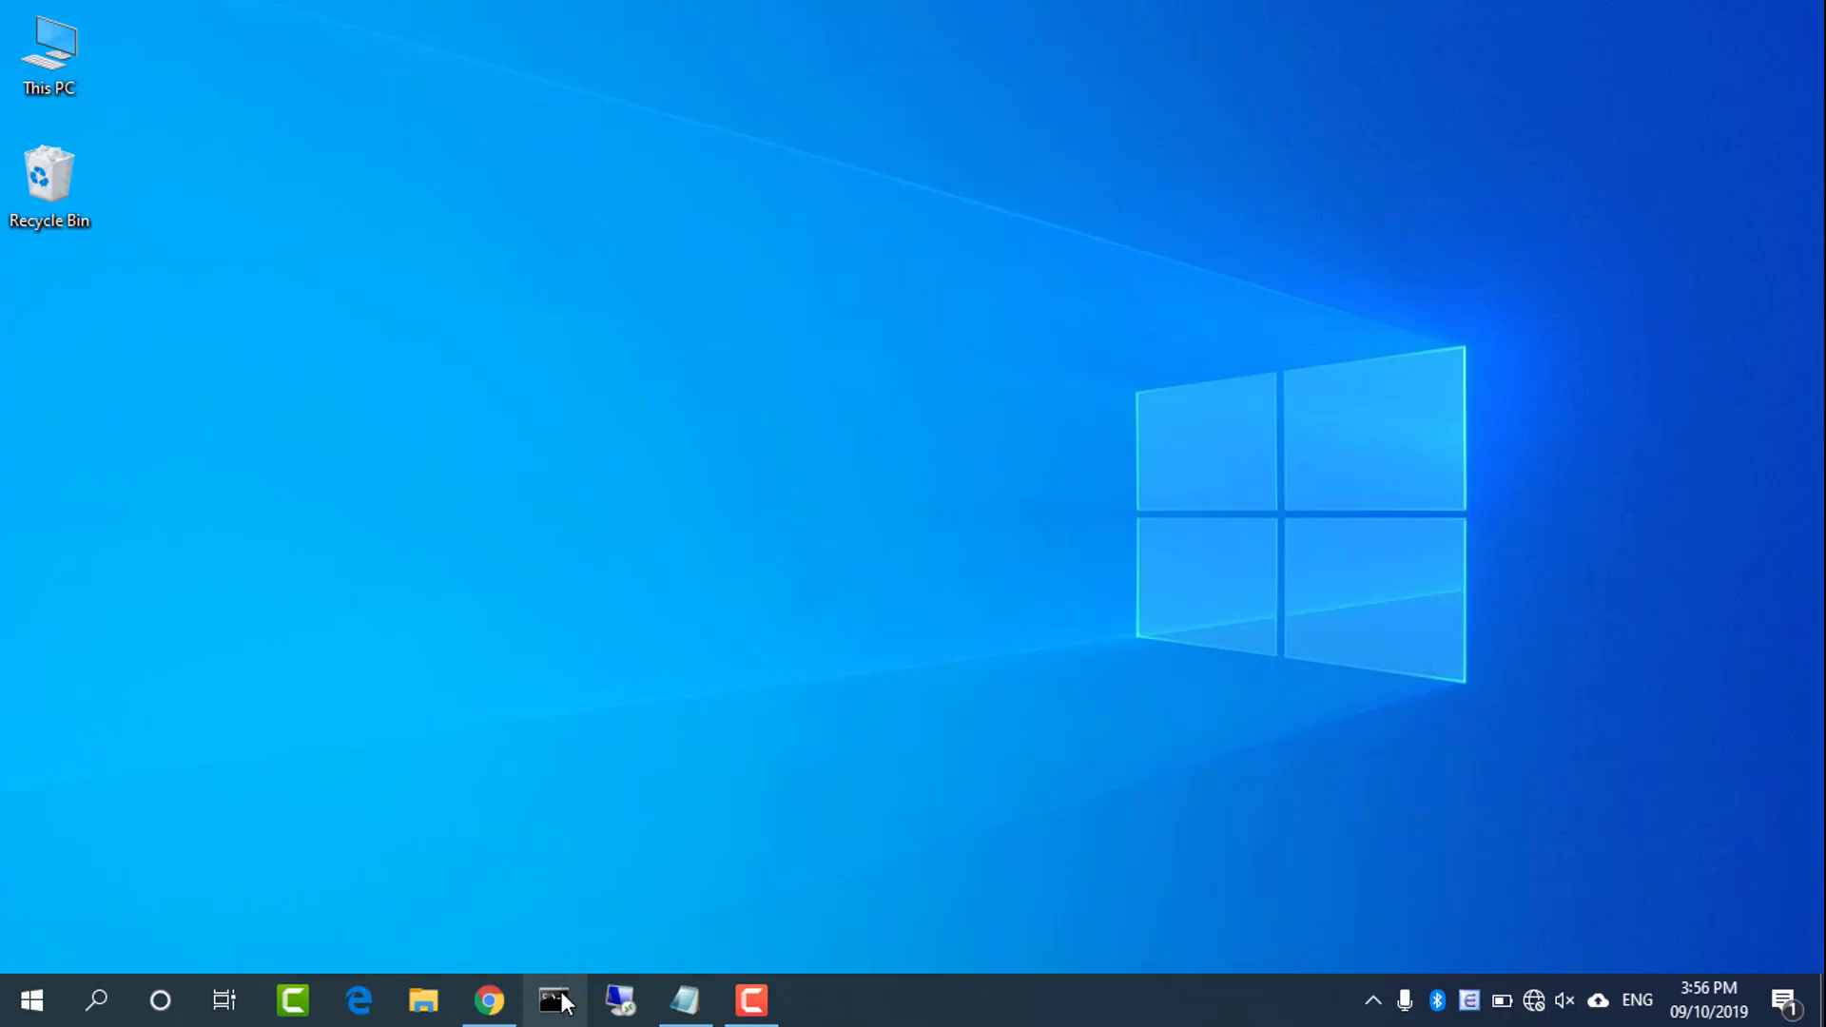
# Run ipconfig and highlight the Ethernet Default Gateway line showing 192.168.1.1
pyautogui.click(561, 990)
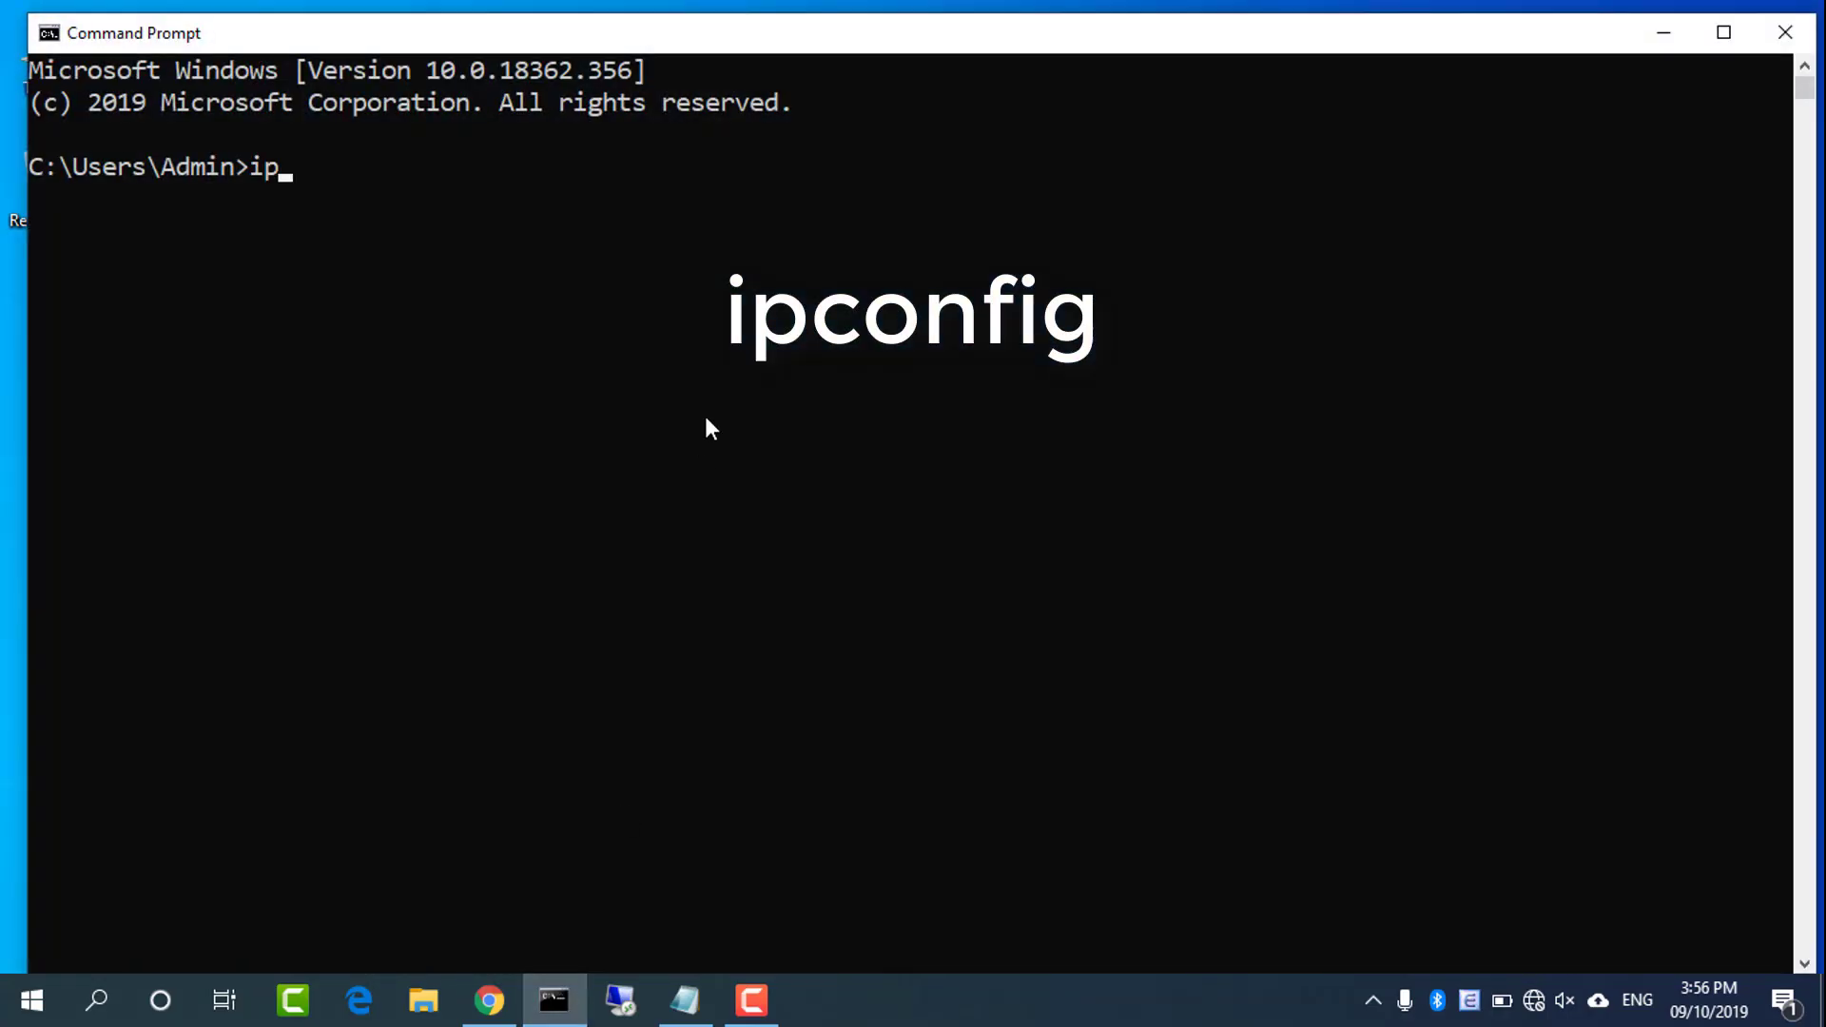
pyautogui.write('config')
pyautogui.press('Return')
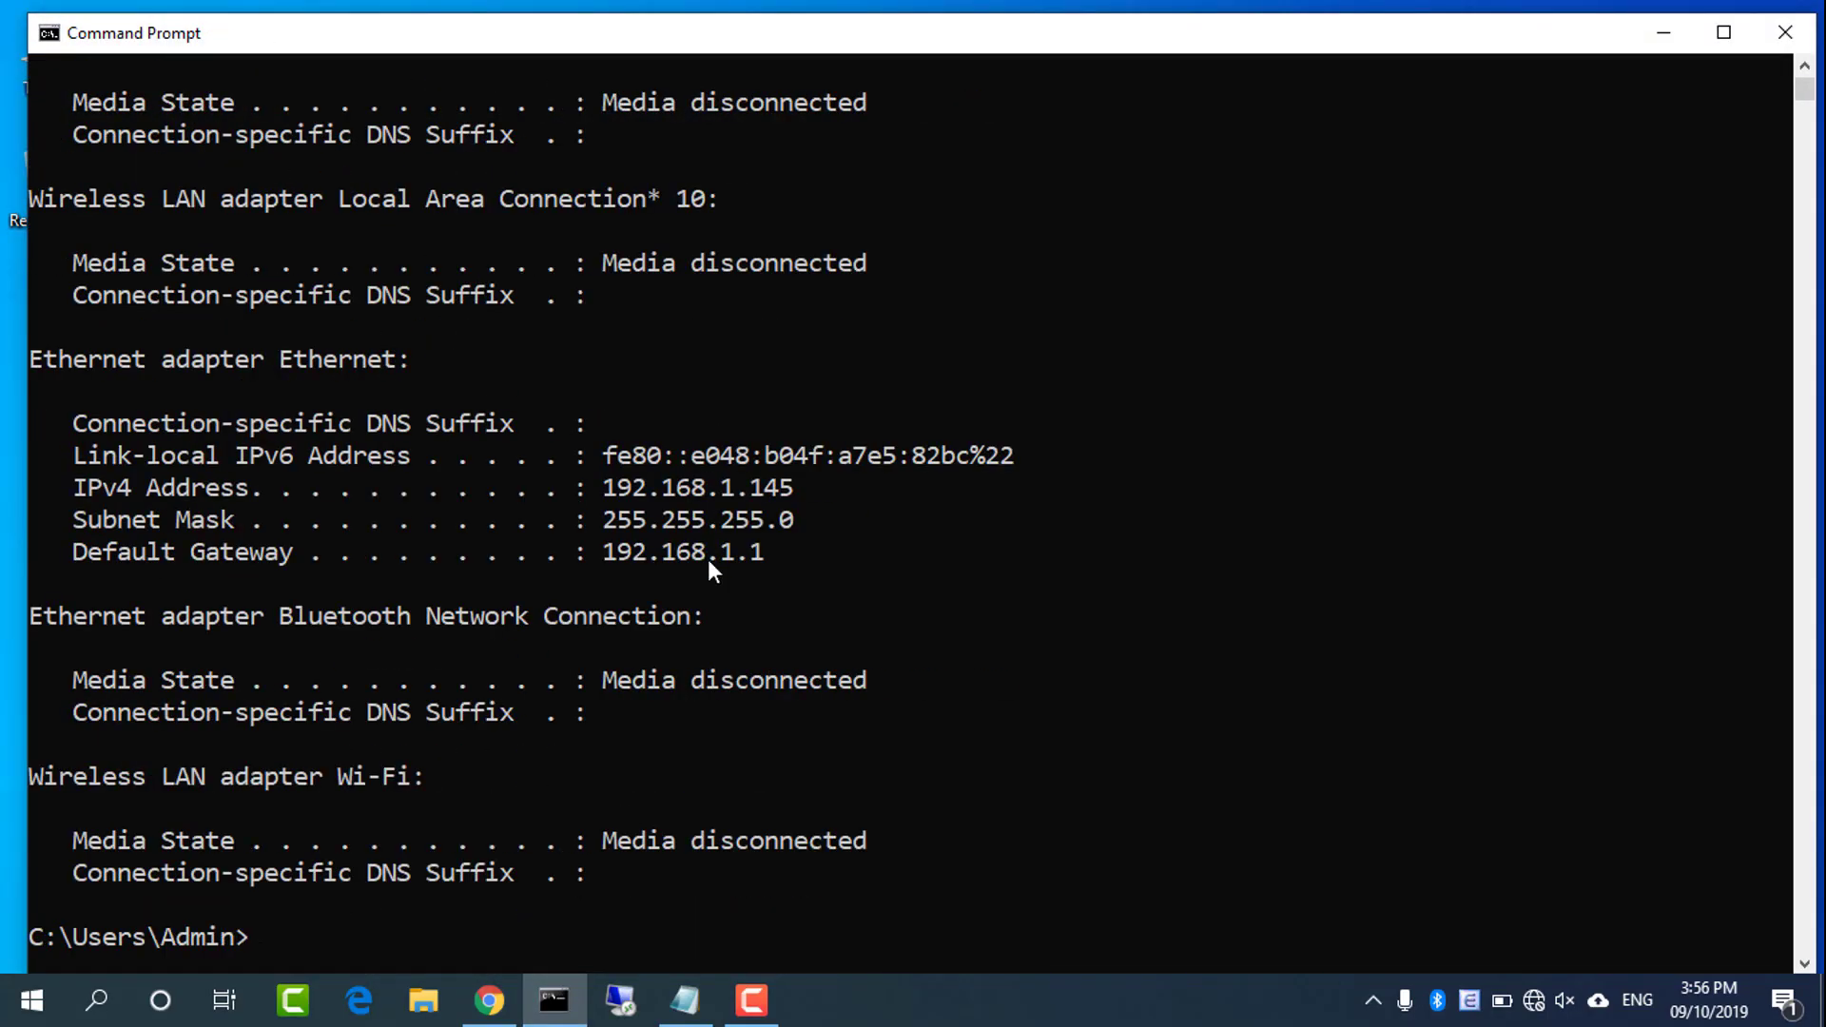
pyautogui.doubleClick(693, 560)
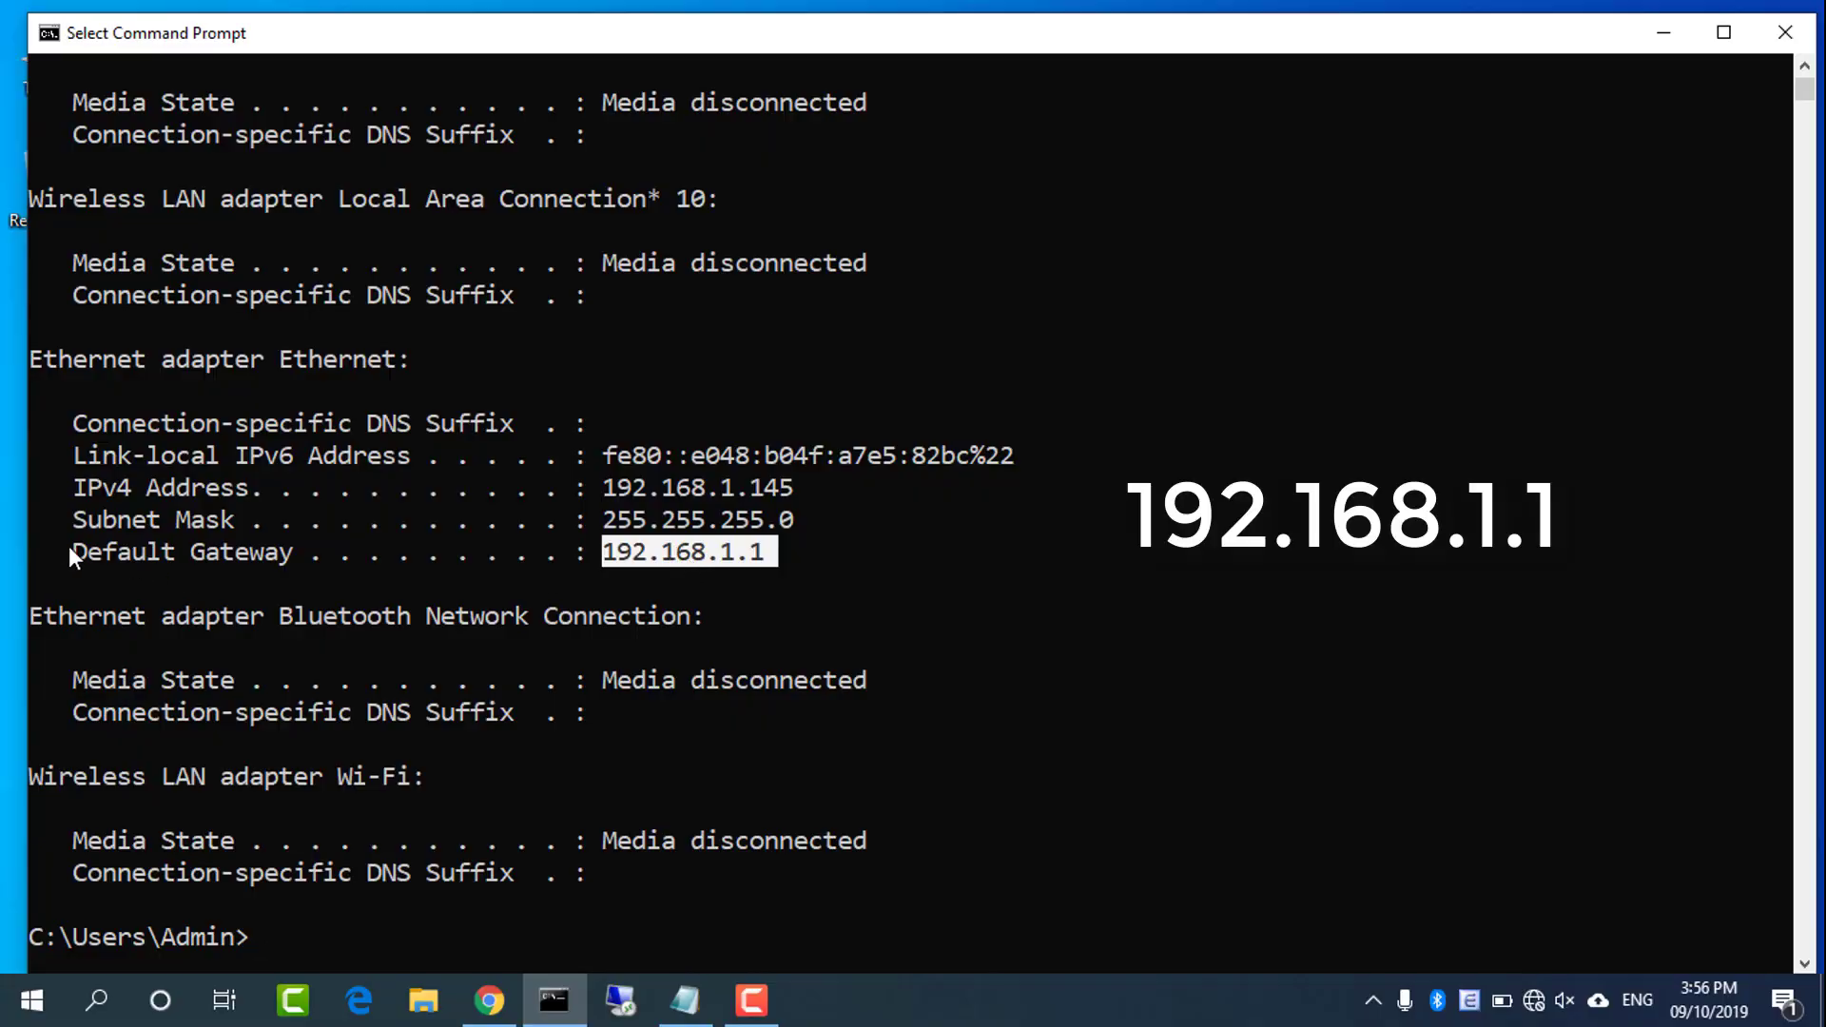
pyautogui.moveTo(70, 551); pyautogui.dragTo(768, 554)
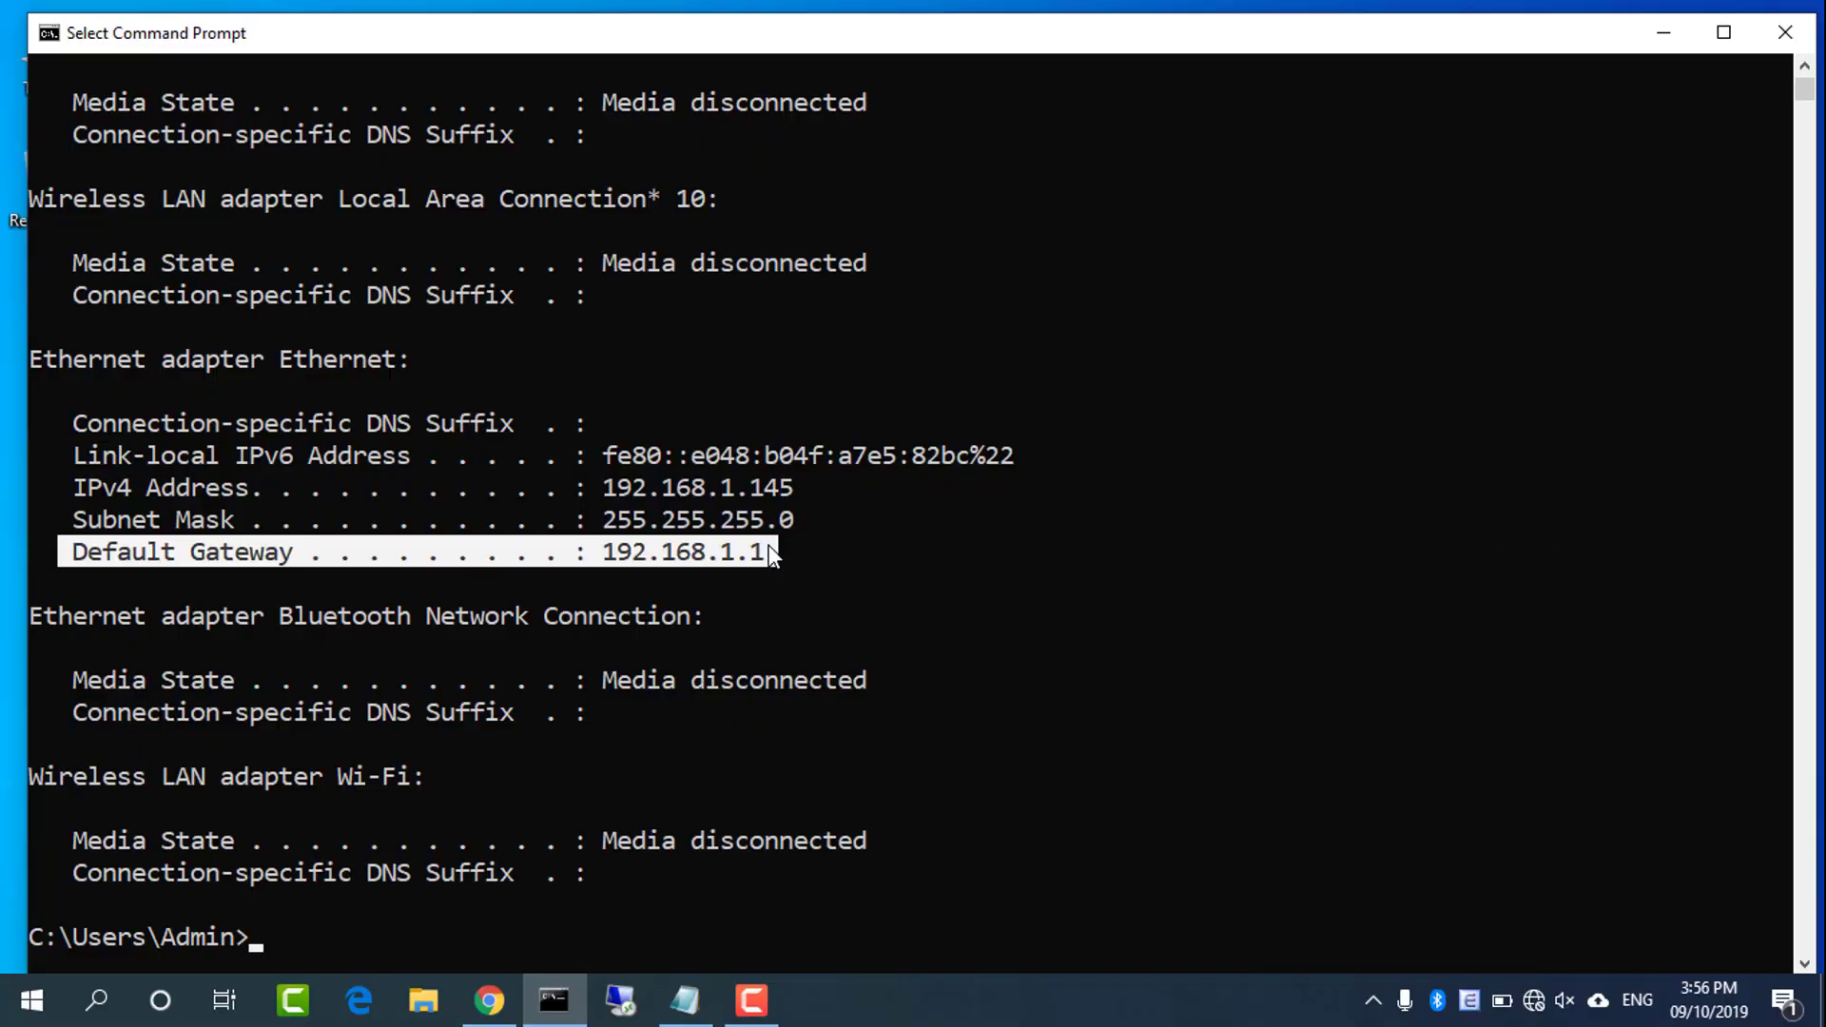
pyautogui.click(1666, 34)
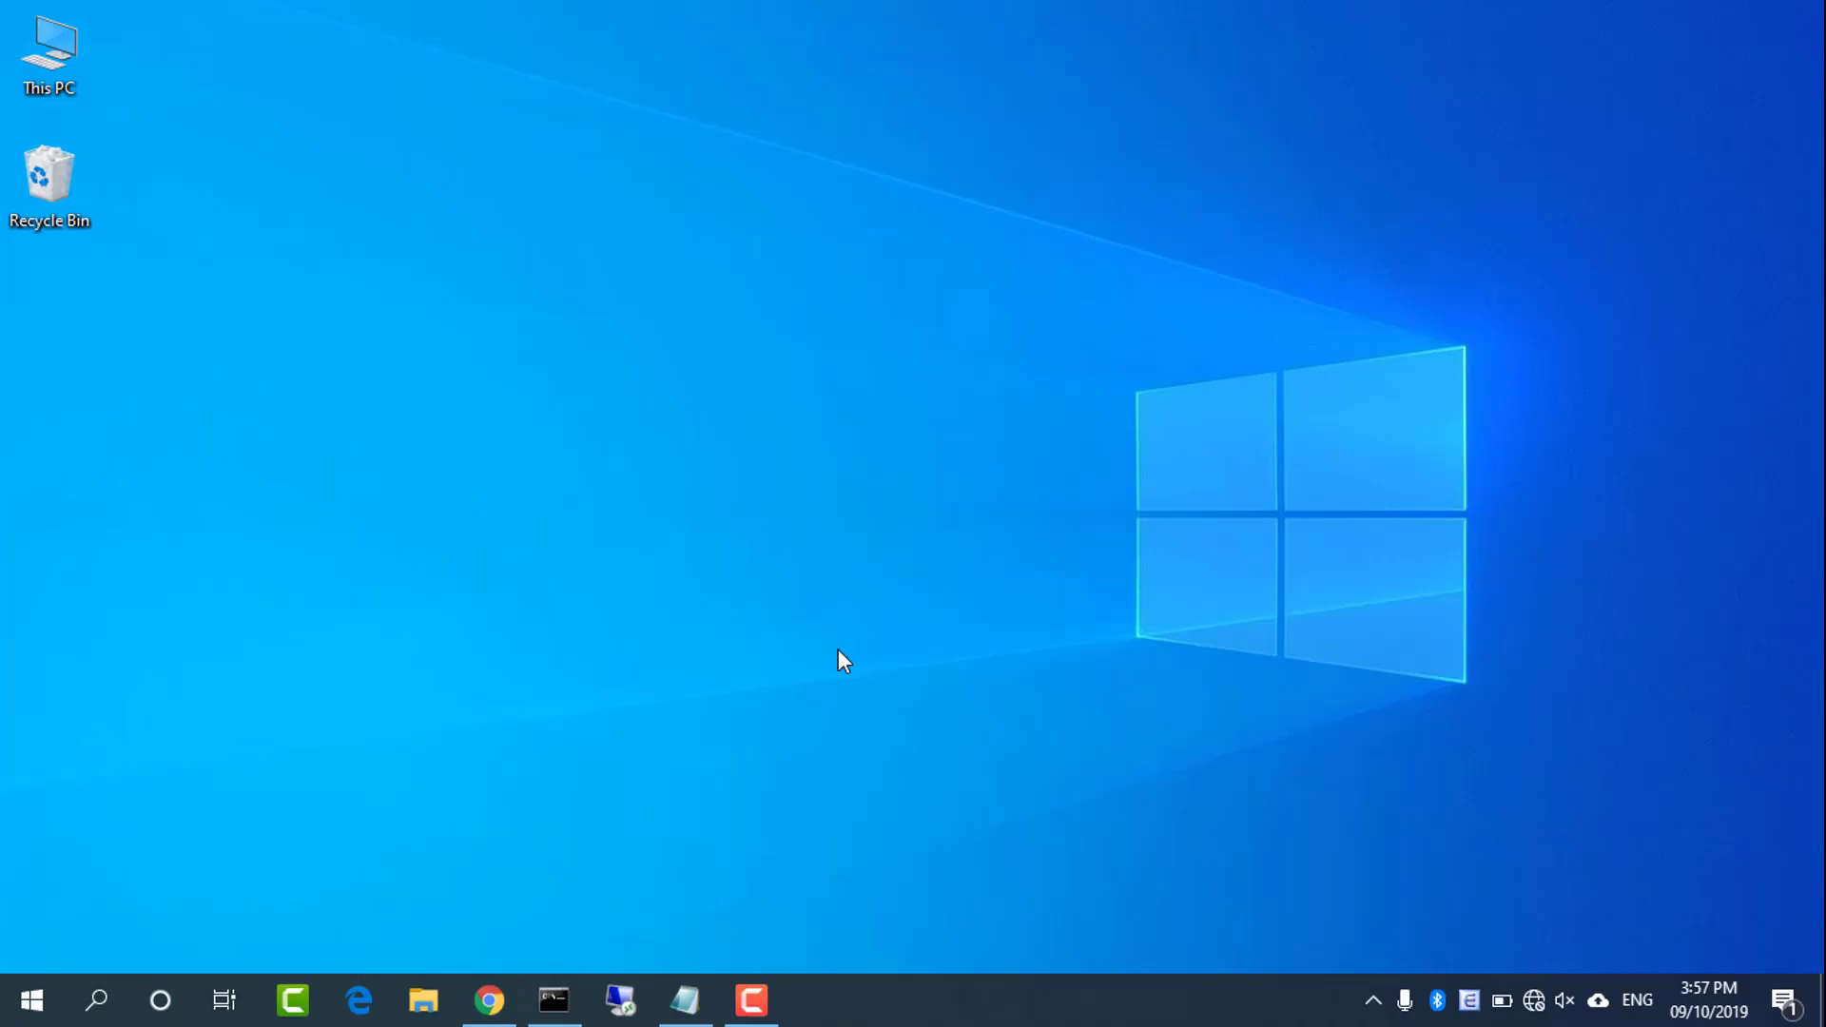
# Load 192.168.1.1 in Chrome and accept continuing on an open, unsecured network
pyautogui.click(490, 1000)
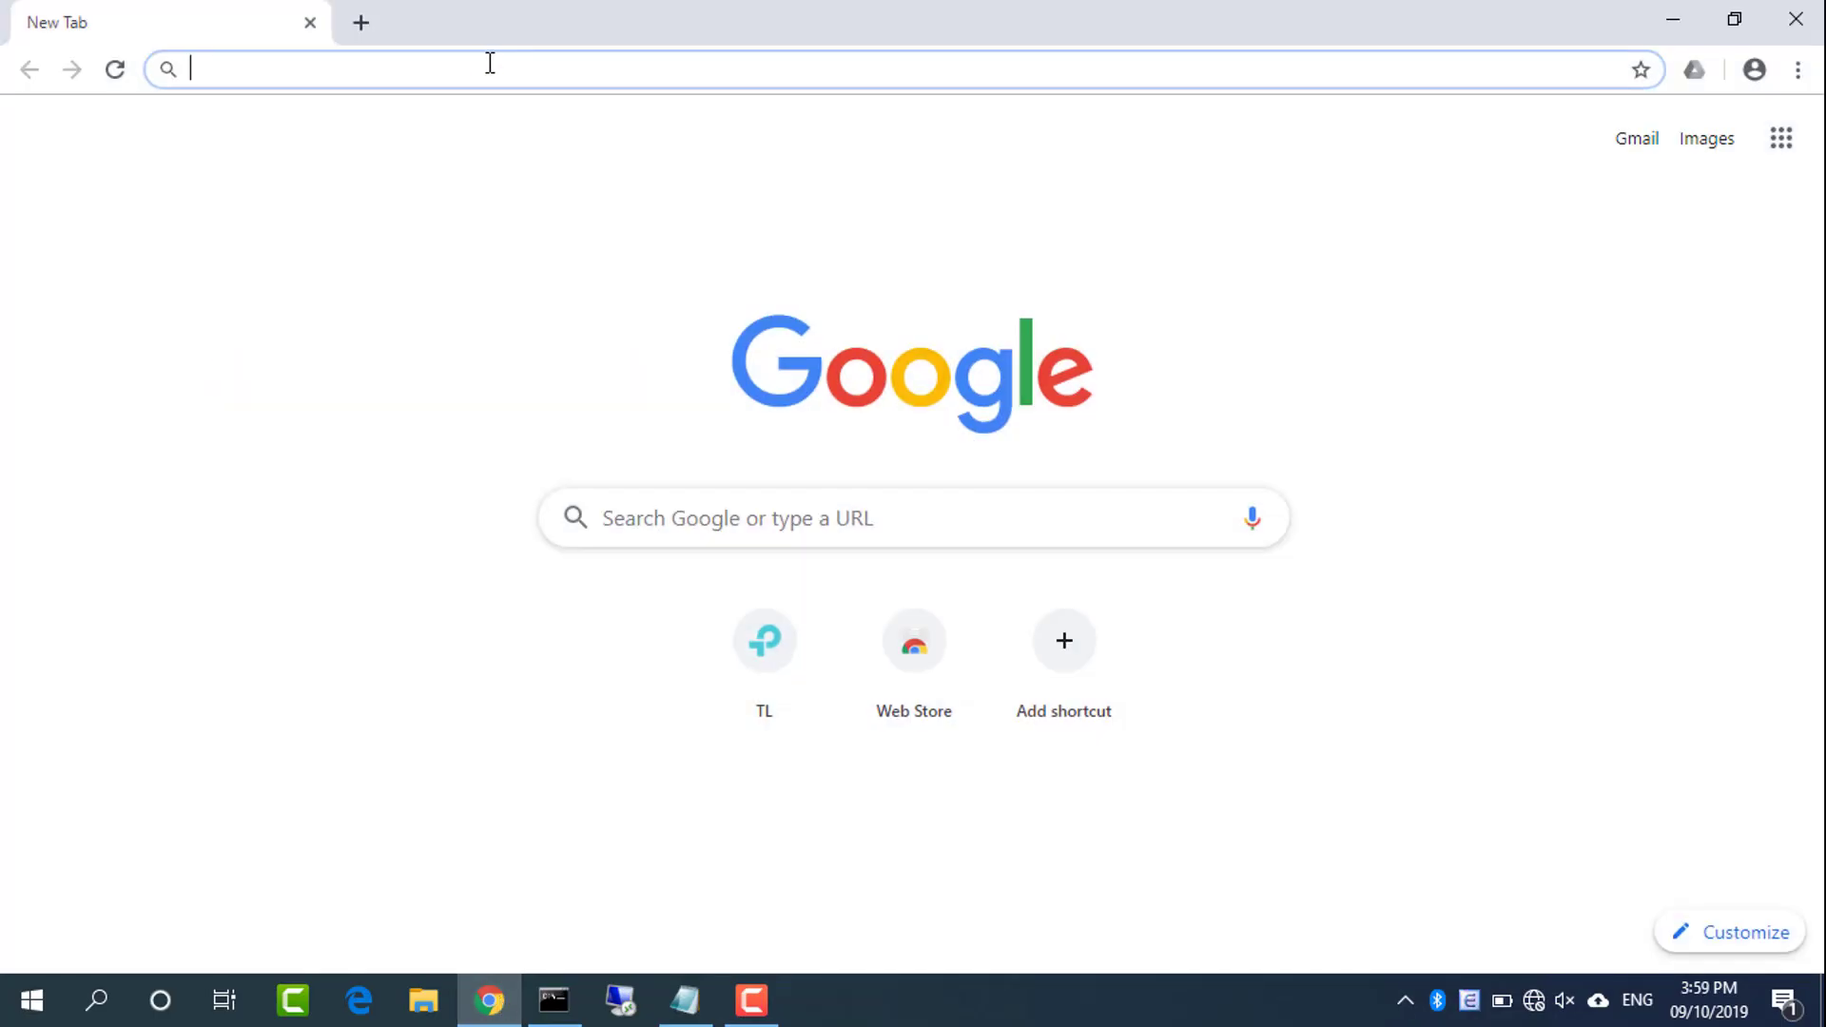
pyautogui.write('192.16')
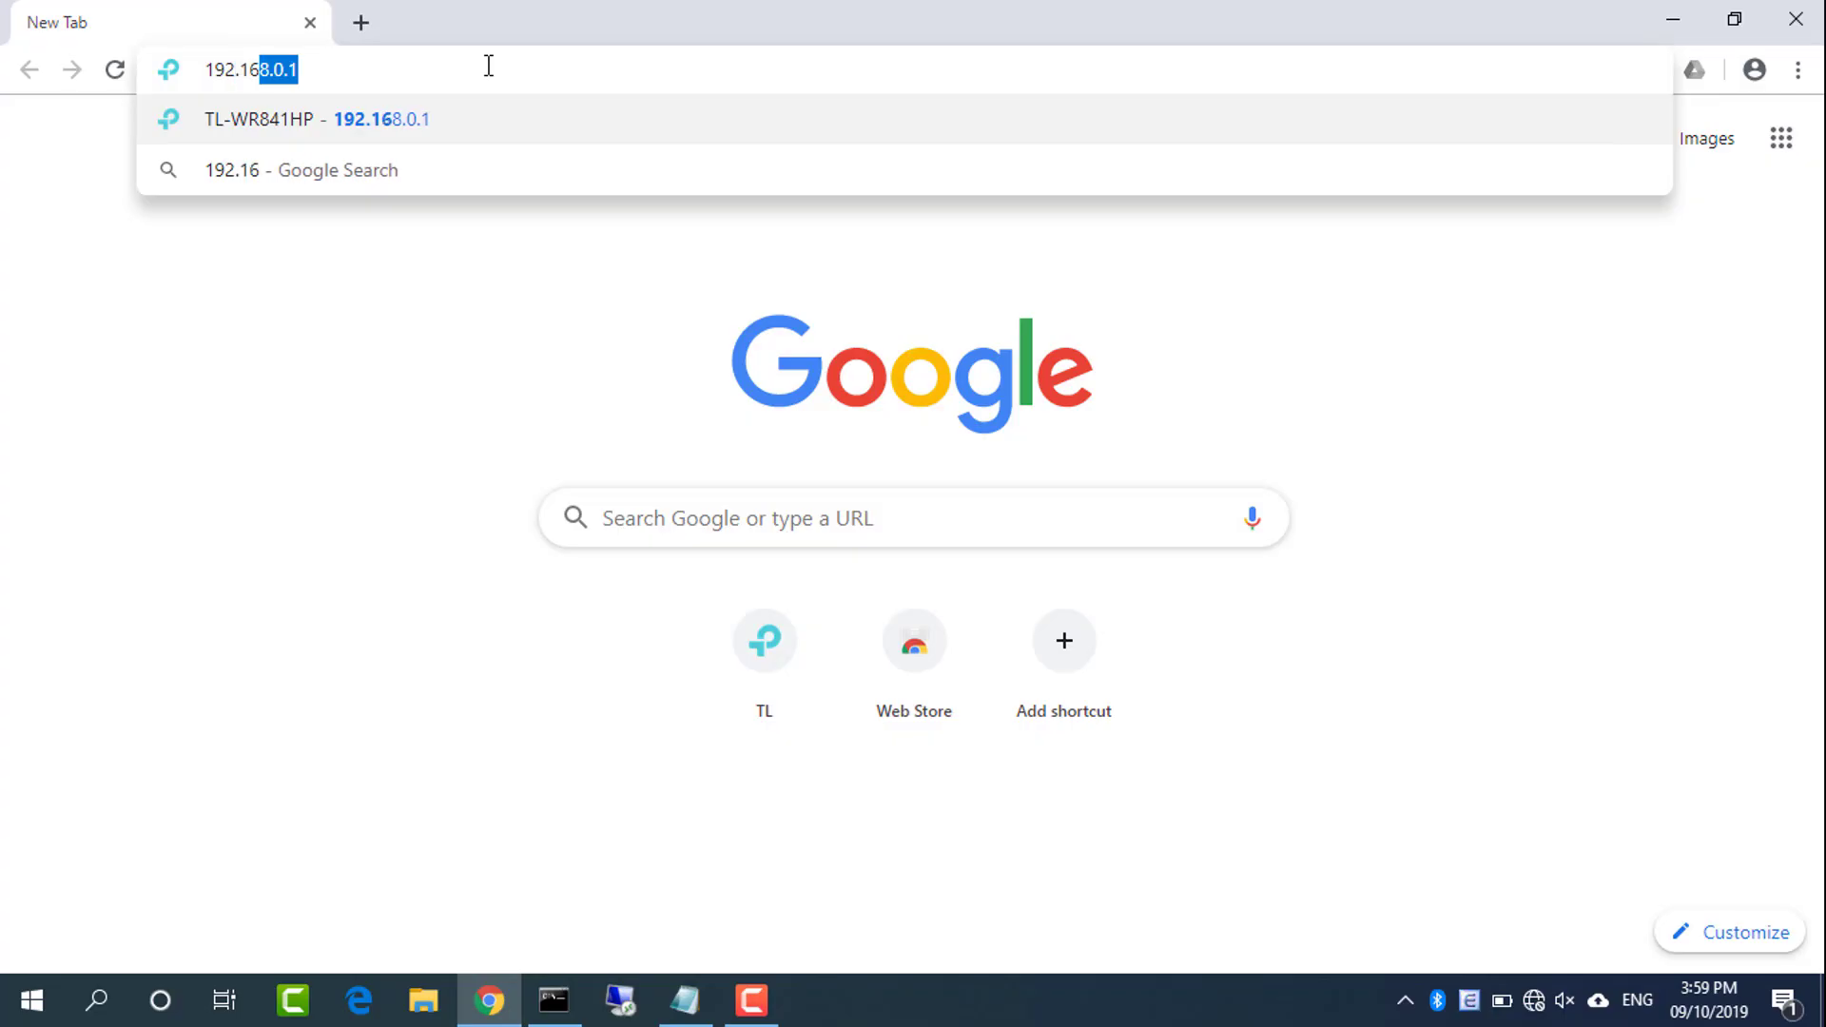
pyautogui.write('8.1.1')
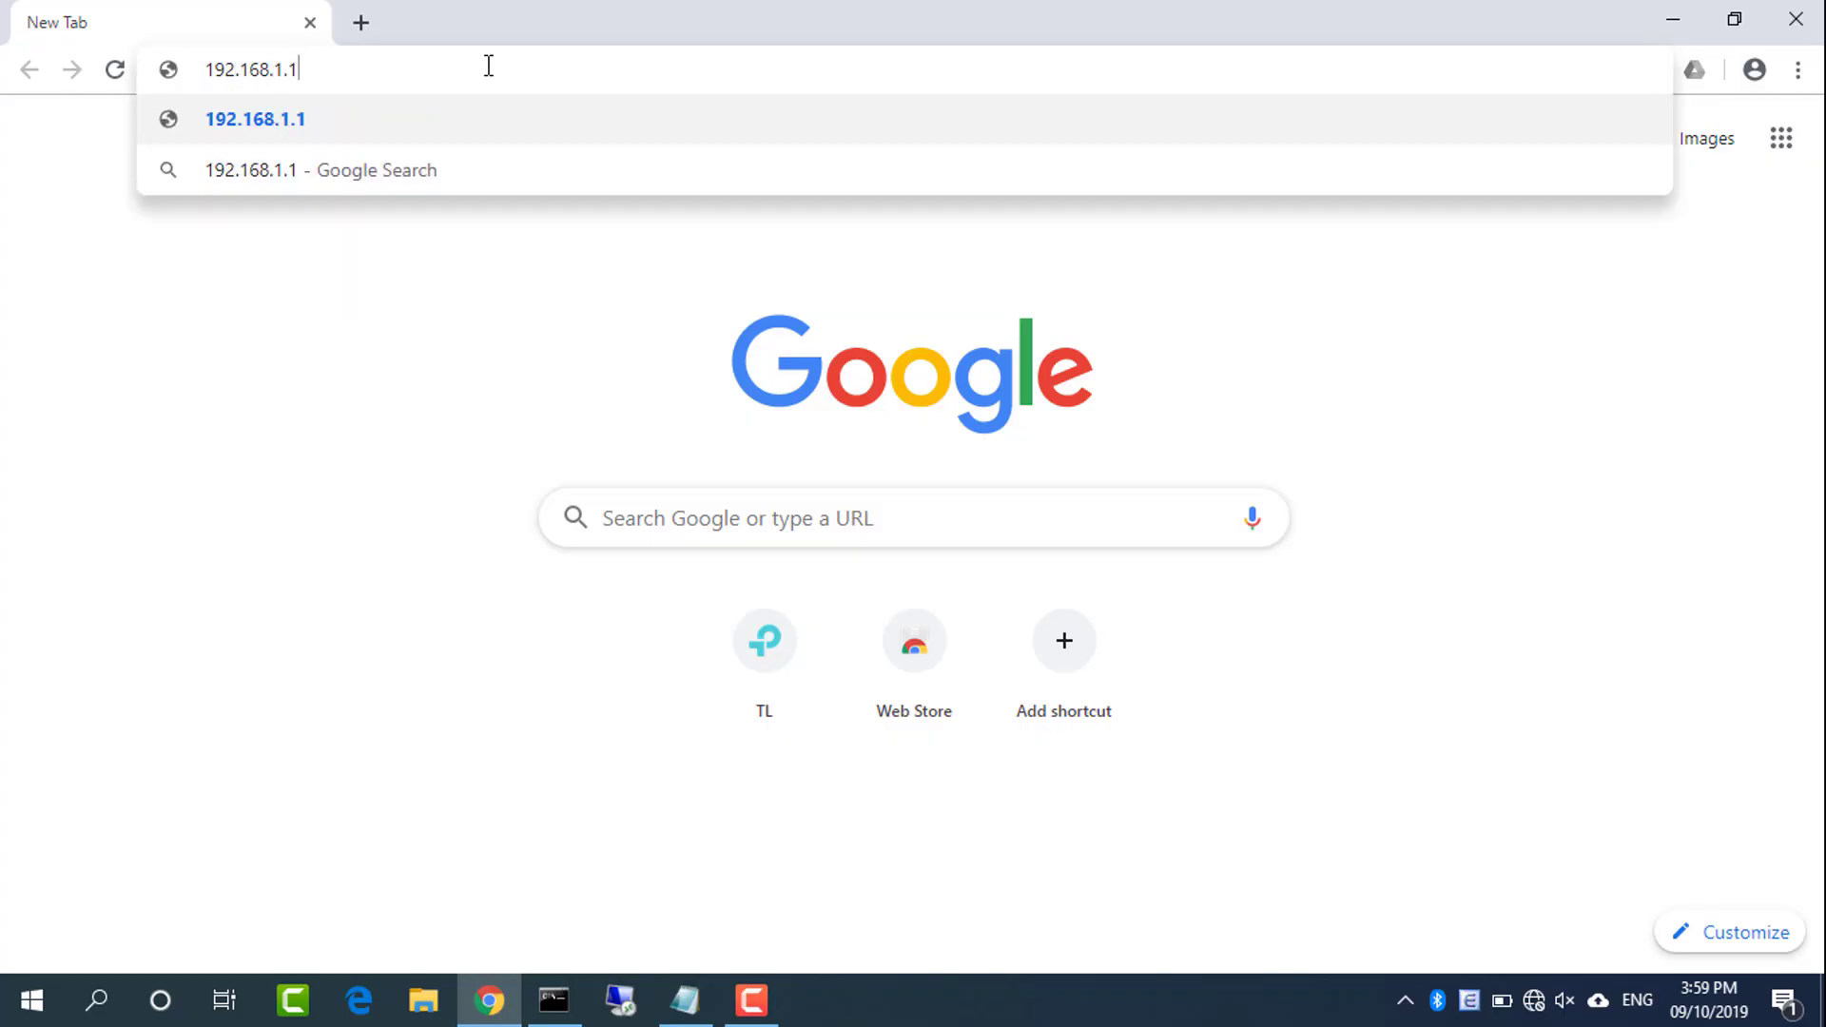
pyautogui.press('Return')
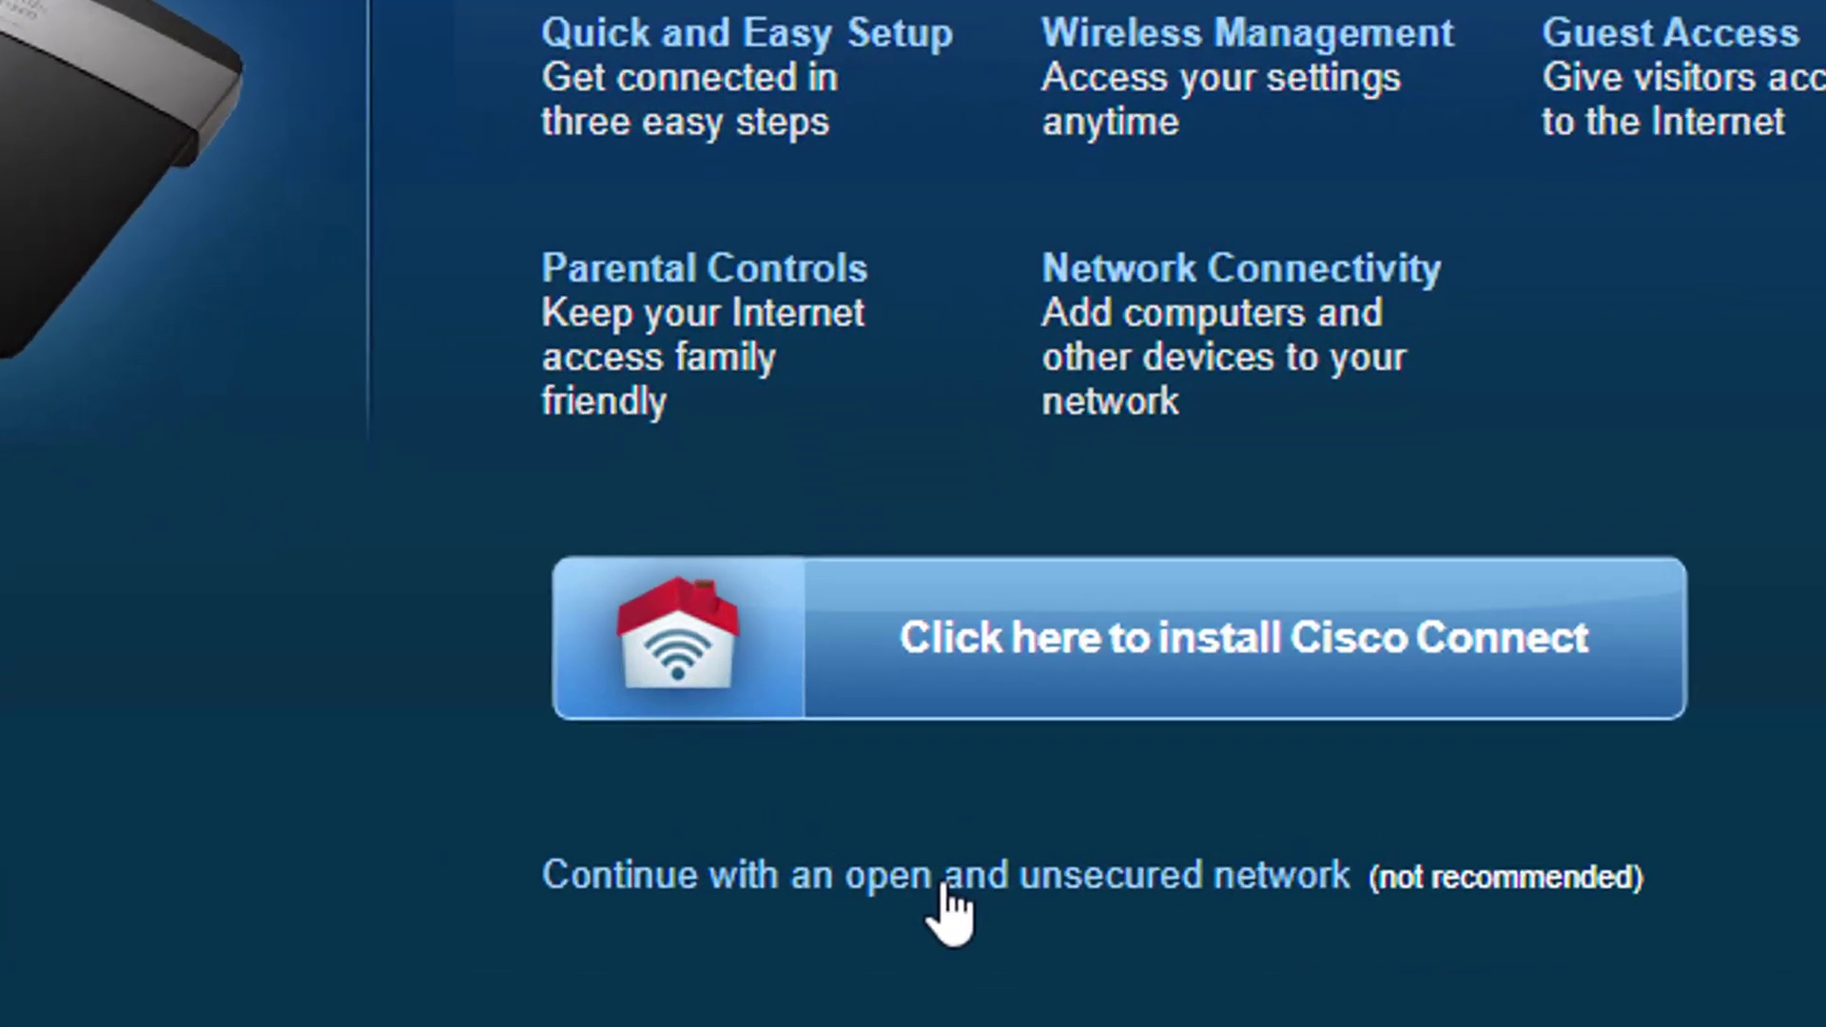
pyautogui.click(929, 827)
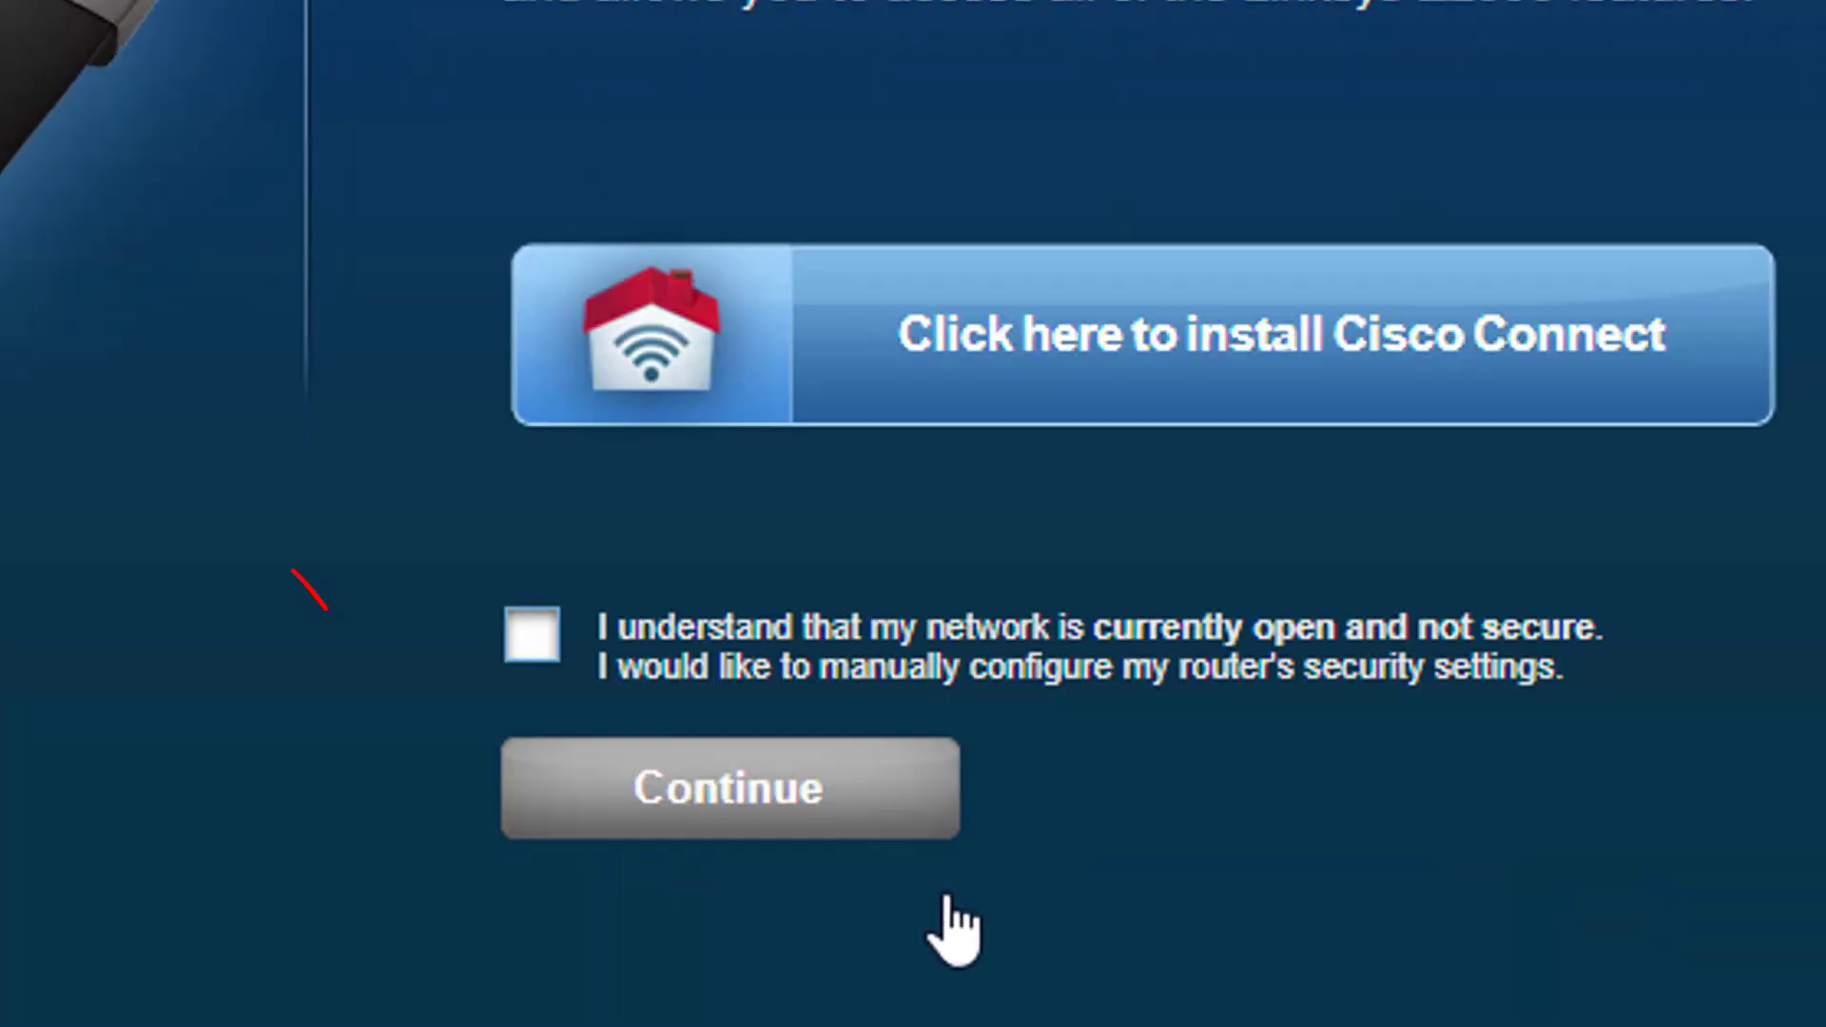
pyautogui.click(534, 637)
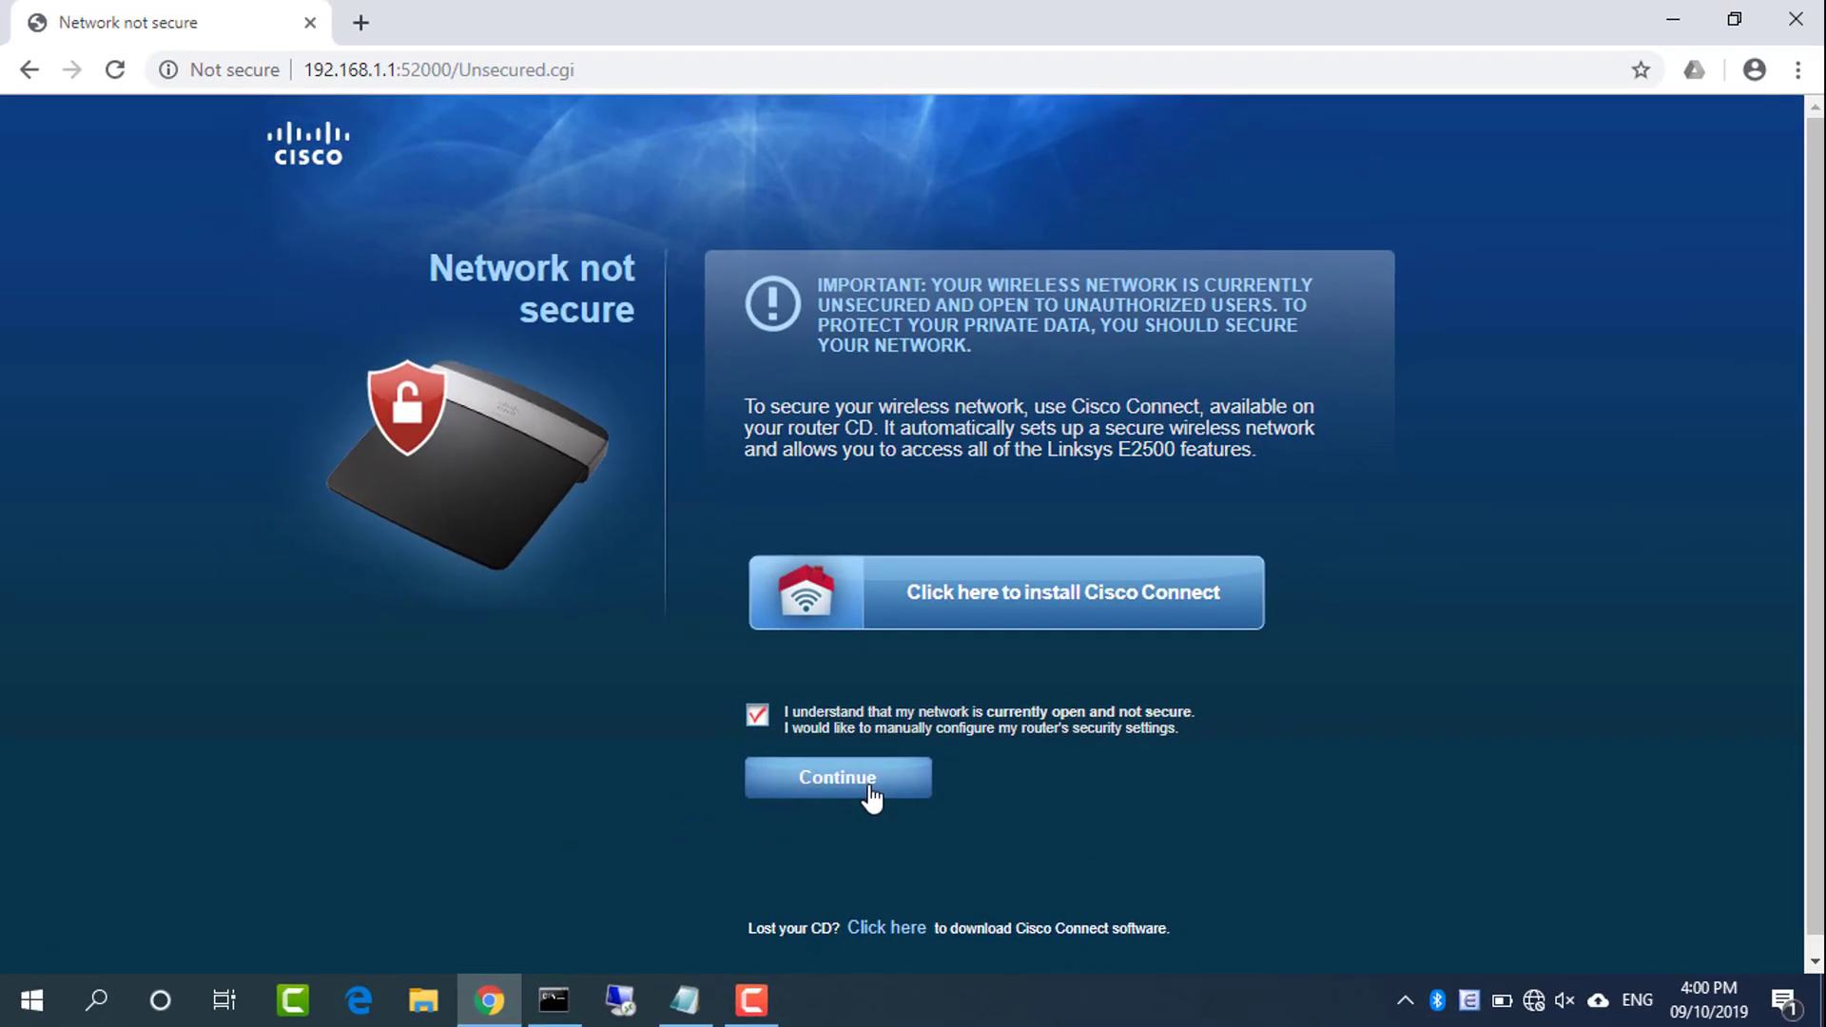
# Continue to the Sign in dialog and log in with the admin username and password
pyautogui.click(849, 806)
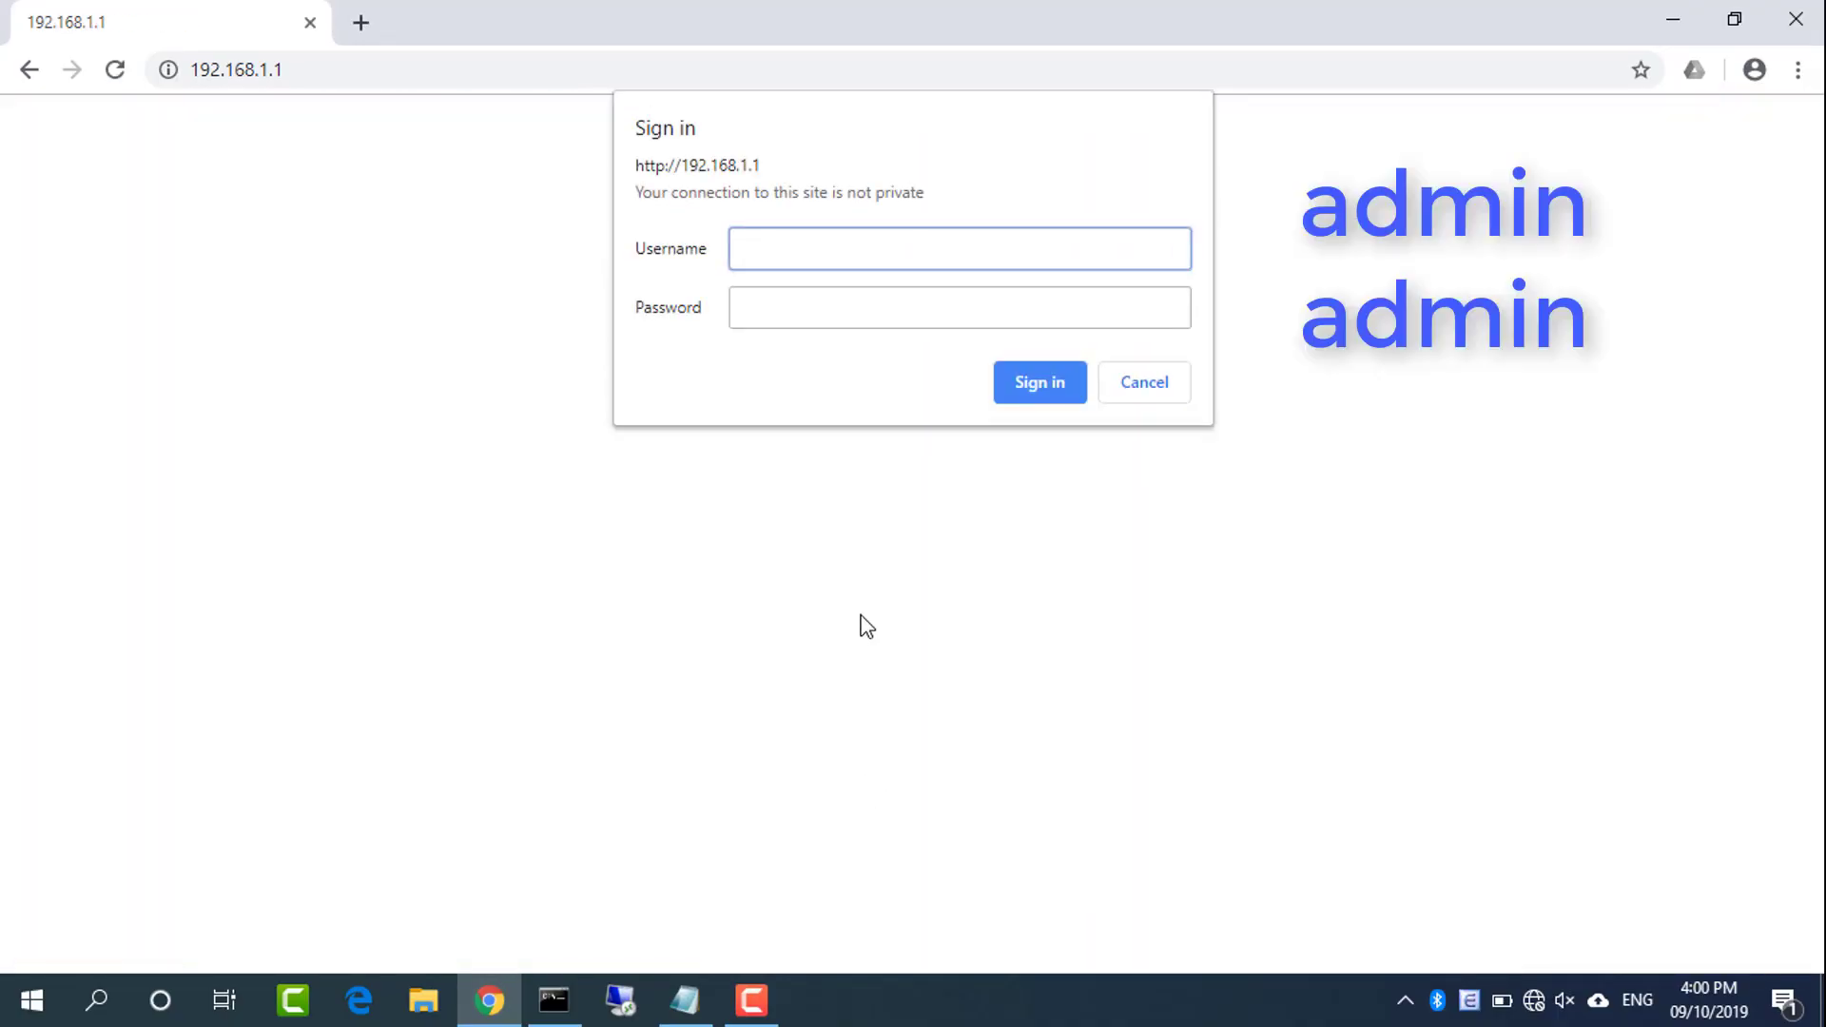
pyautogui.write('admin')
pyautogui.press('Tab')
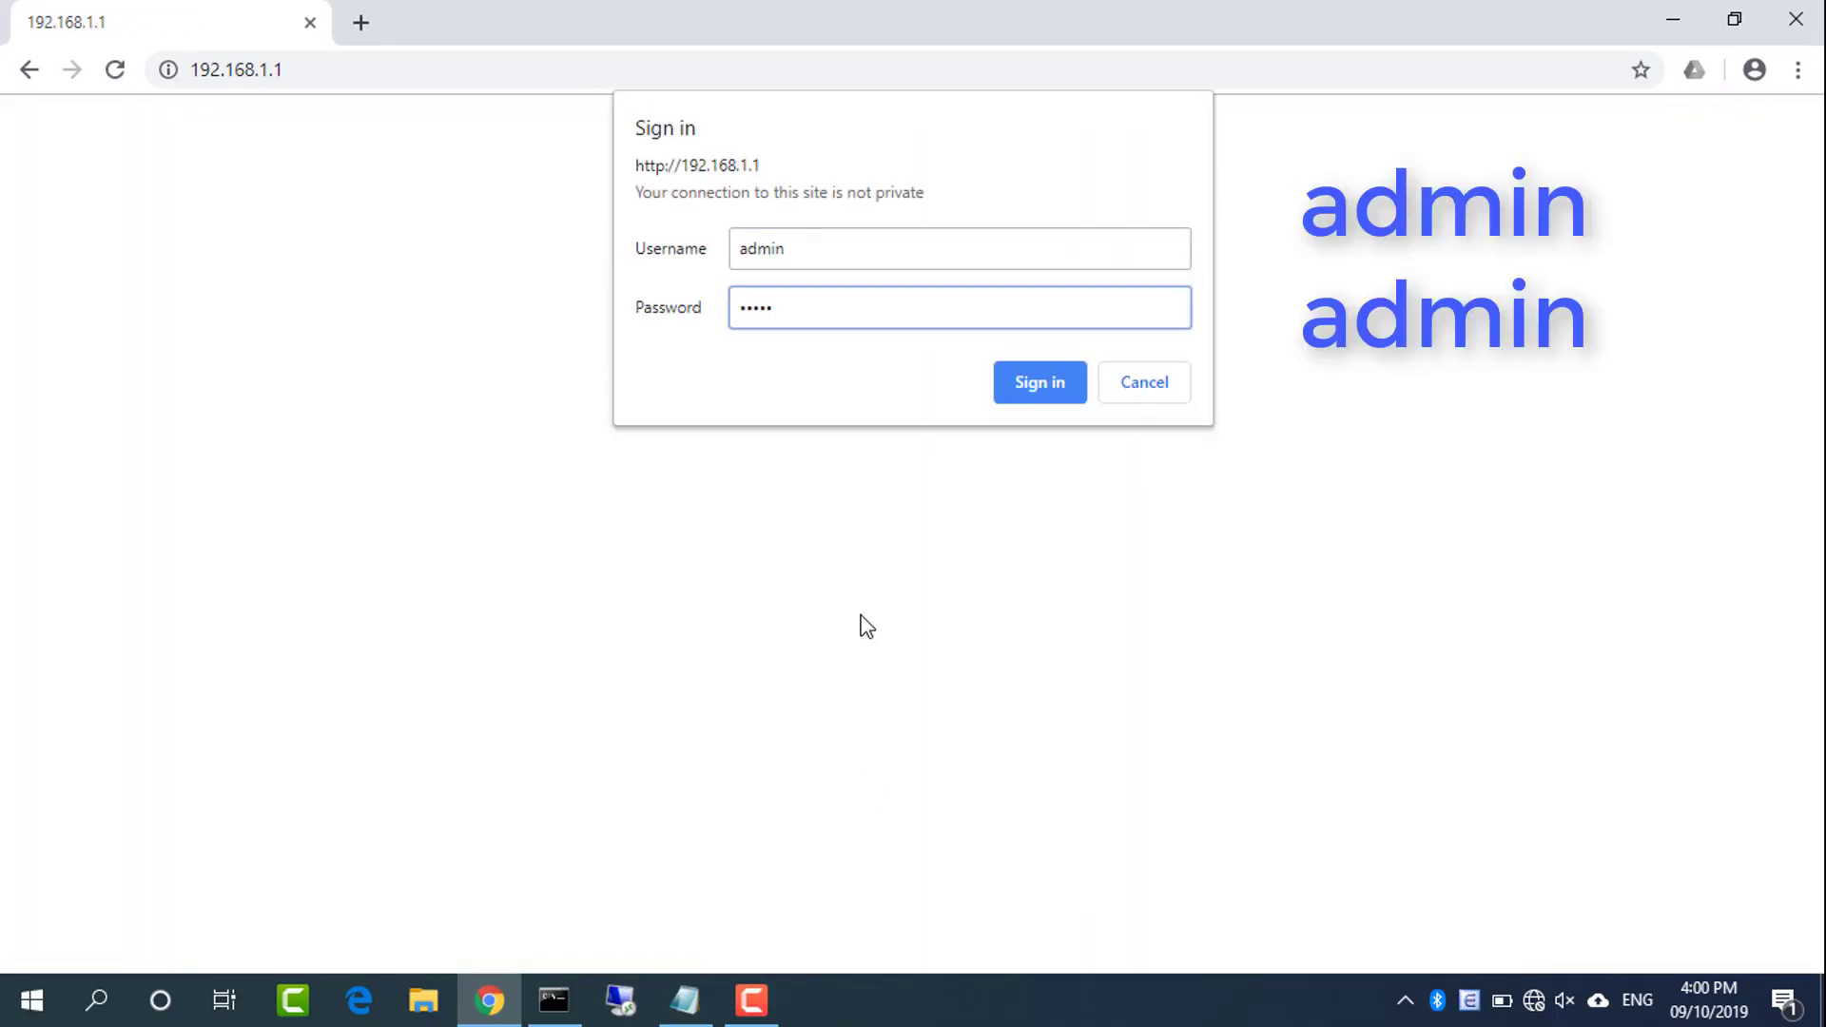
pyautogui.write('admin')
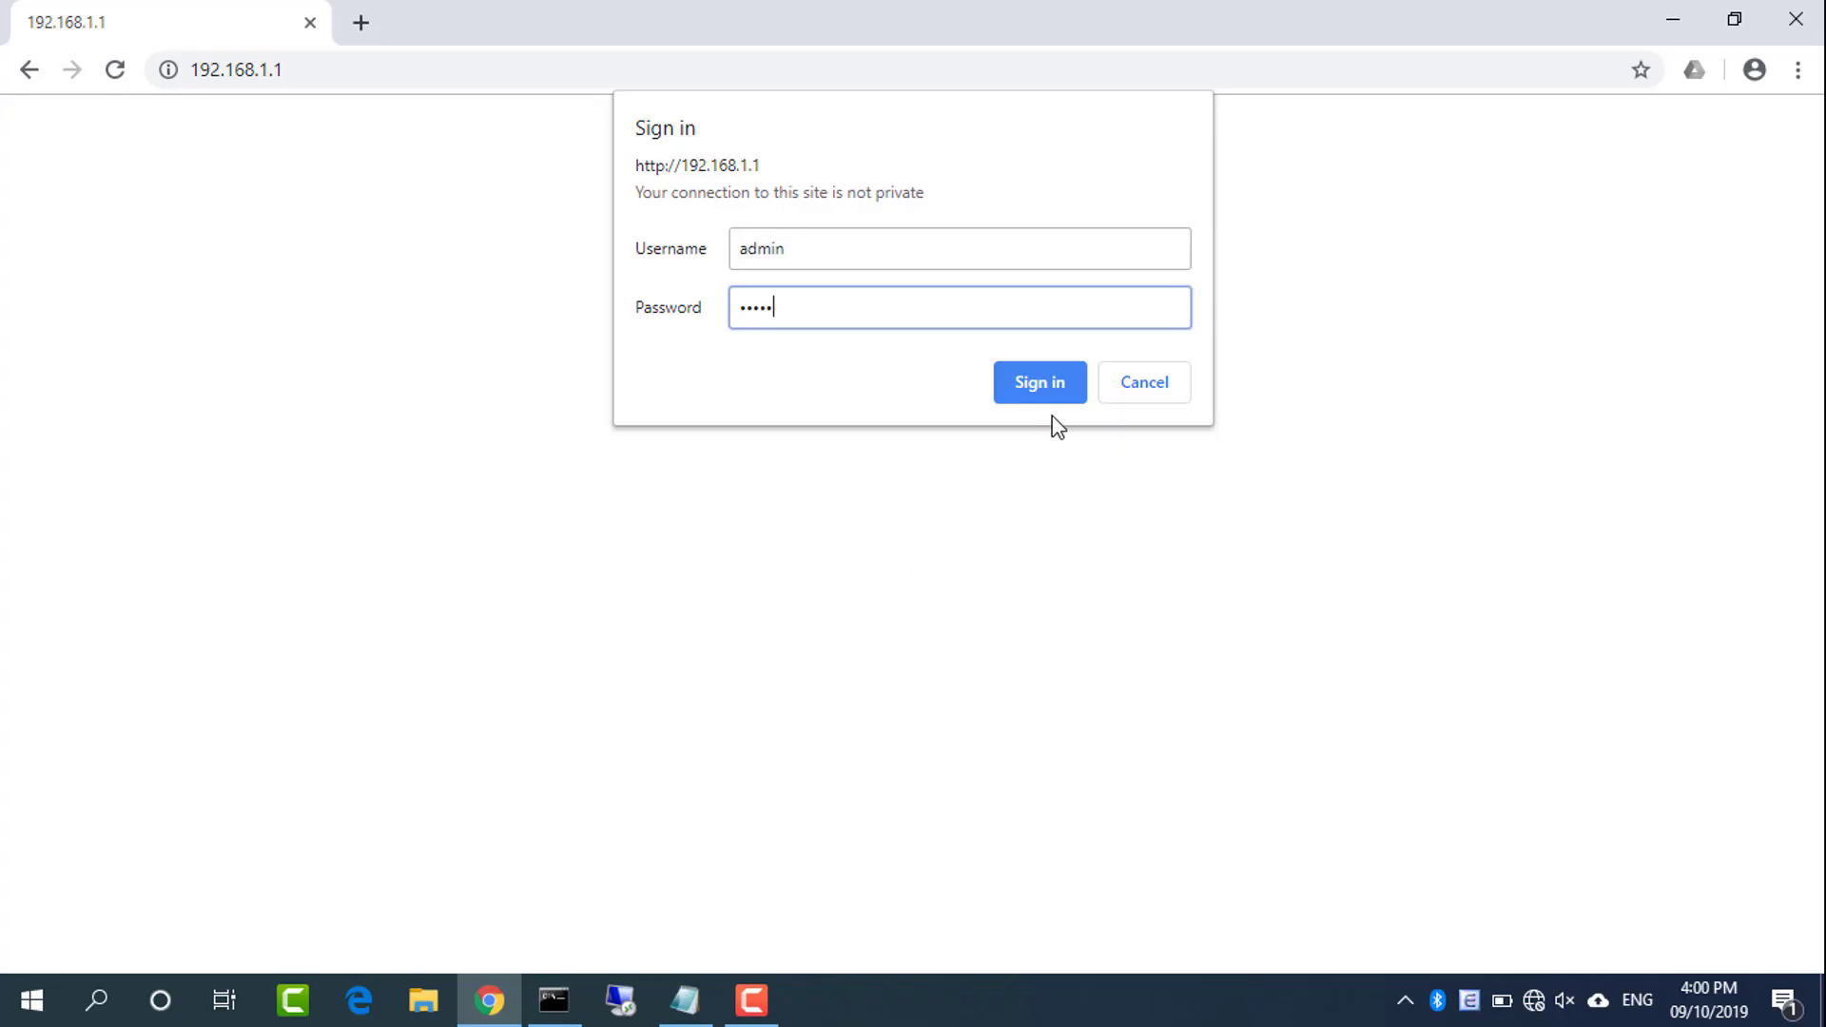
pyautogui.click(1047, 383)
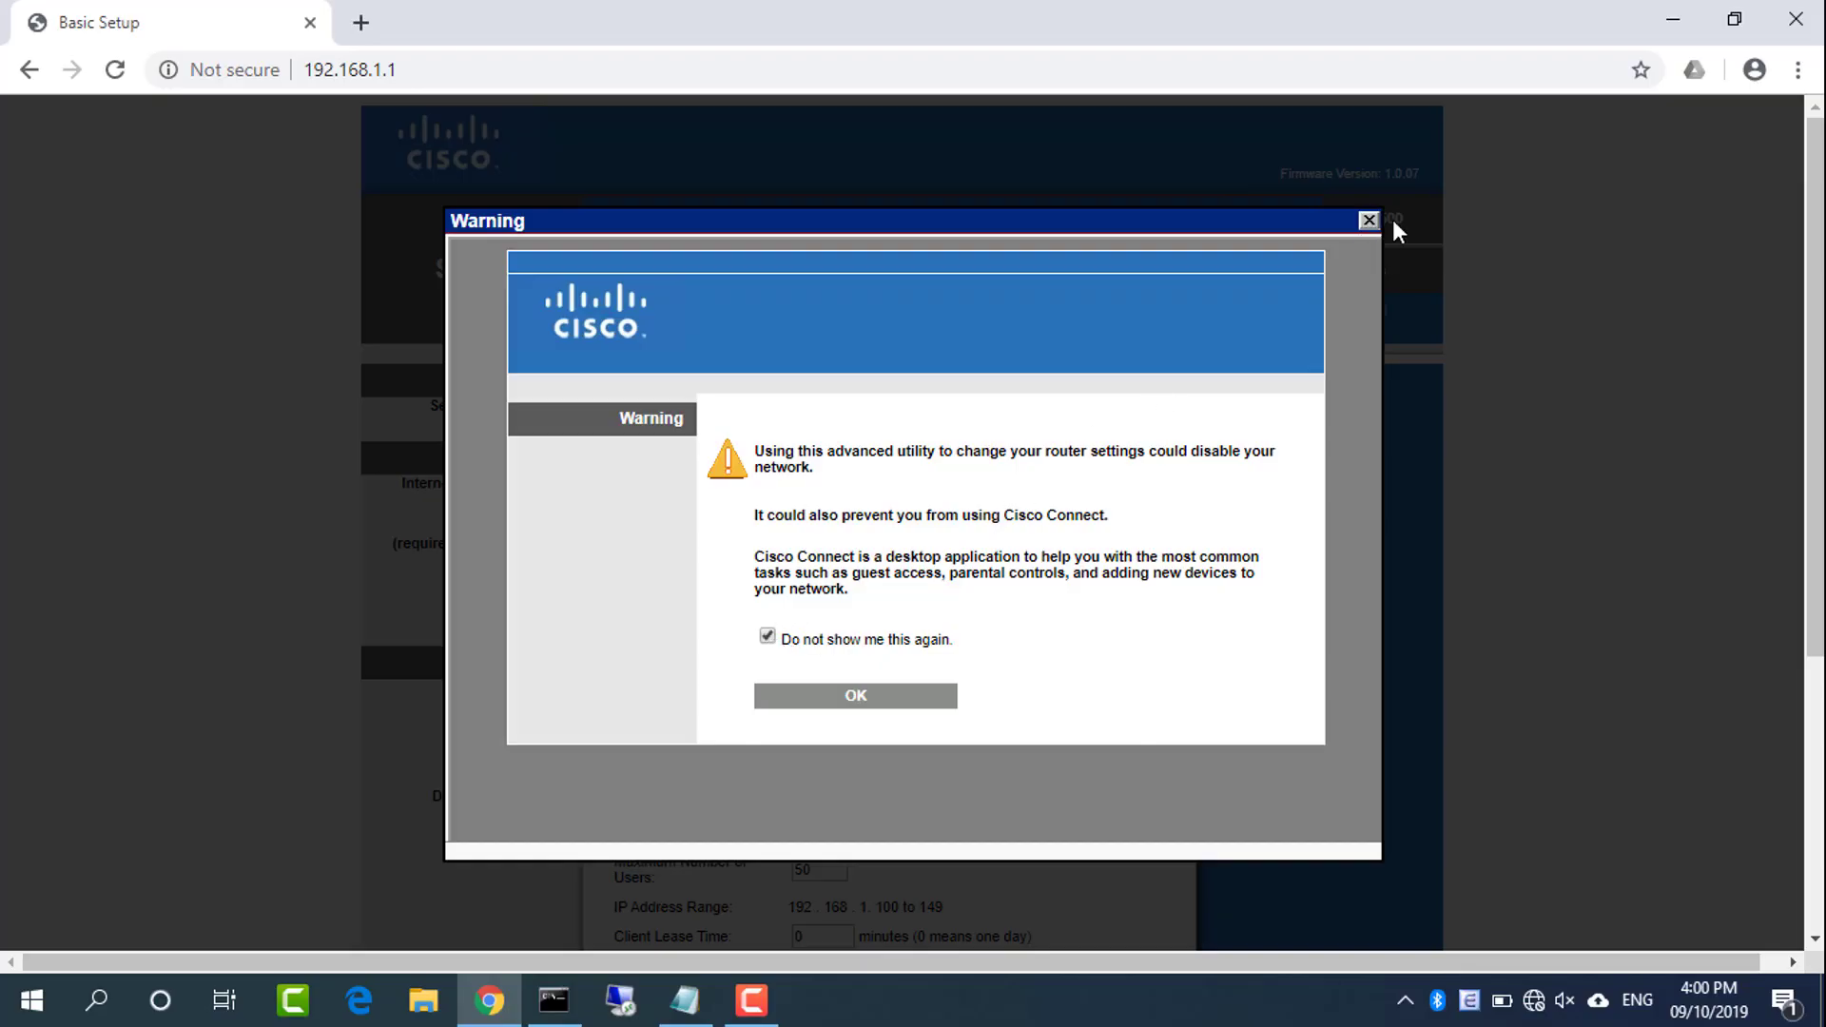
# Close the warning notice and go to the Wireless tab's Basic Wireless Settings
pyautogui.click(1367, 221)
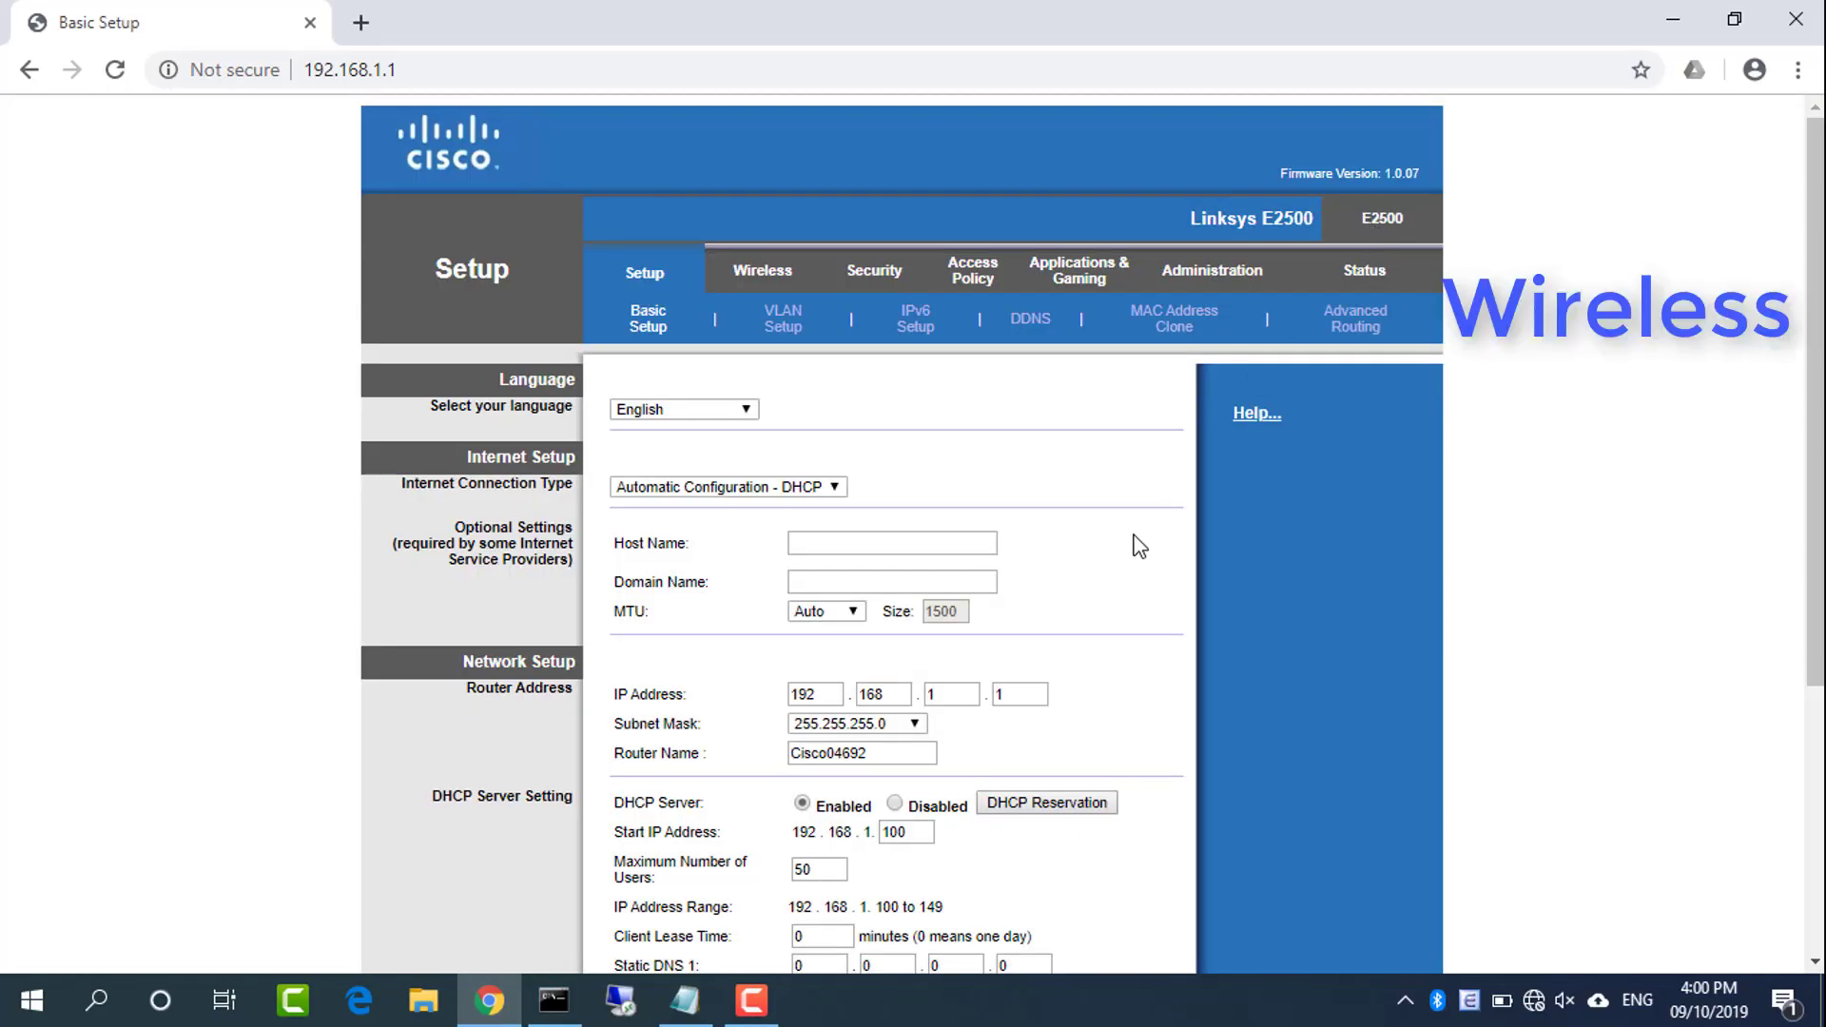
pyautogui.click(778, 285)
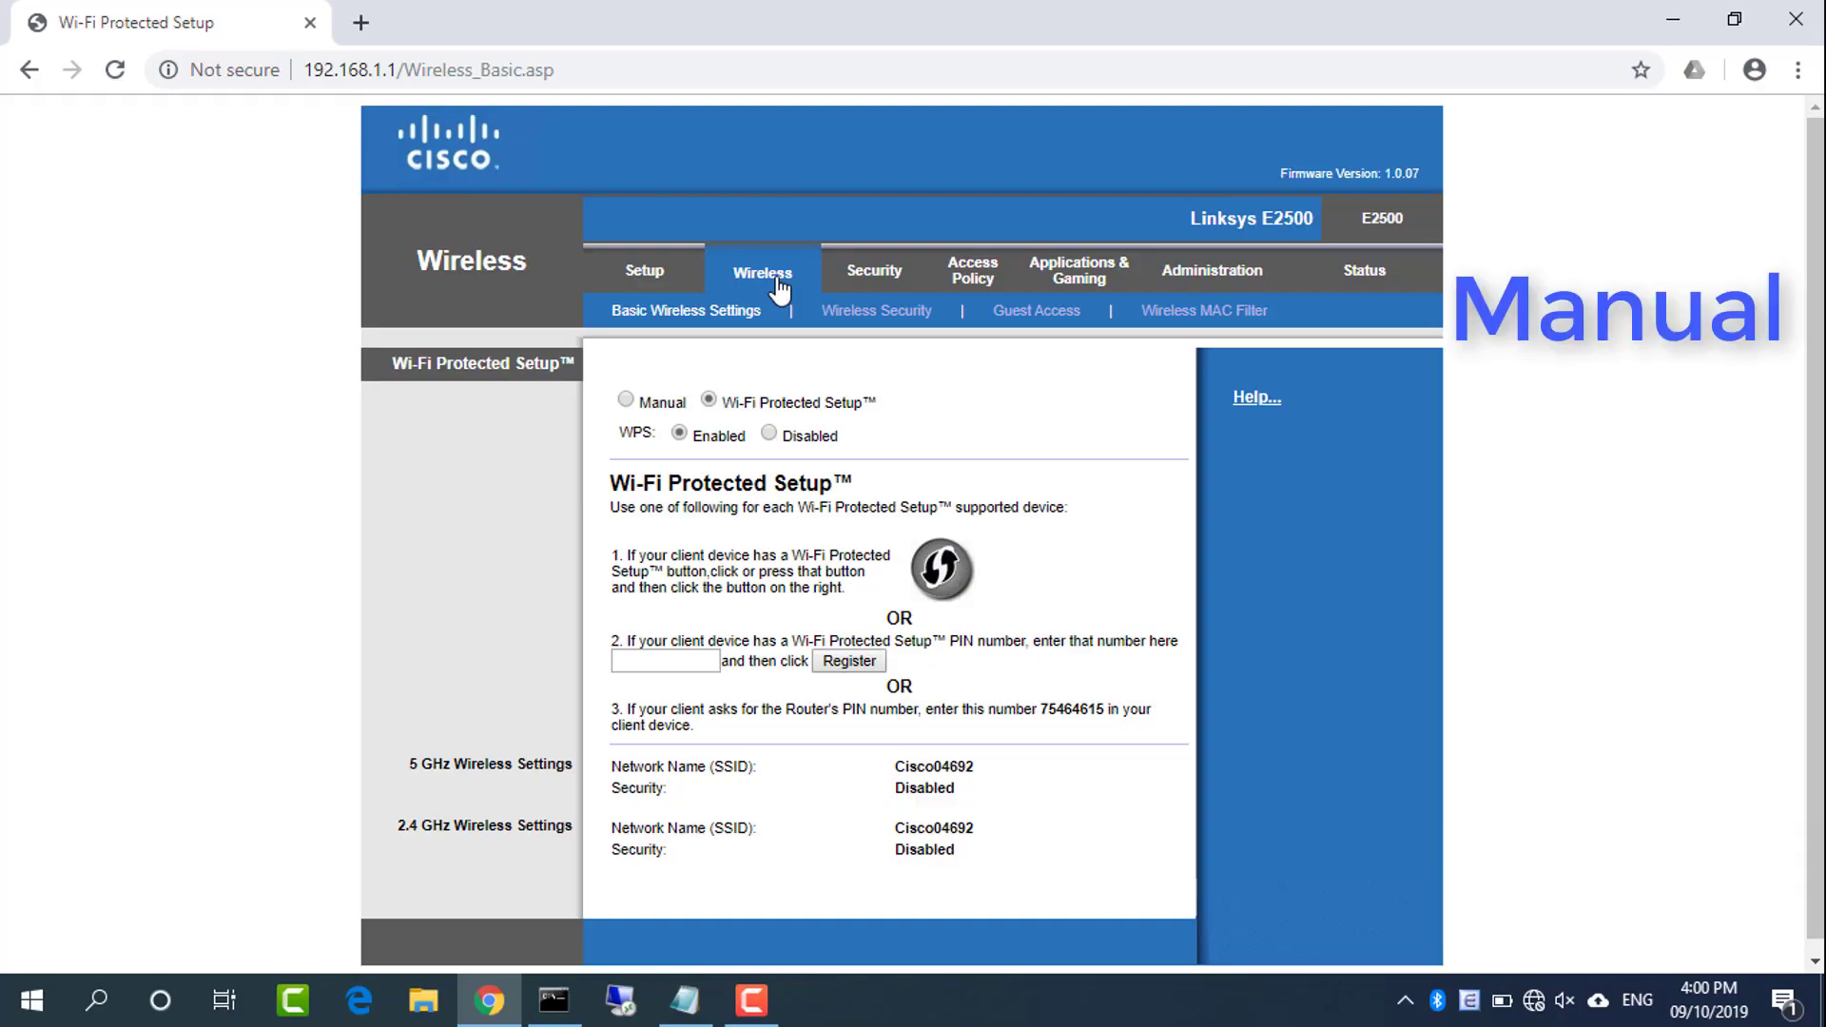
# Switch wireless setup to Manual and rename the 5 GHz network to NETVN
pyautogui.click(627, 403)
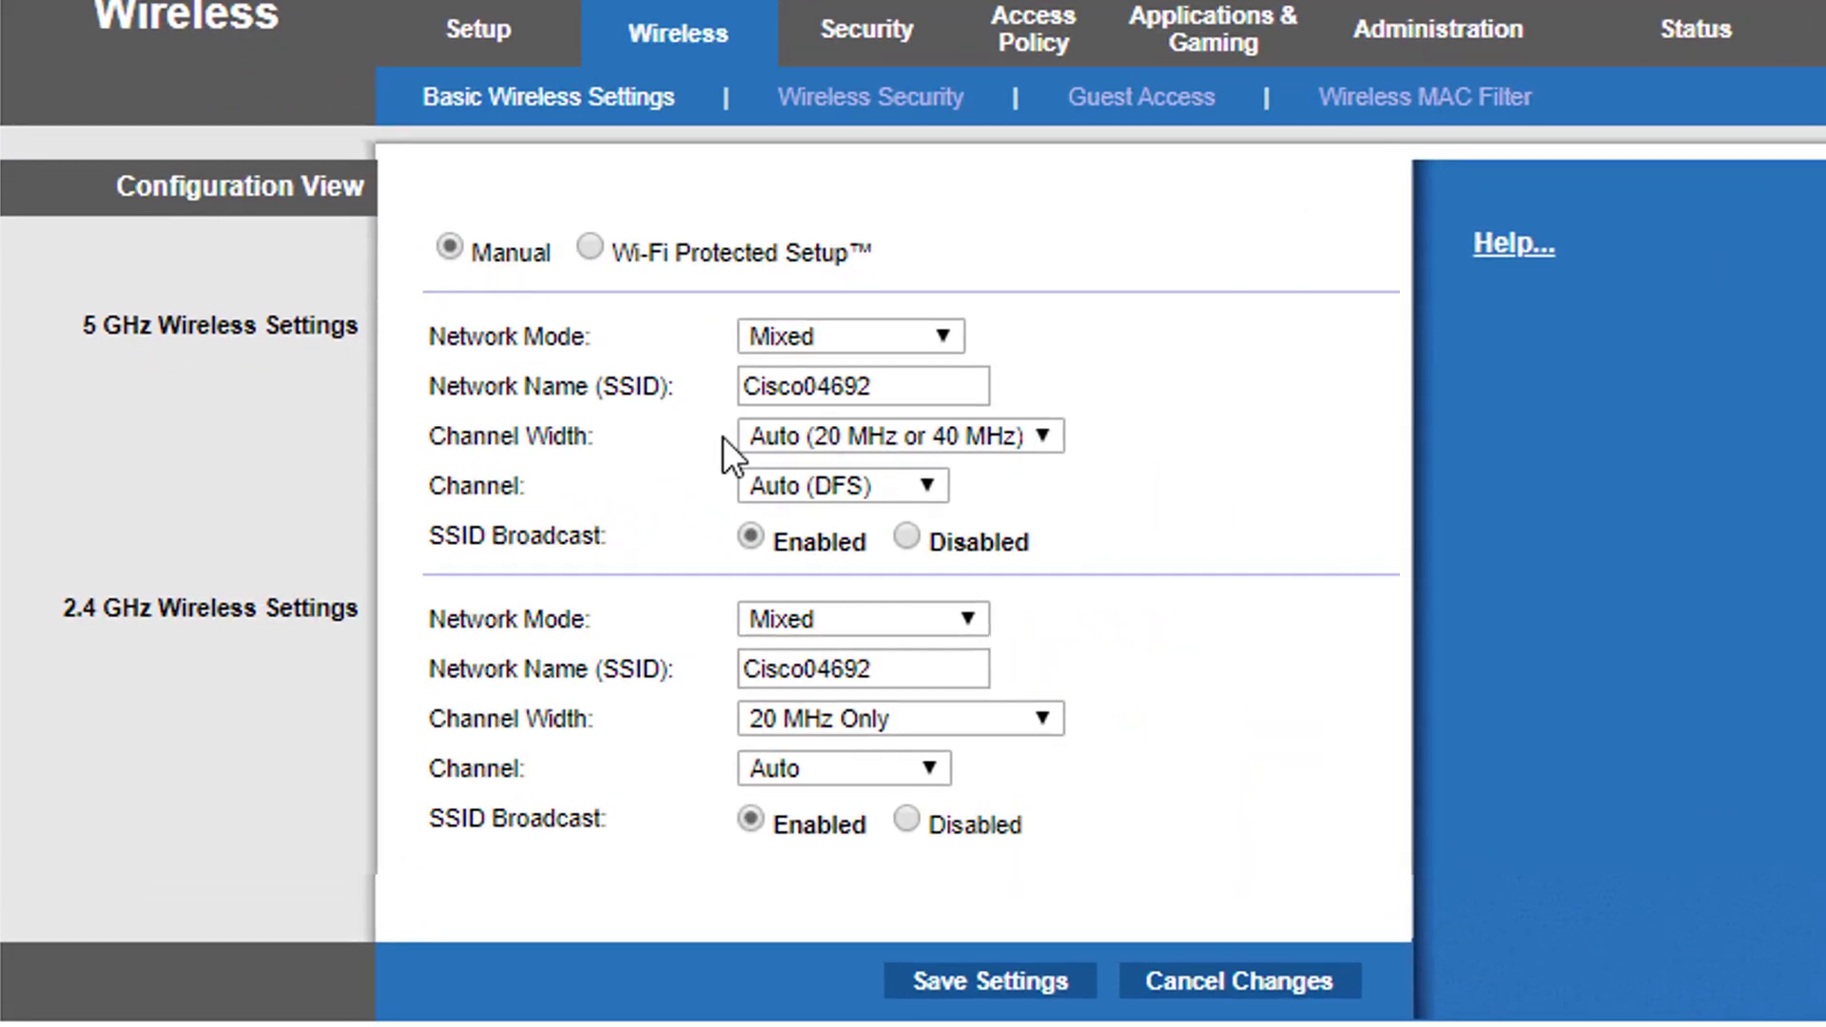
pyautogui.doubleClick(511, 254)
pyautogui.doubleClick(900, 381)
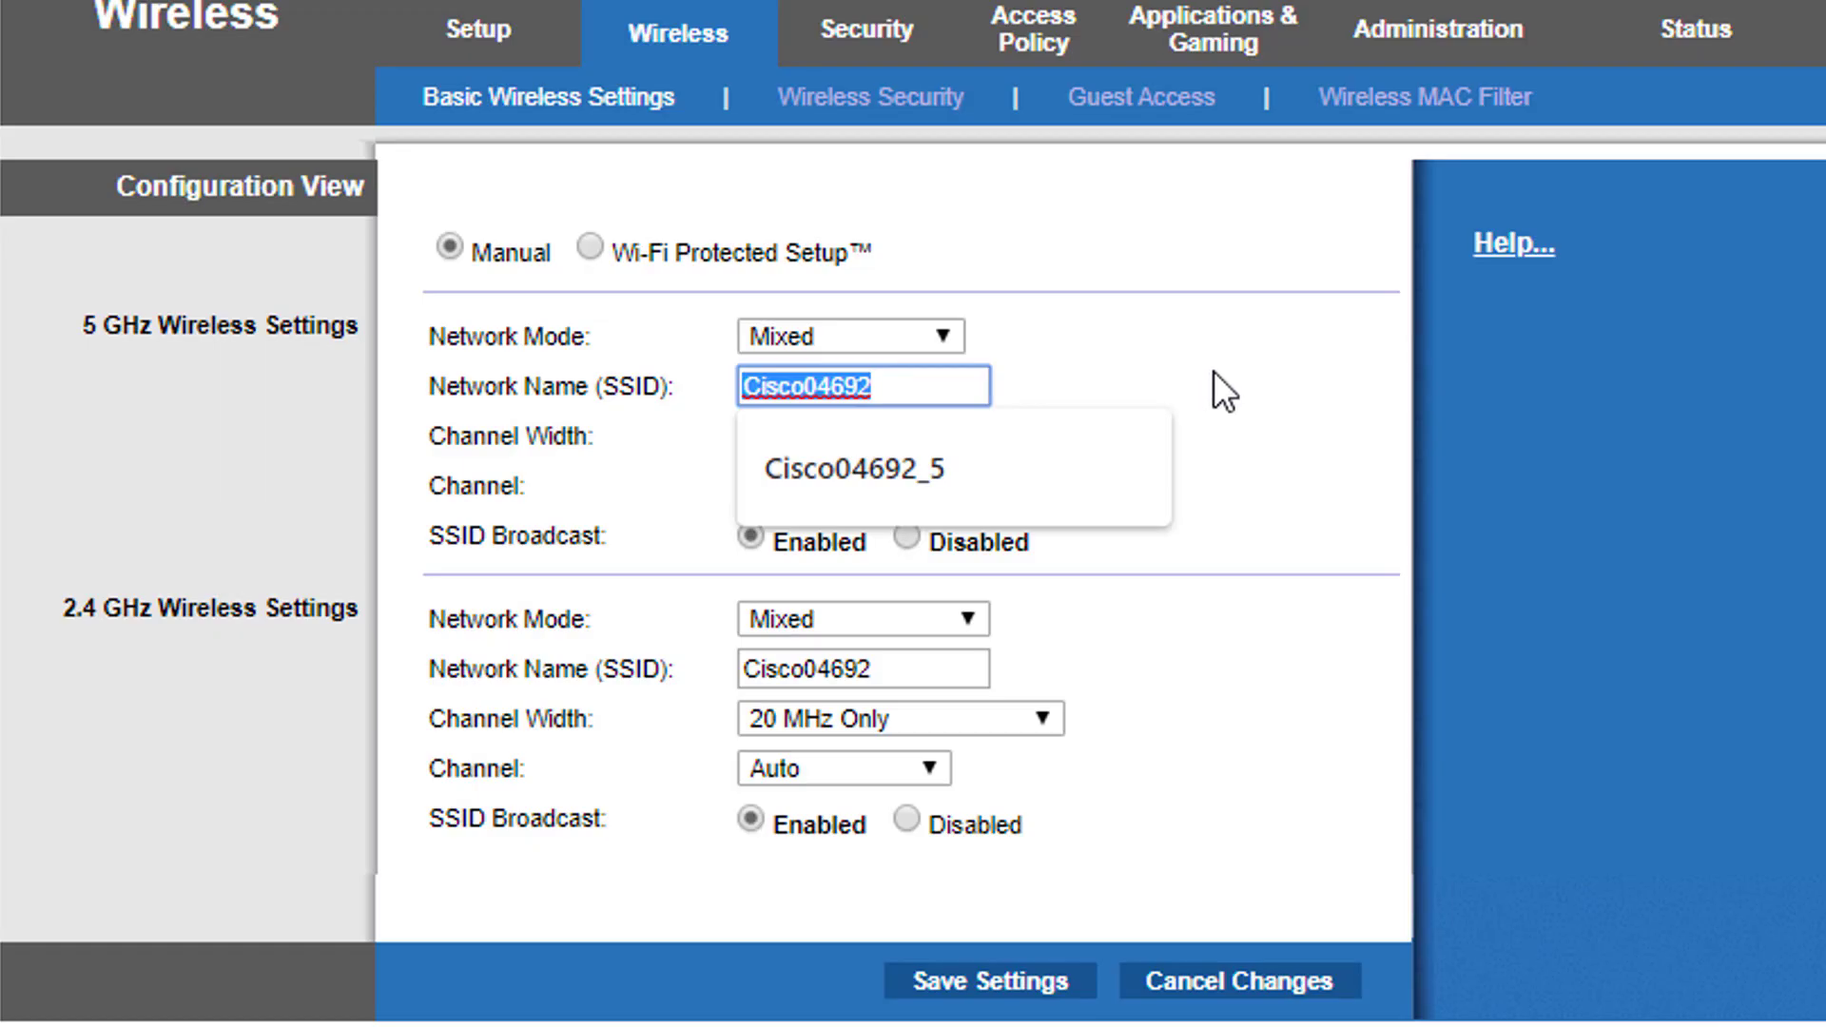
pyautogui.write('NETVN')
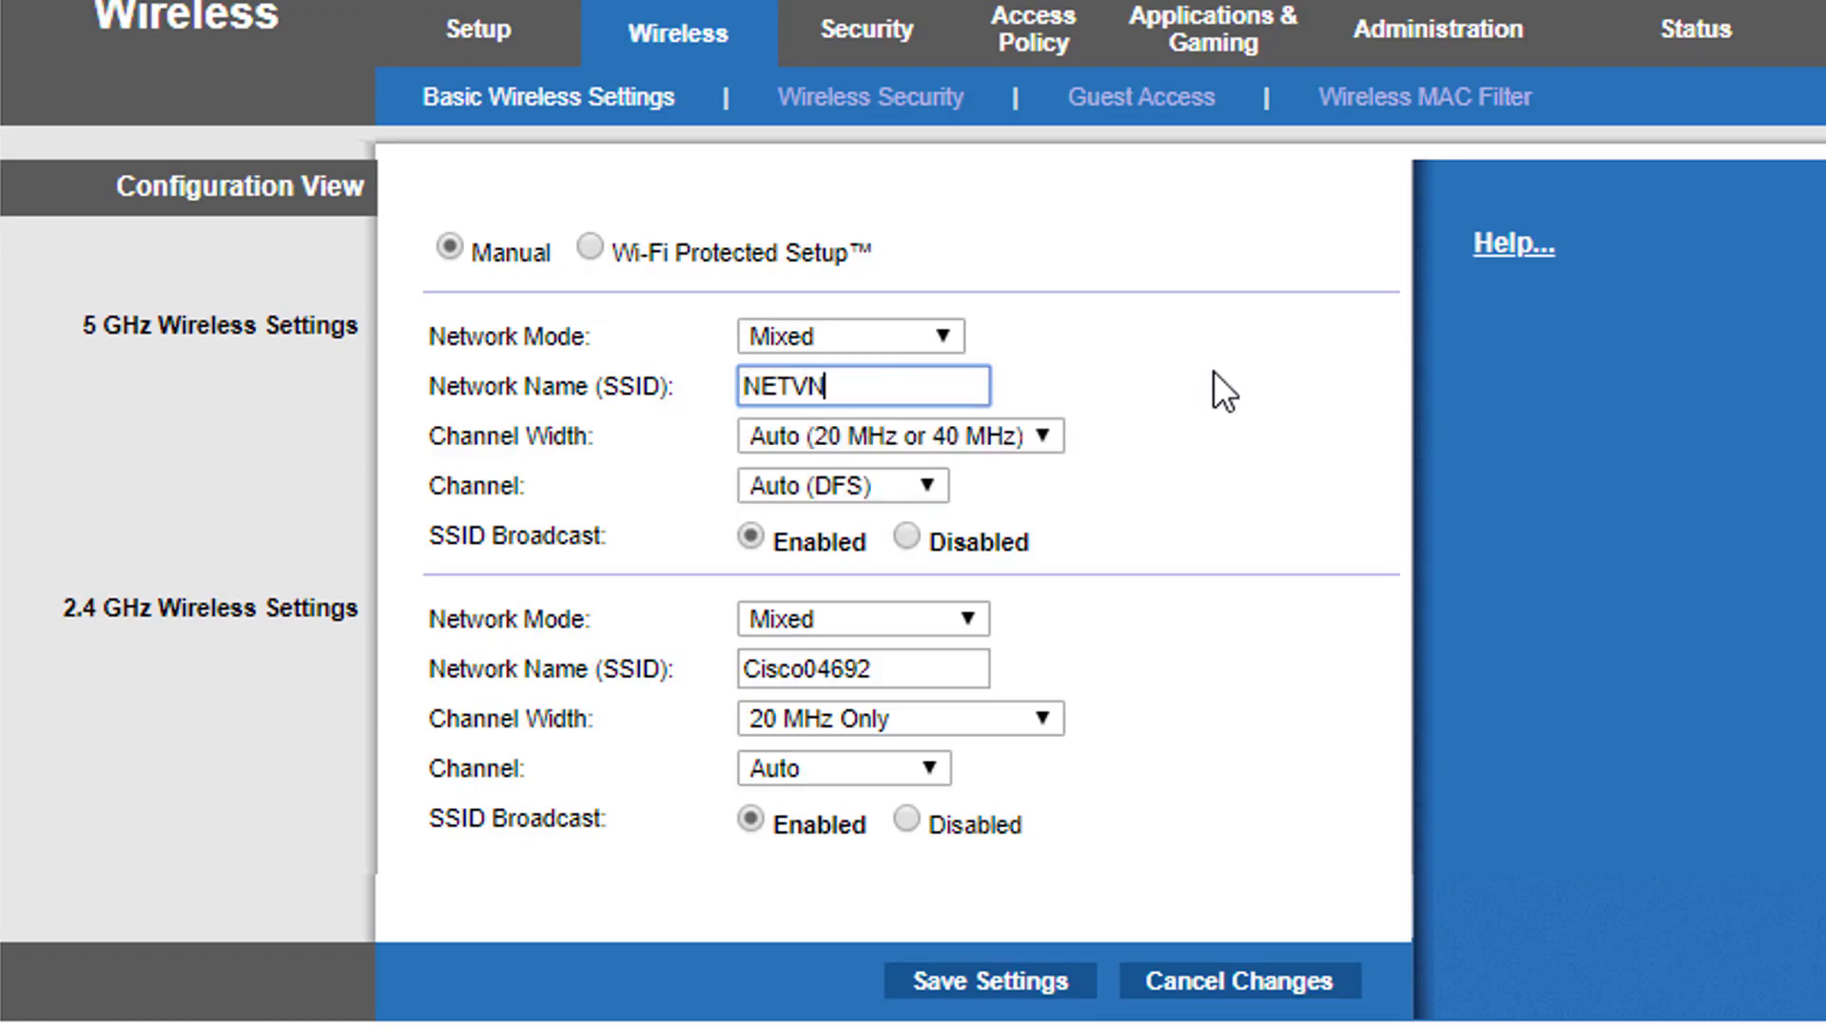
pyautogui.doubleClick(854, 384)
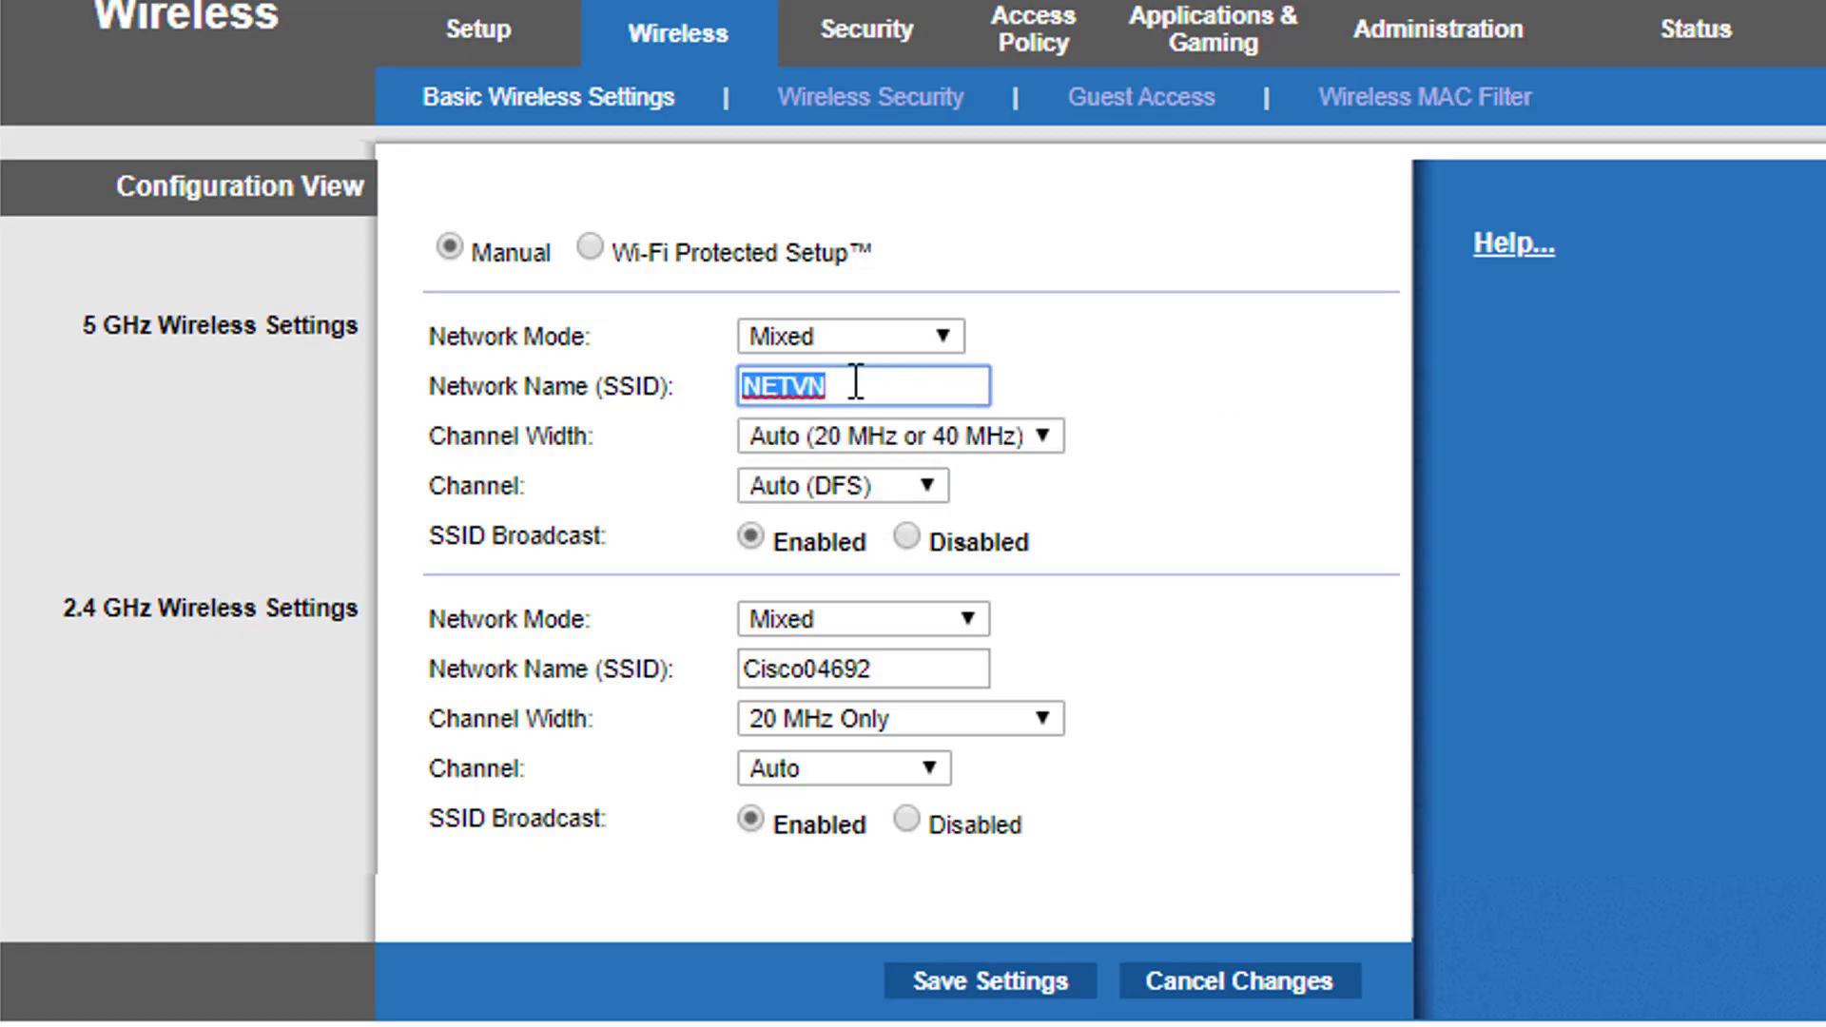
pyautogui.click(243, 324)
pyautogui.tripleClick(244, 323)
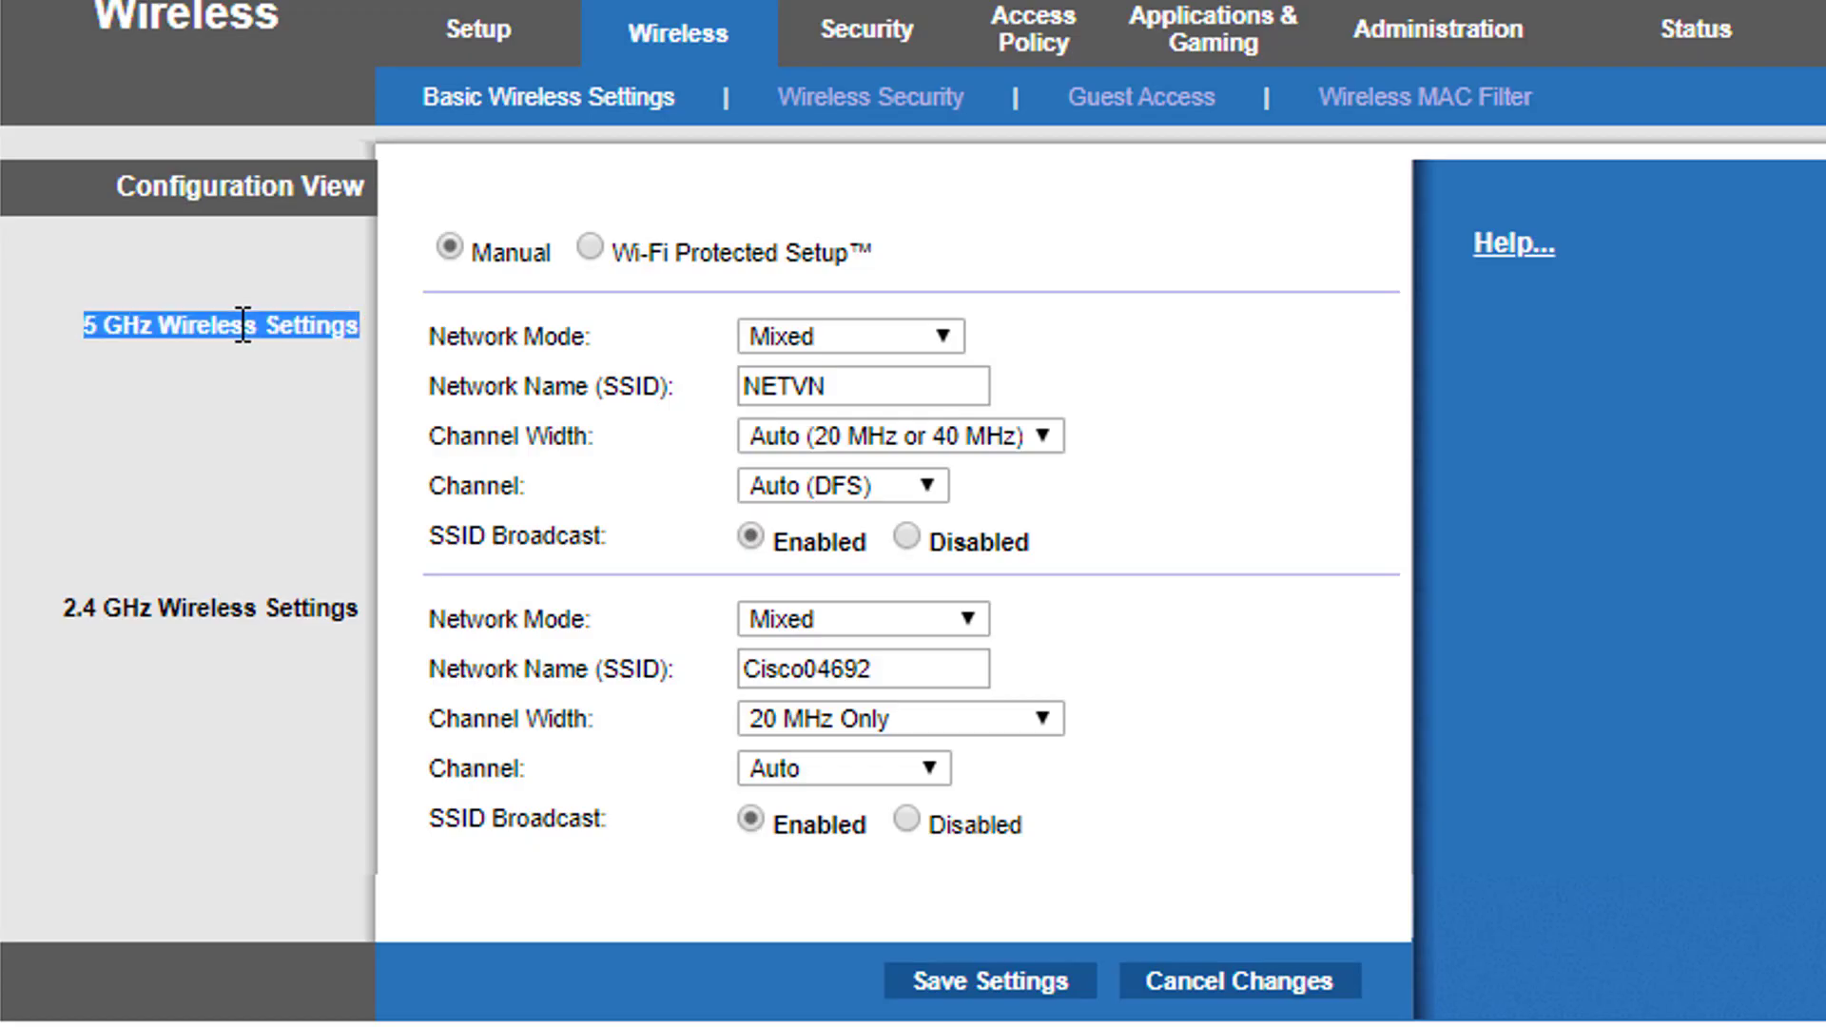
# Rename the 2.4 GHz network to NETVN and save the wireless settings
pyautogui.doubleClick(887, 669)
pyautogui.write('NETVN')
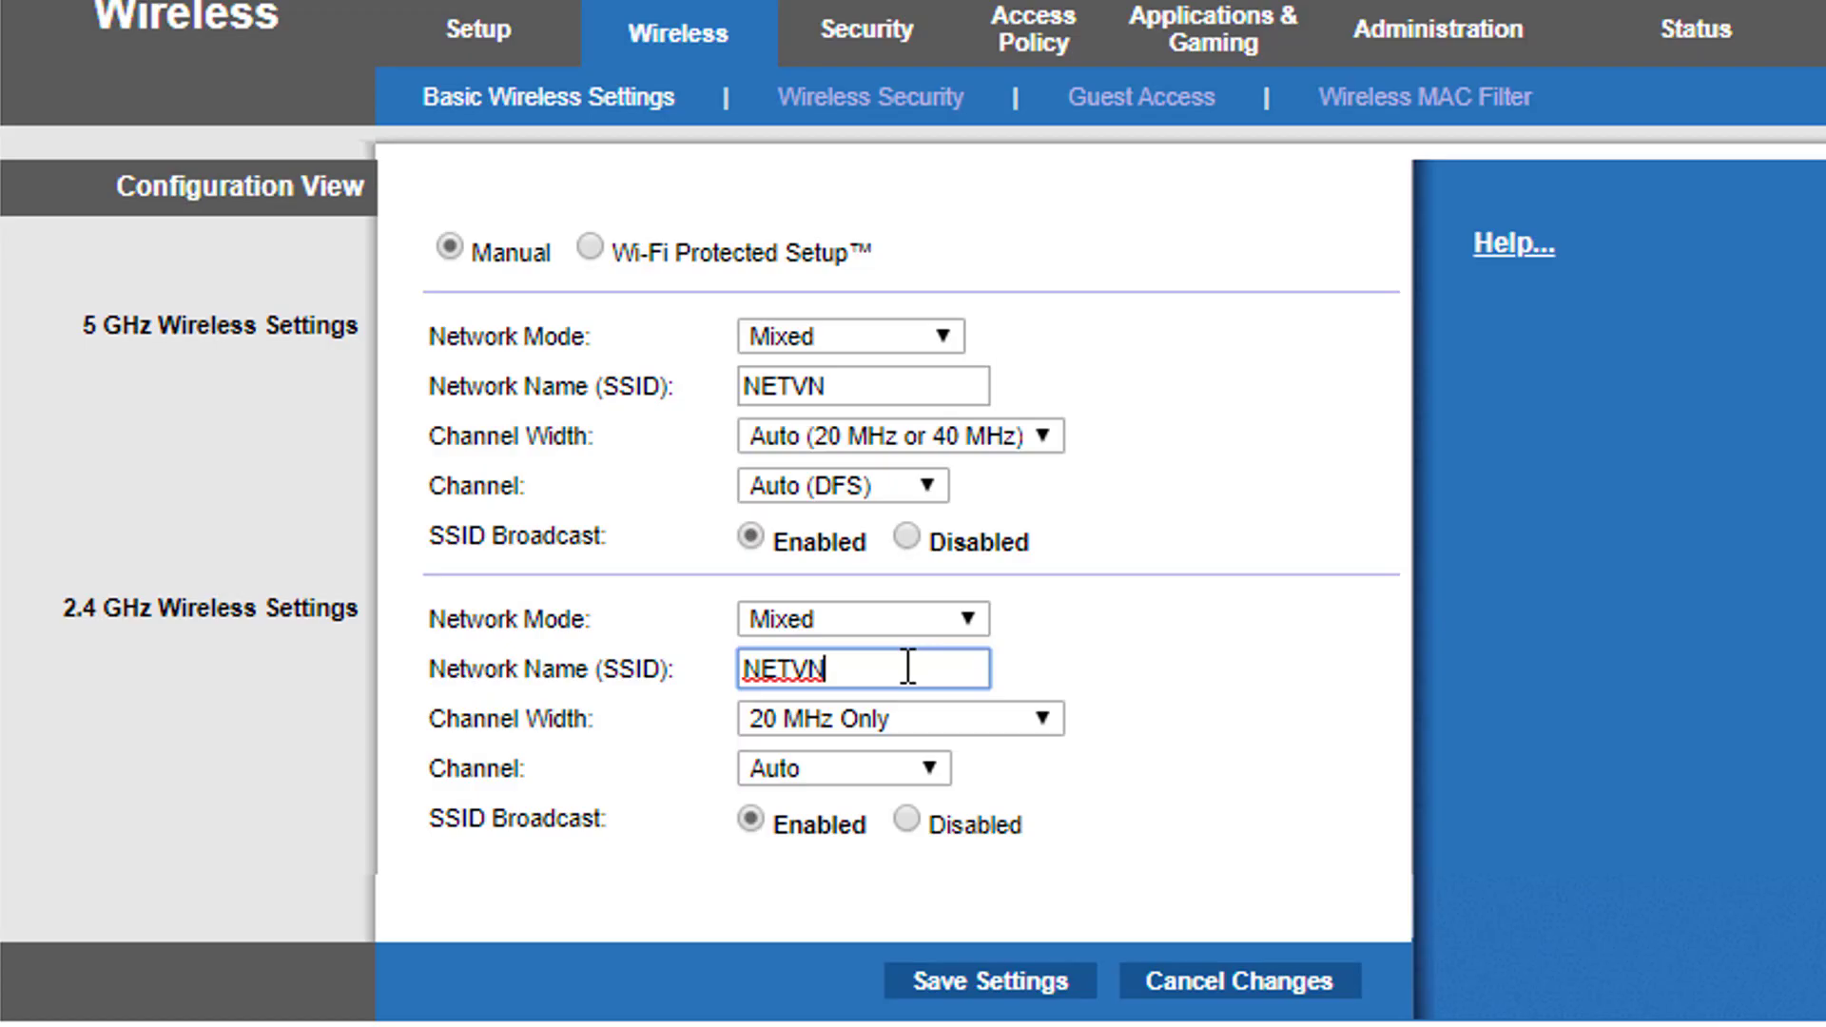
pyautogui.moveTo(904, 664); pyautogui.dragTo(533, 656)
pyautogui.tripleClick(215, 613)
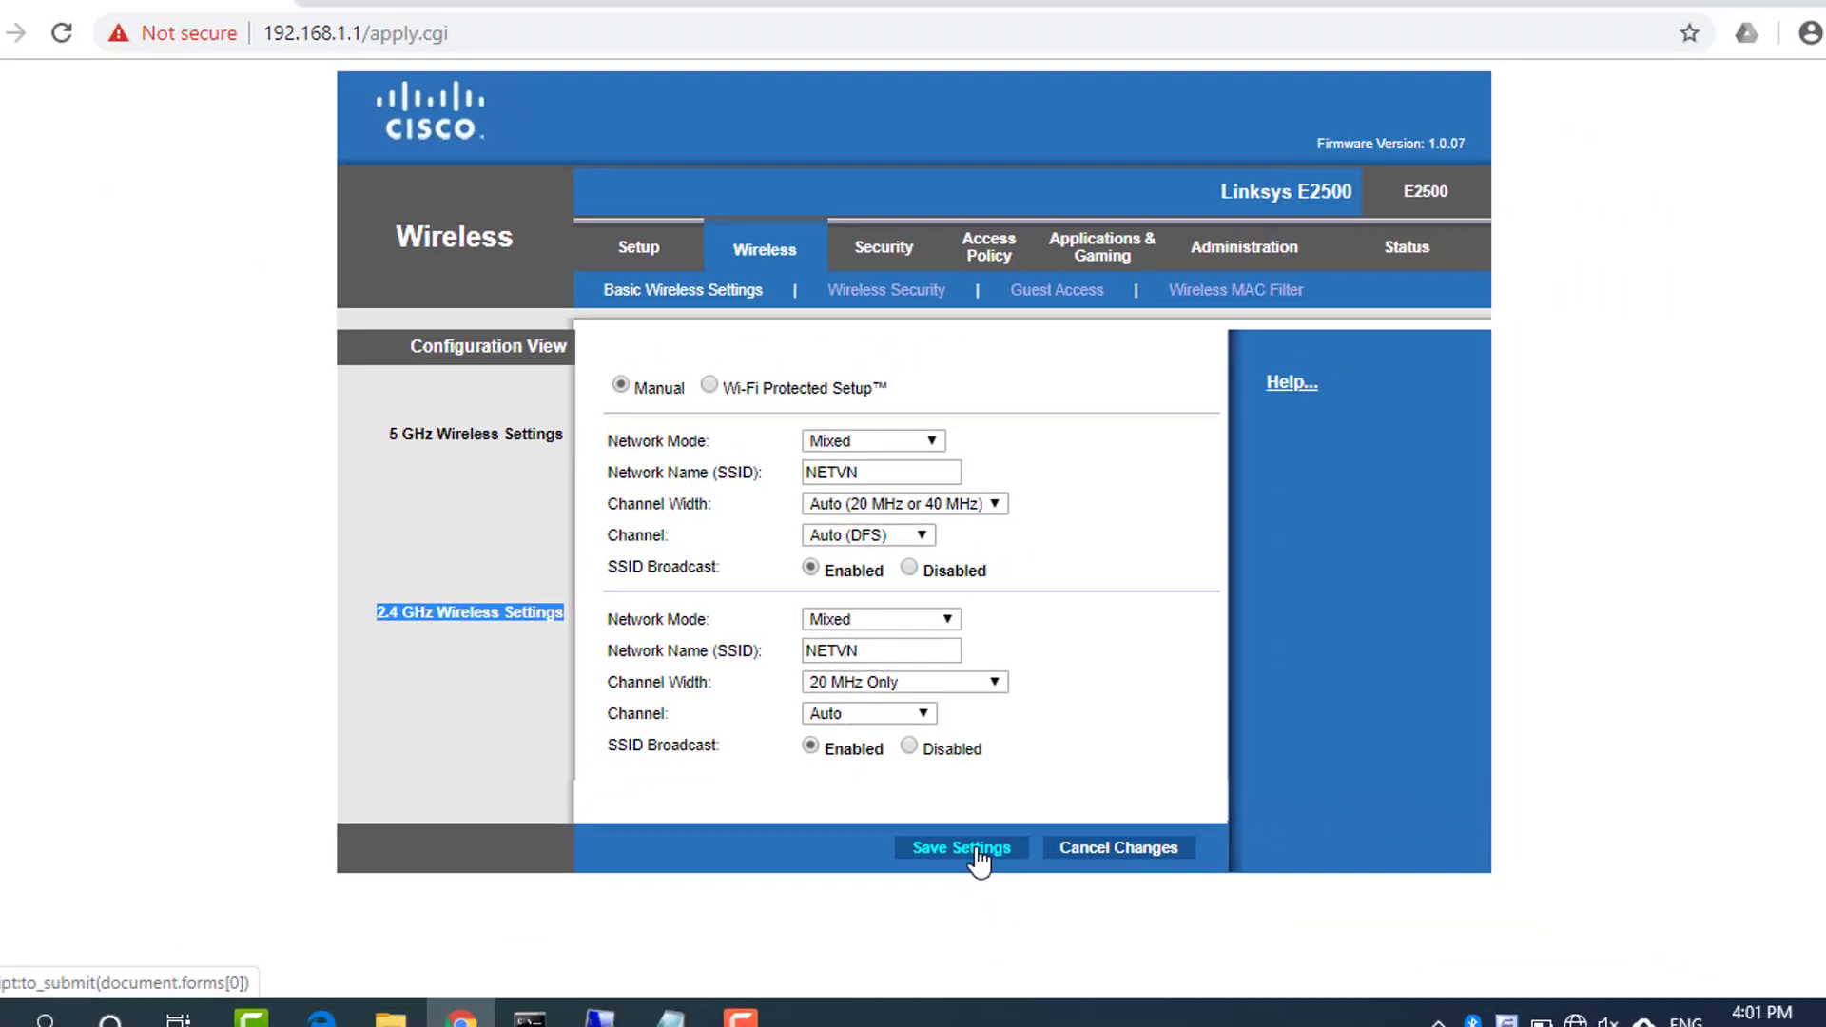
pyautogui.click(977, 851)
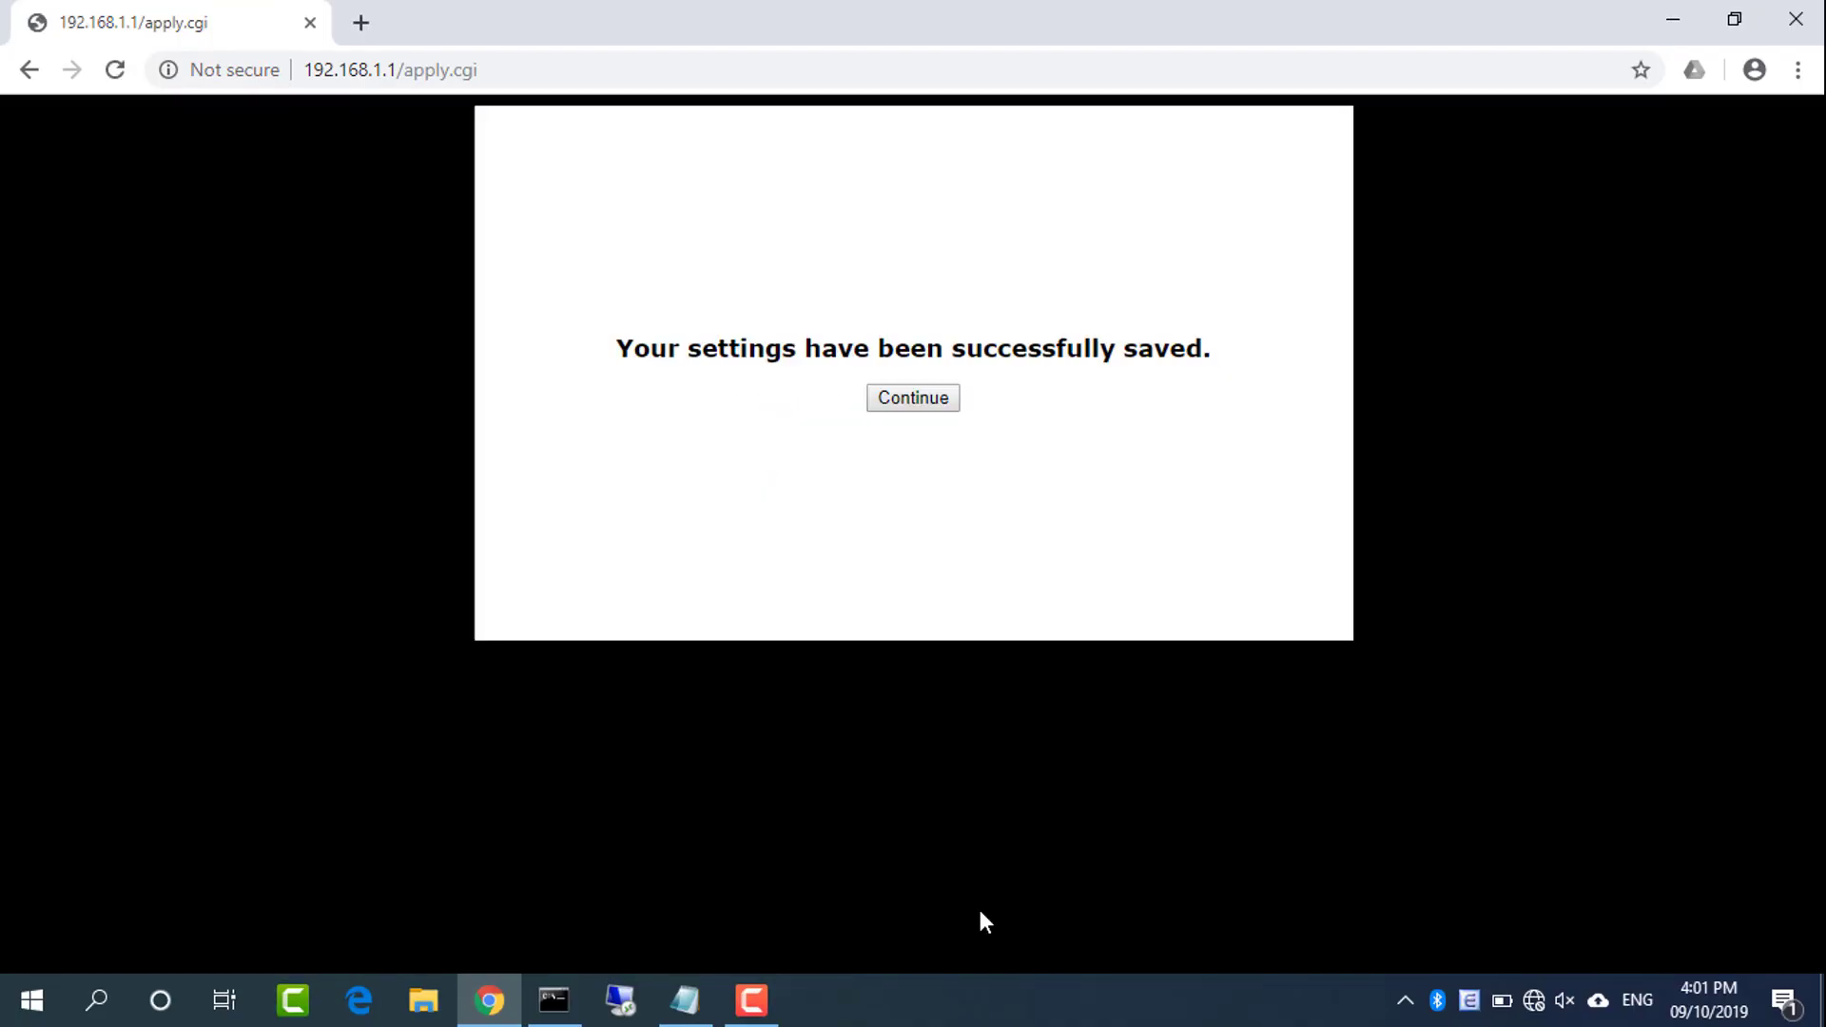
pyautogui.click(922, 404)
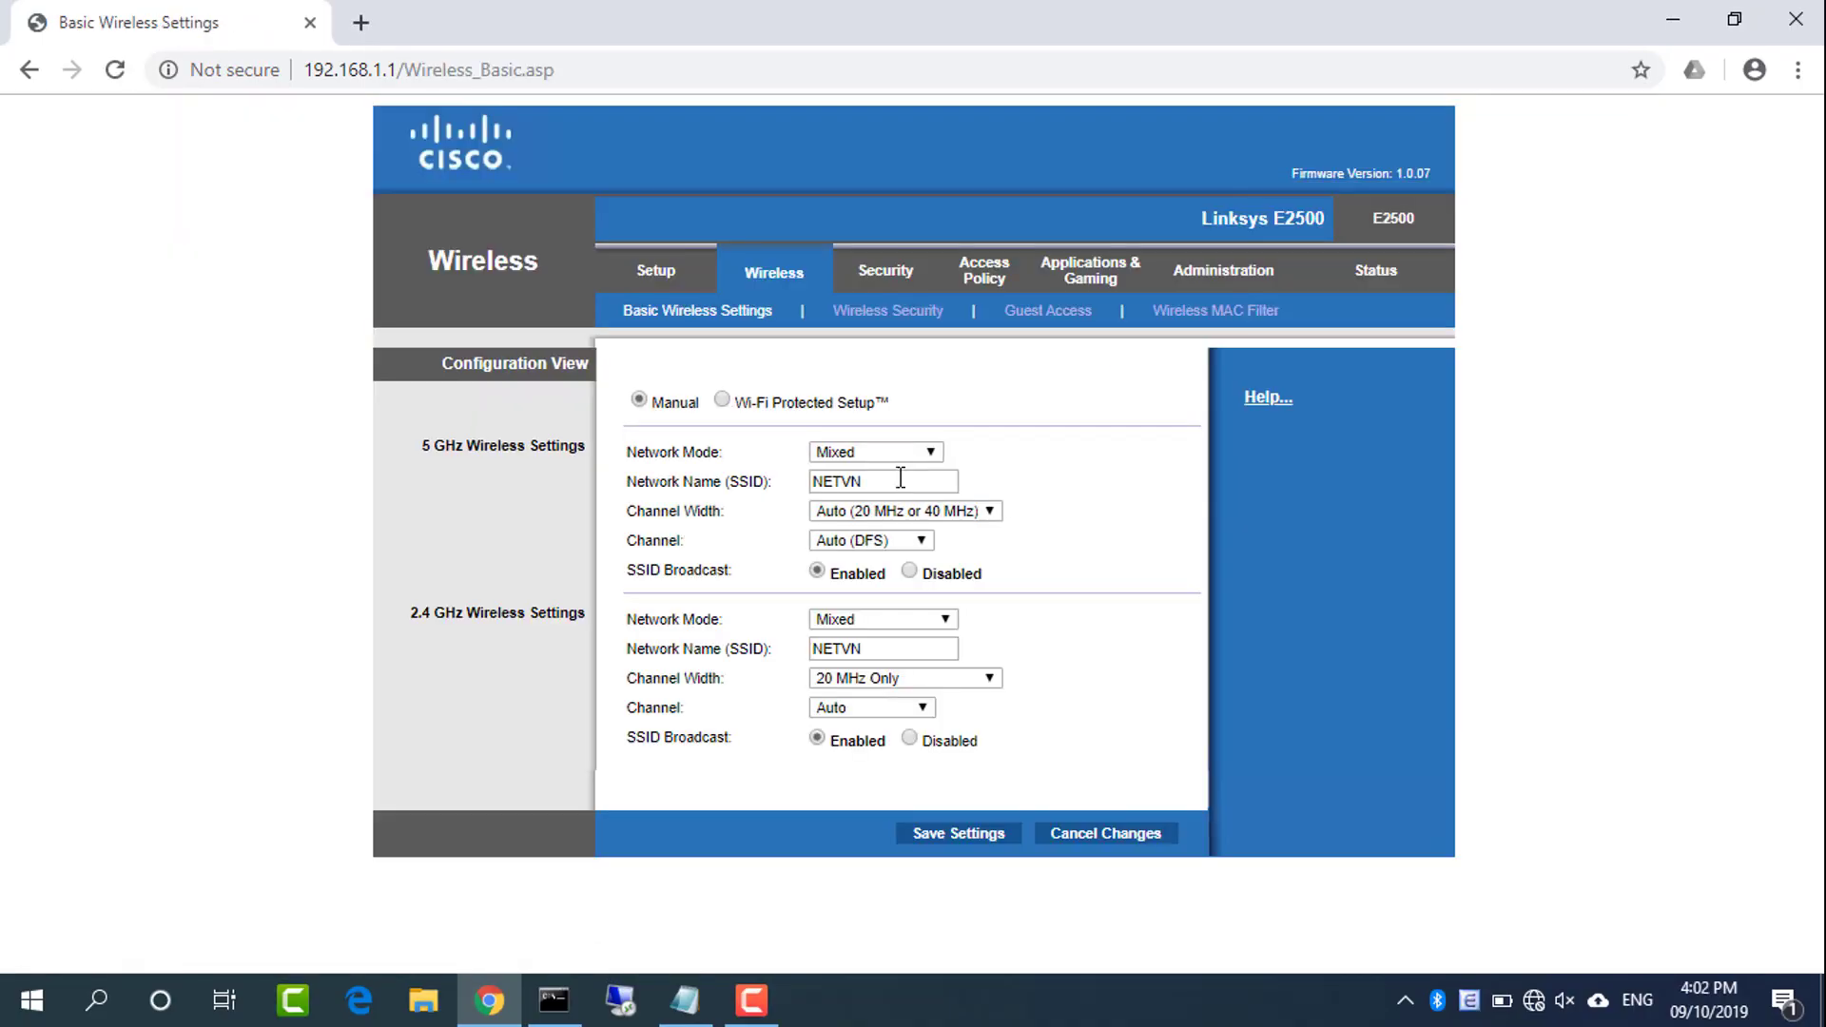
# Copy the network name NETVN into Router 2's SSID line in the Notepad notes
pyautogui.doubleClick(895, 481)
pyautogui.hotkey('ctrl', 'c')
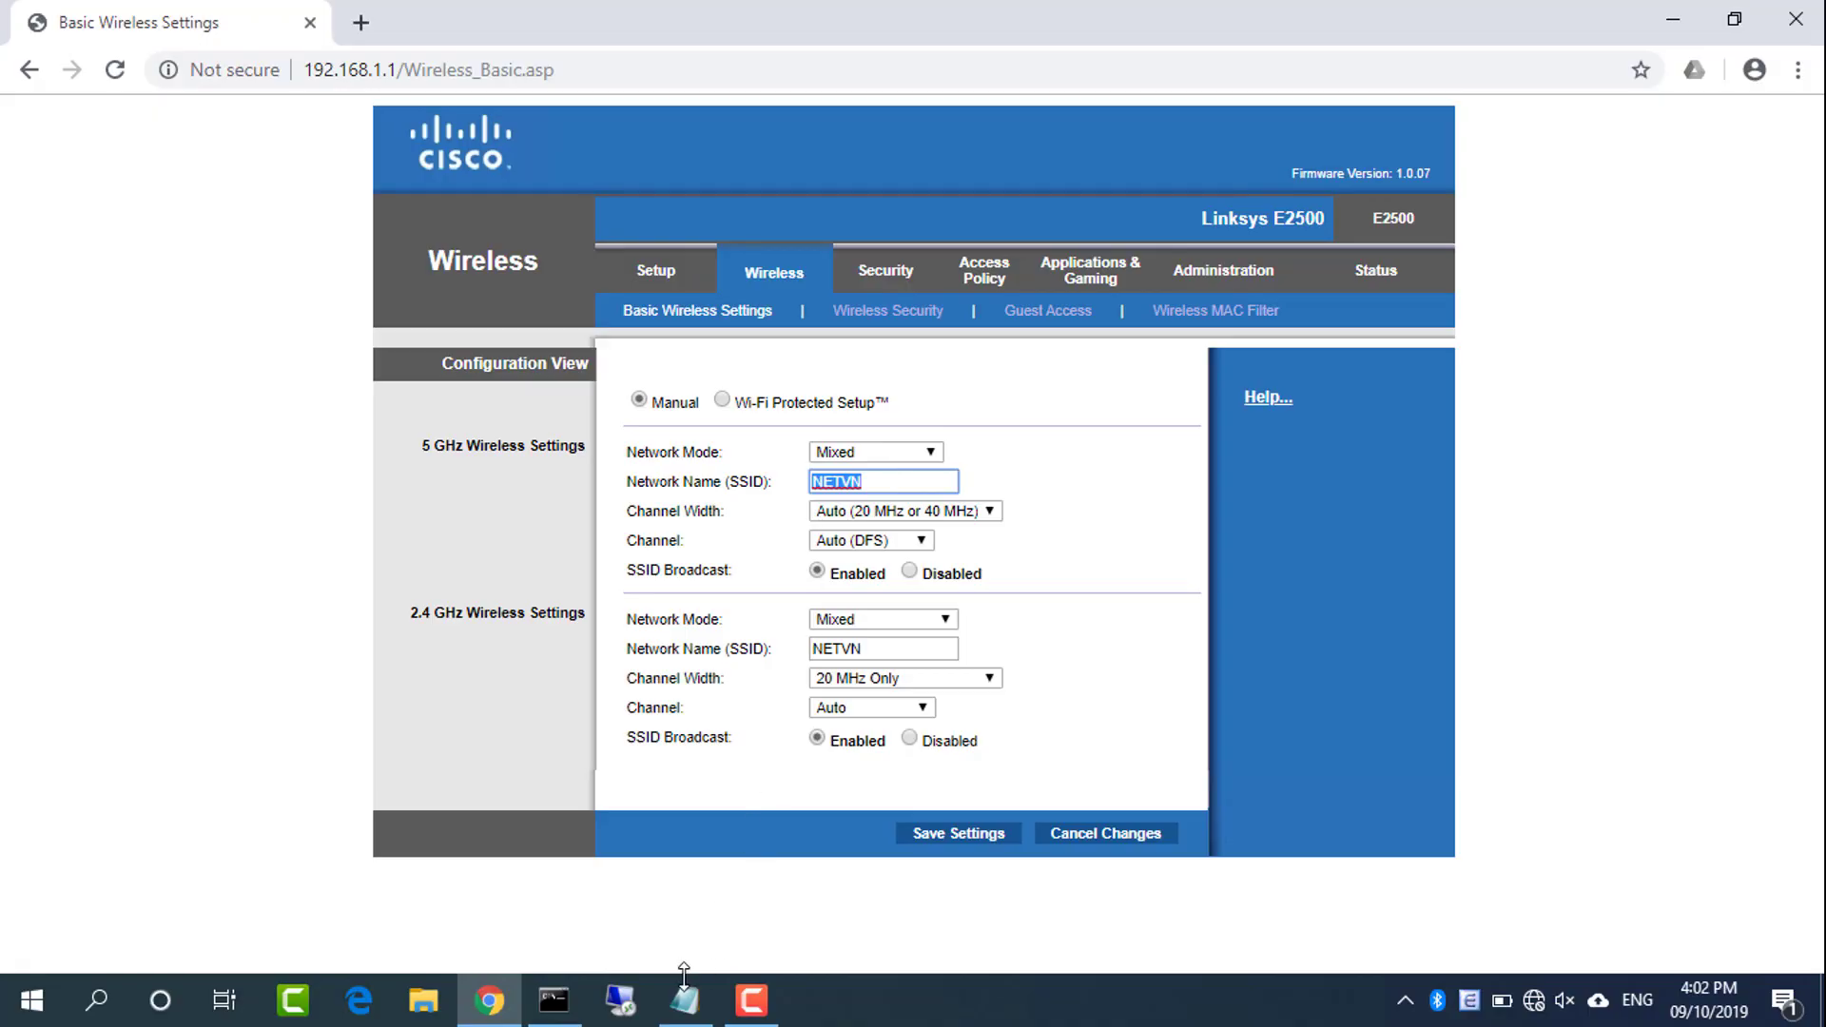
pyautogui.click(685, 998)
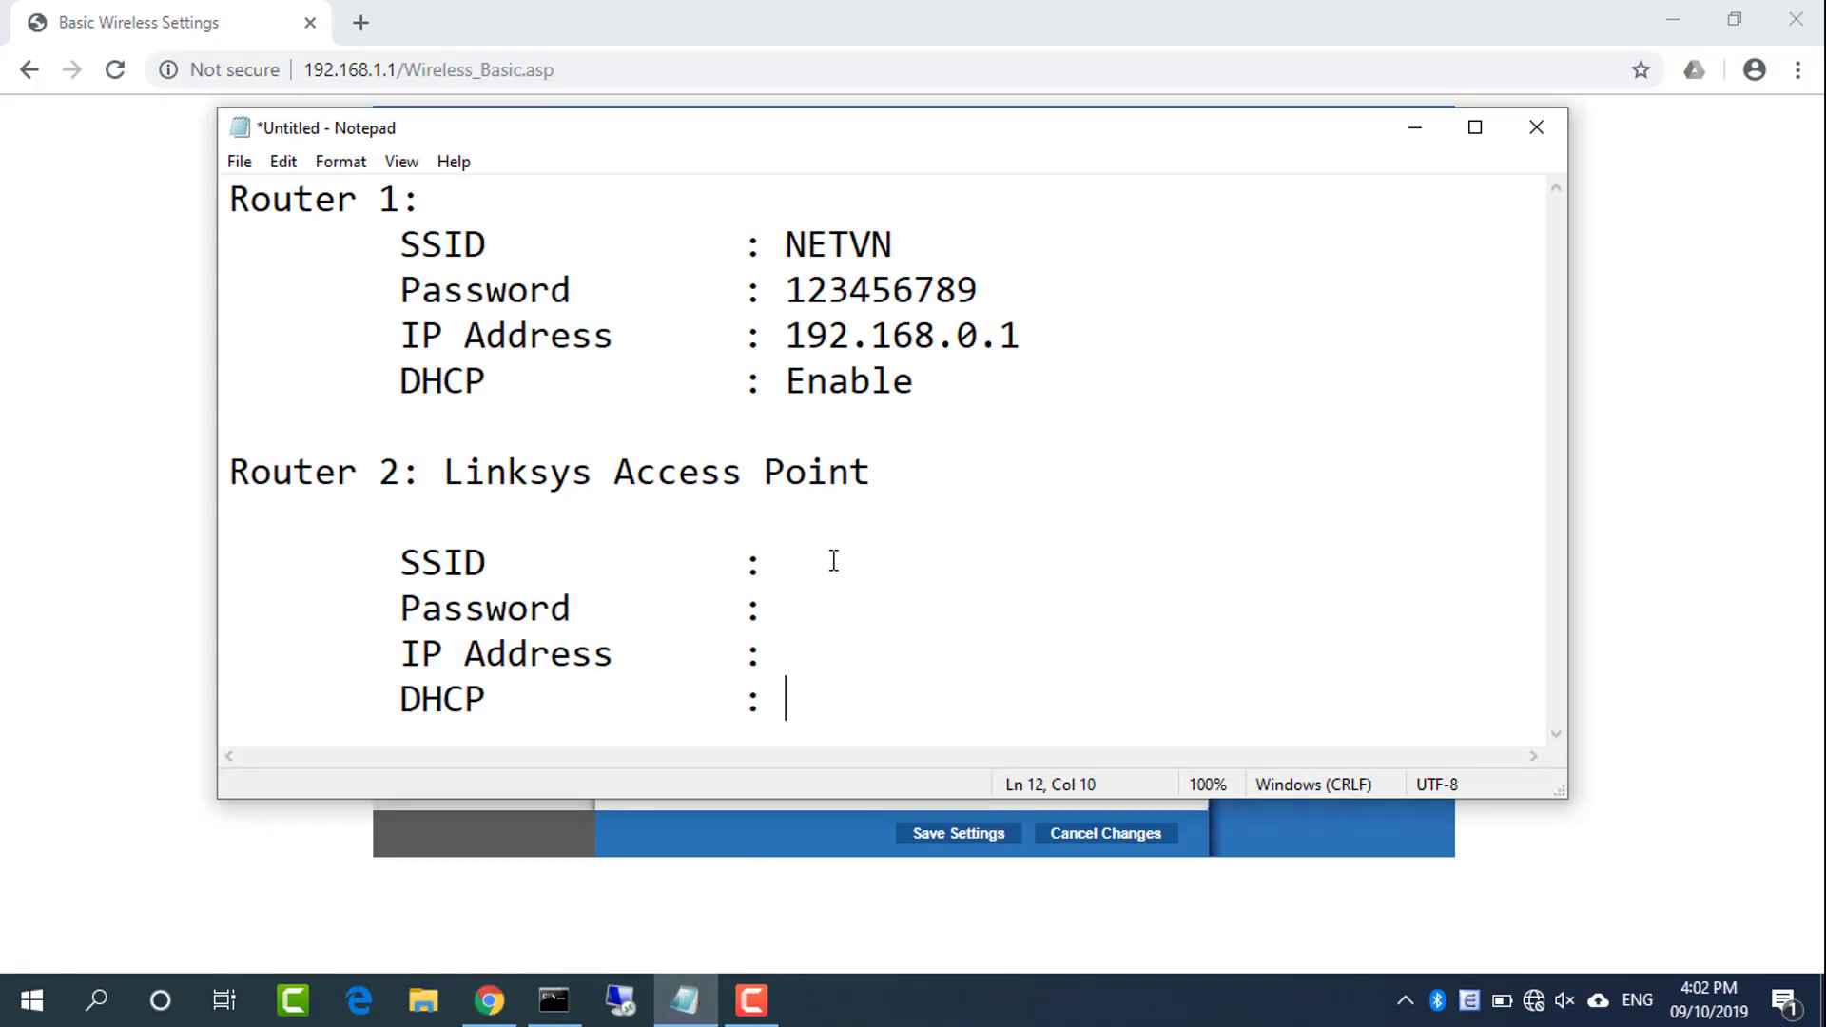
pyautogui.moveTo(922, 477); pyautogui.dragTo(229, 473)
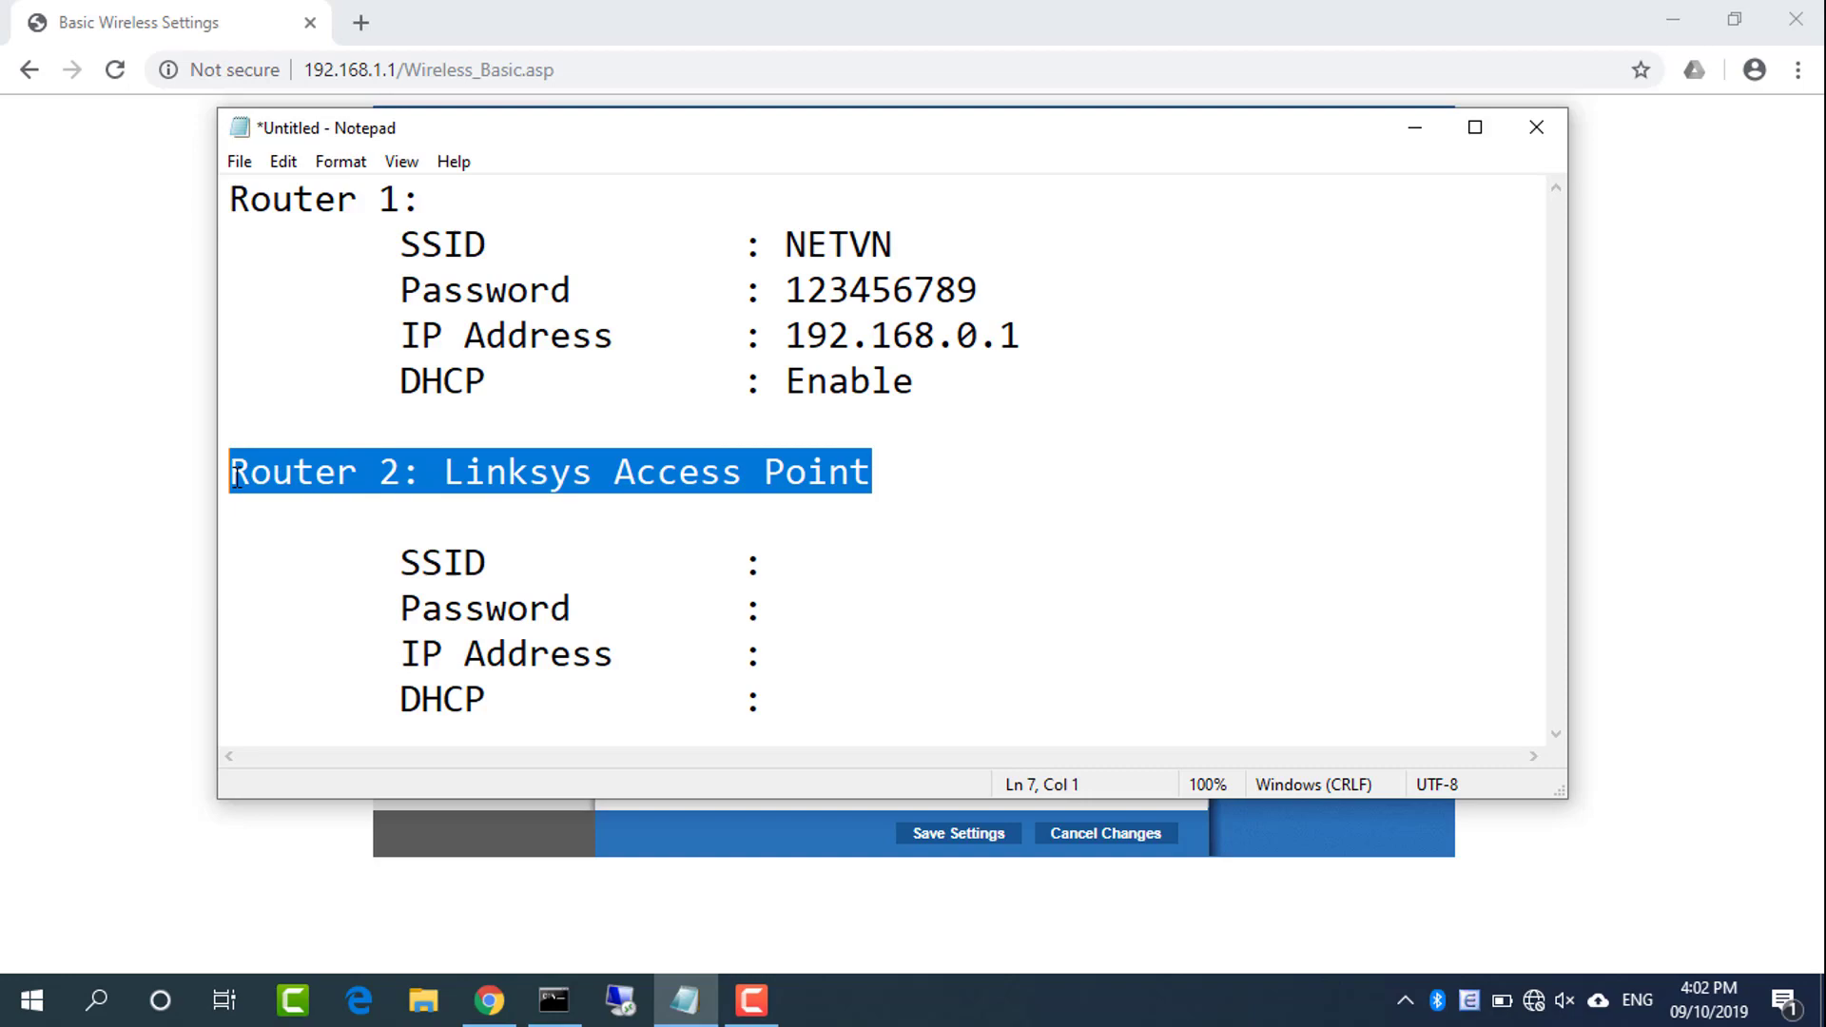
pyautogui.click(806, 567)
pyautogui.hotkey('ctrl', 'v')
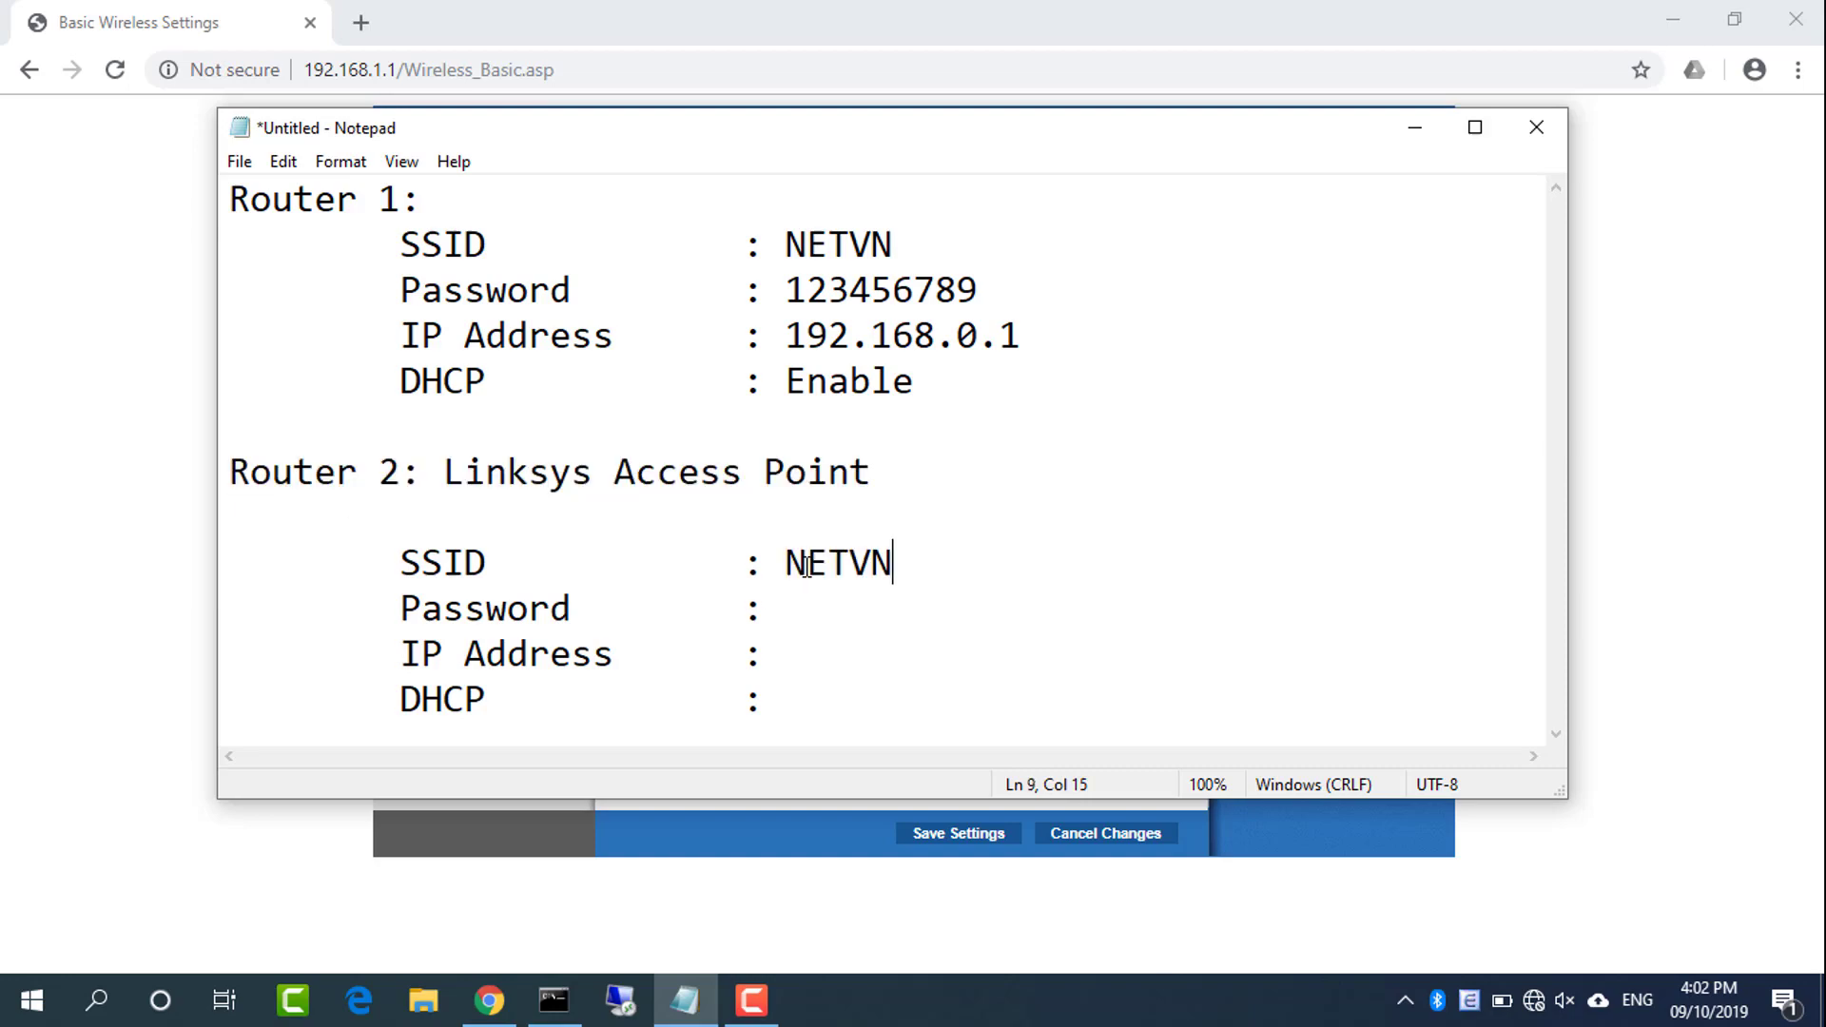
pyautogui.moveTo(403, 613); pyautogui.dragTo(811, 599)
pyautogui.click(1458, 127)
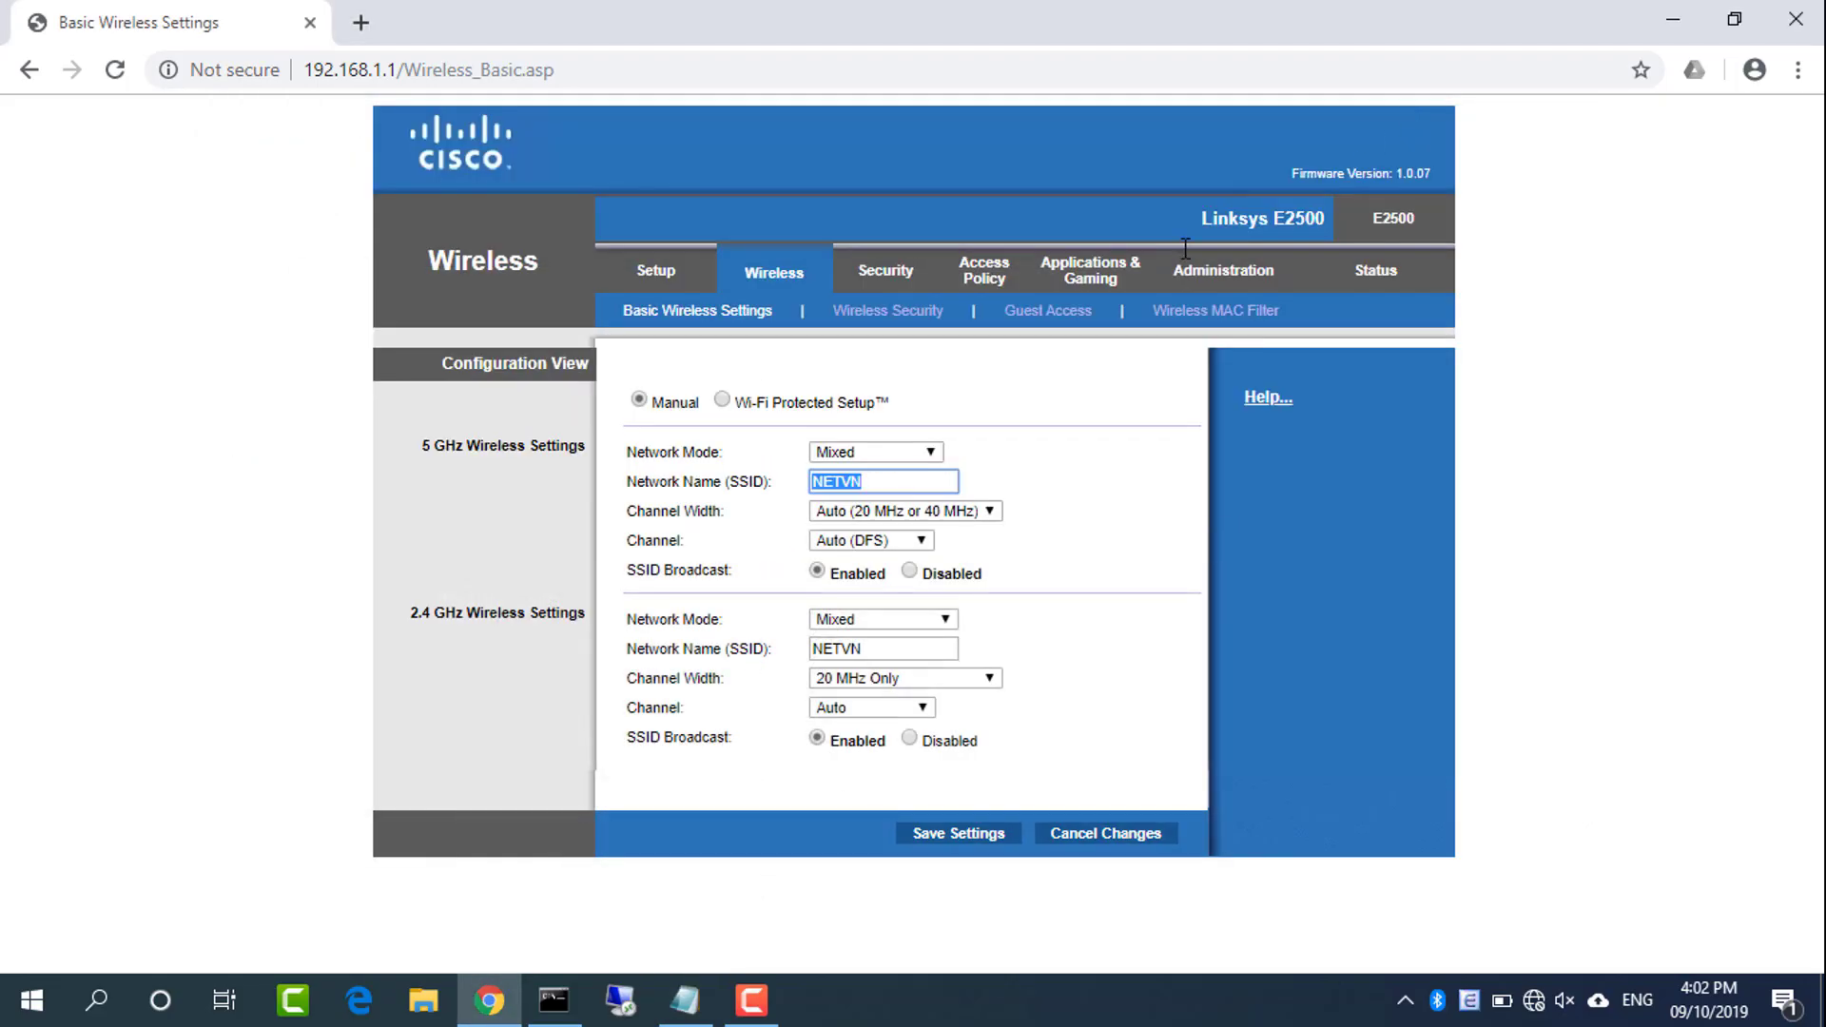
# On Wireless Security, set both the 5 GHz and 2.4 GHz bands to WPA2 Personal
pyautogui.click(889, 314)
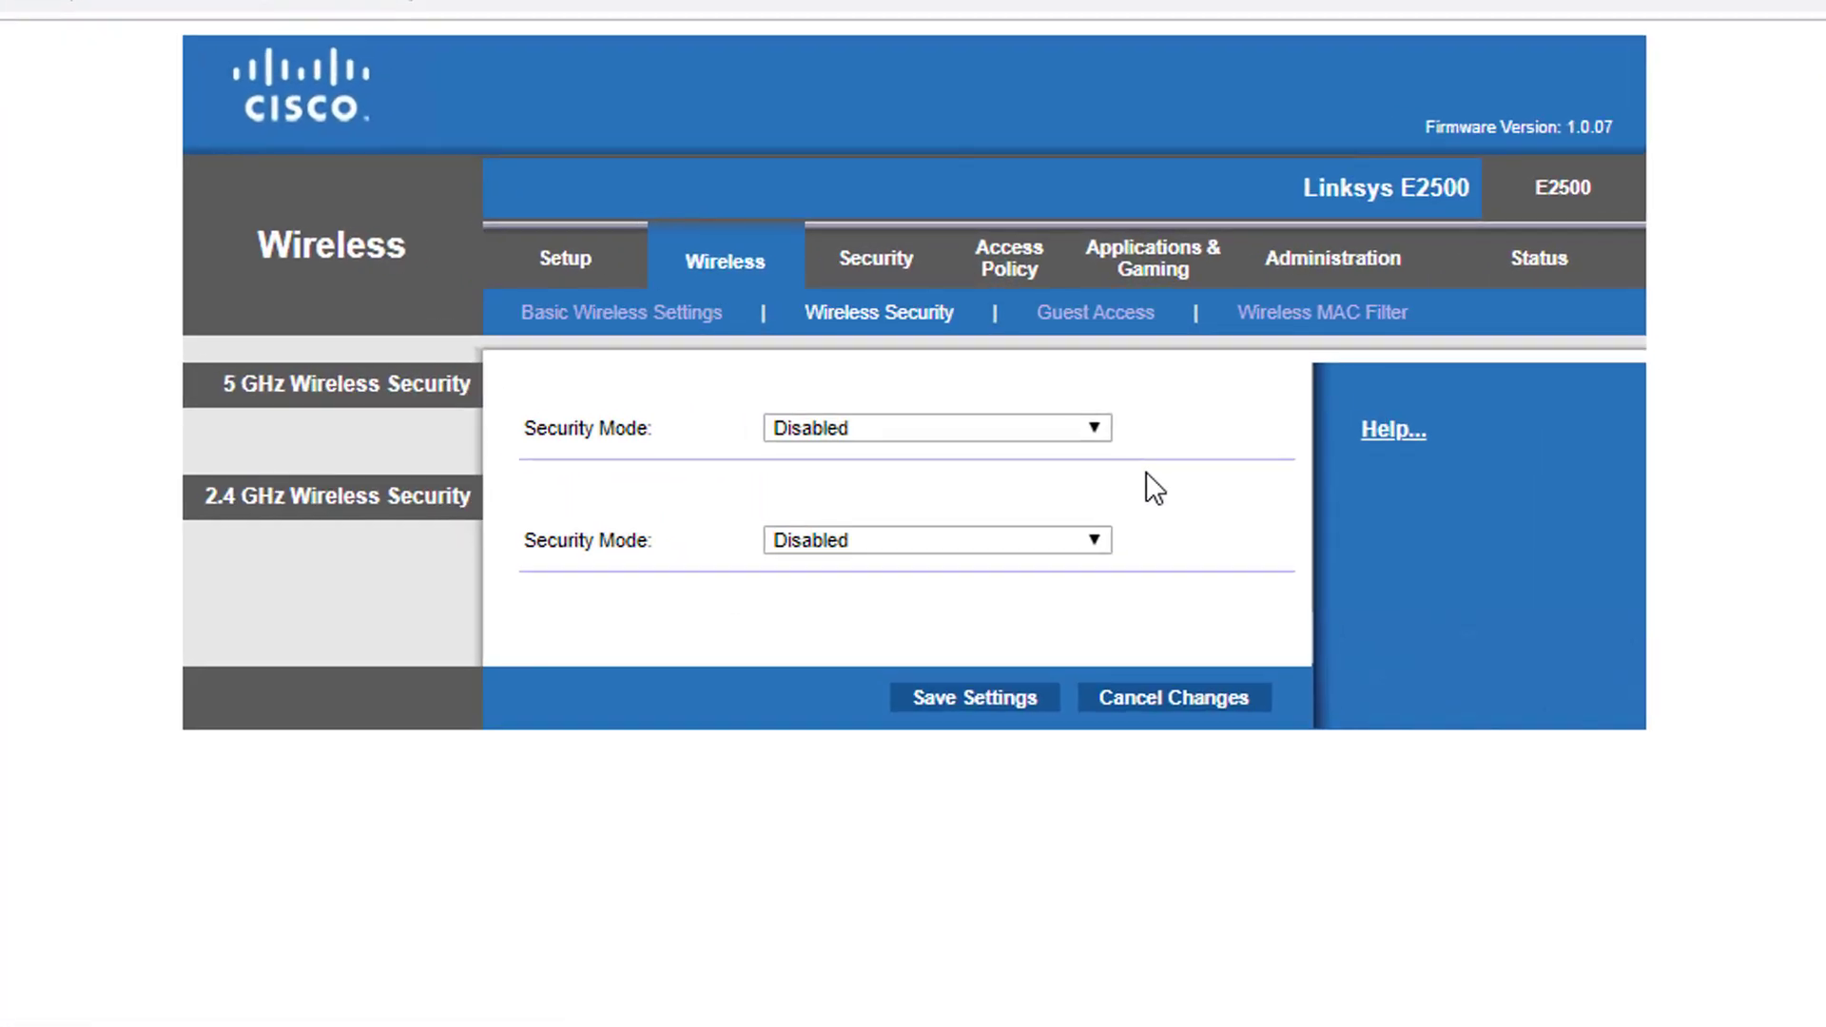
pyautogui.click(836, 424)
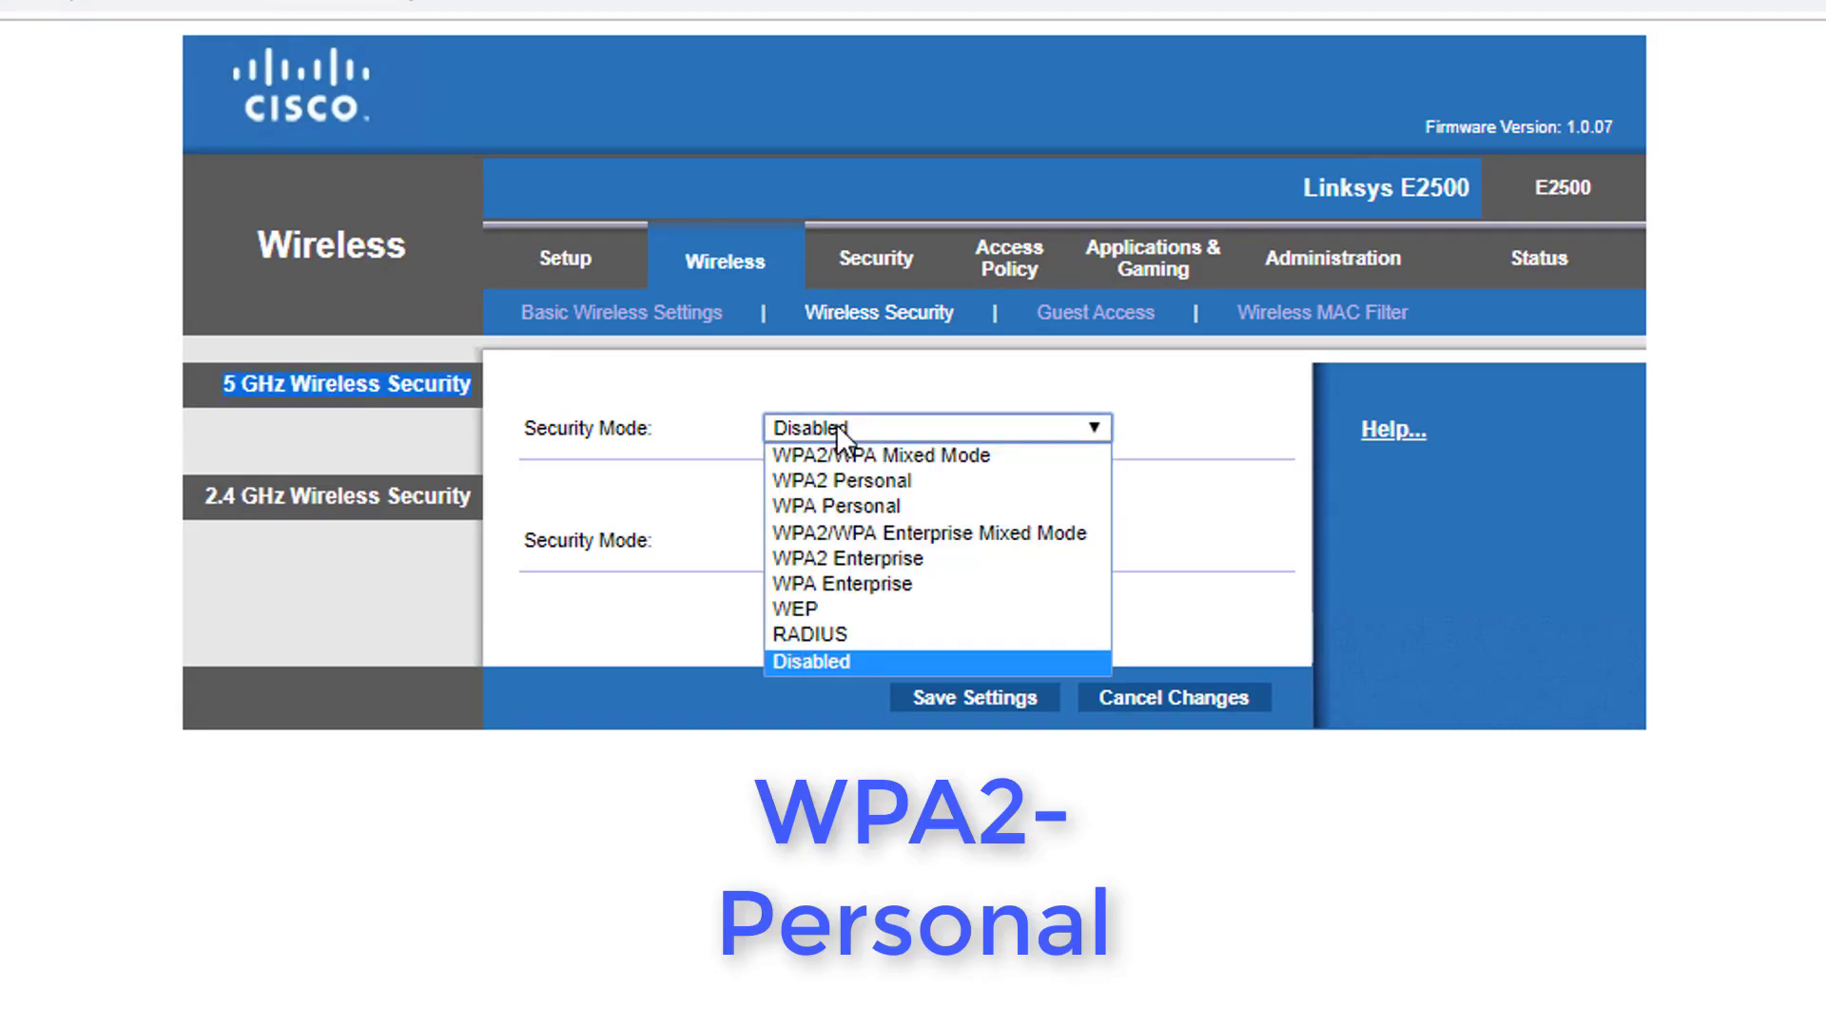
pyautogui.click(842, 460)
pyautogui.press('Down')
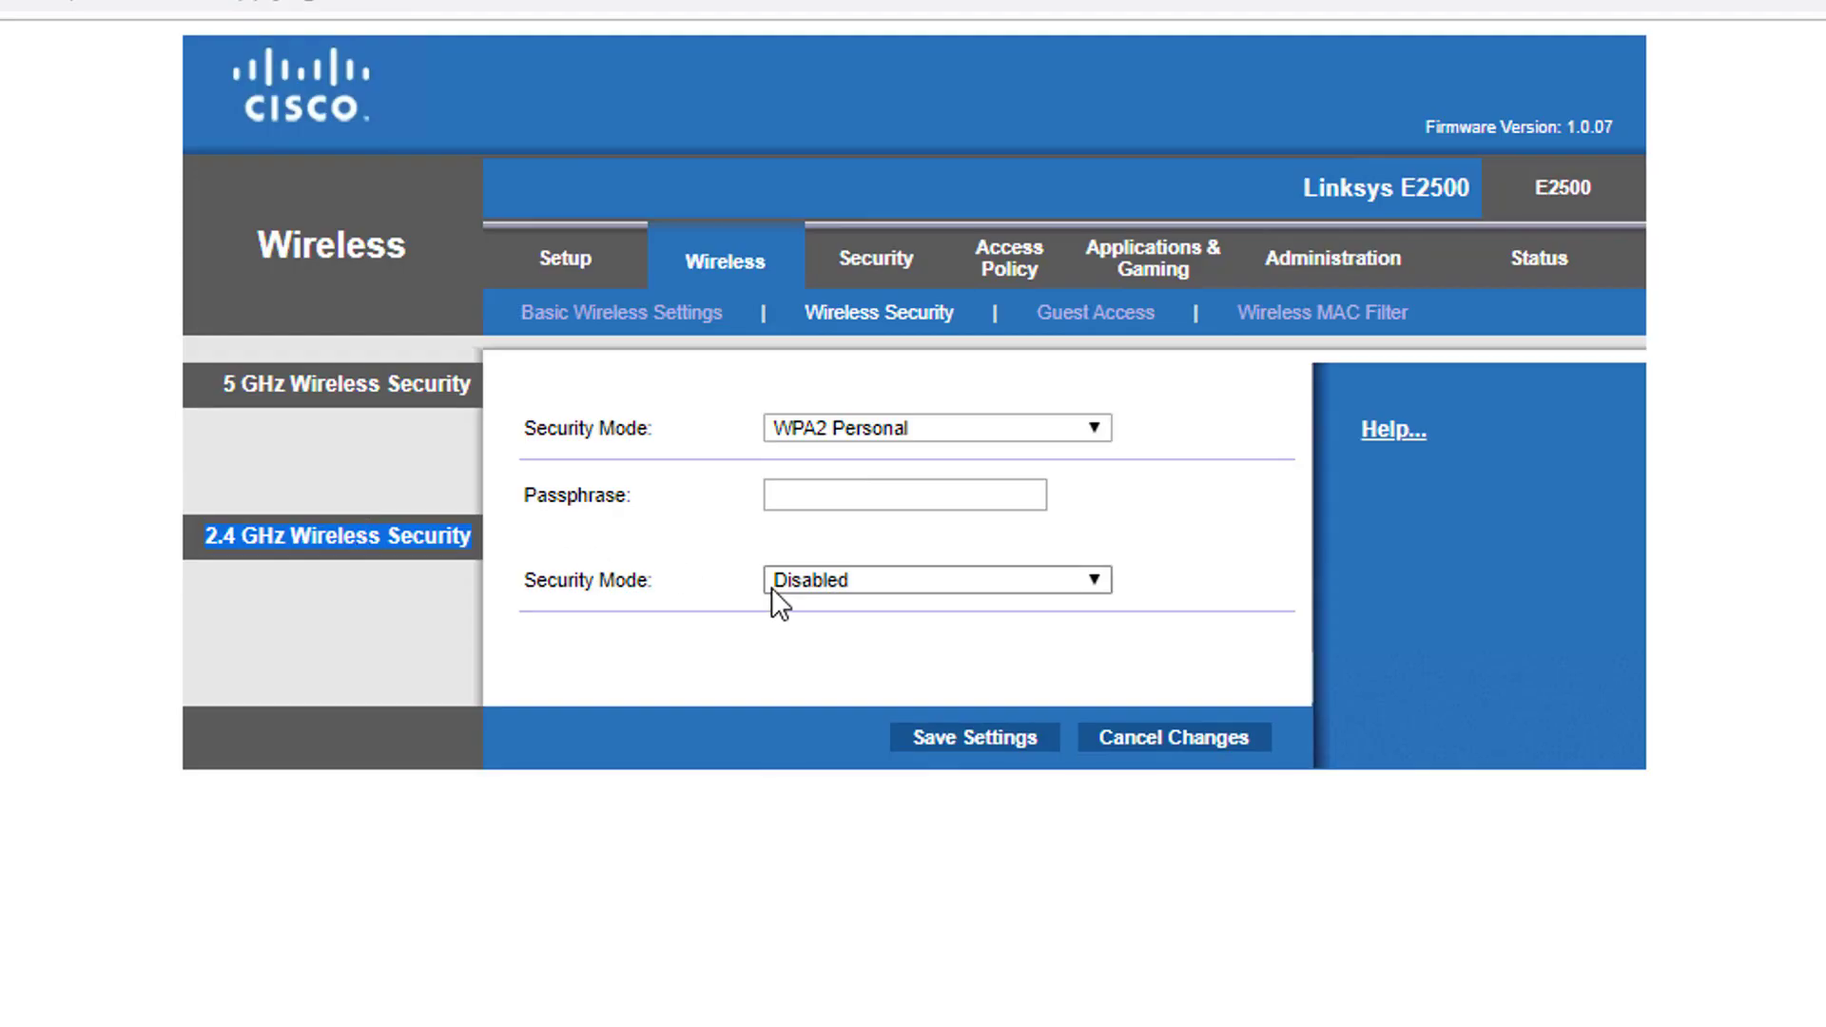
pyautogui.click(796, 583)
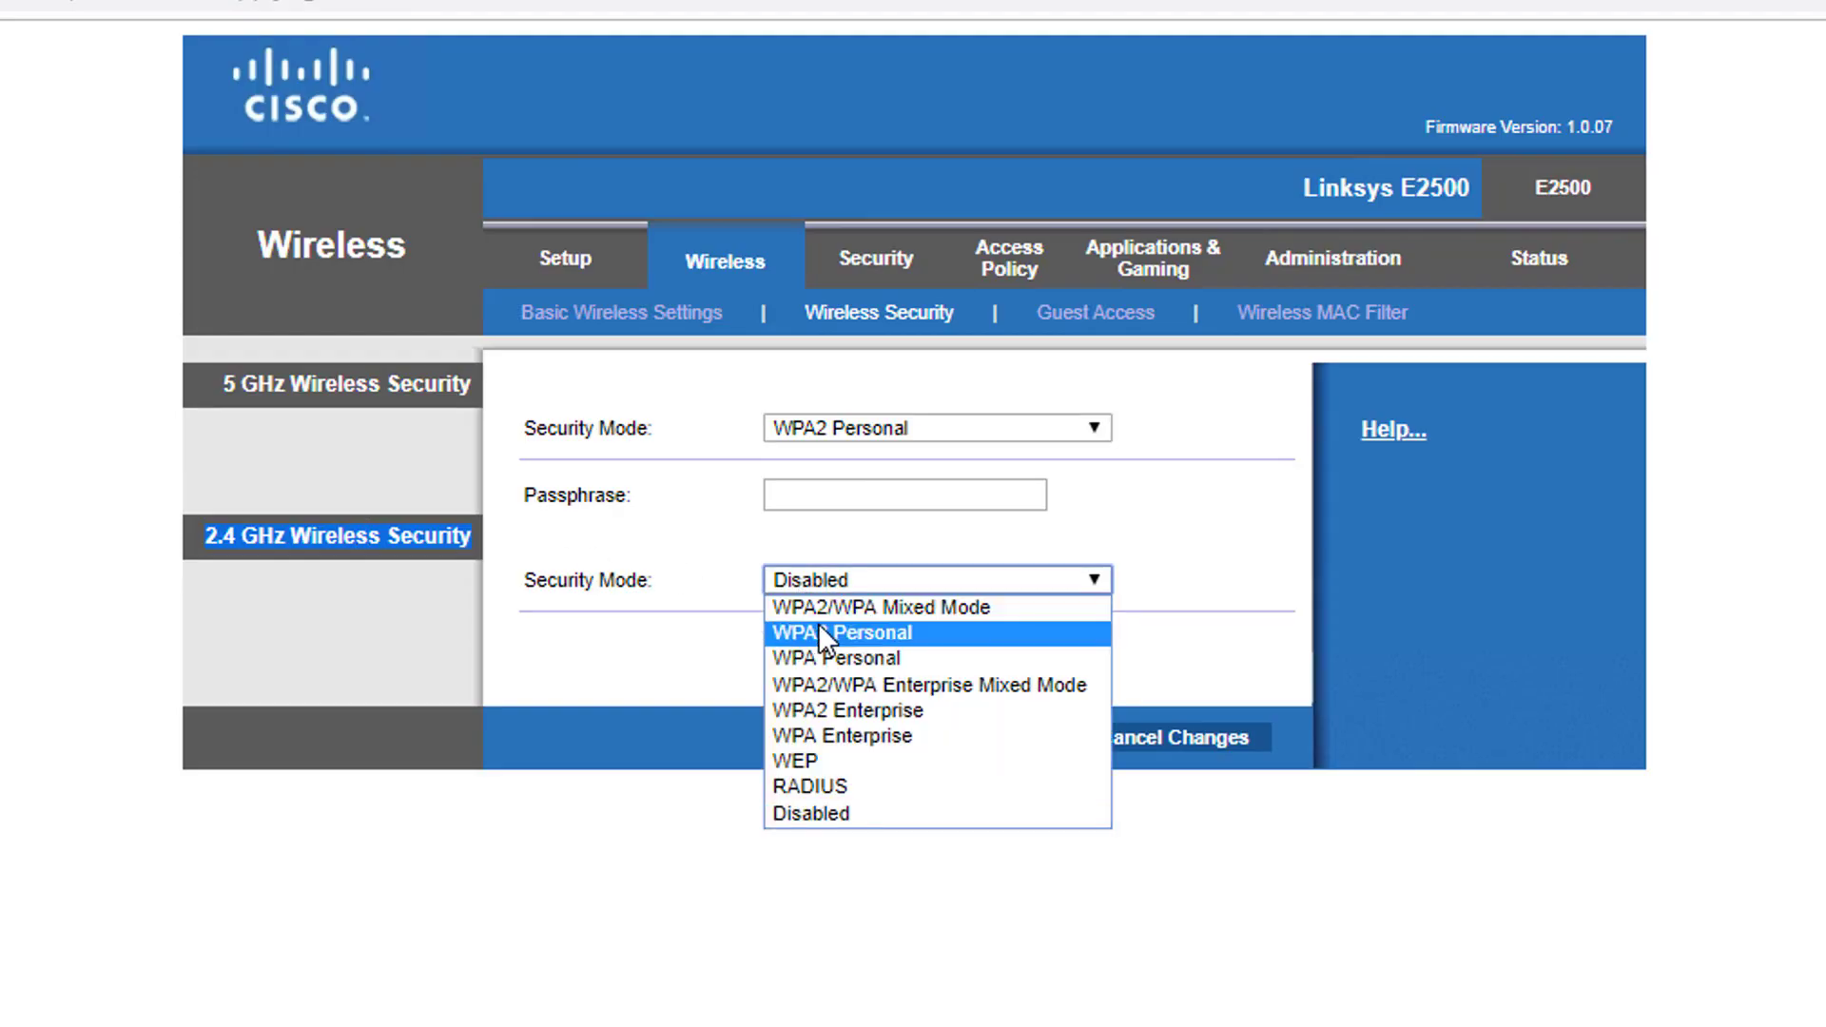
pyautogui.click(818, 629)
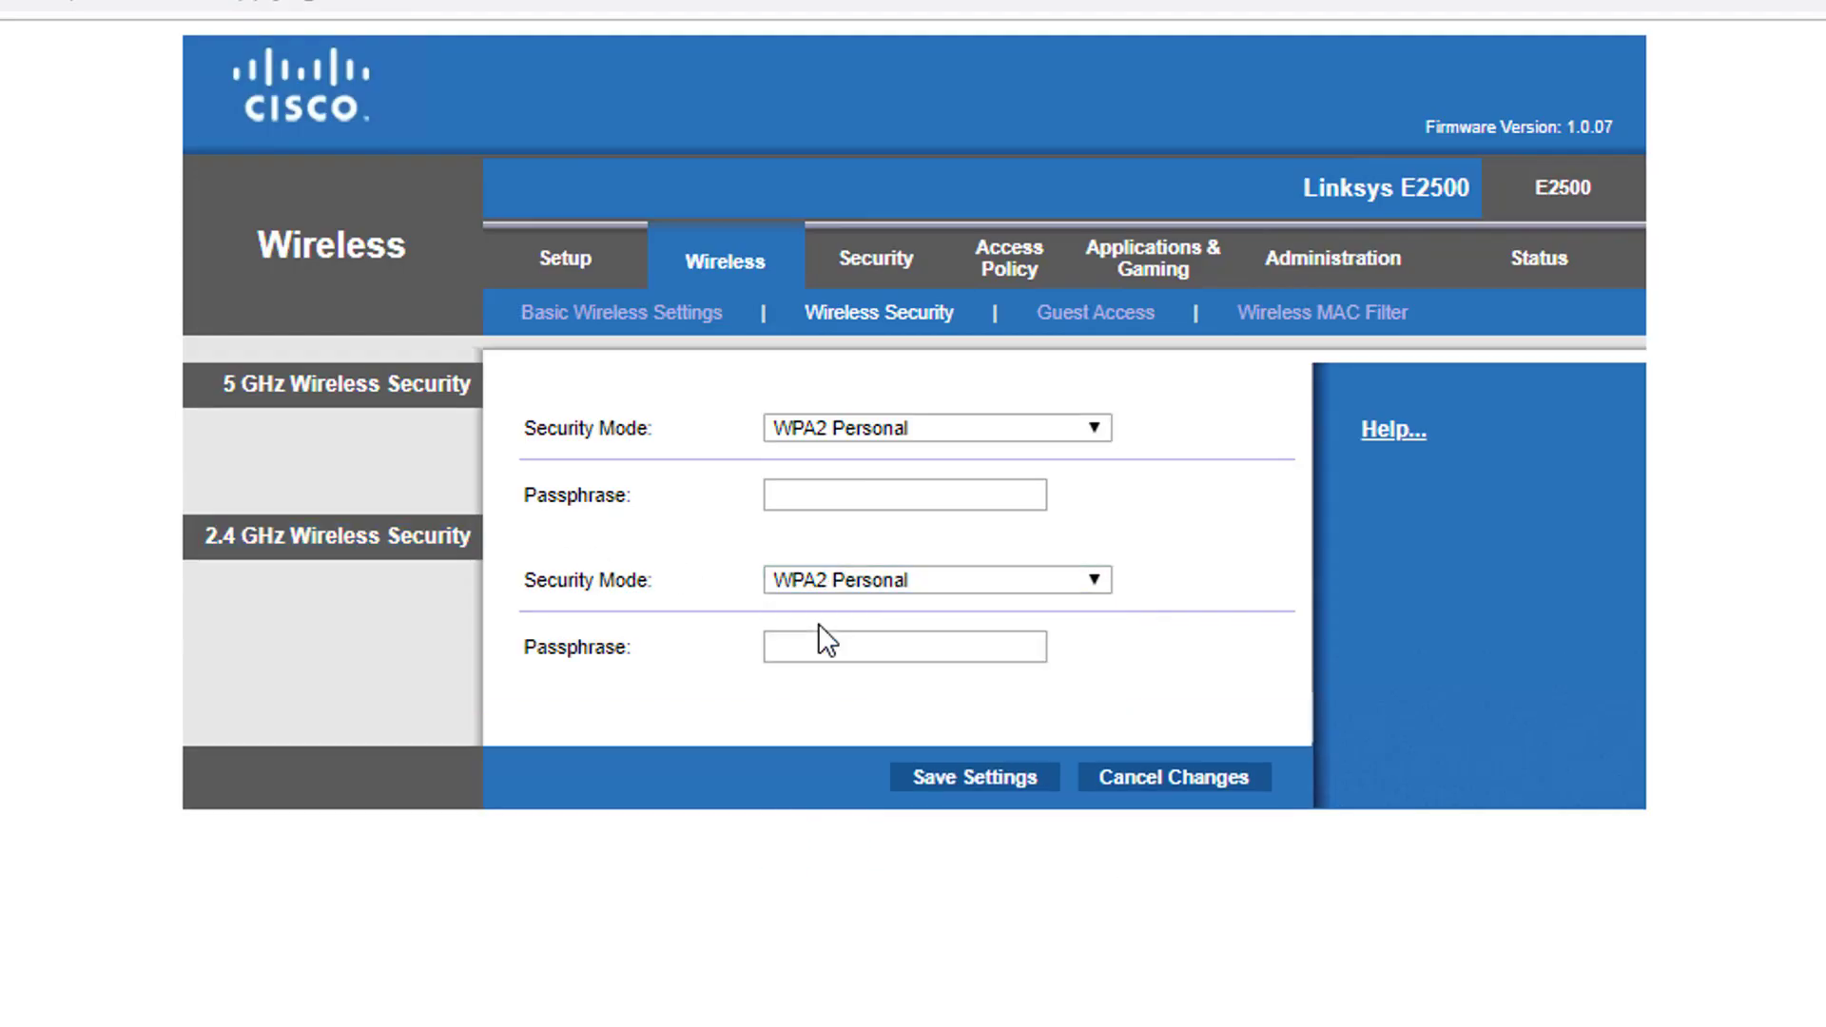
# Enter the main router's passphrase for both bands and save the security settings
pyautogui.click(854, 502)
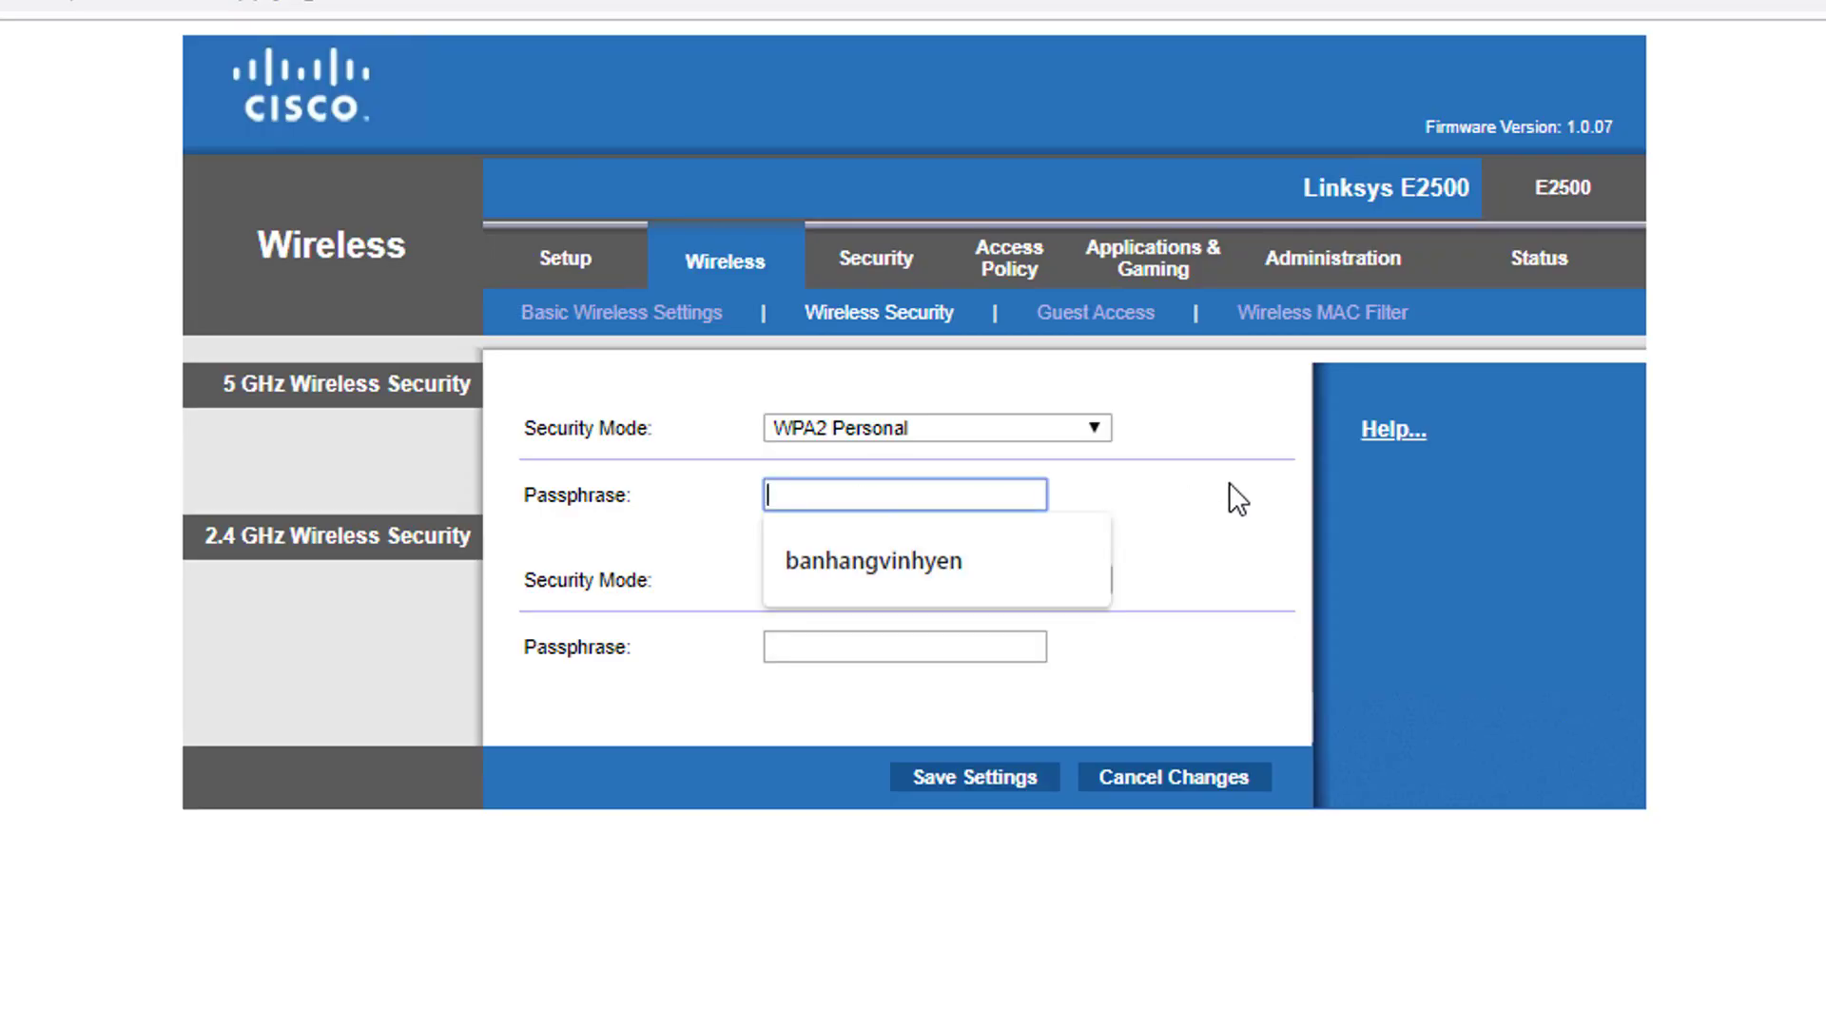
pyautogui.write('123456789')
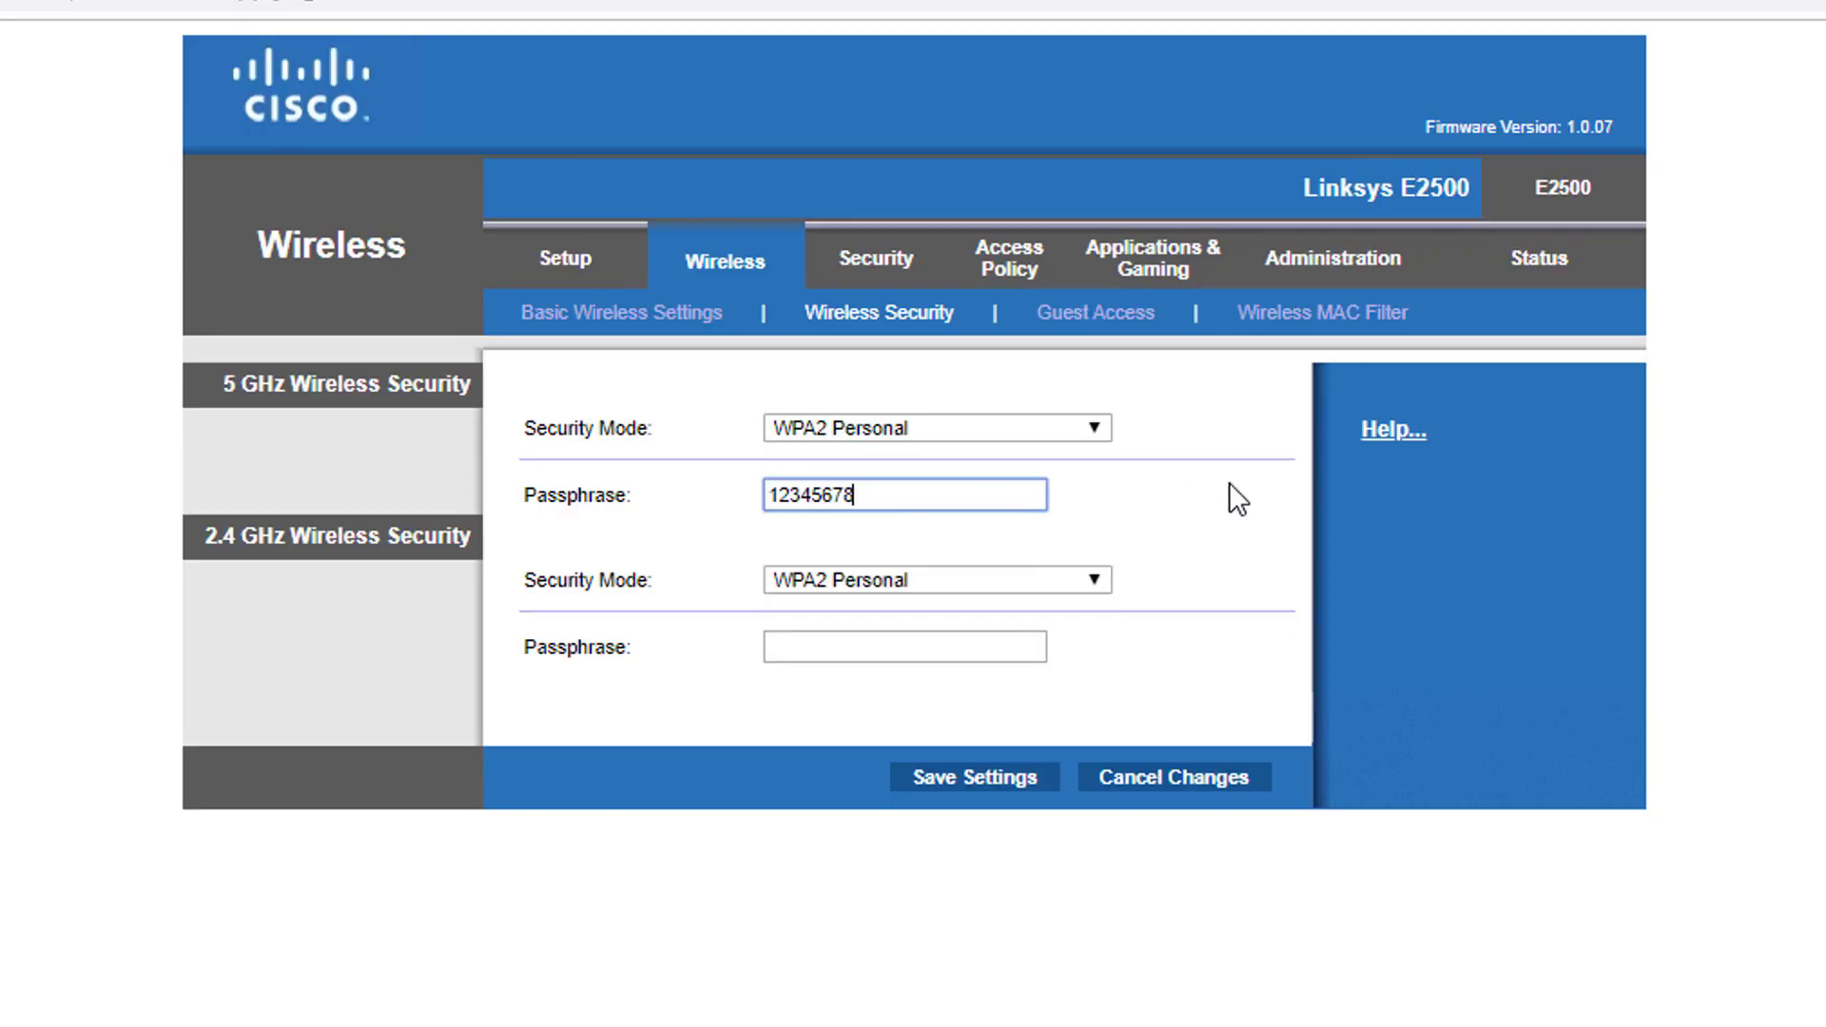
pyautogui.click(968, 641)
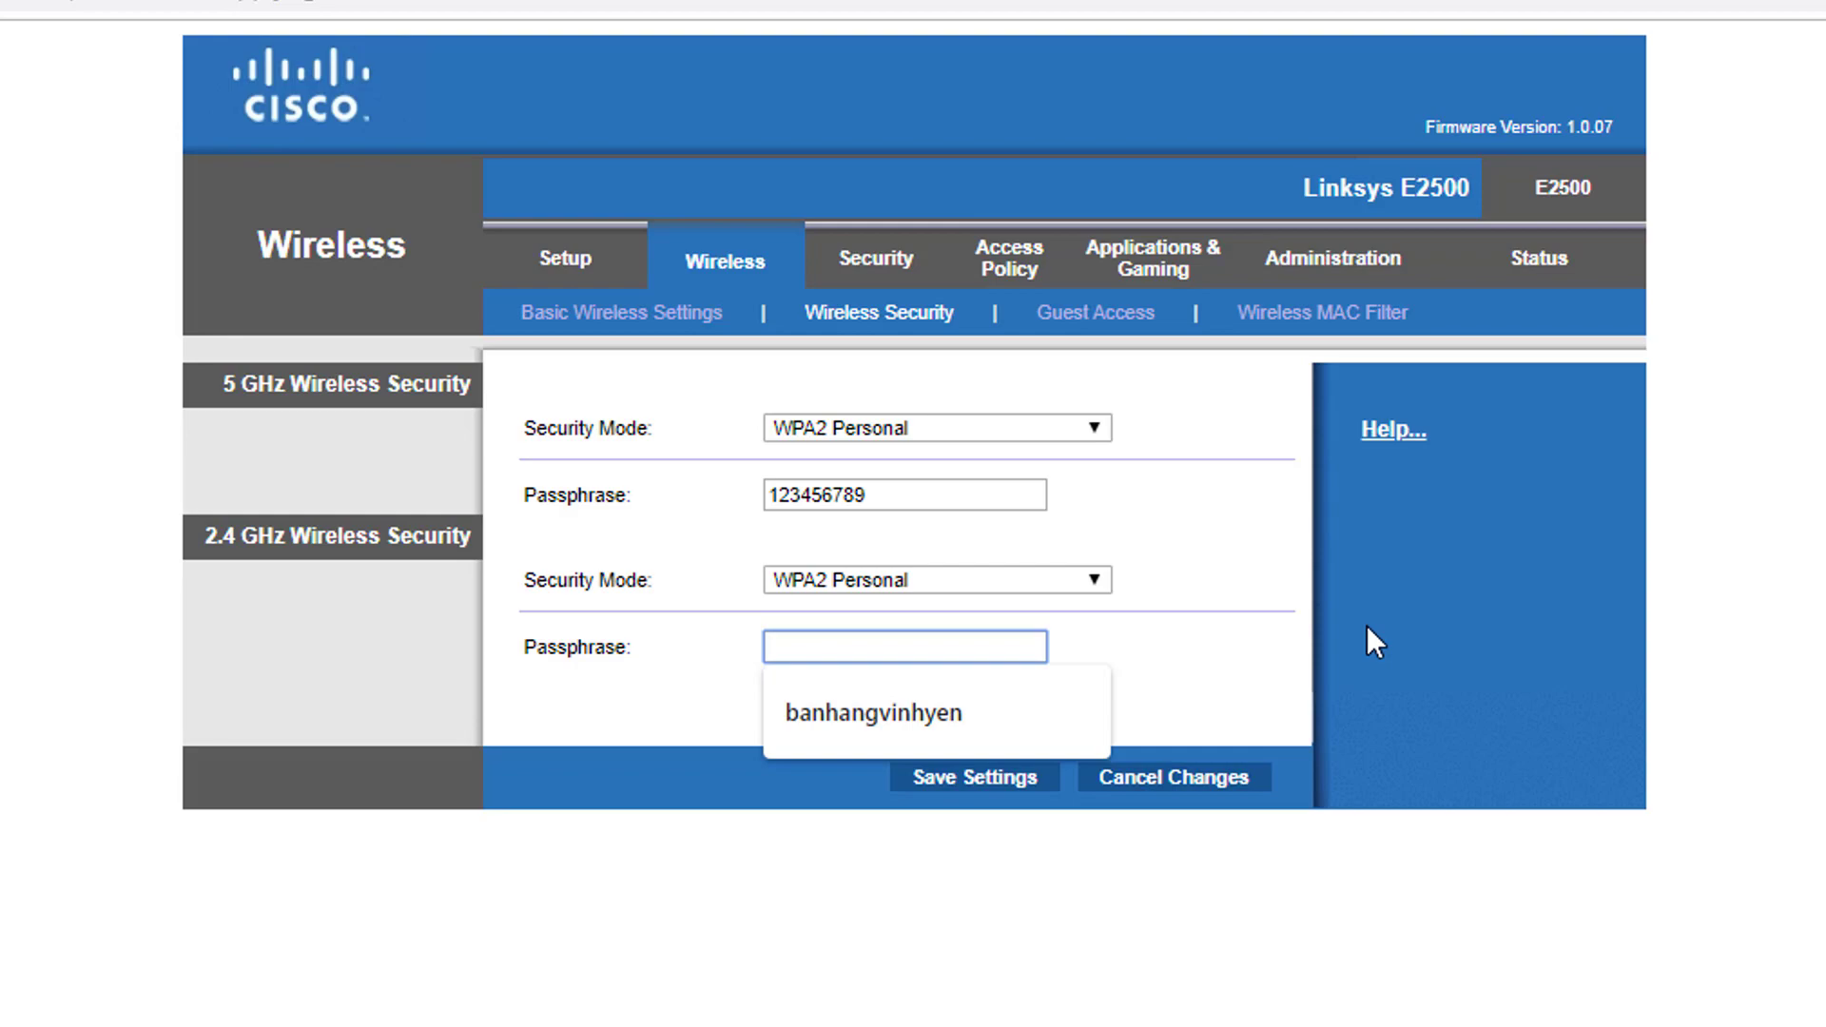
pyautogui.write('123456789')
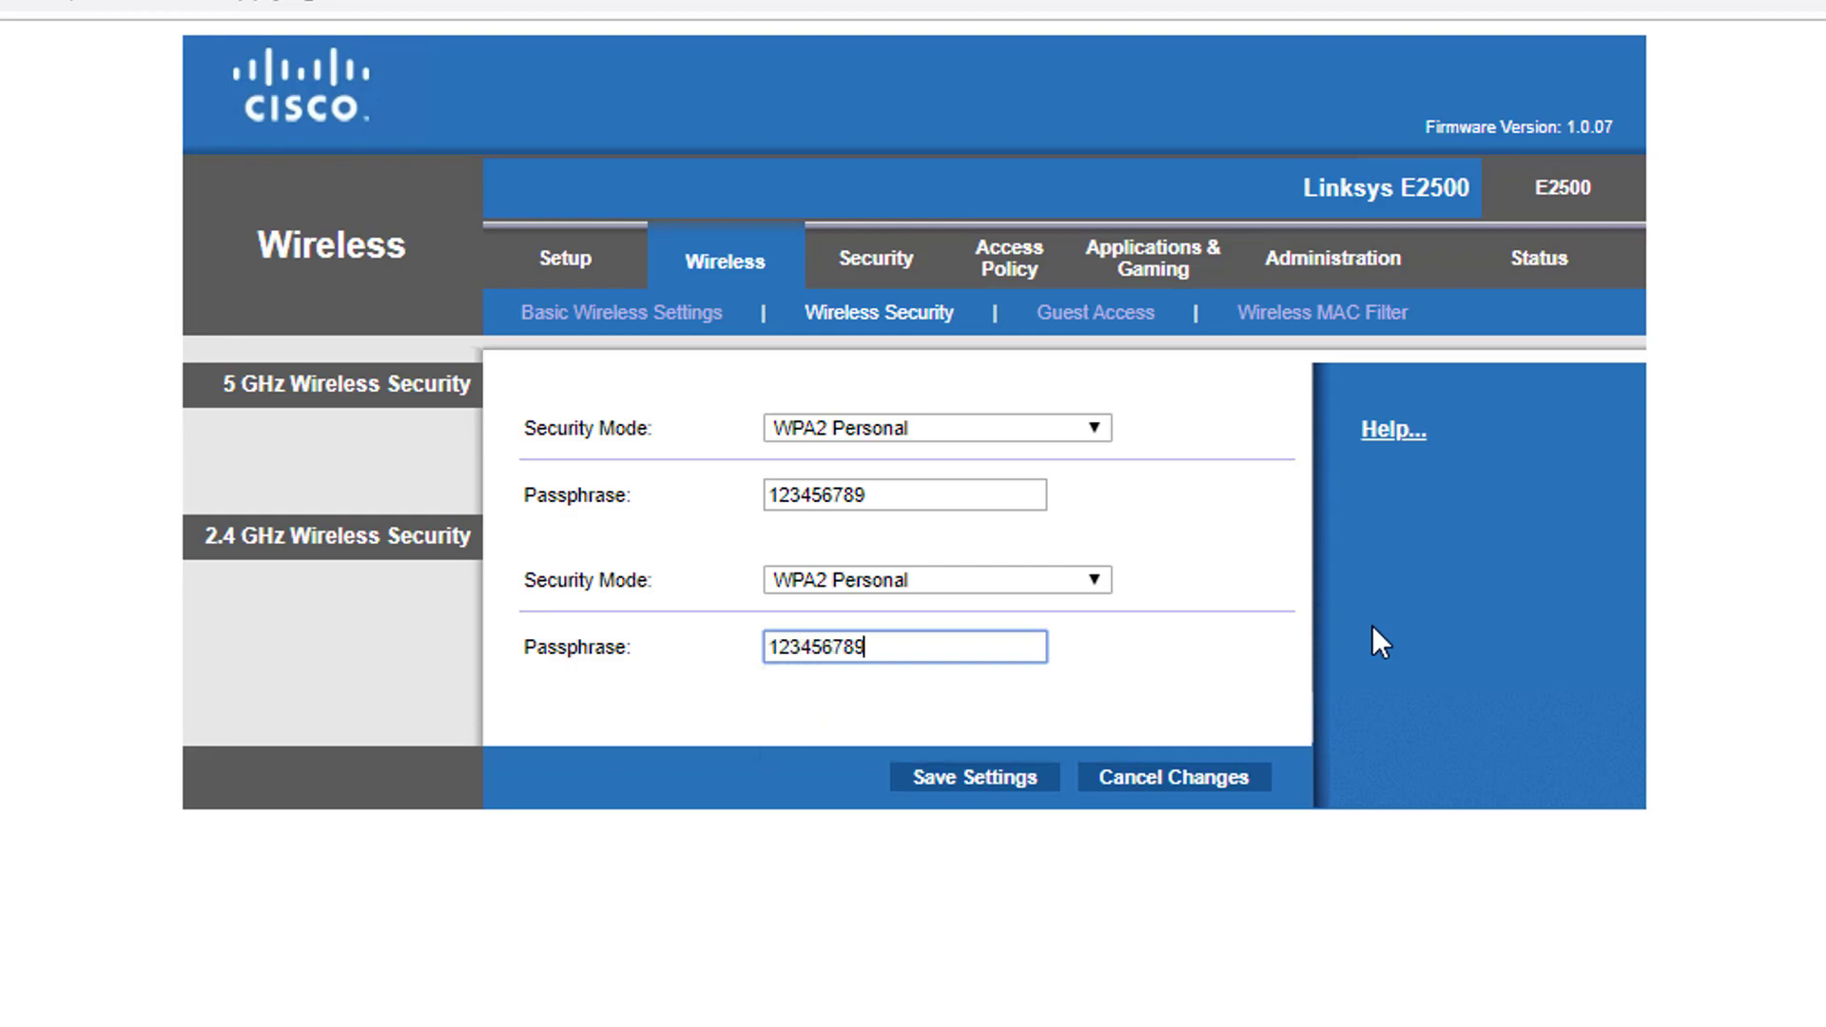
pyautogui.click(982, 779)
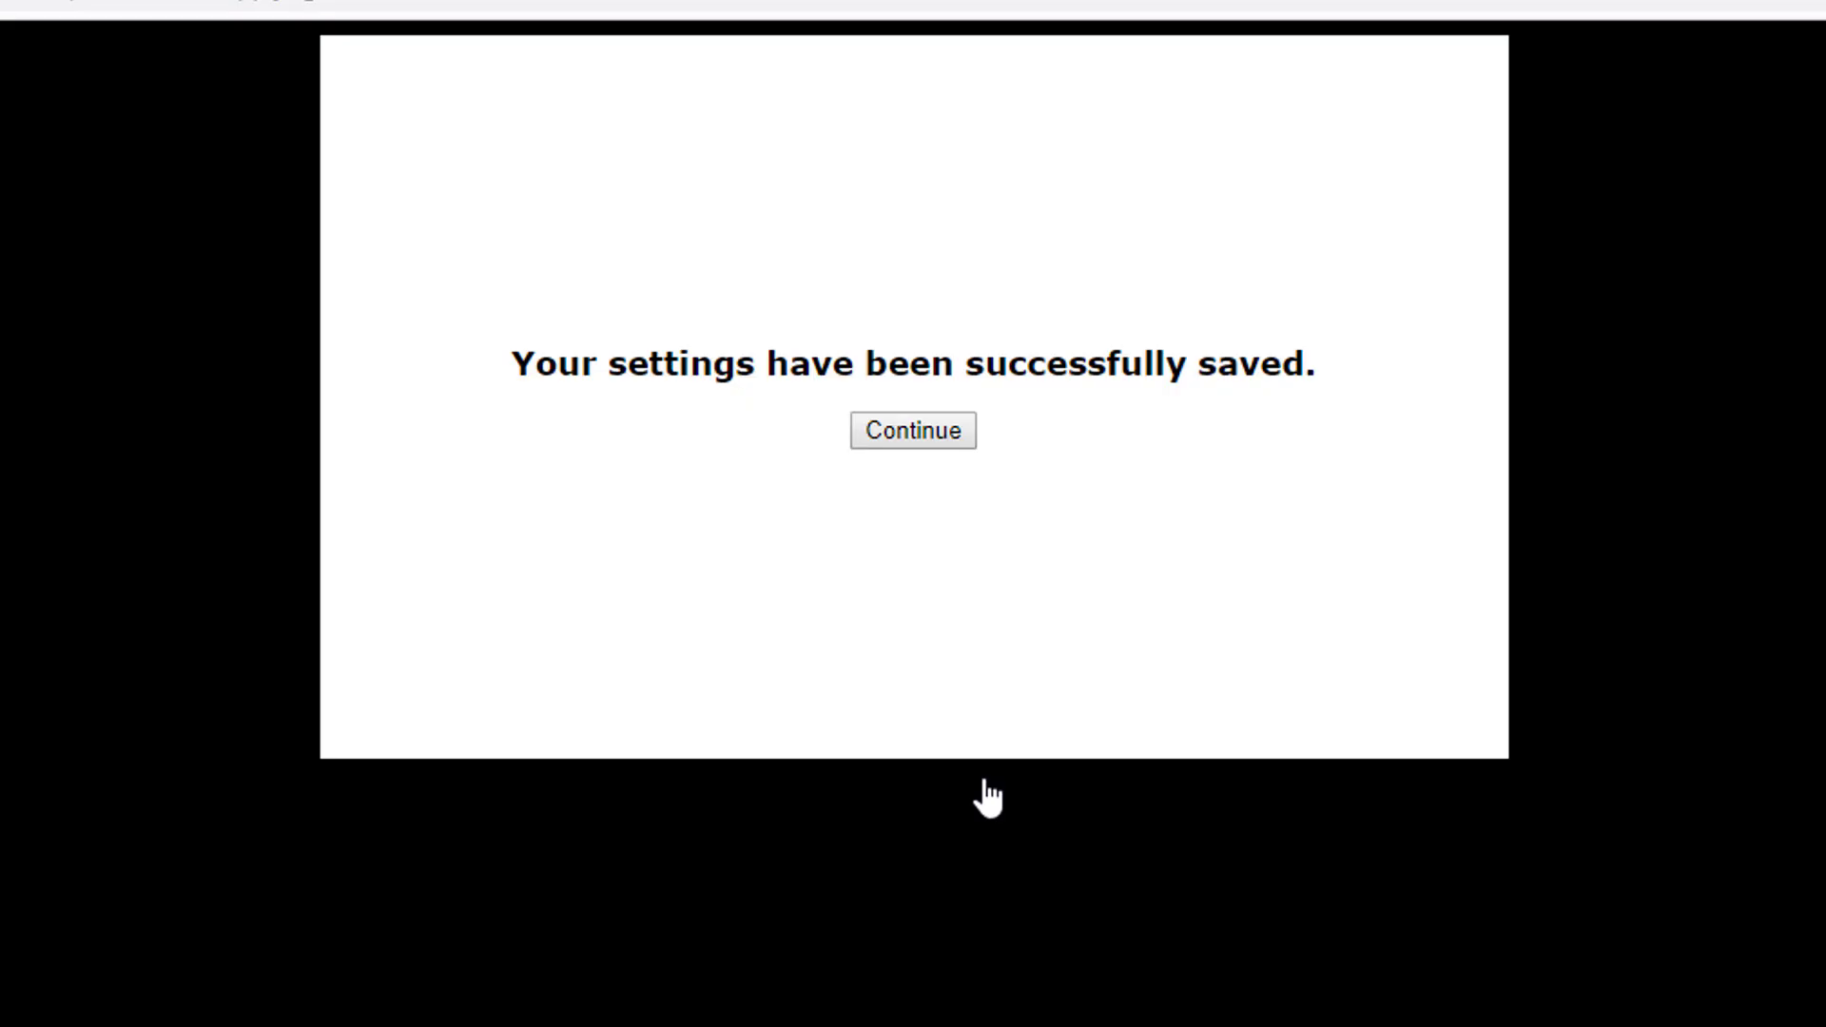
pyautogui.click(939, 432)
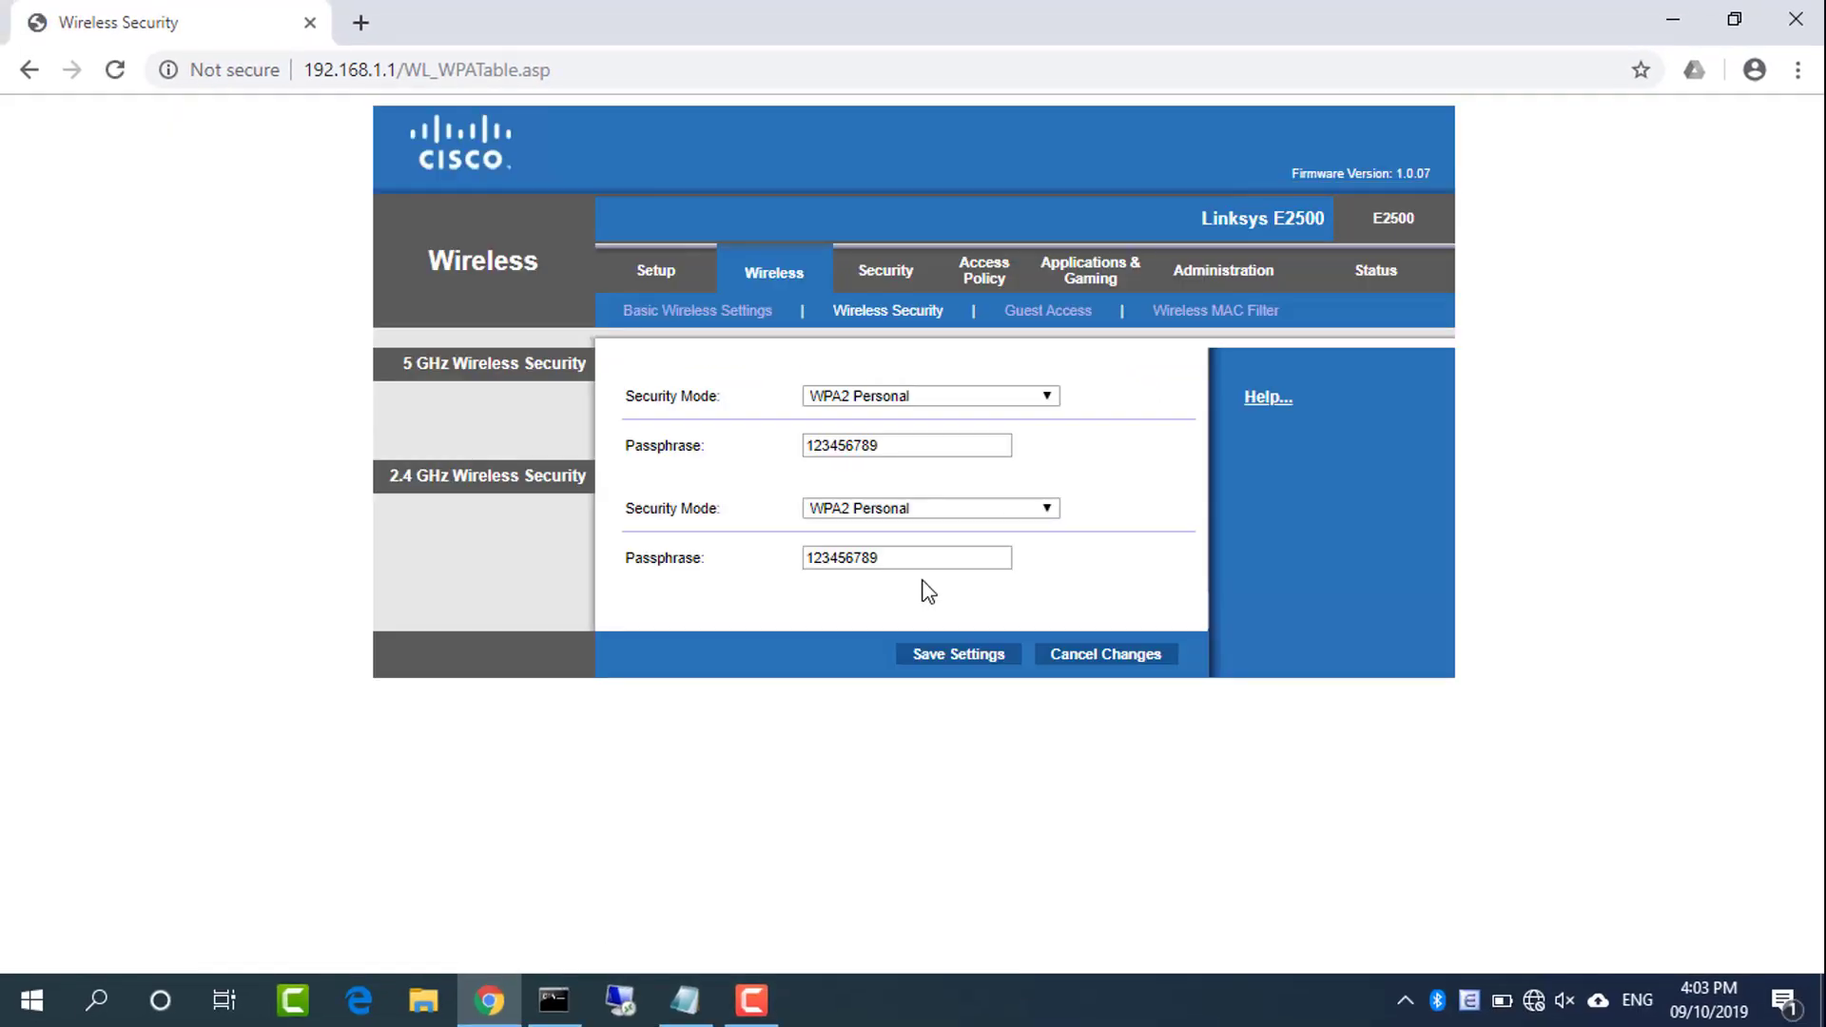
# Copy Router 1's Wi-Fi password onto Router 2's Password line in Notepad
pyautogui.moveTo(686, 996)
pyautogui.click(720, 953)
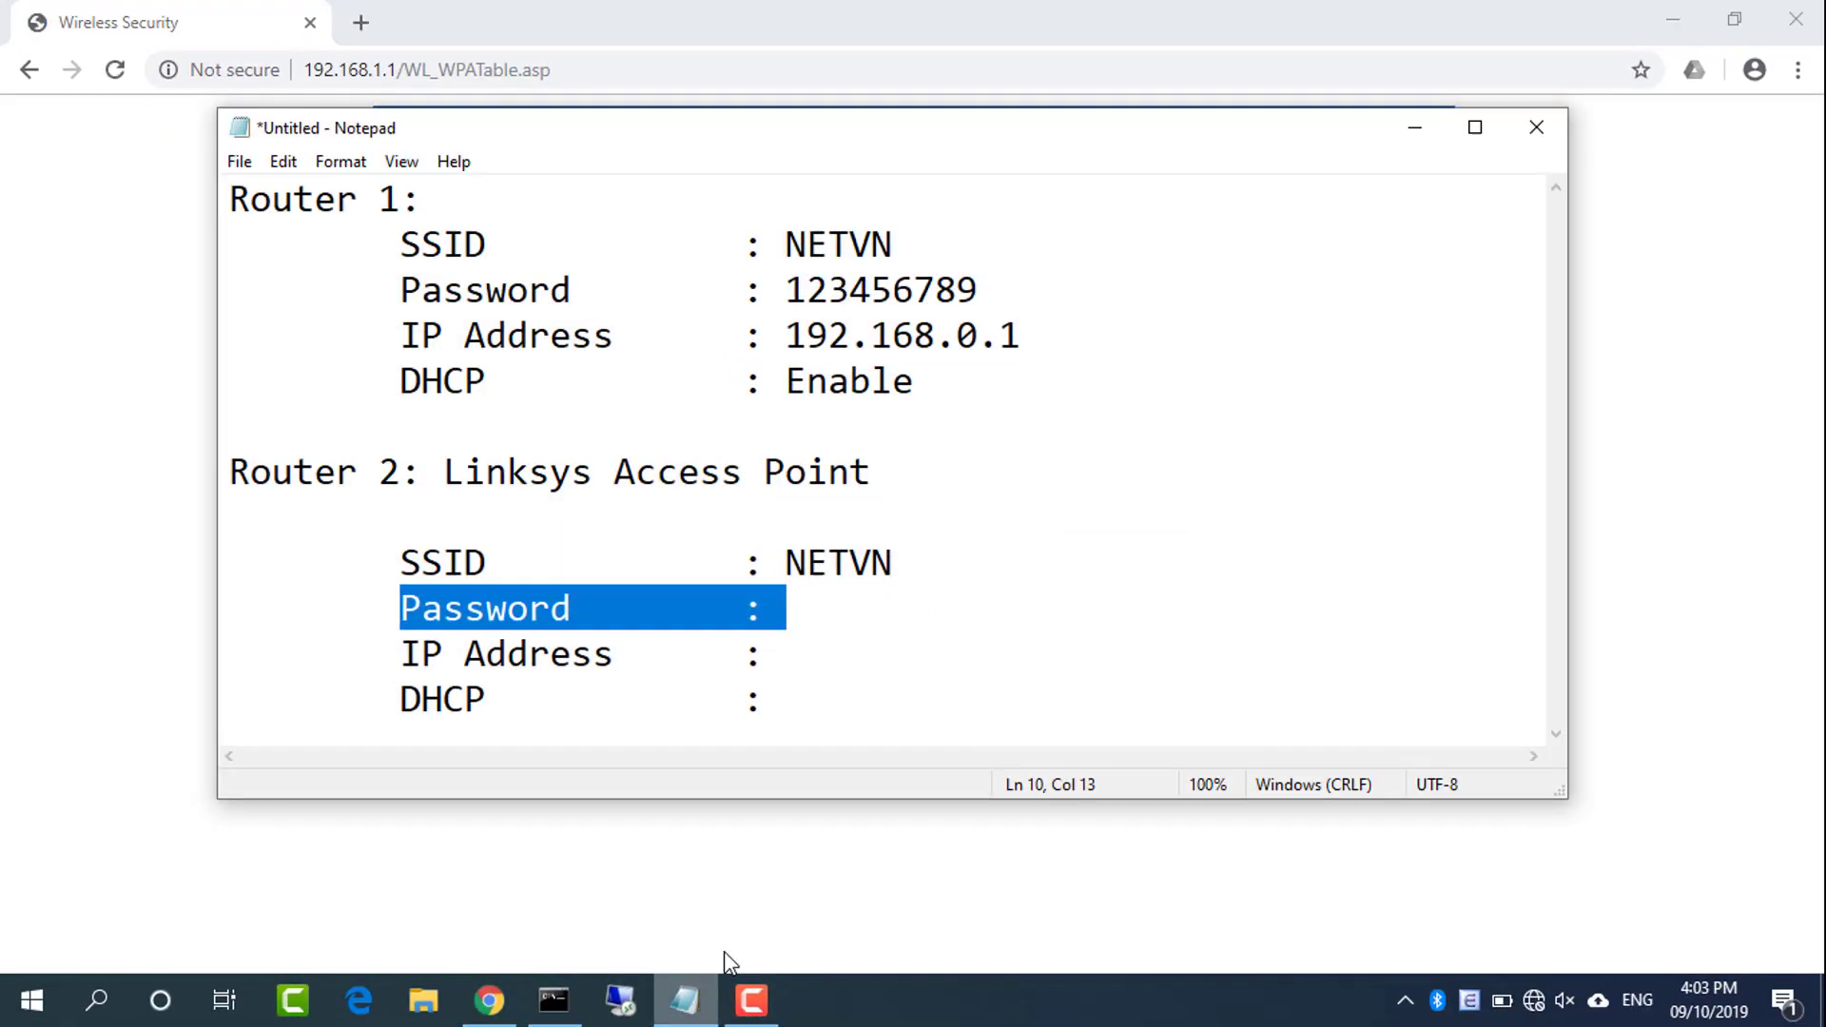
pyautogui.moveTo(403, 290); pyautogui.dragTo(984, 290)
pyautogui.click(939, 290)
pyautogui.doubleClick(939, 290)
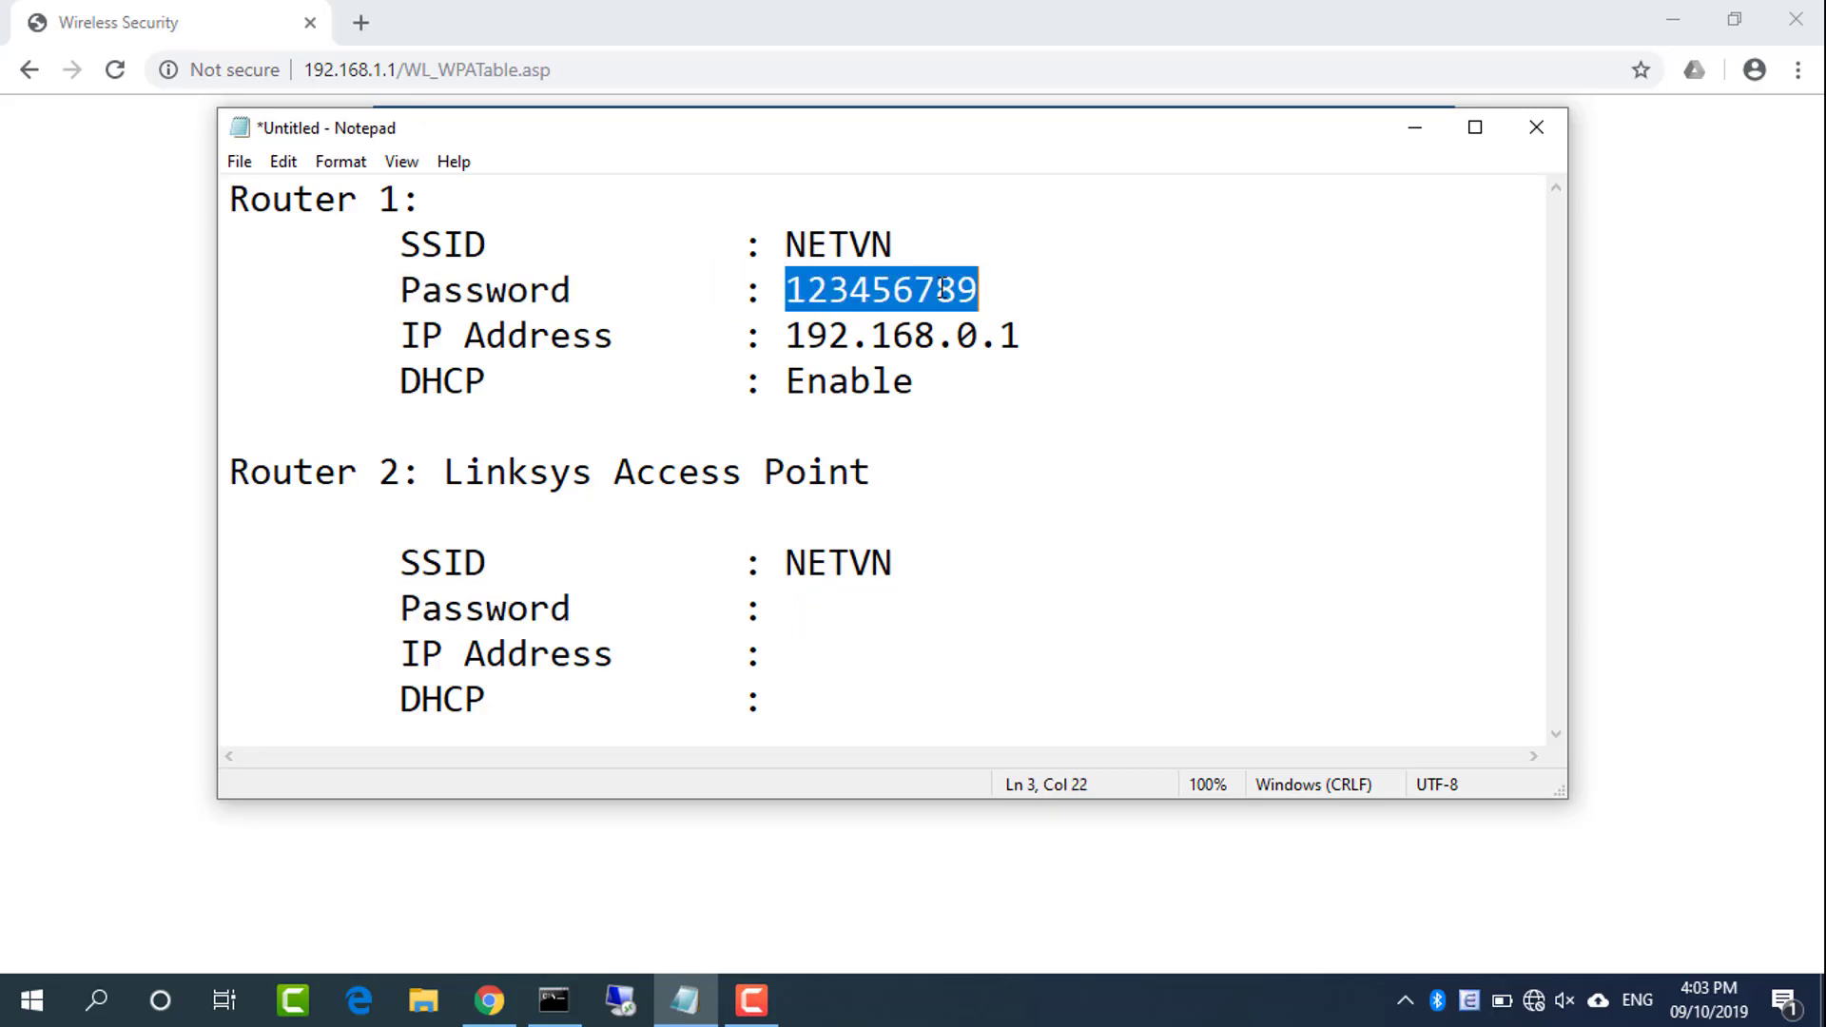
pyautogui.hotkey('ctrl', 'c')
pyautogui.click(822, 606)
pyautogui.hotkey('ctrl', 'v')
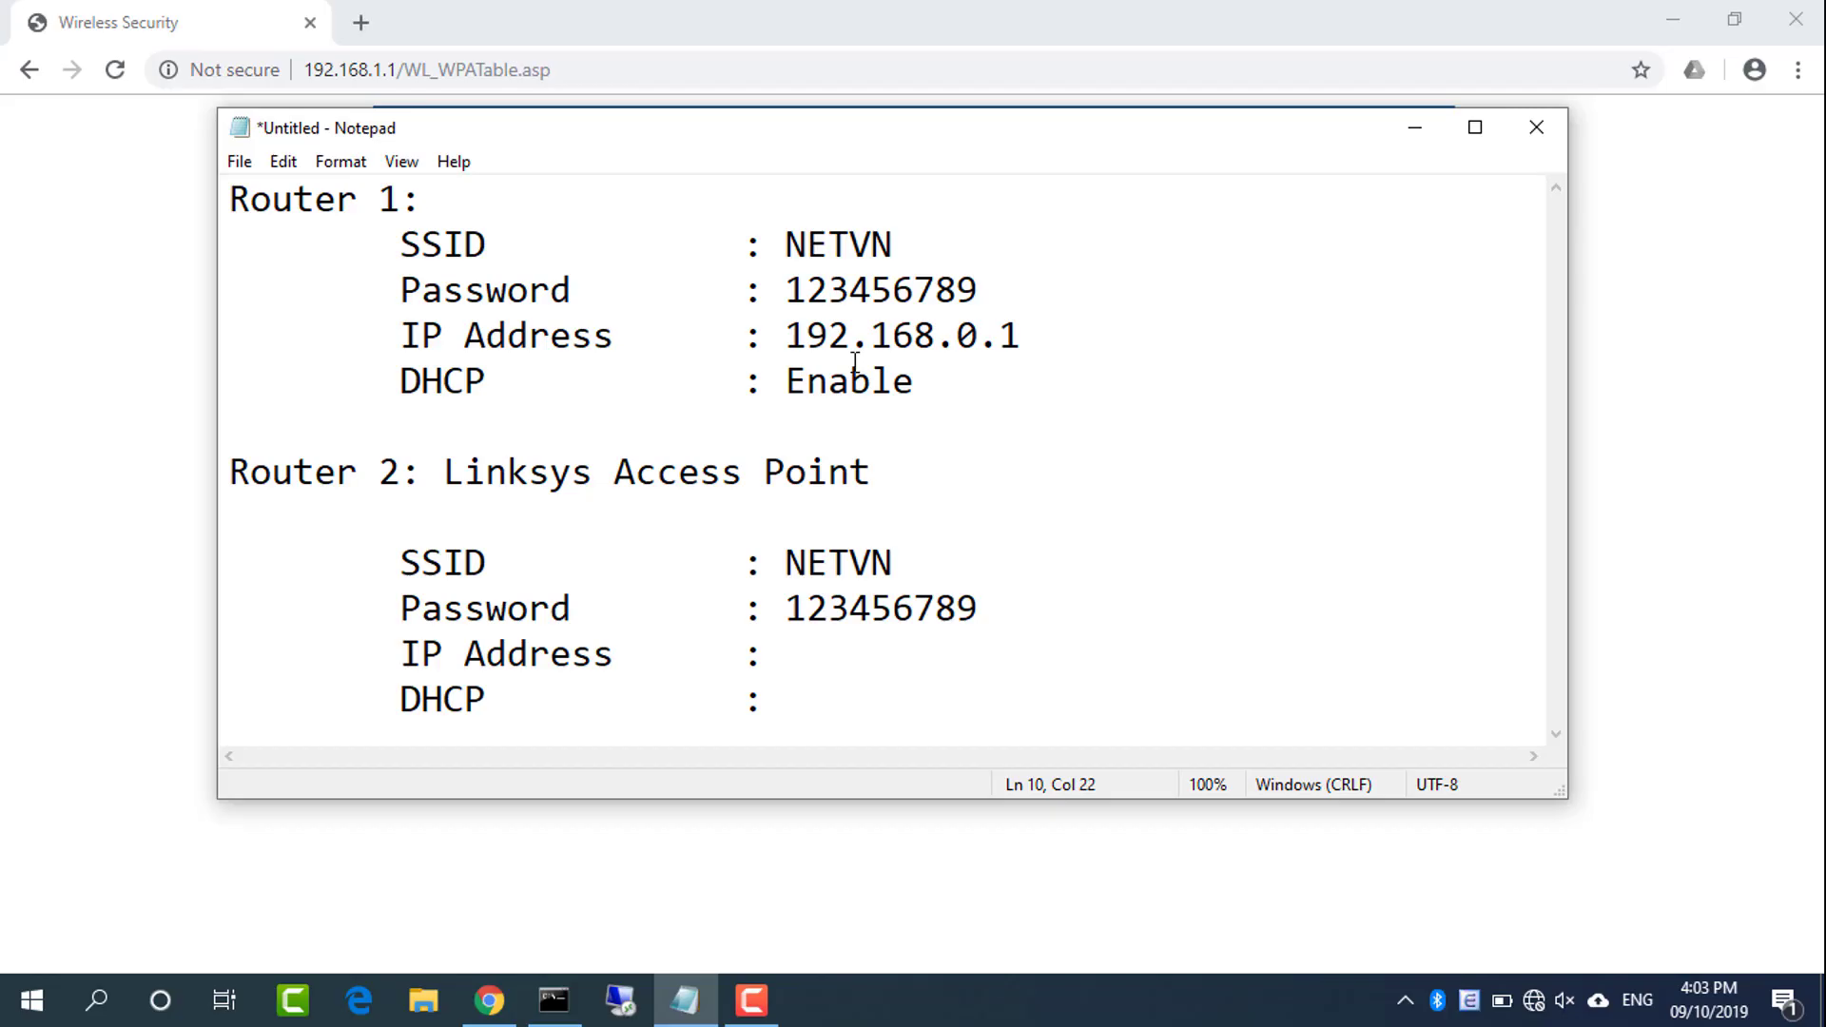
pyautogui.doubleClick(870, 244)
pyautogui.doubleClick(874, 562)
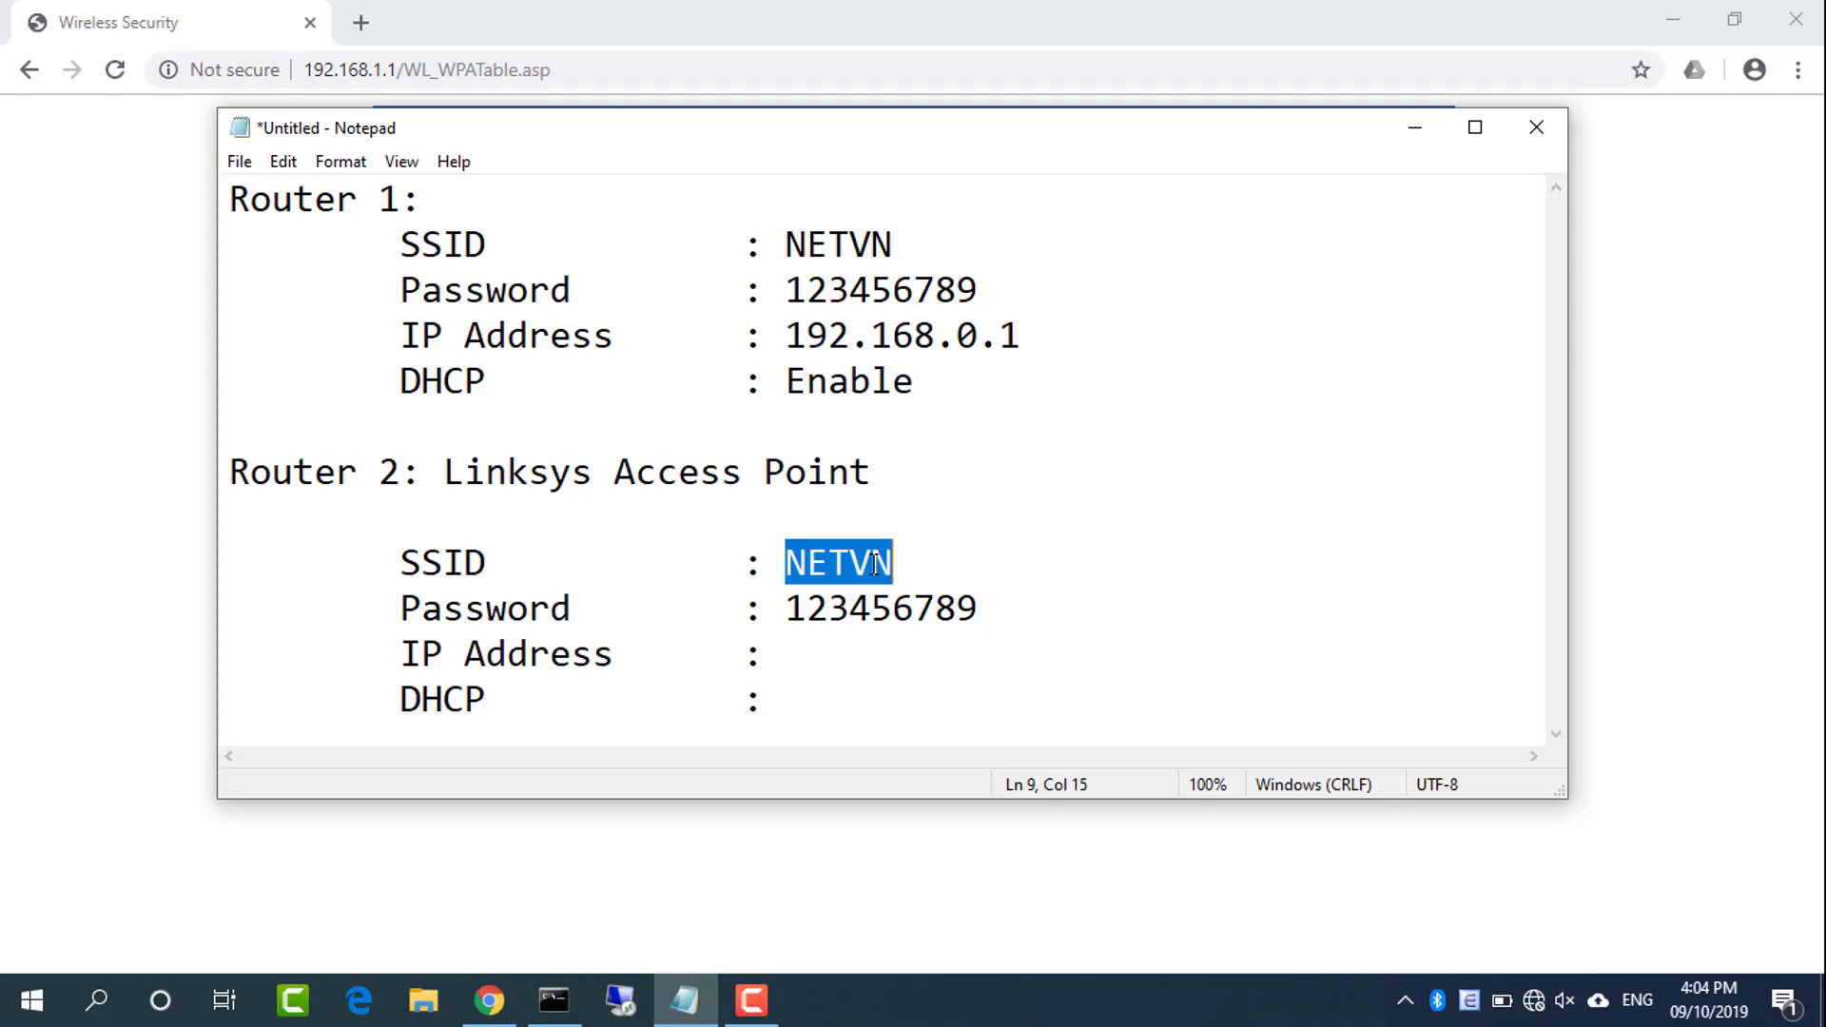
pyautogui.click(494, 1000)
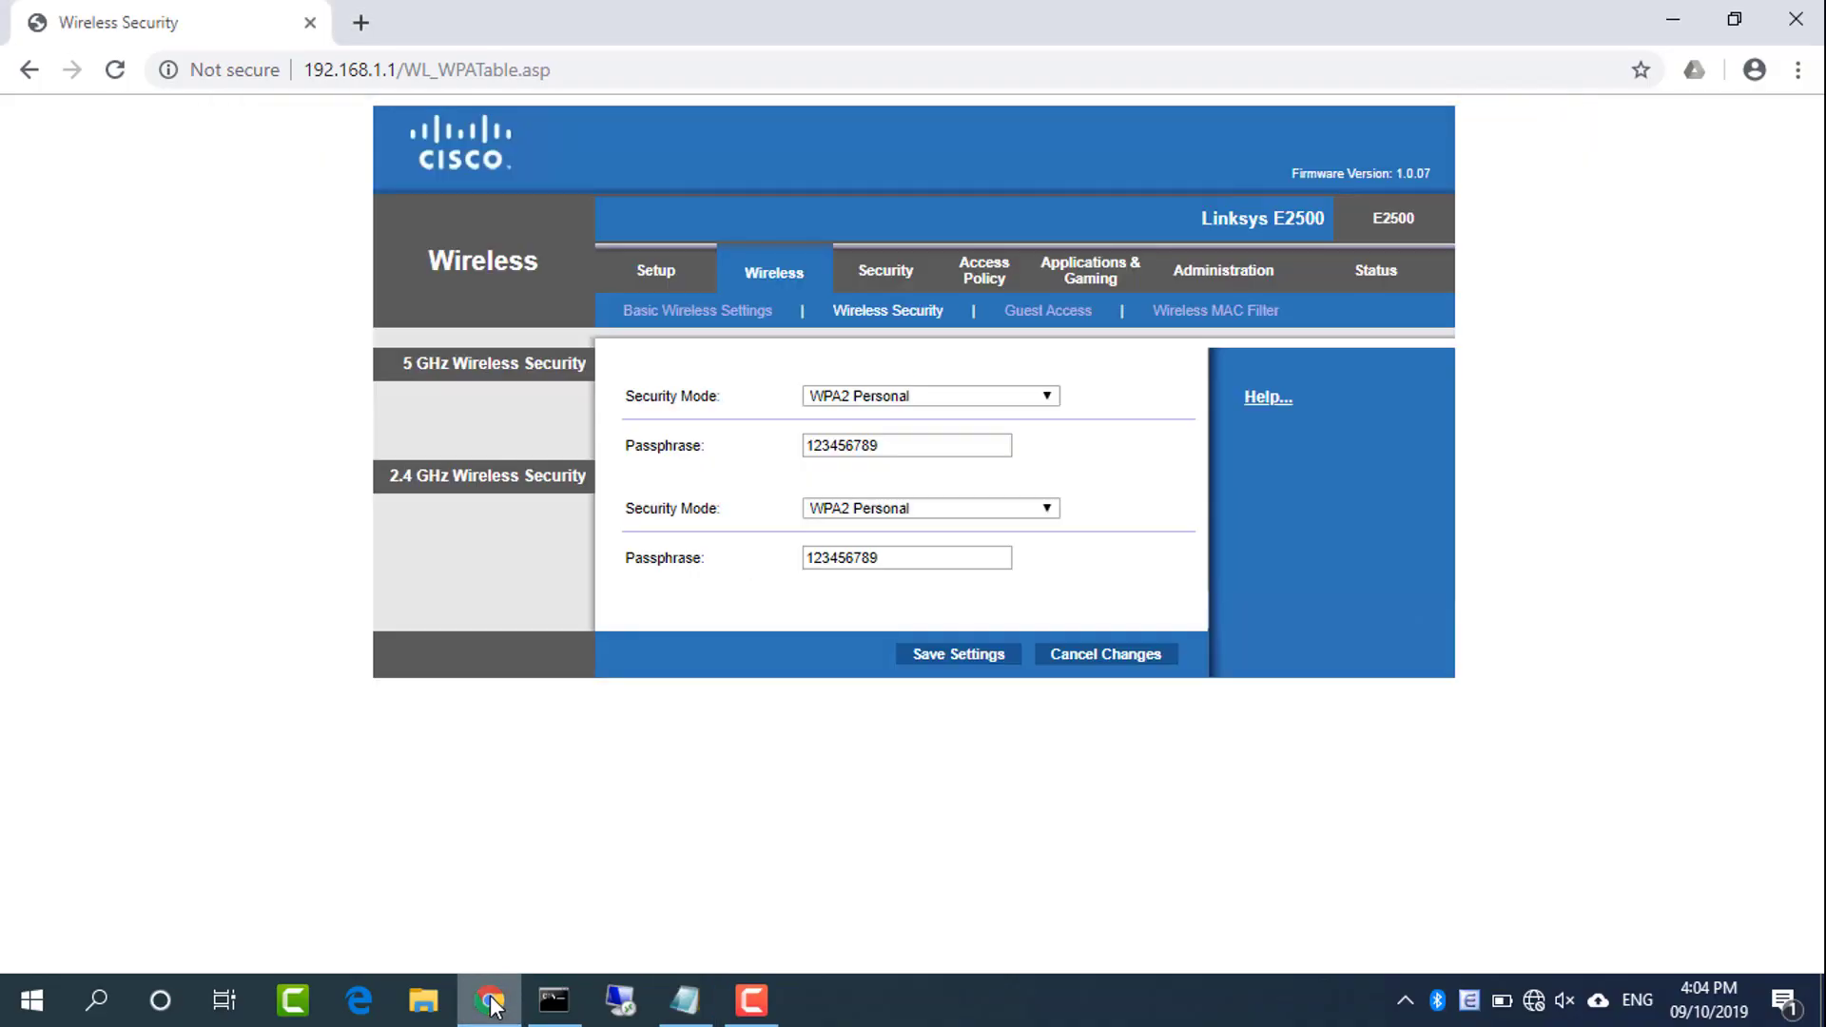
# Open Basic Setup, ticking 'Do not show me this again' on the advanced utility warning
pyautogui.click(665, 282)
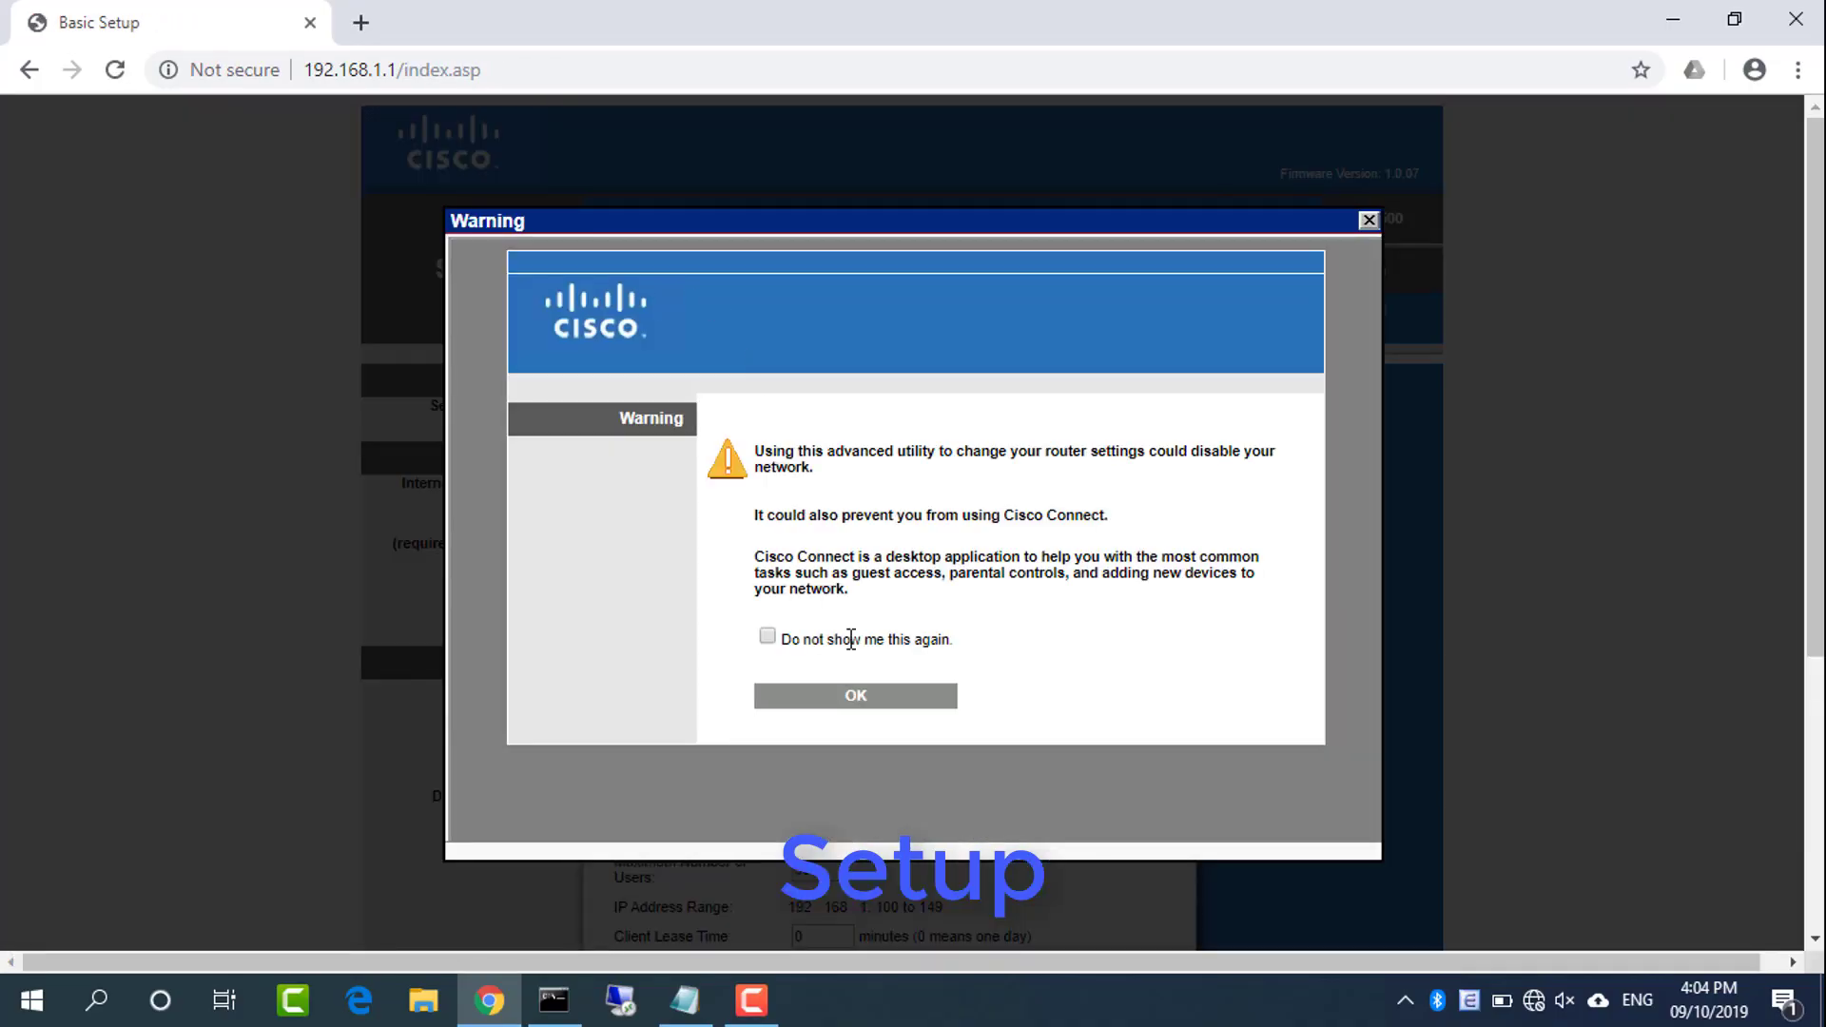
pyautogui.click(767, 636)
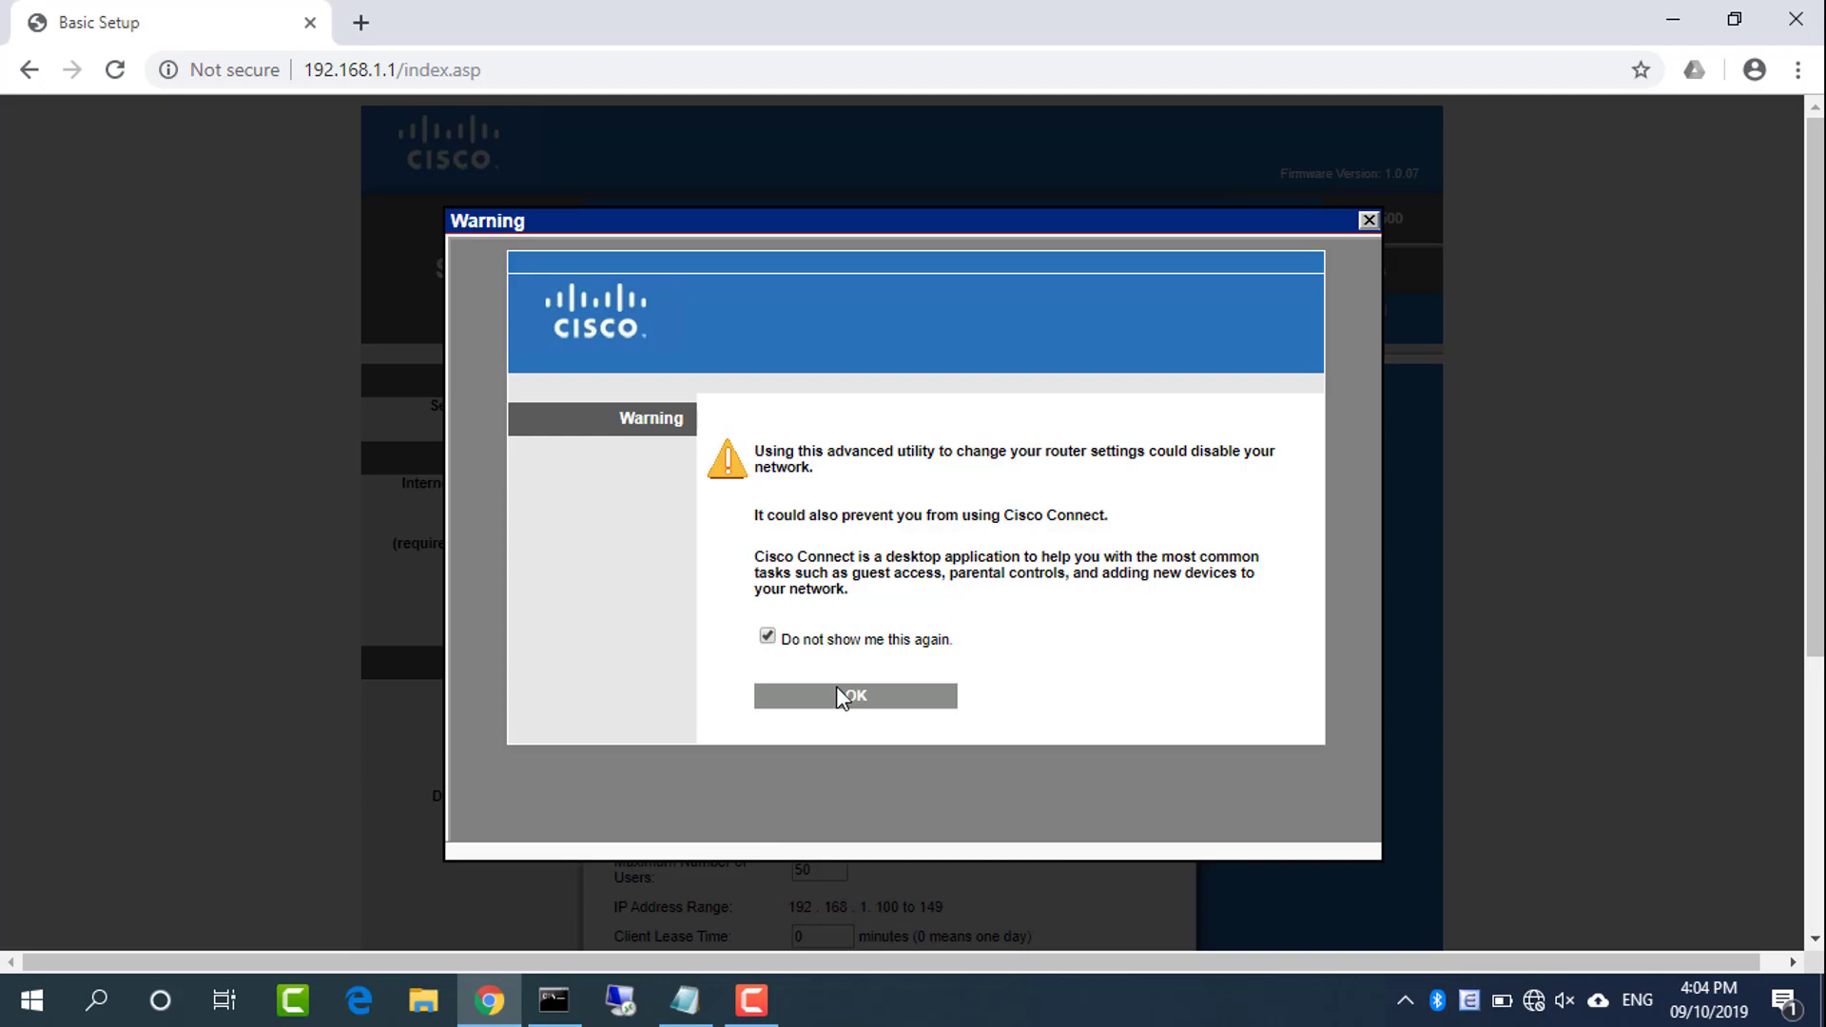
pyautogui.click(863, 702)
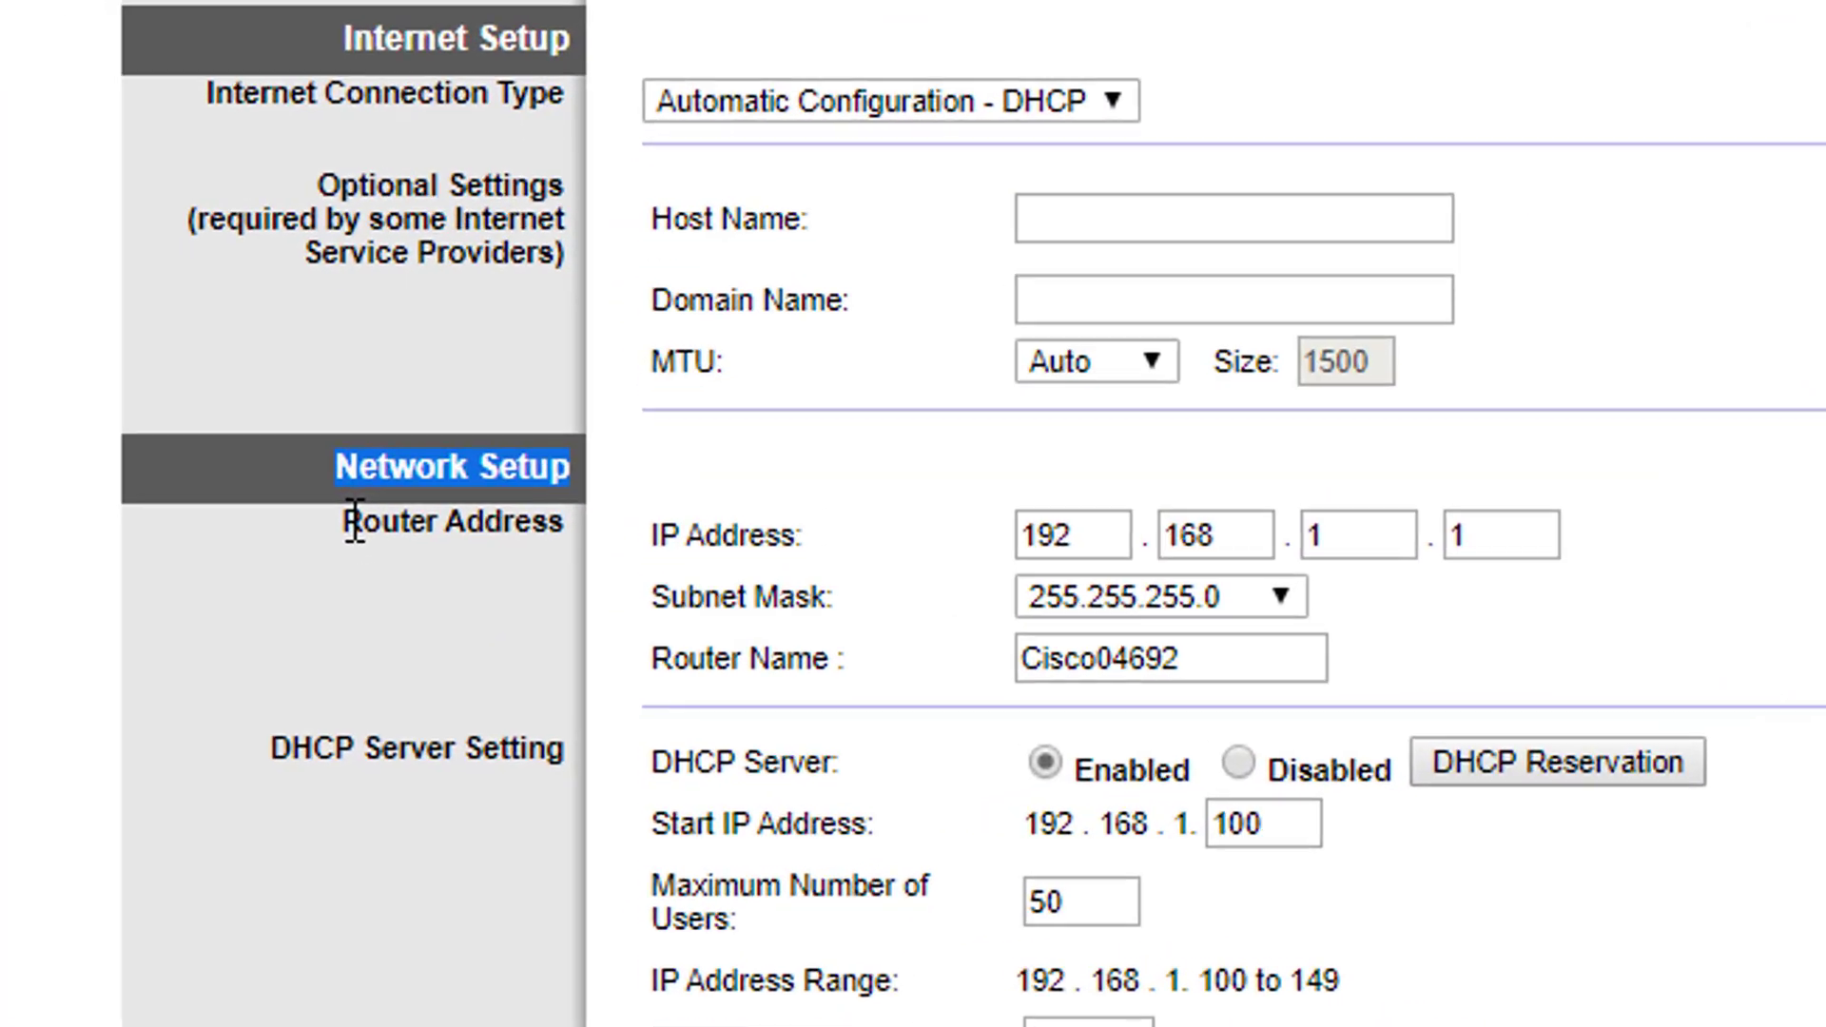
# Change the Router Address IP to 192.168.0.250
pyautogui.moveTo(467, 688); pyautogui.dragTo(587, 713)
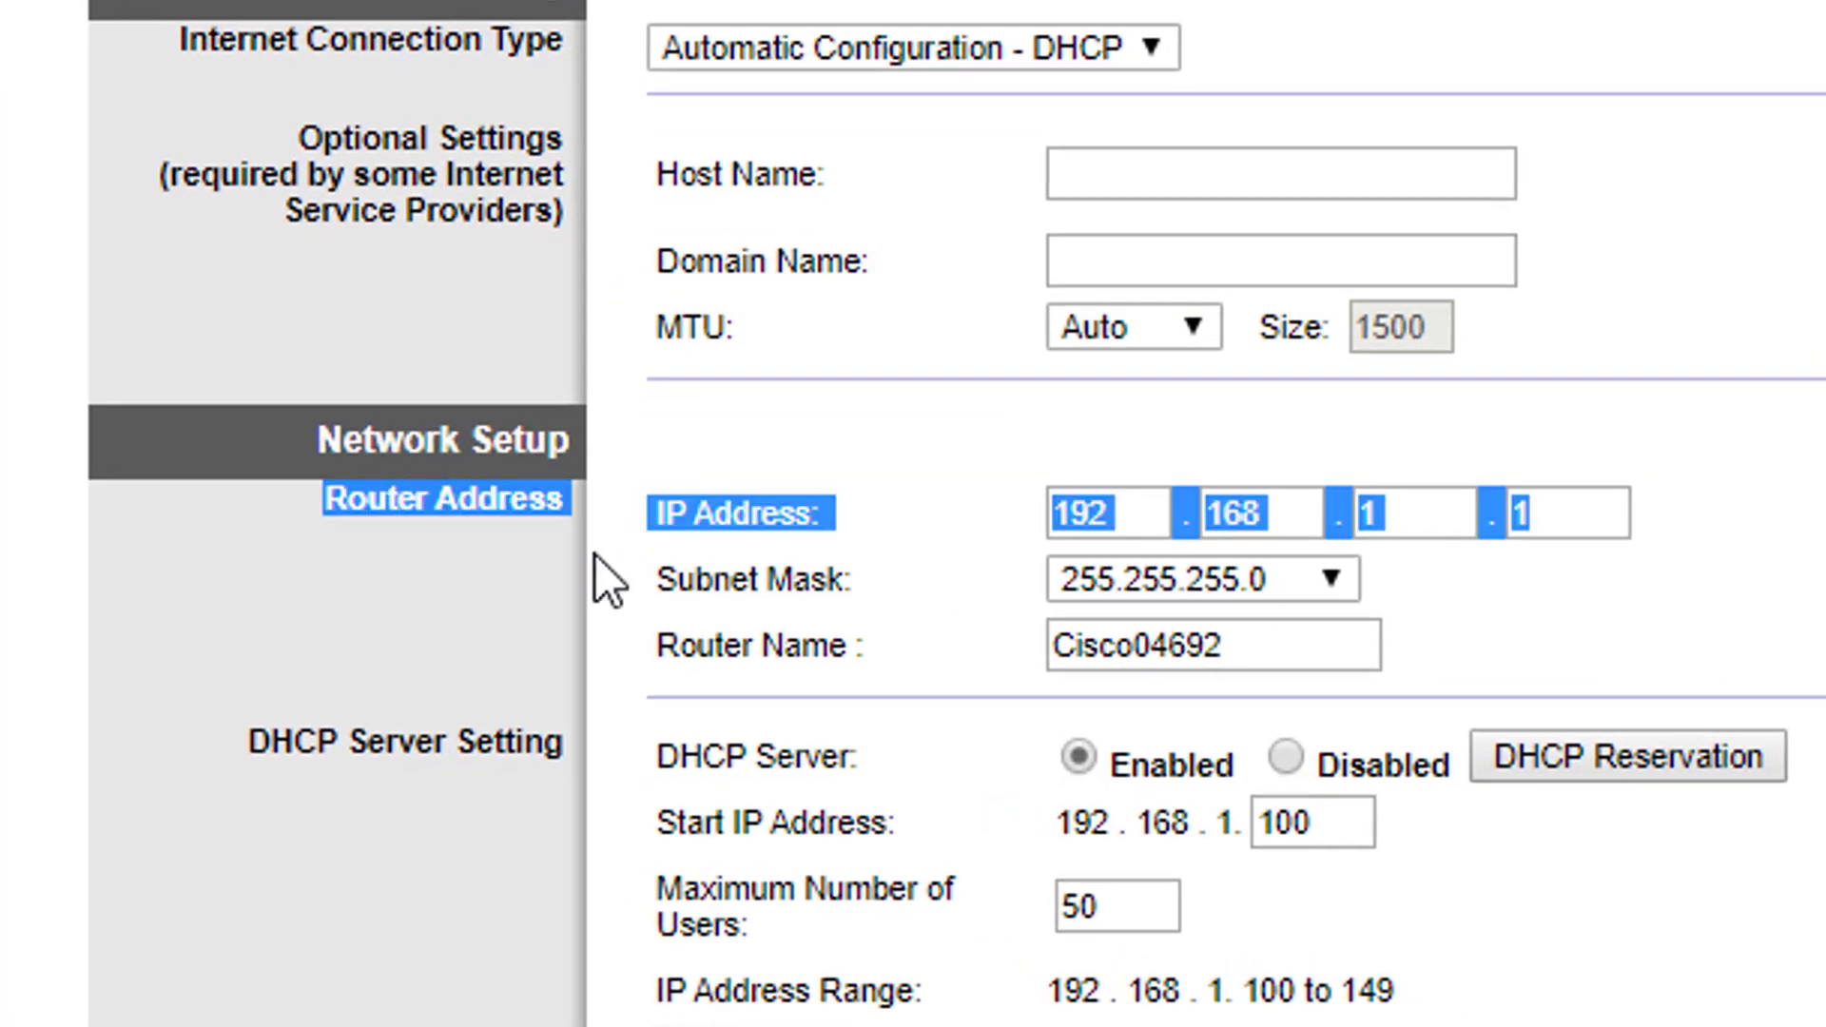
pyautogui.click(888, 528)
pyautogui.doubleClick(1416, 528)
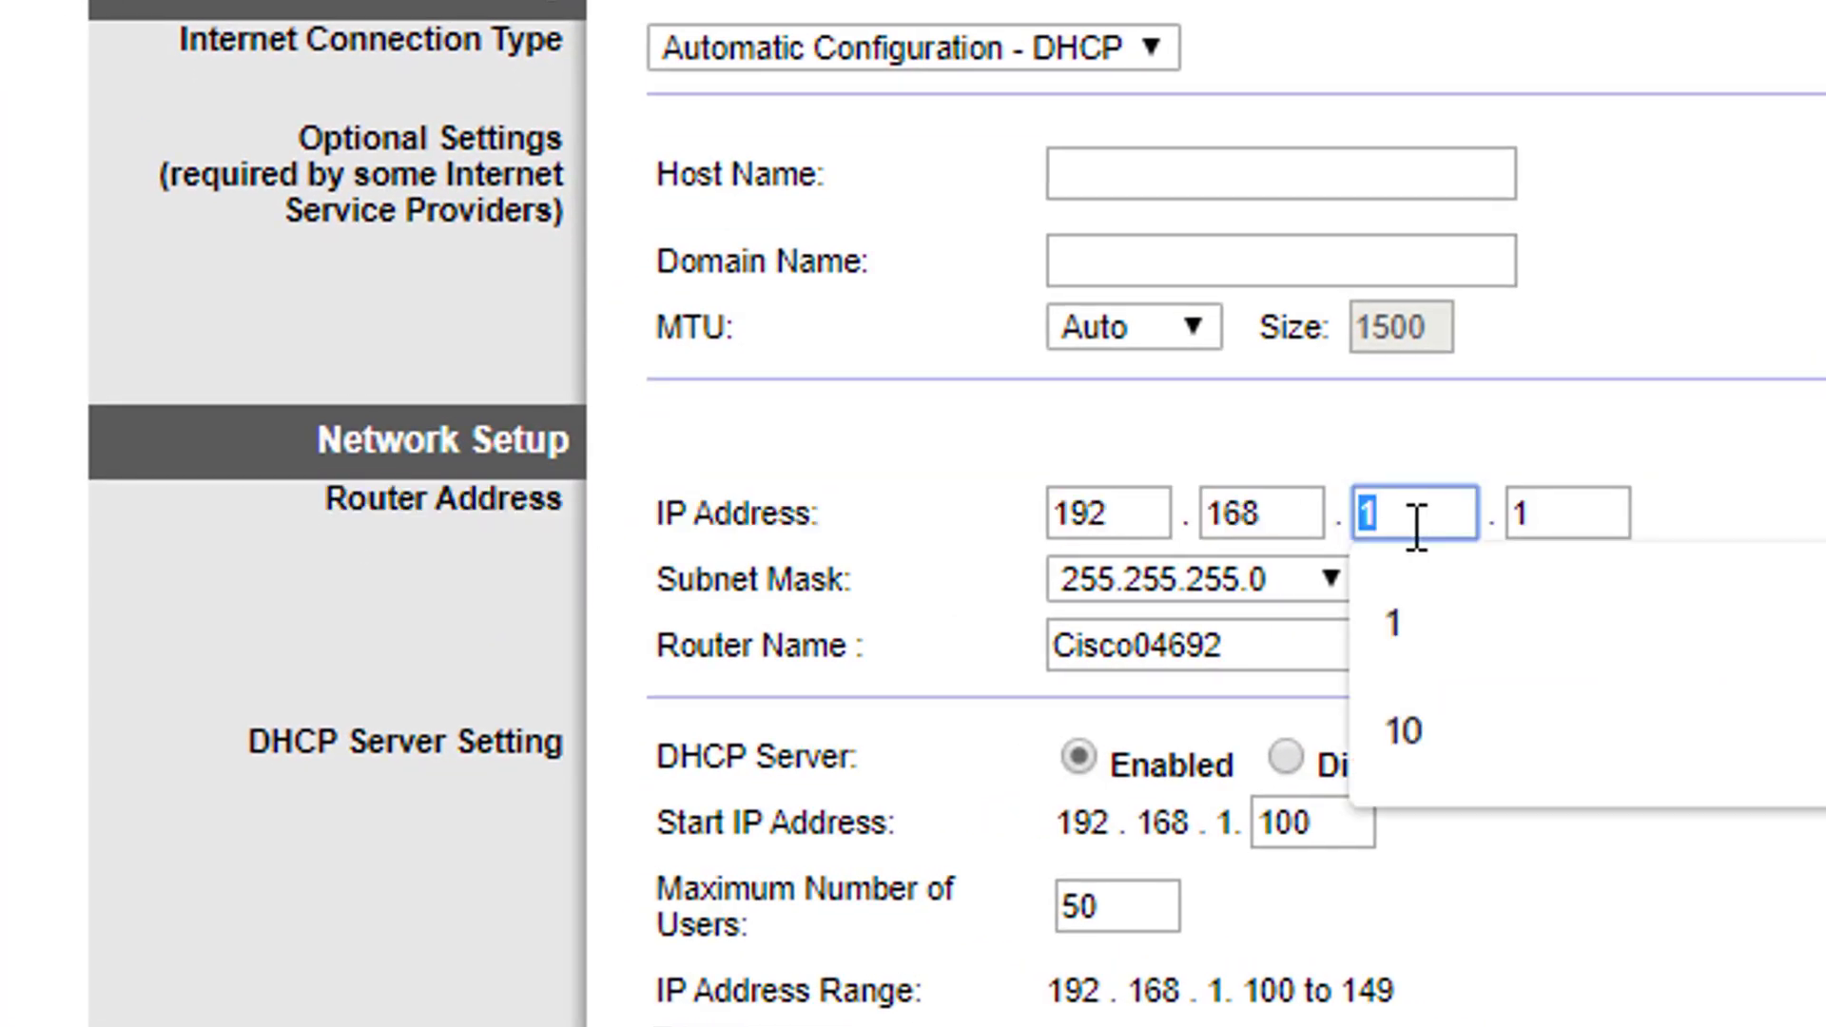
pyautogui.write('0')
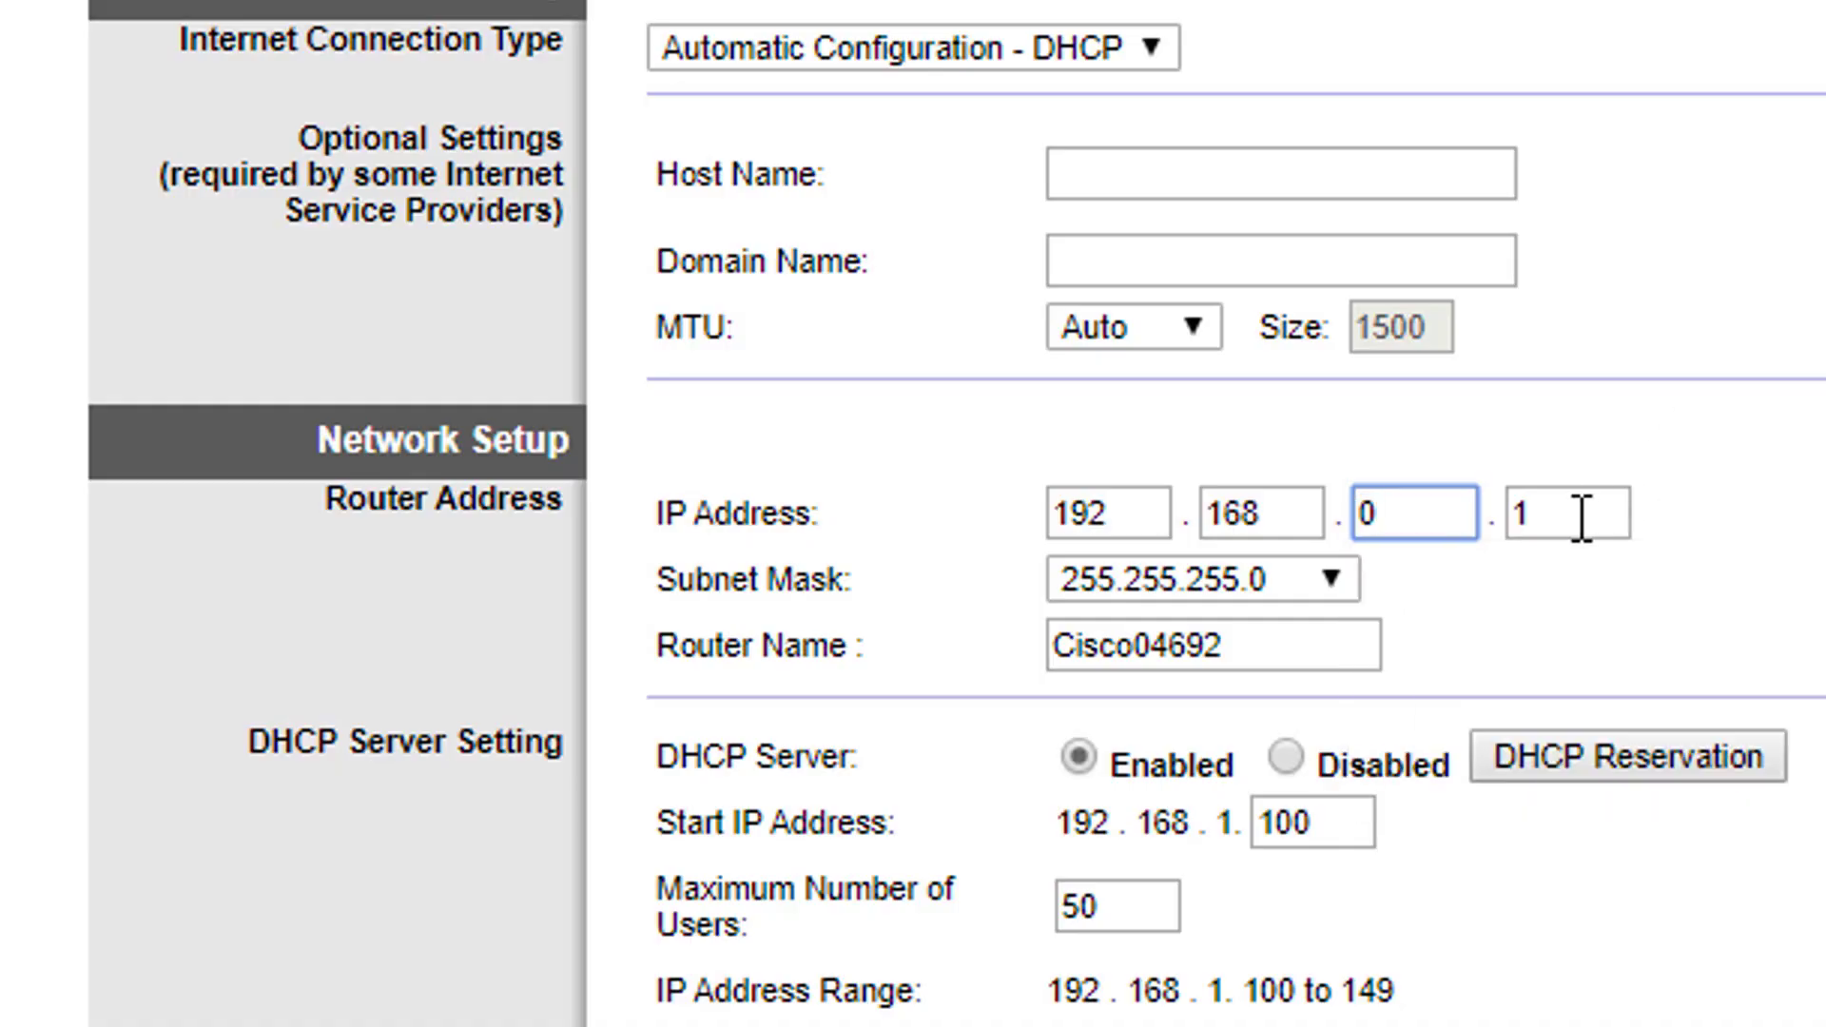
pyautogui.doubleClick(1580, 518)
pyautogui.write('250')
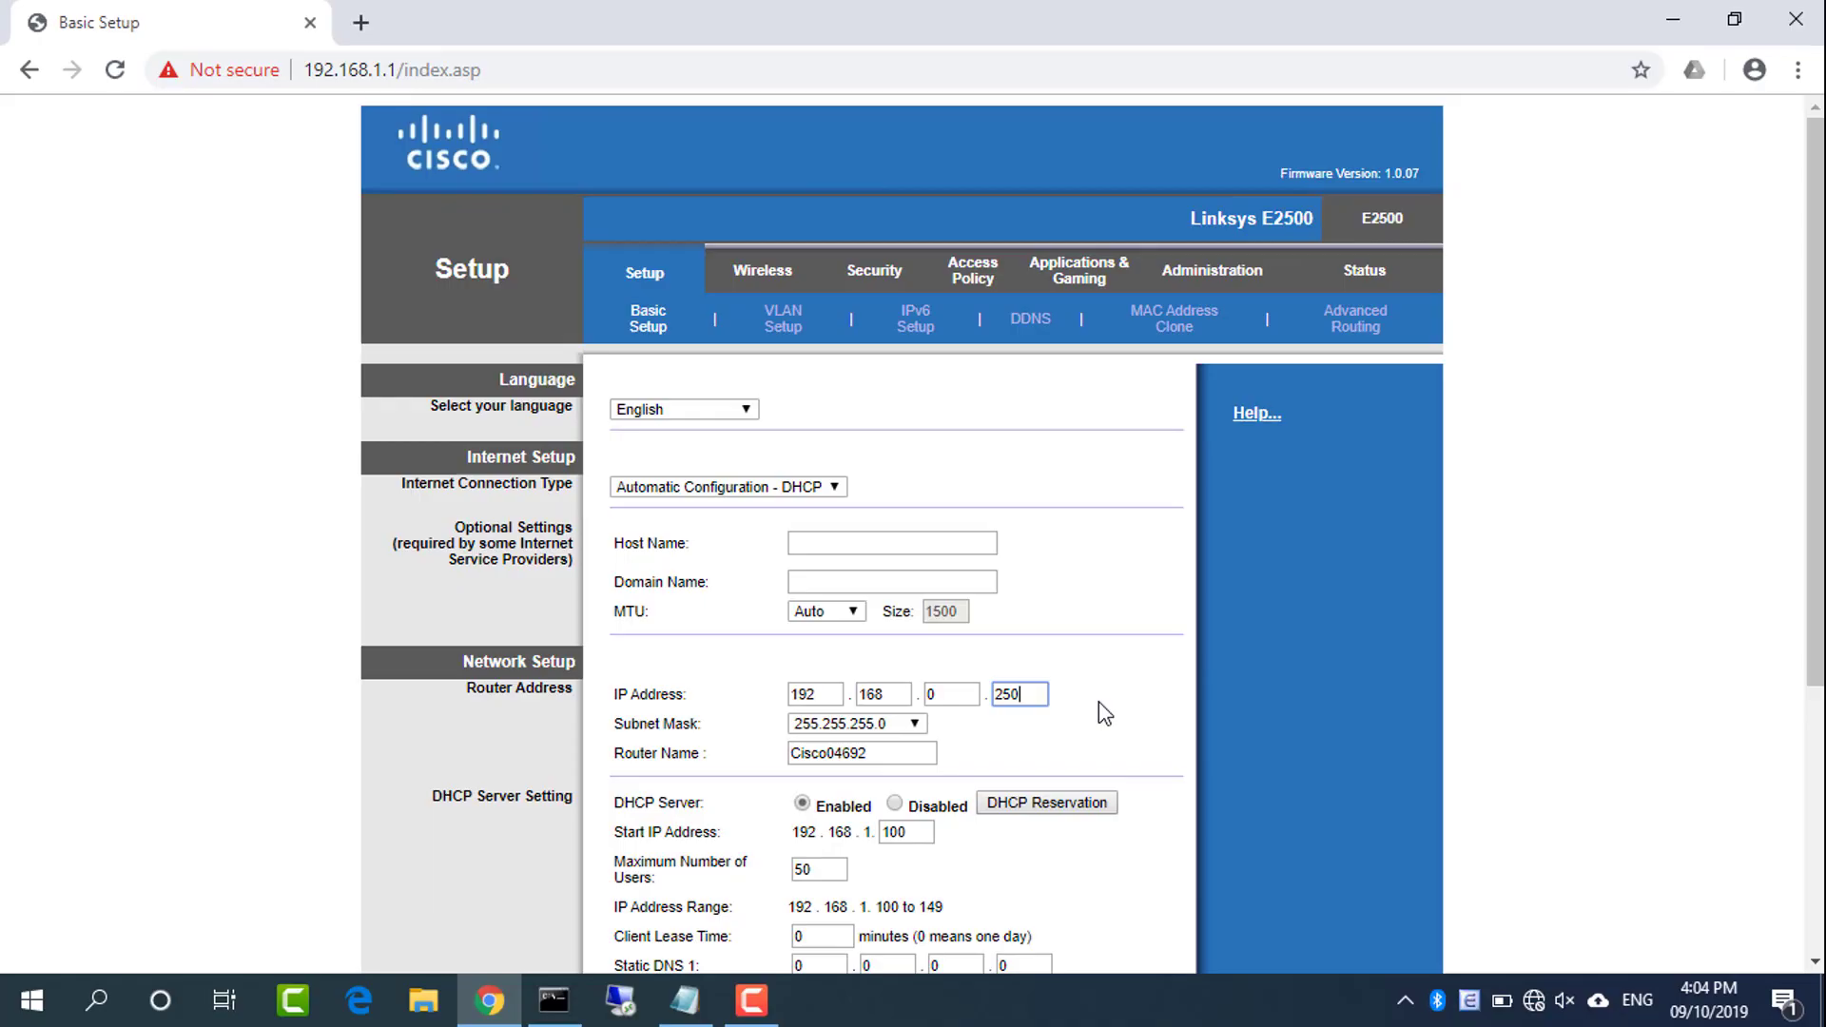
# Copy Router 1's IP 192.168.0.1 onto Router 2's IP line and change it to 192.168.0.250
pyautogui.click(685, 999)
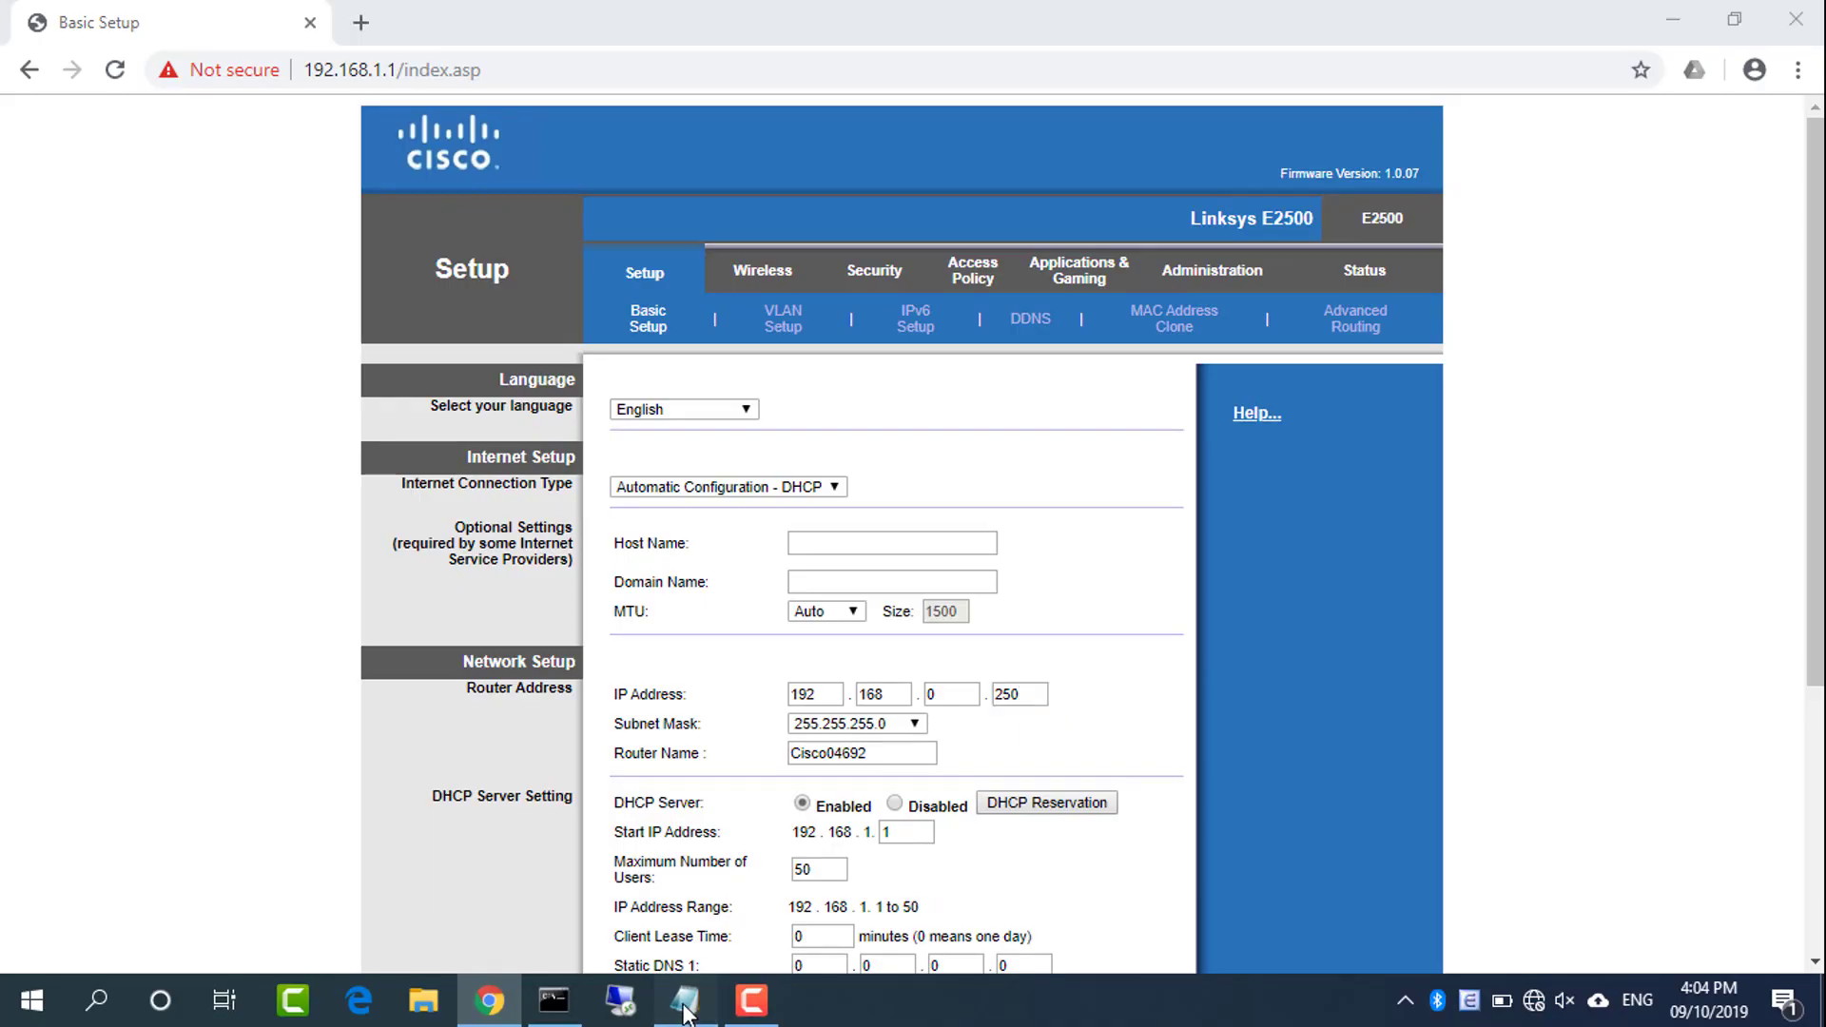
pyautogui.moveTo(401, 335); pyautogui.dragTo(796, 335)
pyautogui.hotkey('ctrl', 'c')
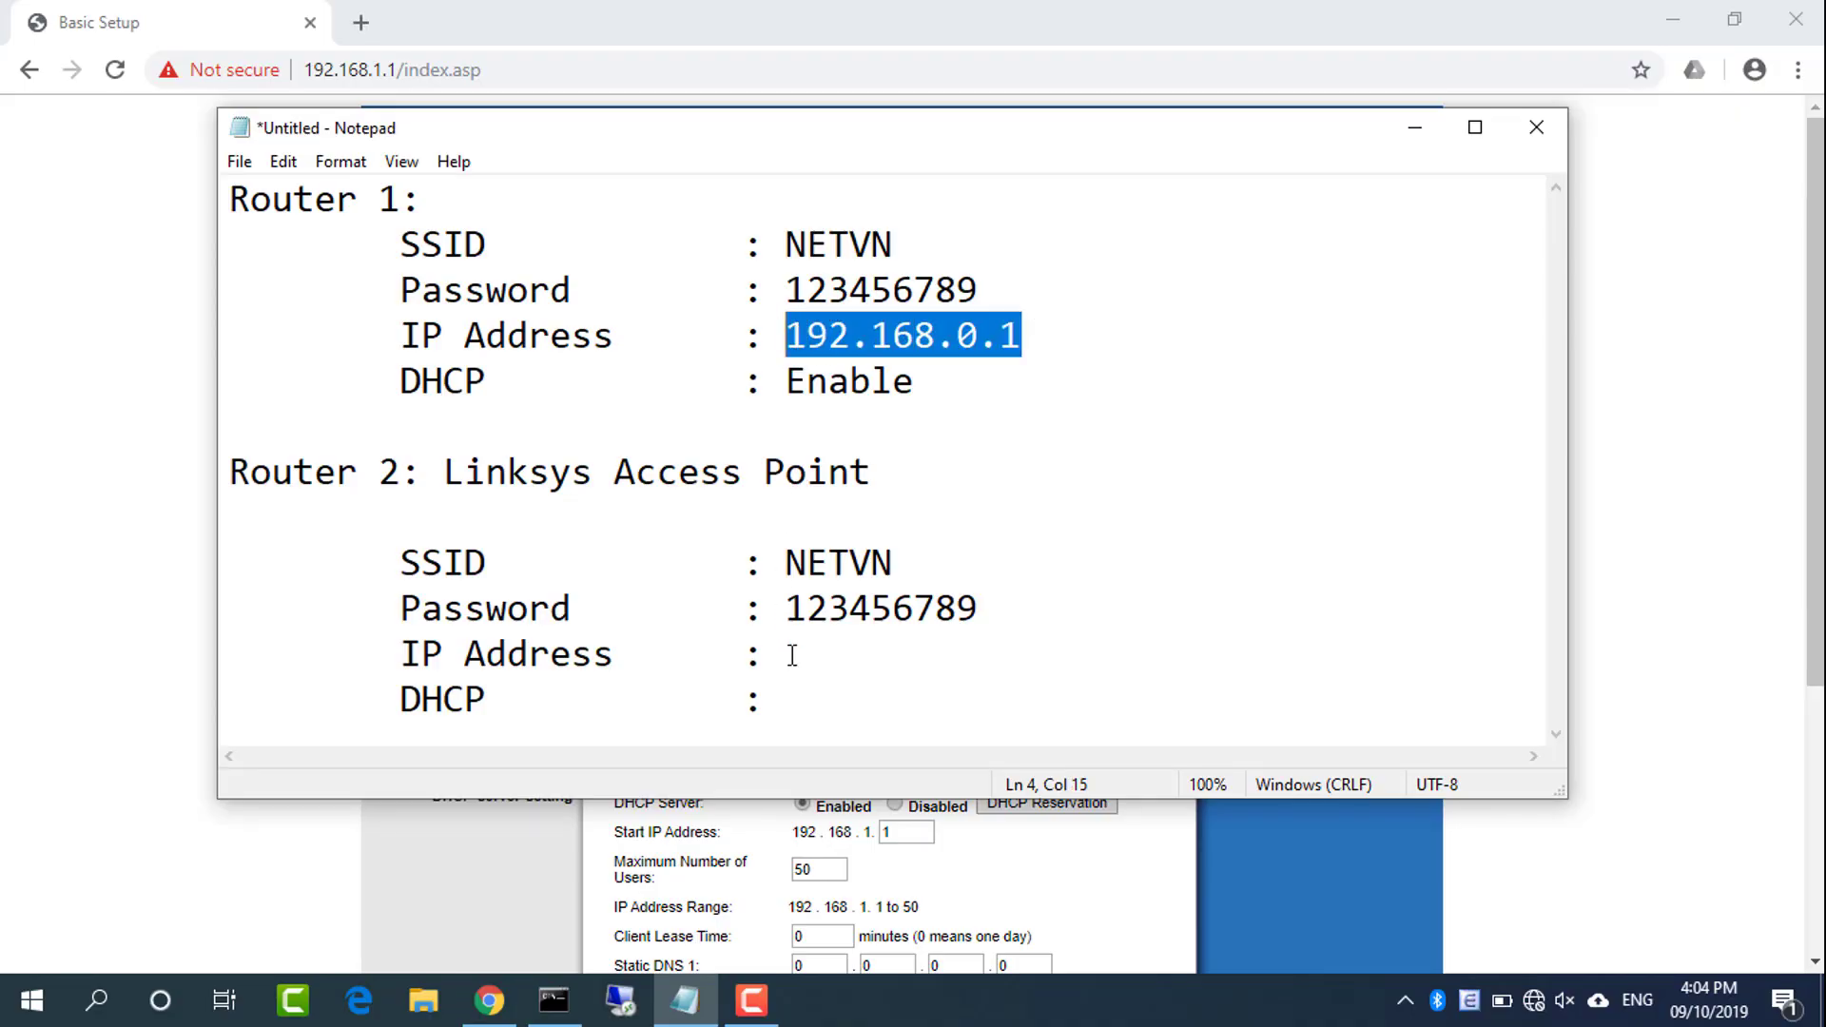
pyautogui.click(790, 654)
pyautogui.hotkey('ctrl', 'v')
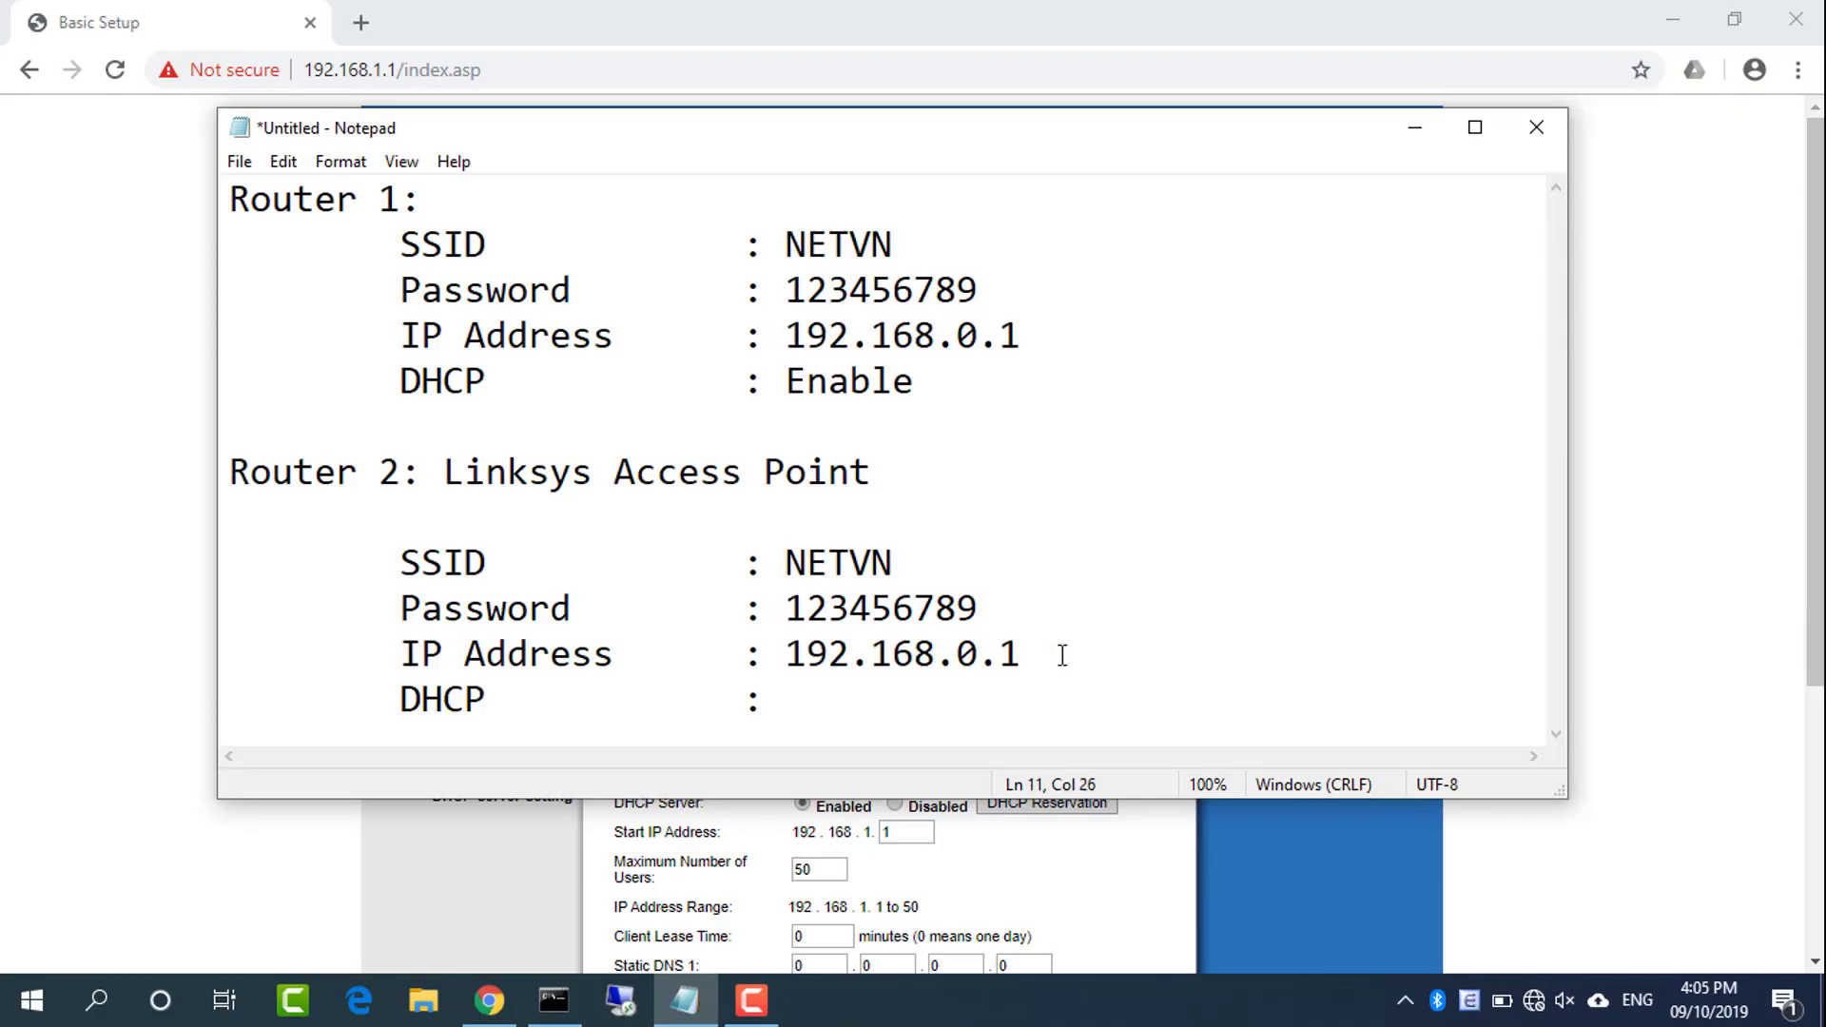
pyautogui.press('BackSpace')
pyautogui.write('250')
pyautogui.moveTo(1109, 659); pyautogui.dragTo(411, 650)
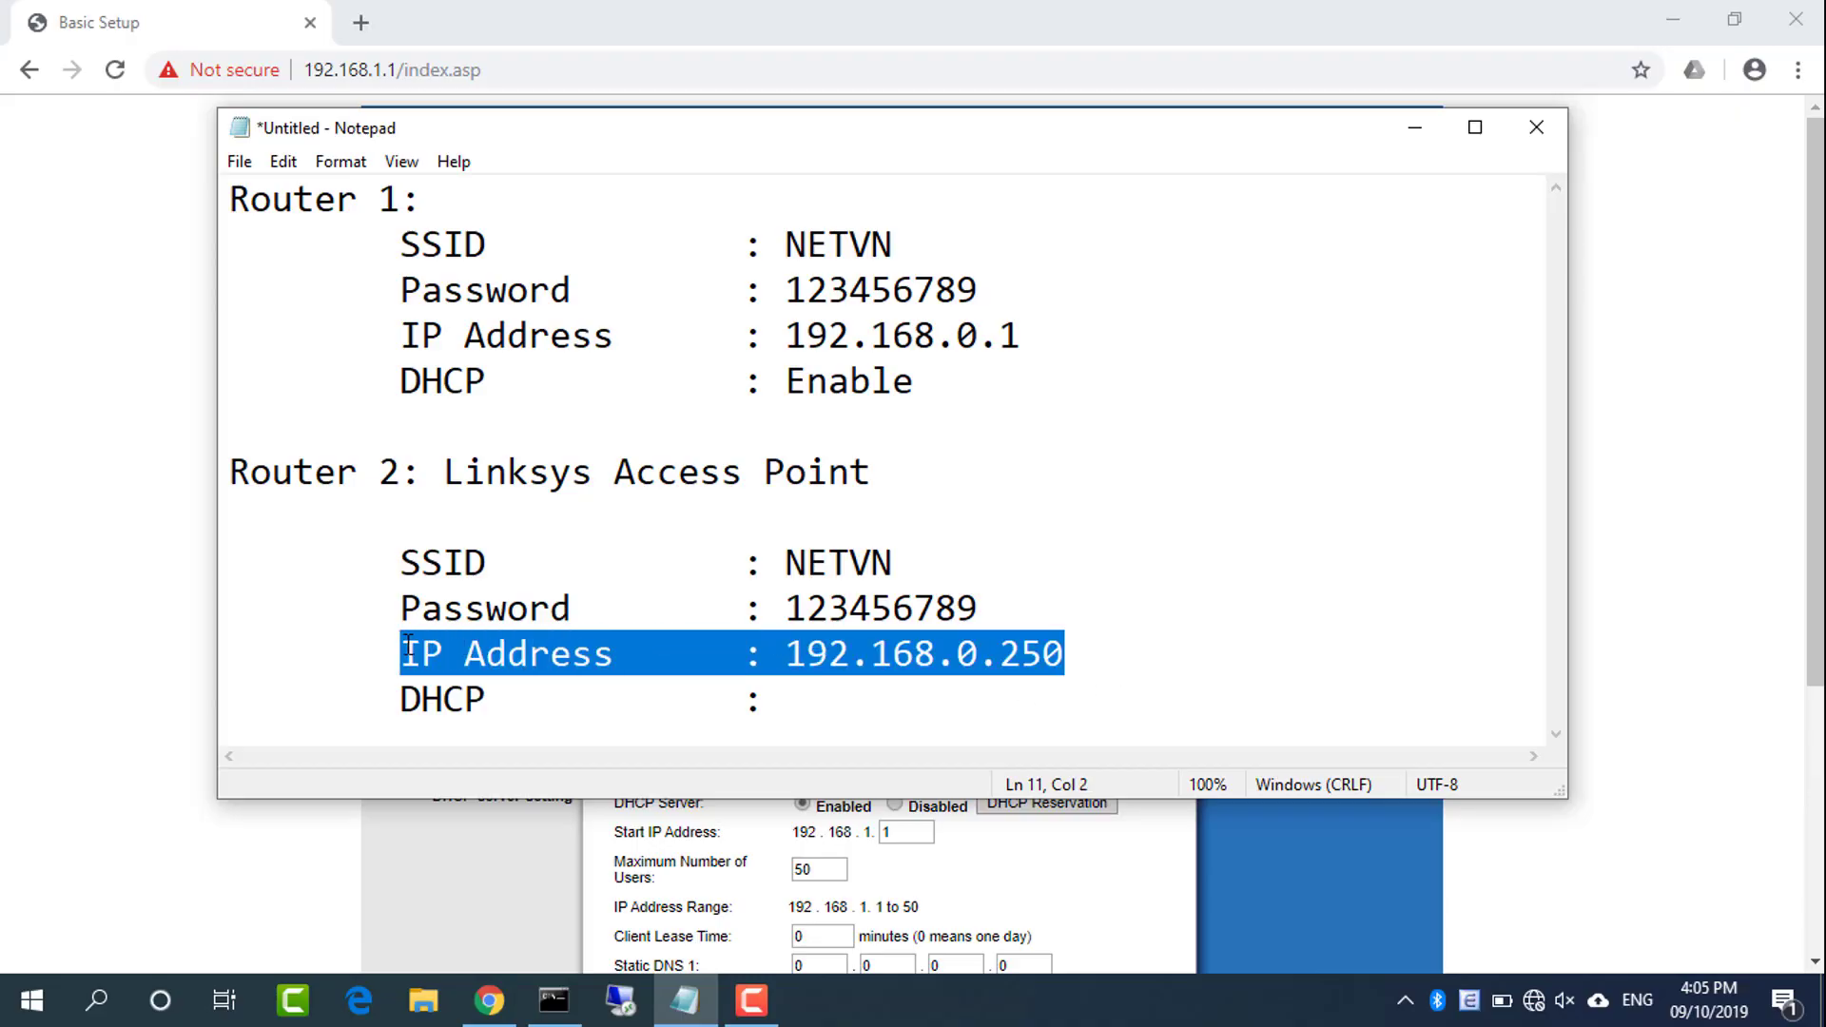
# Set the DHCP Server option under DHCP Server Setting to Disabled
pyautogui.click(385, 885)
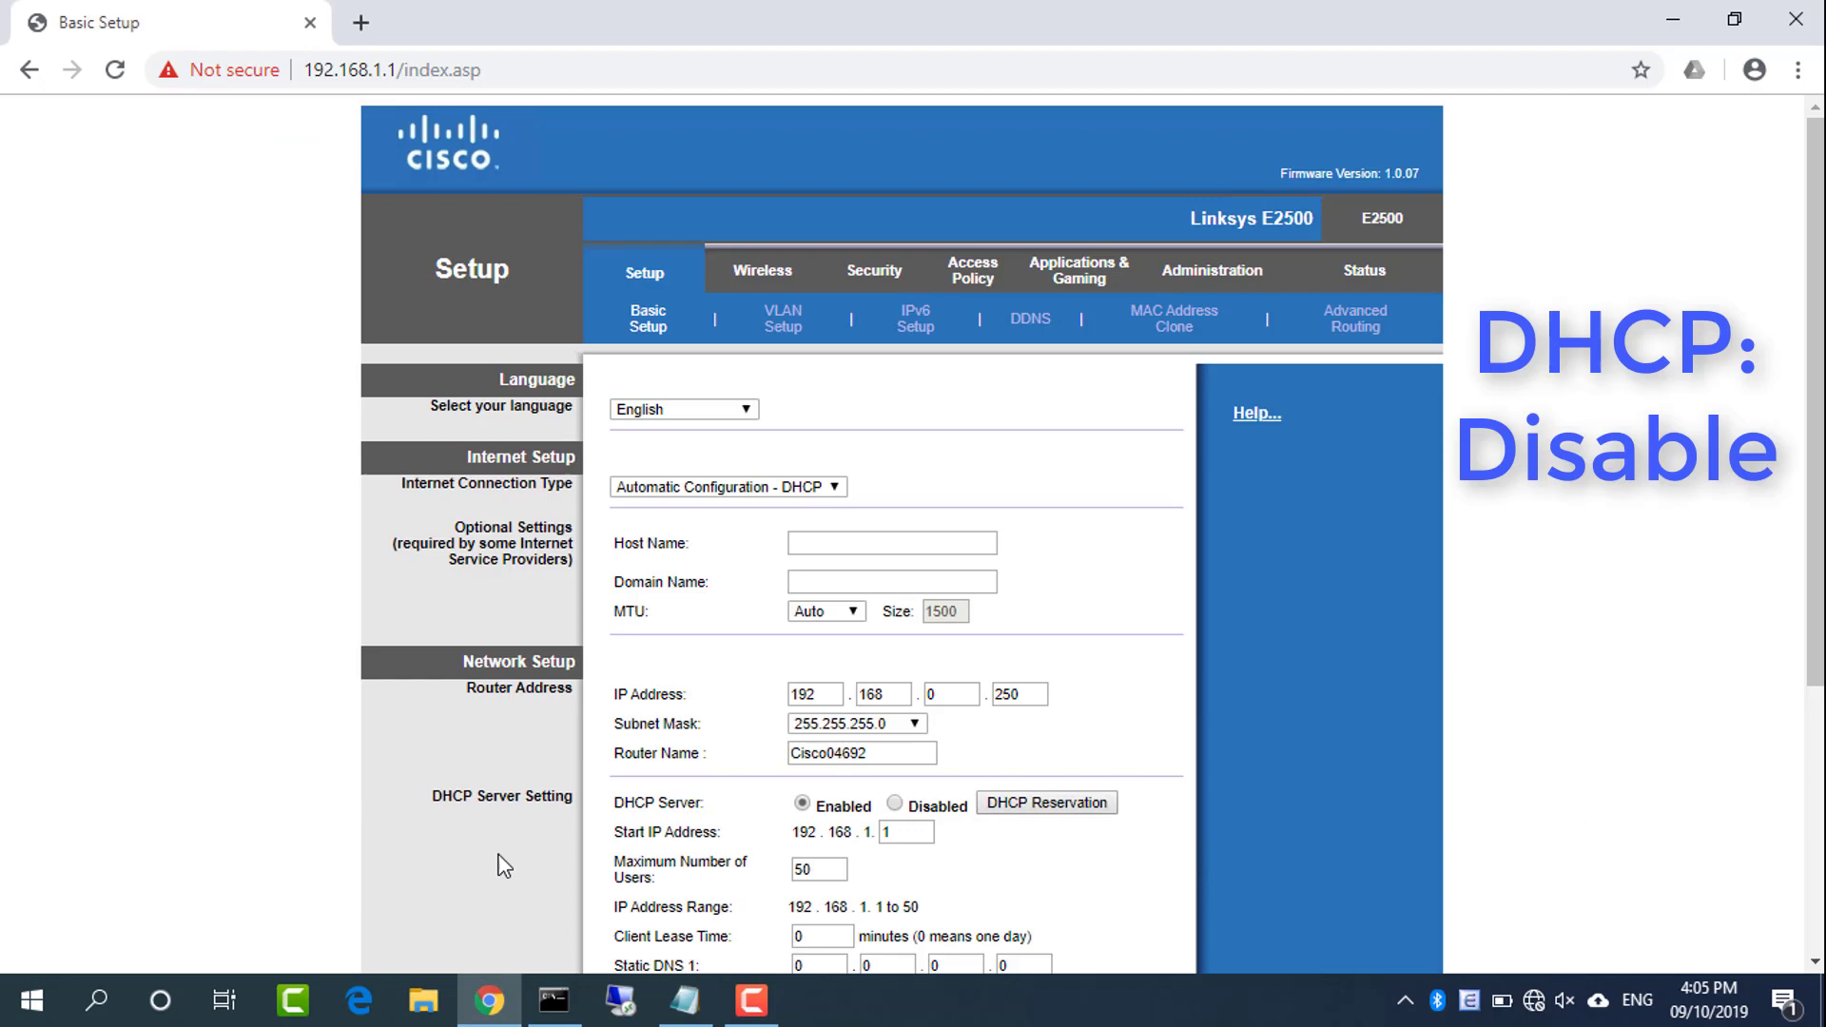
pyautogui.moveTo(439, 797); pyautogui.dragTo(880, 810)
pyautogui.click(1007, 867)
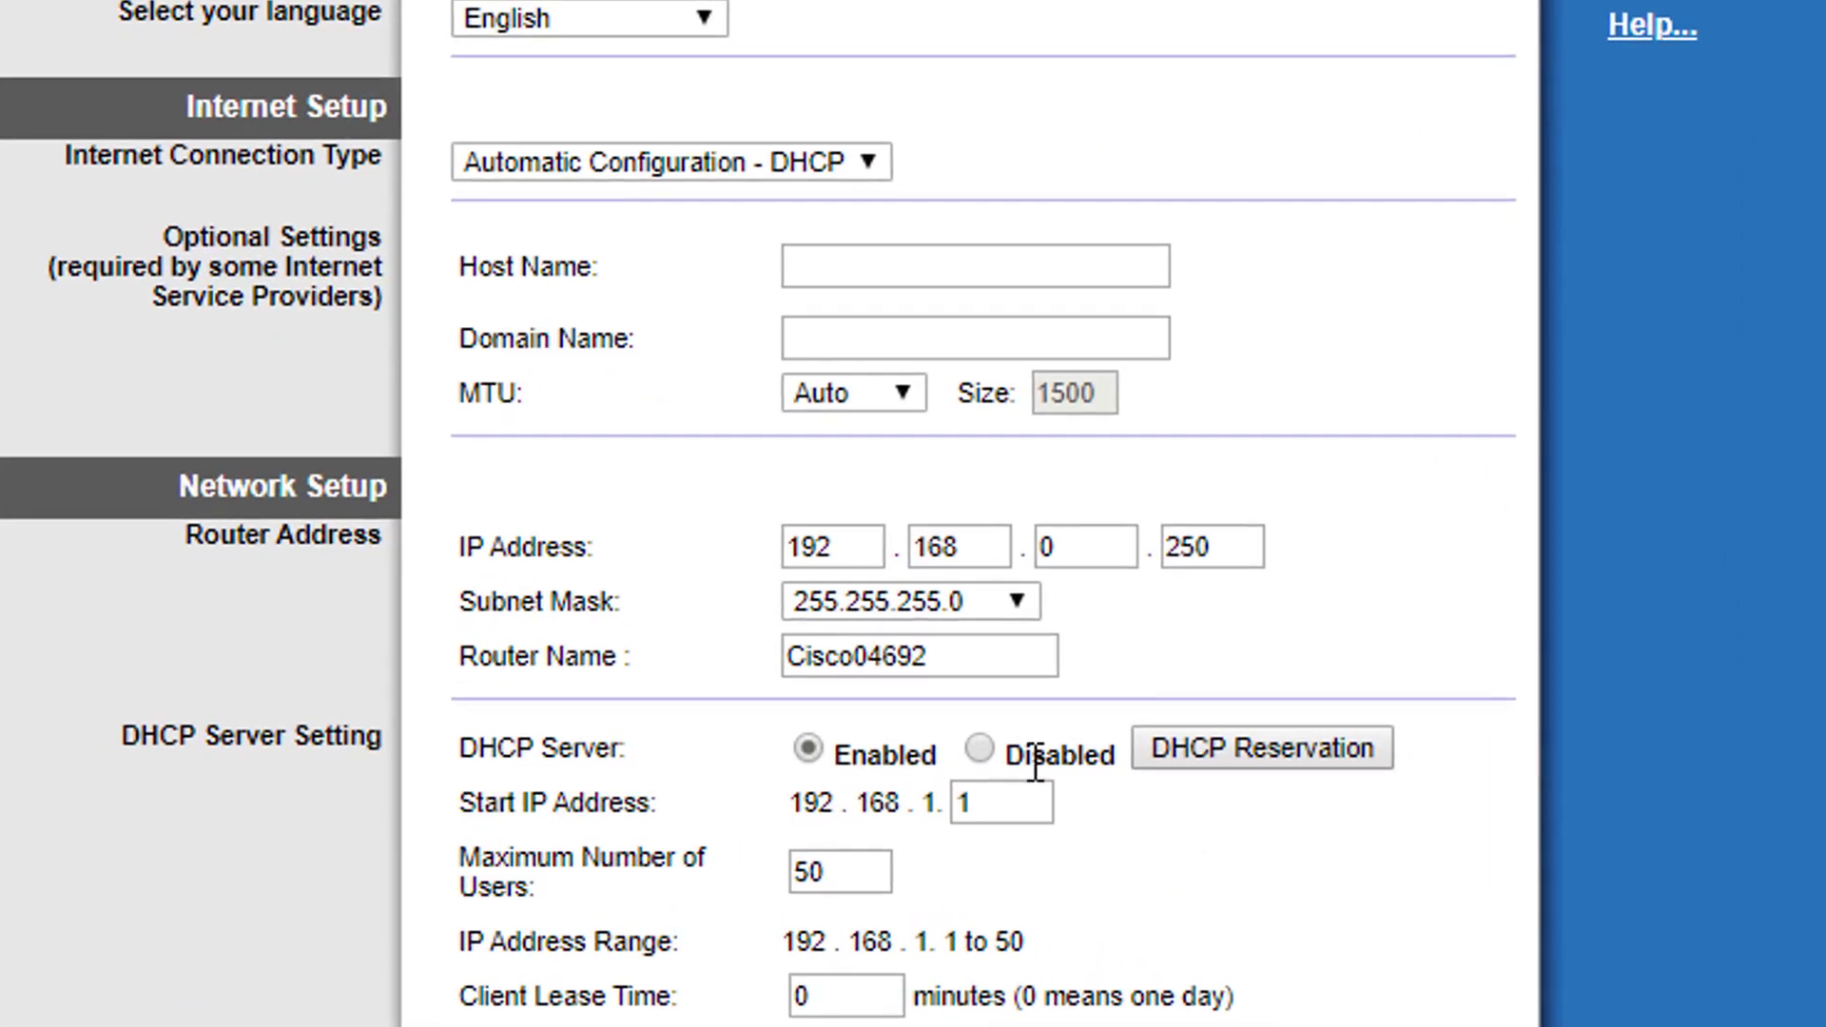
pyautogui.click(985, 751)
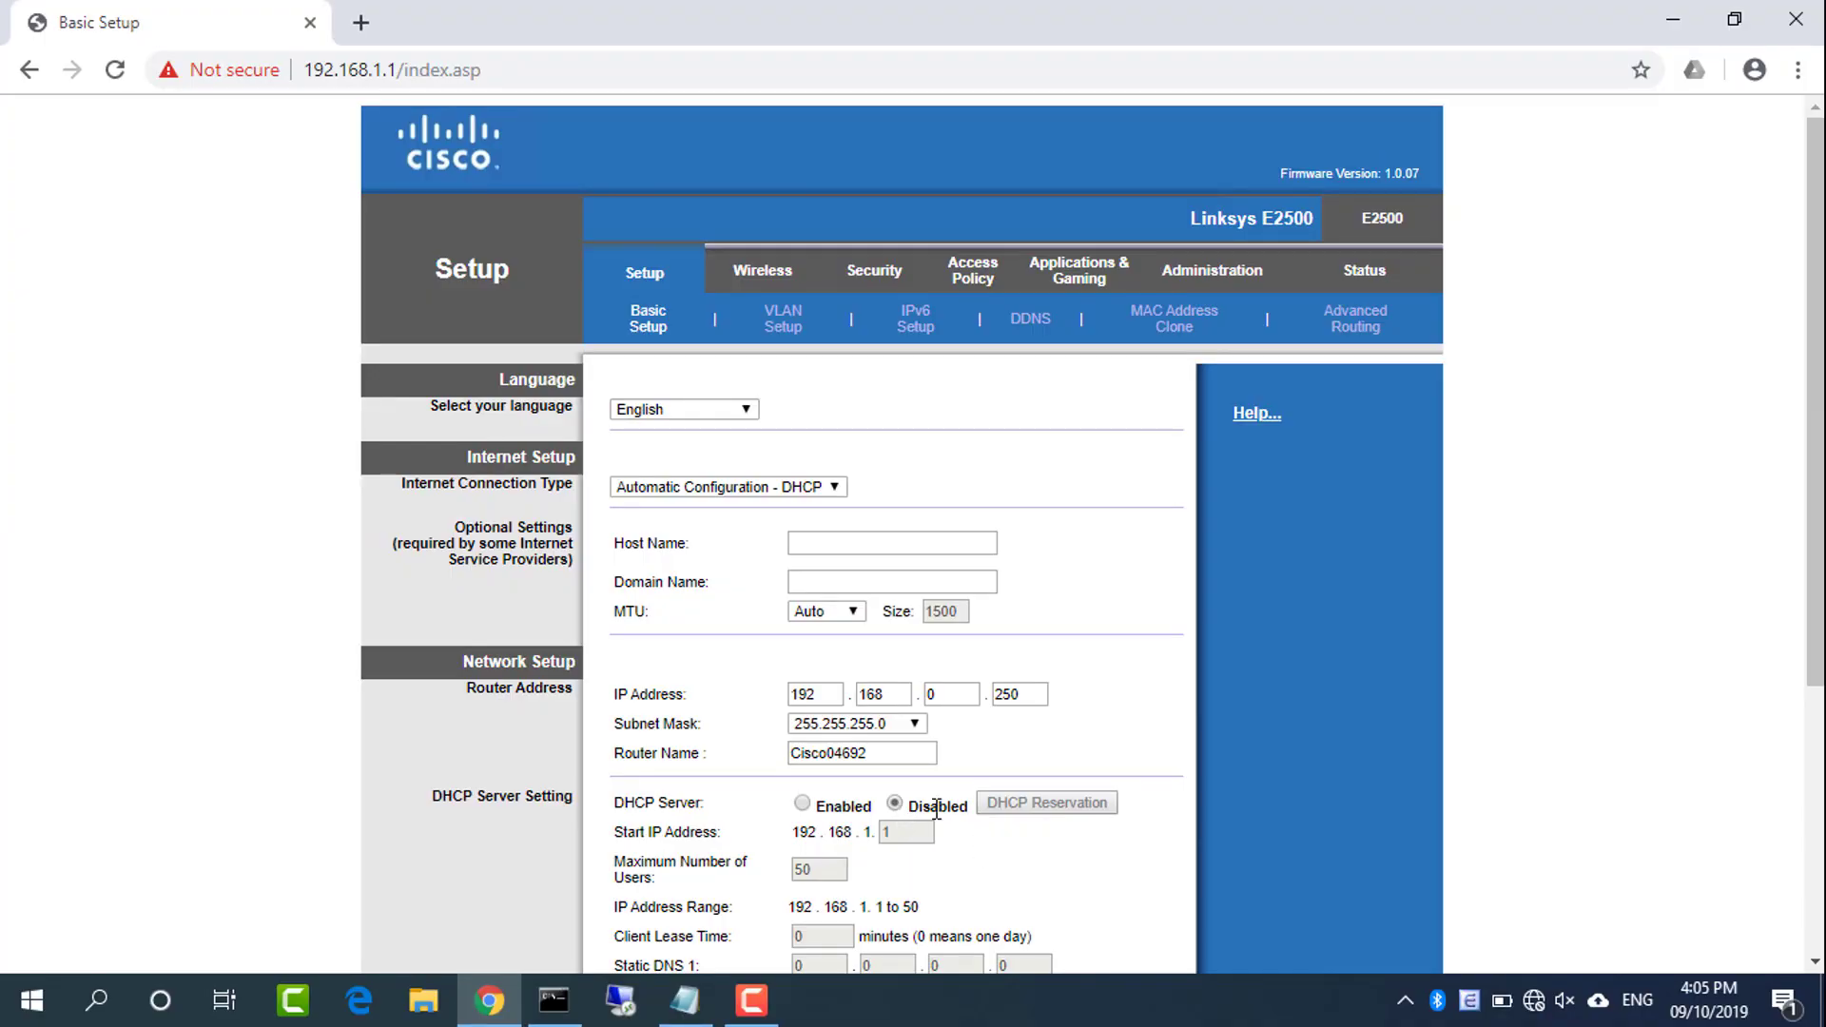
pyautogui.doubleClick(936, 806)
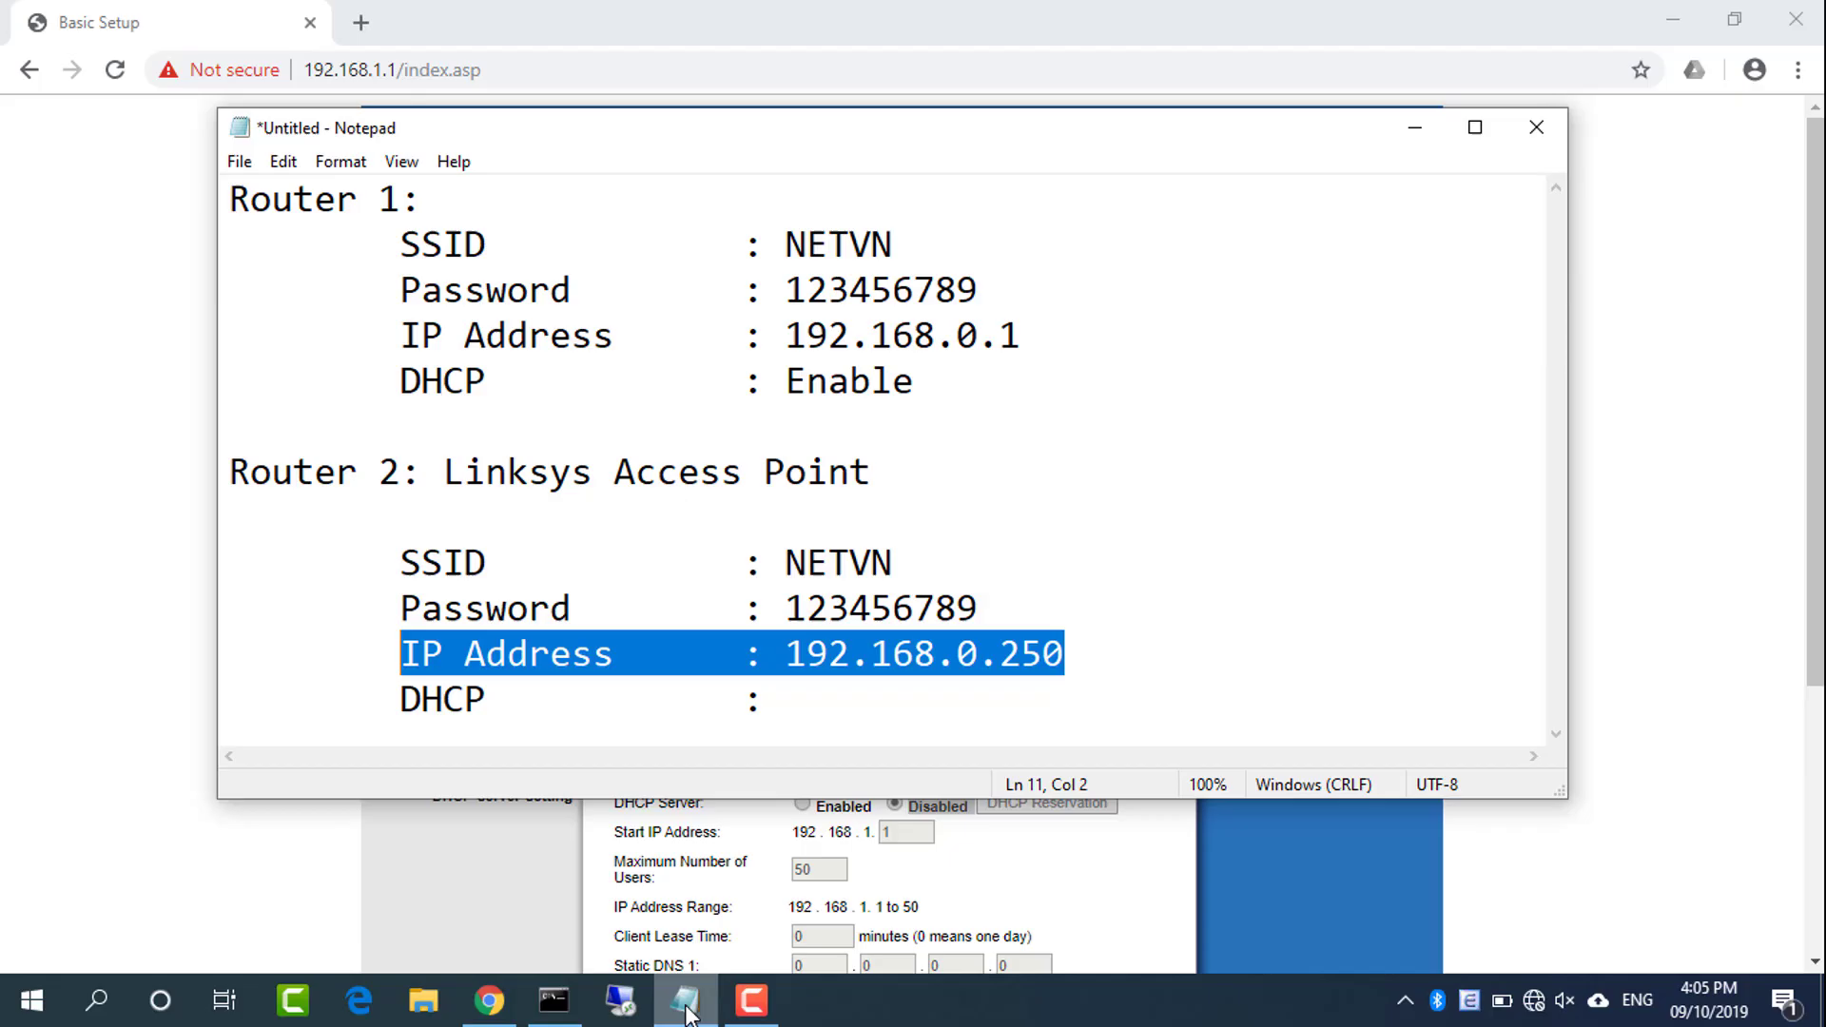
# Note DHCP as Disable on Router 2's line, then save the access point's new settings
pyautogui.click(852, 719)
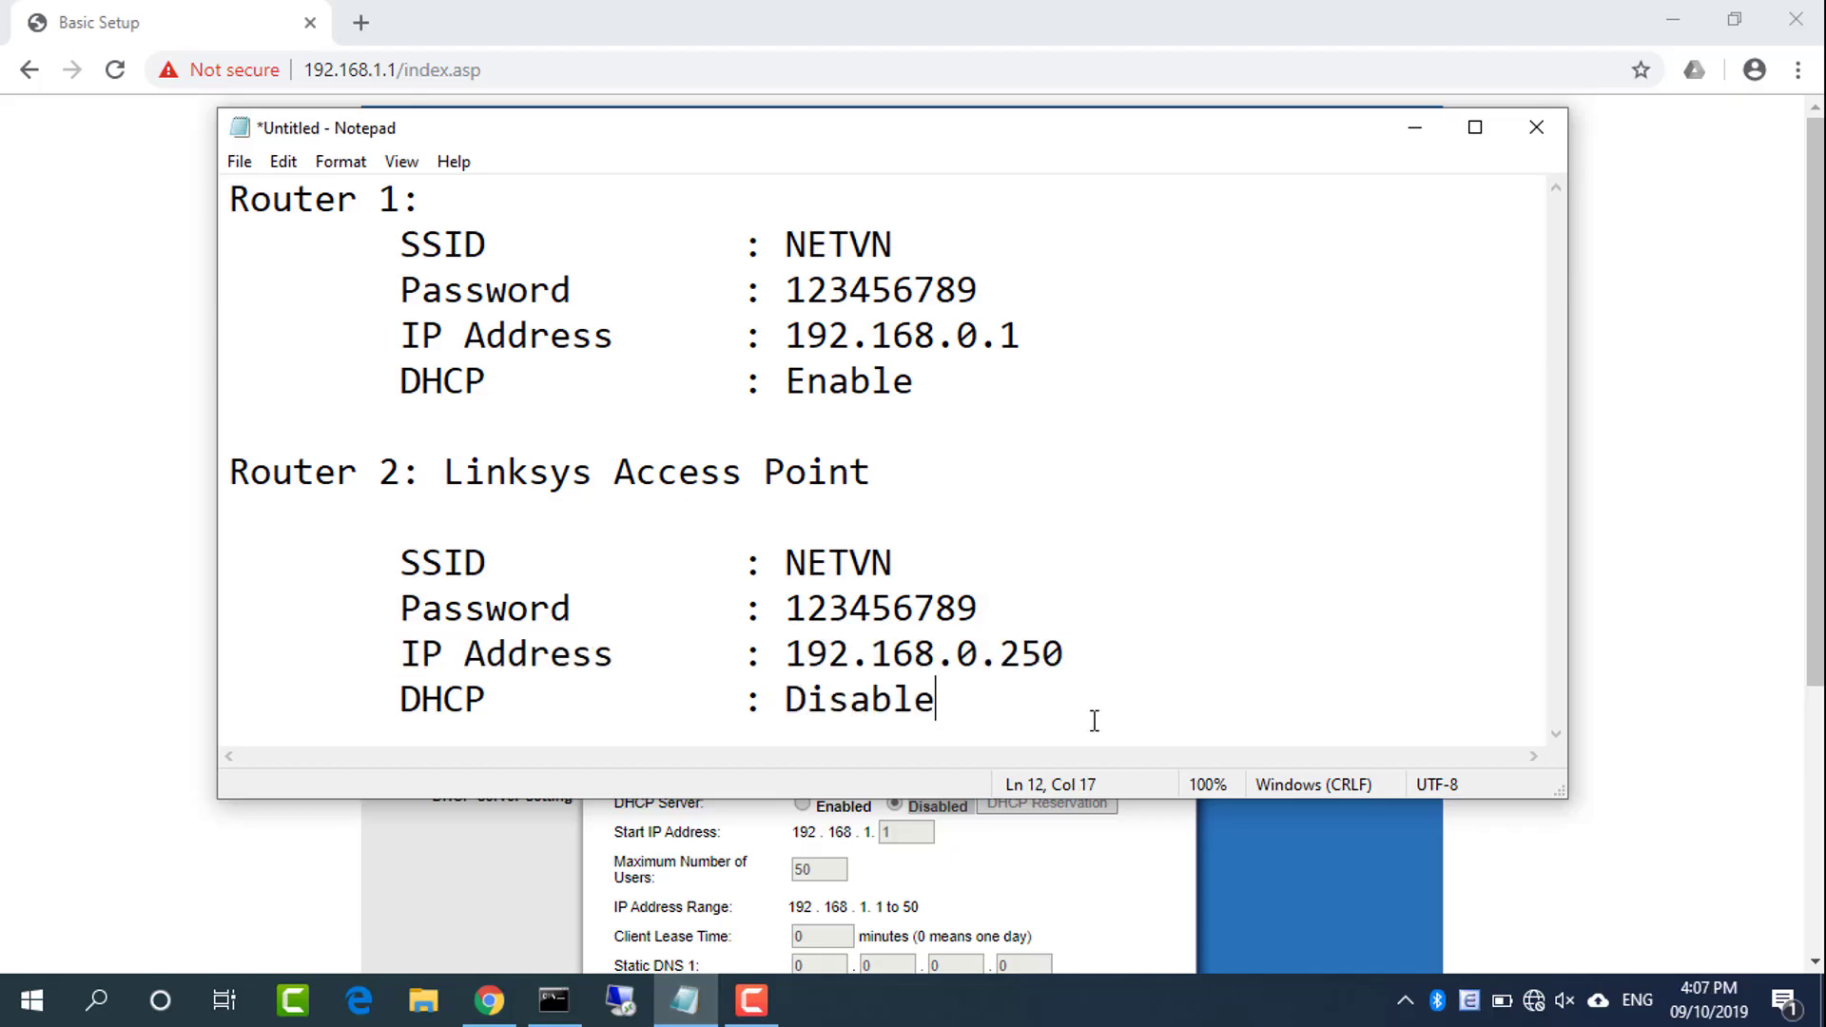
pyautogui.moveTo(1095, 719); pyautogui.dragTo(399, 562)
pyautogui.click(489, 999)
pyautogui.moveTo(1816, 480); pyautogui.dragTo(1818, 729)
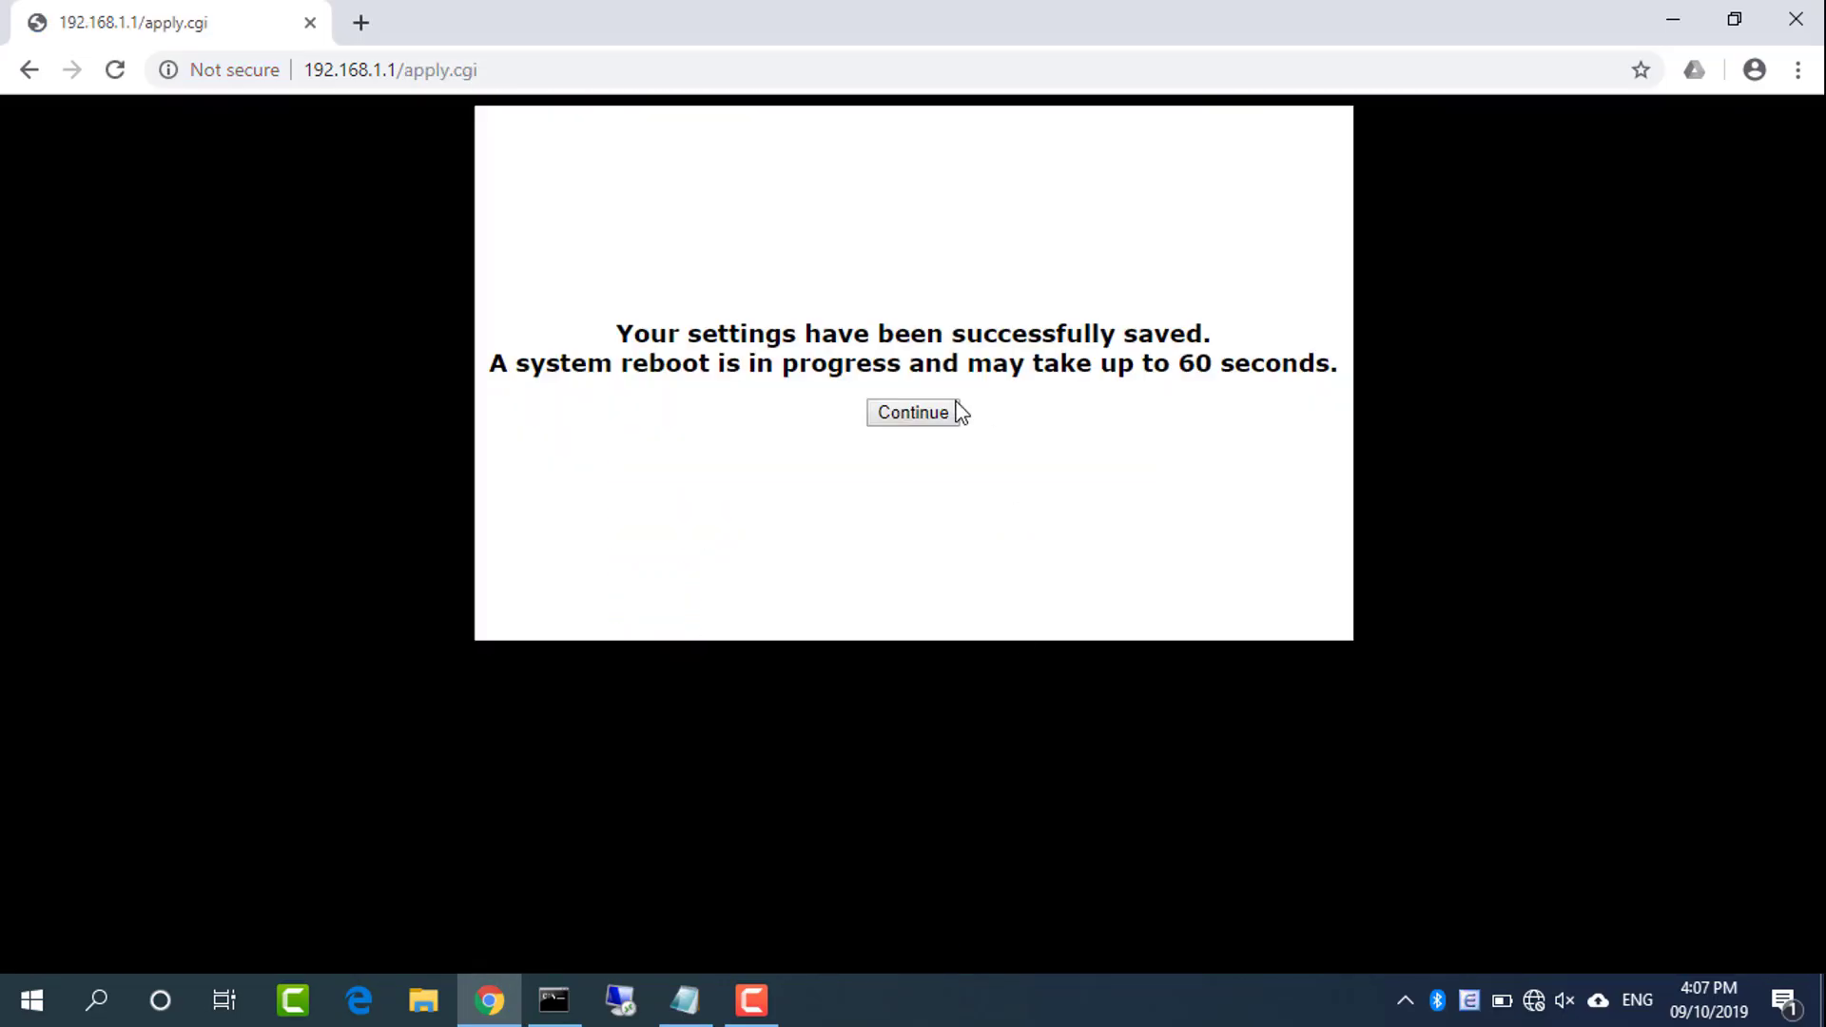
pyautogui.click(917, 411)
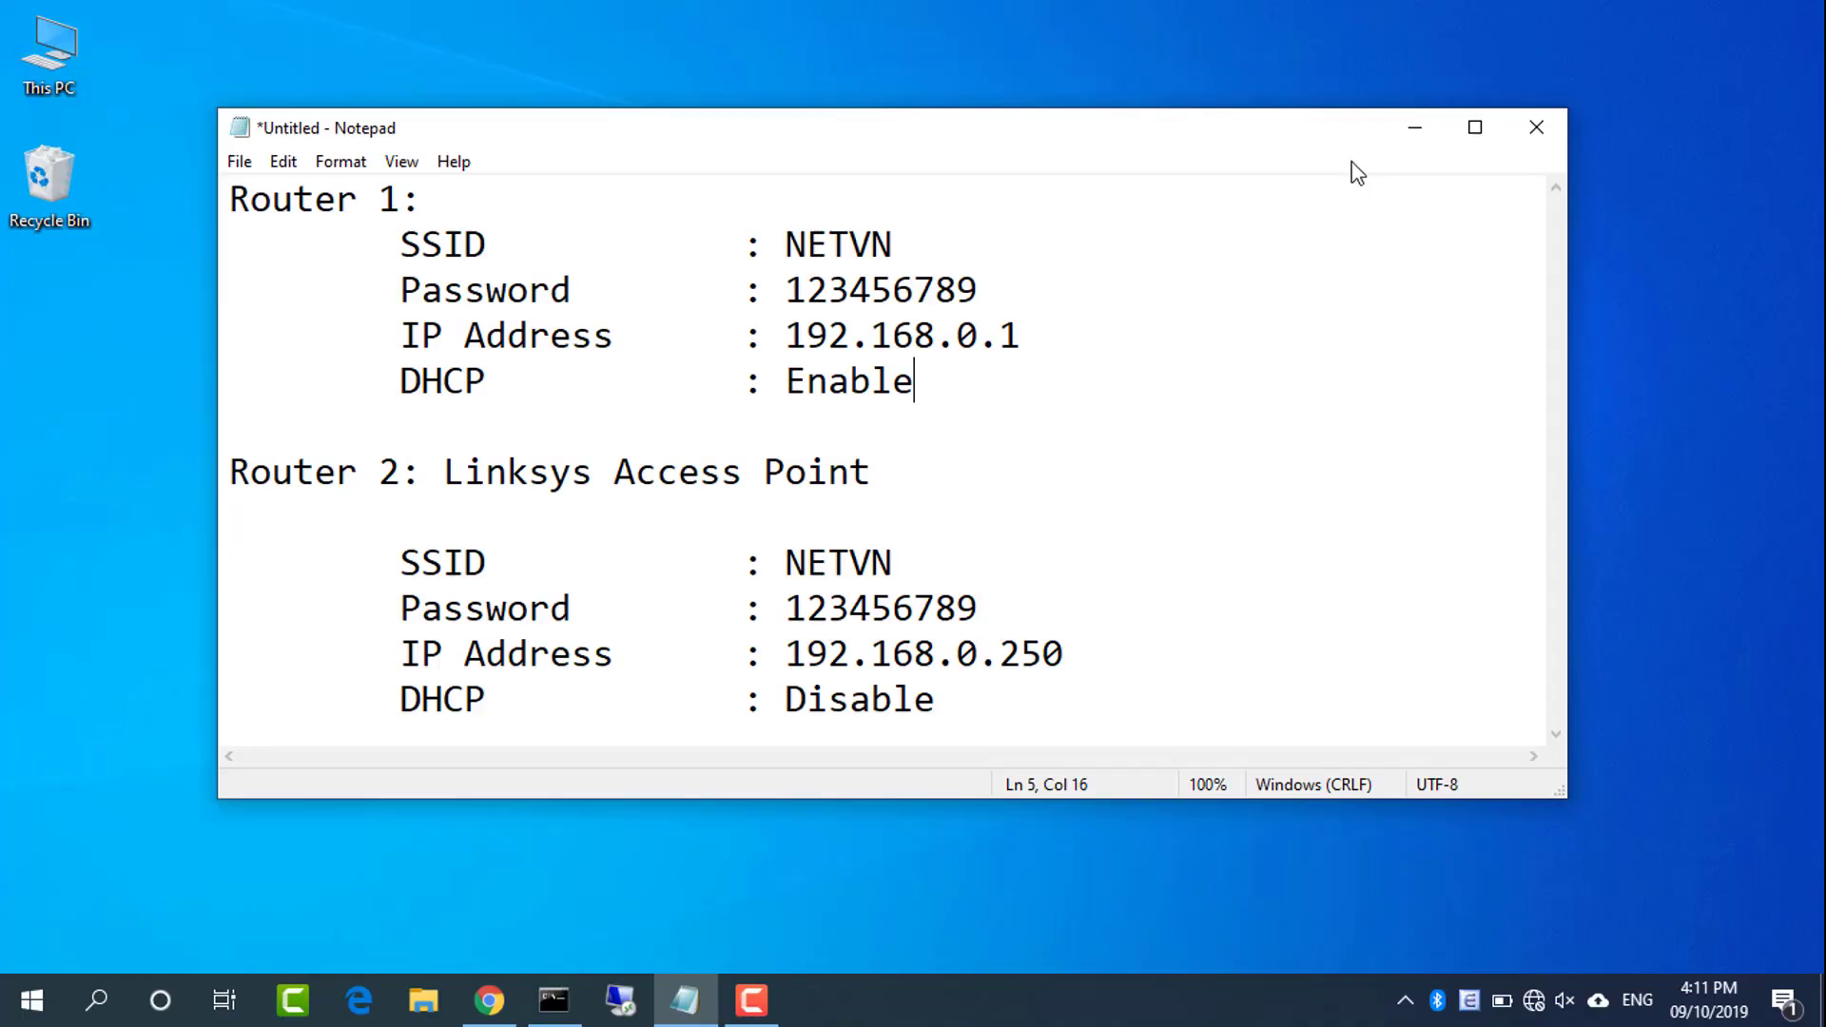
# Connect the laptop to the NETVN Wi-Fi network using its security key
pyautogui.click(1407, 124)
pyautogui.click(1534, 1015)
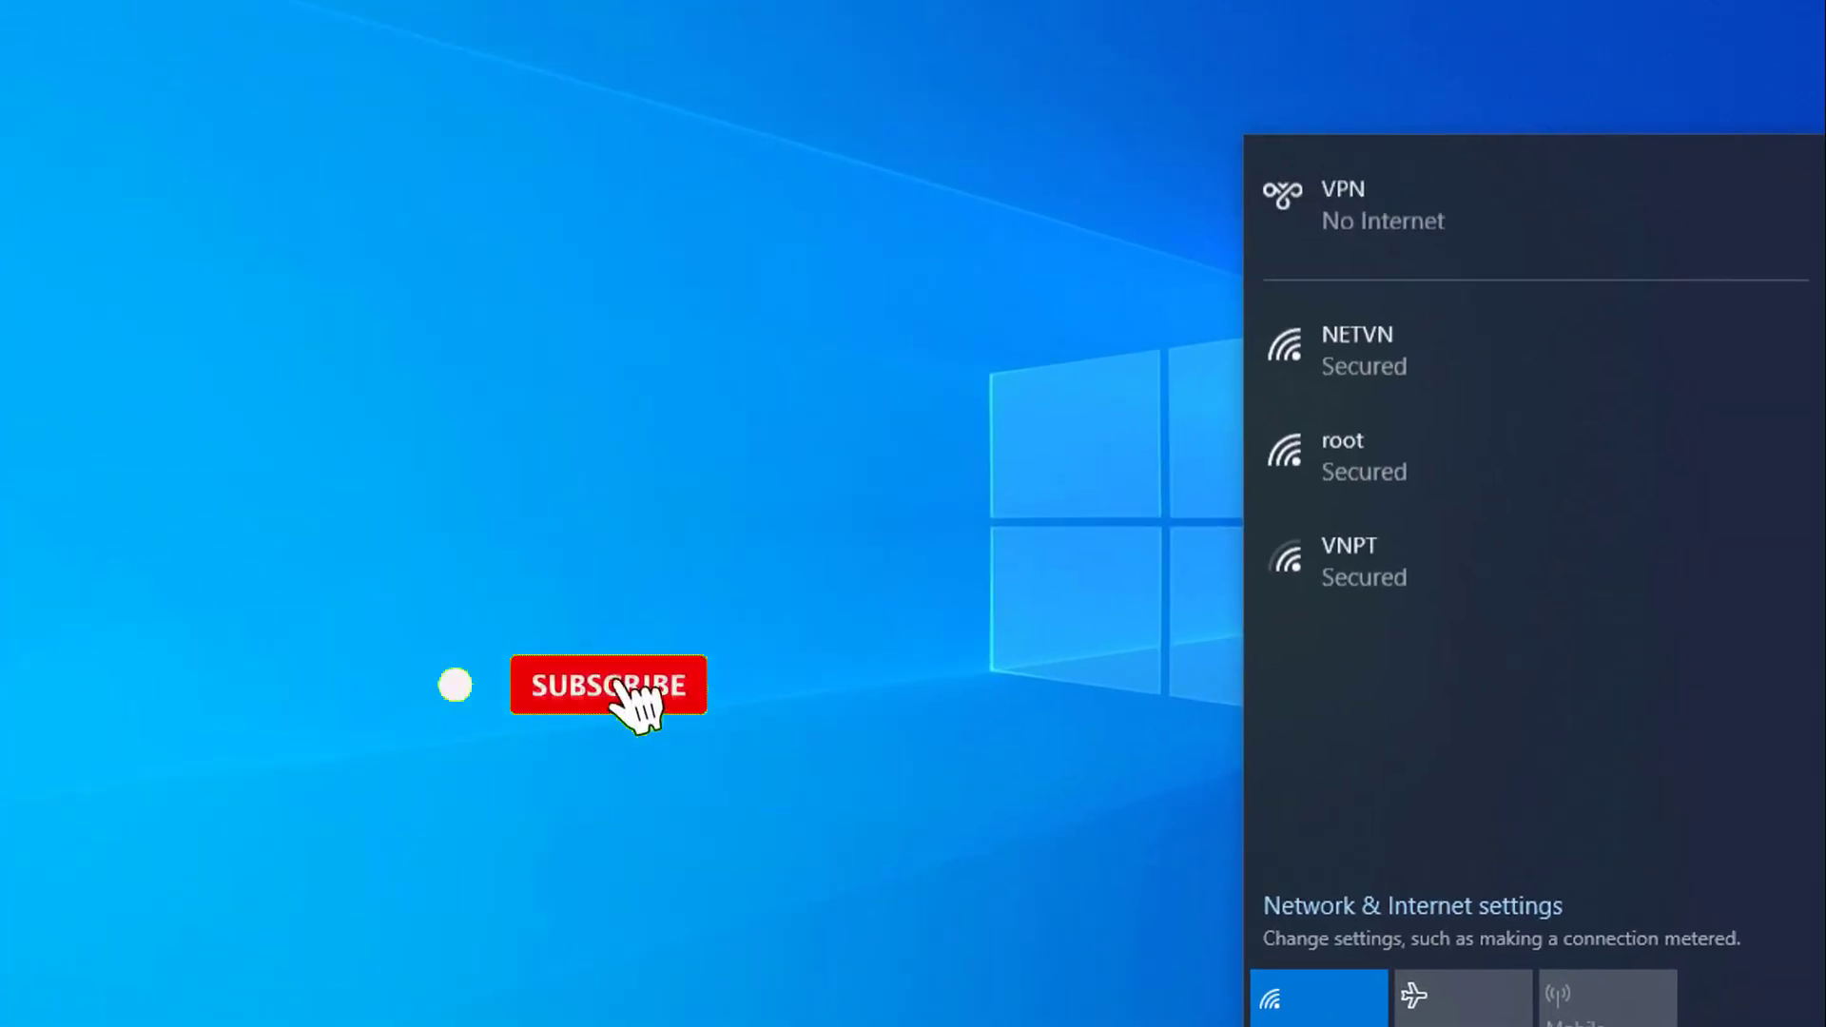
pyautogui.click(1505, 390)
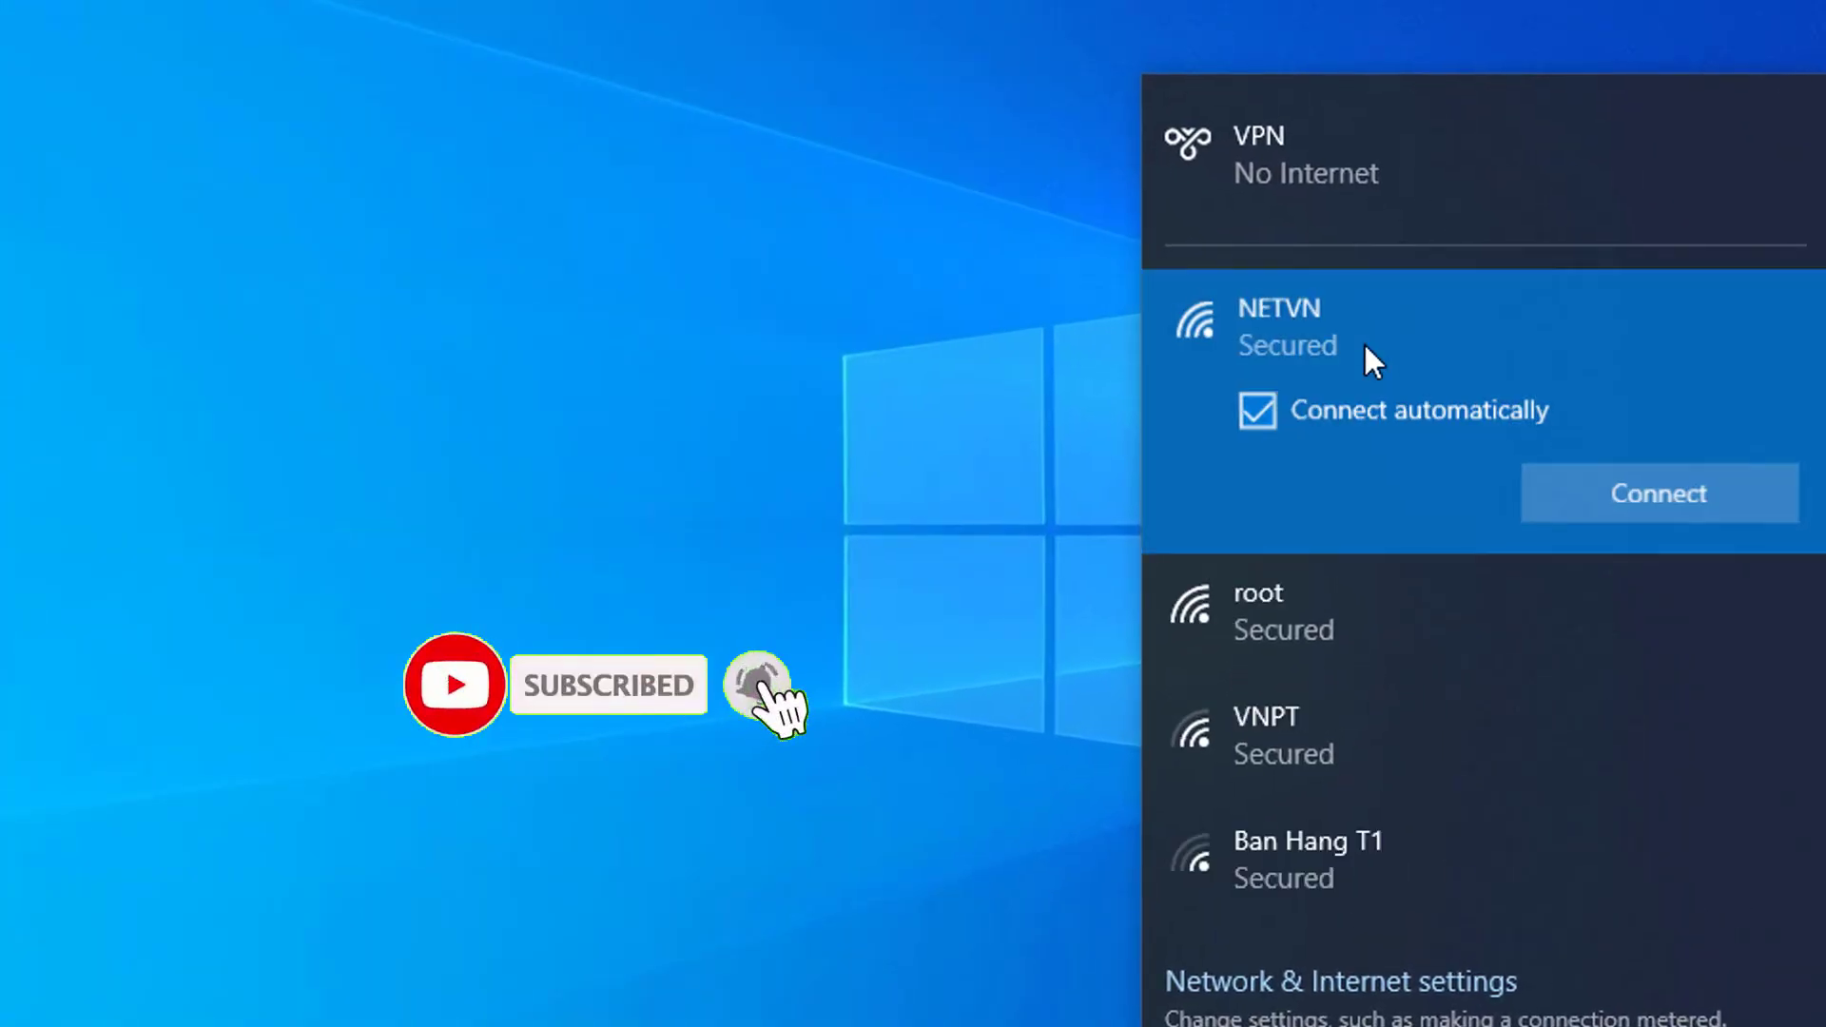
pyautogui.click(1580, 500)
pyautogui.write('123456789')
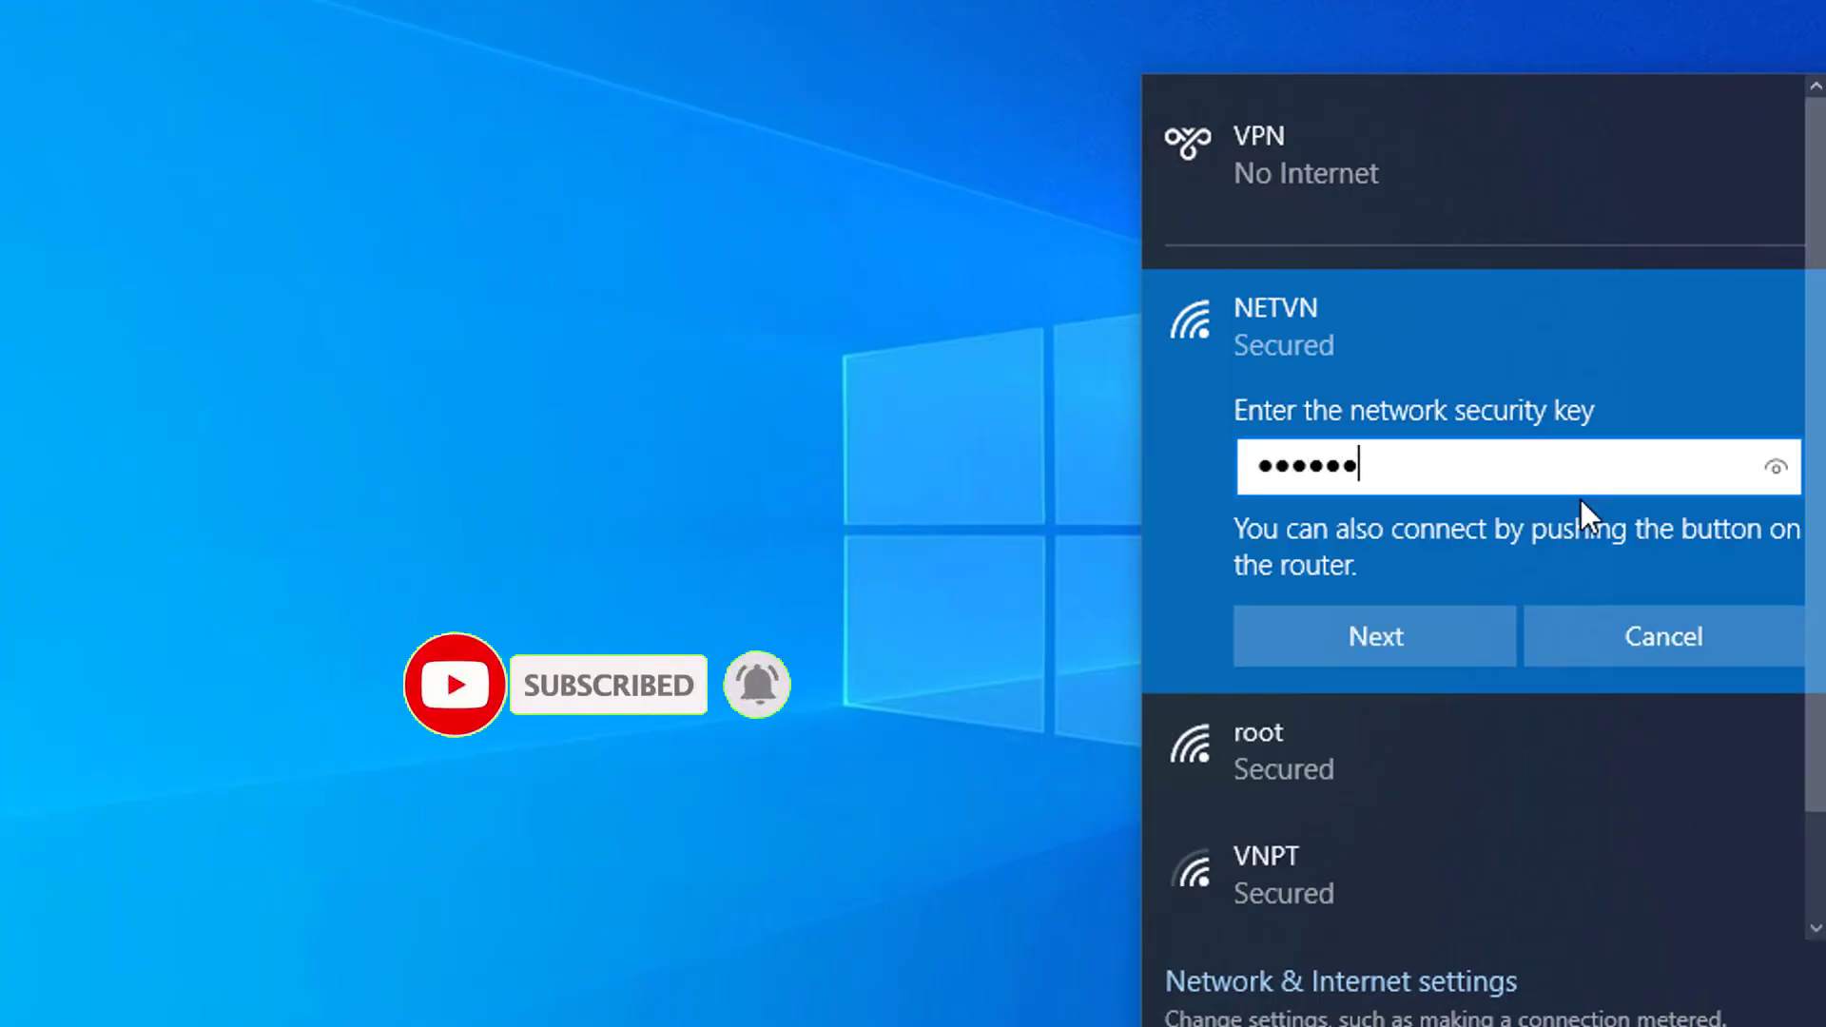
pyautogui.click(1434, 622)
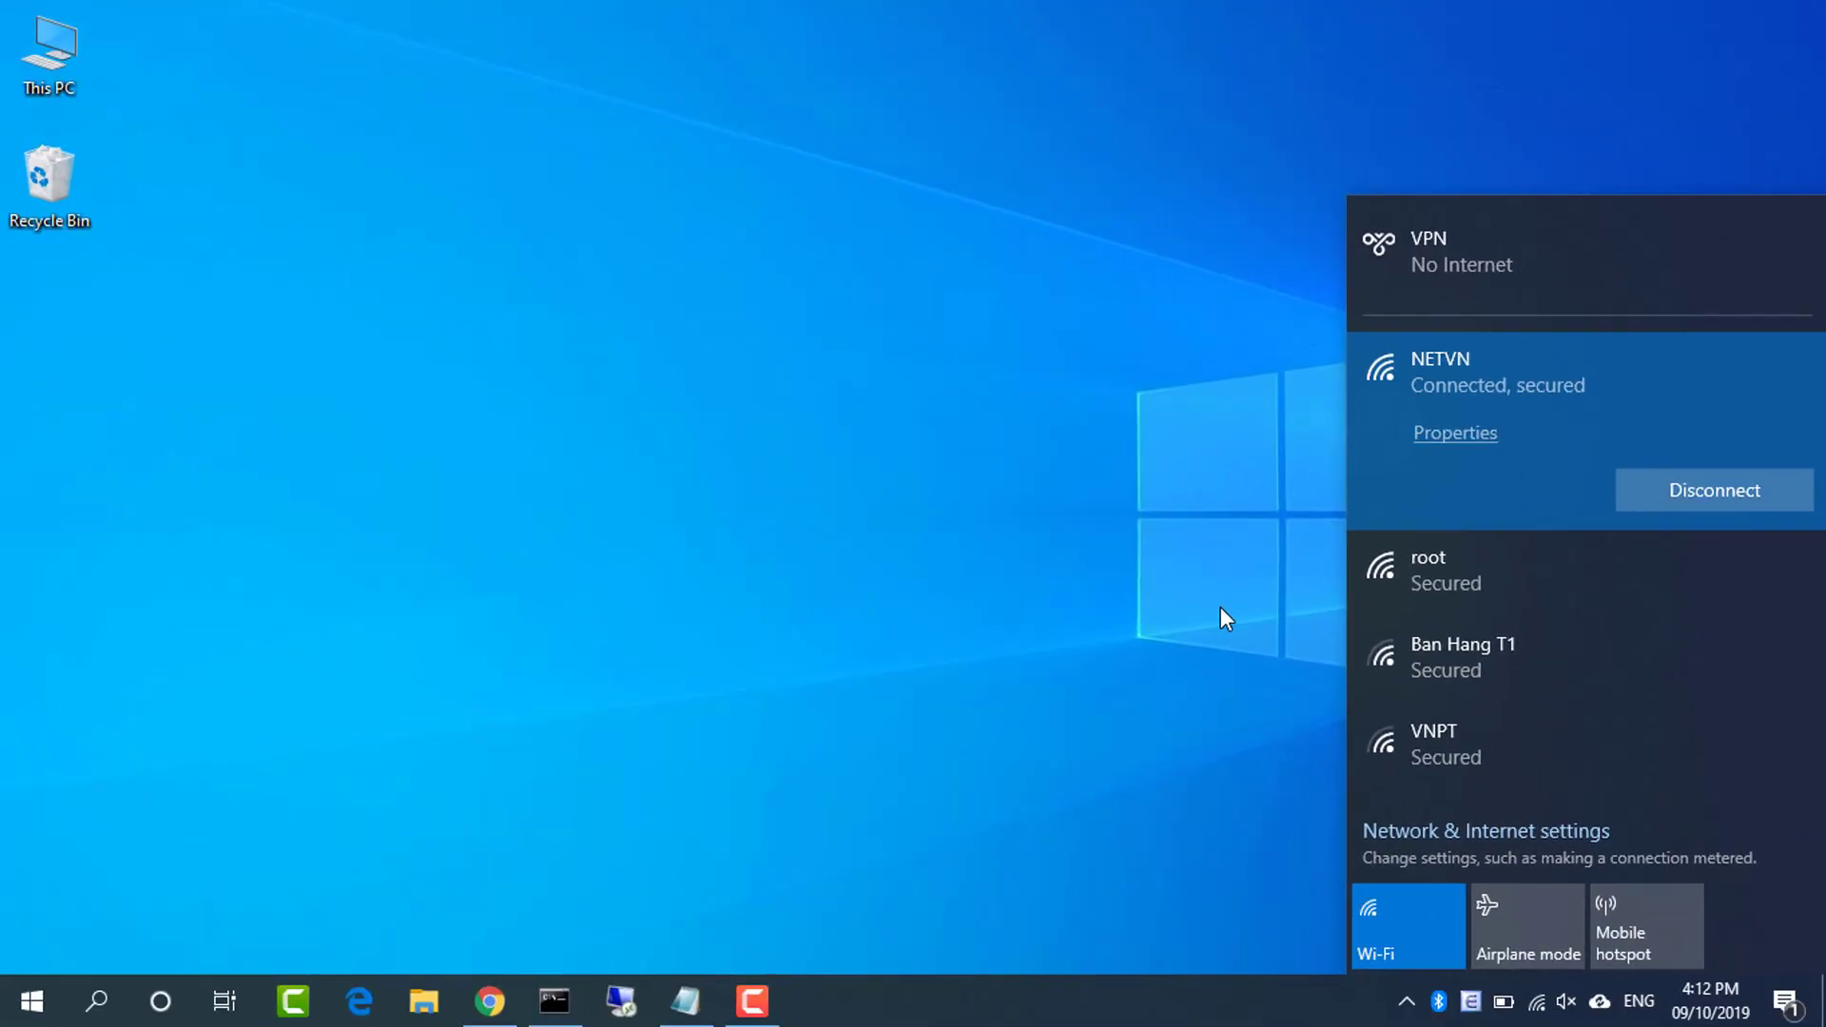
# Close the Wi-Fi list, return to Chrome, and enter 192.168.0.1 in a new tab
pyautogui.click(1219, 618)
pyautogui.click(490, 1000)
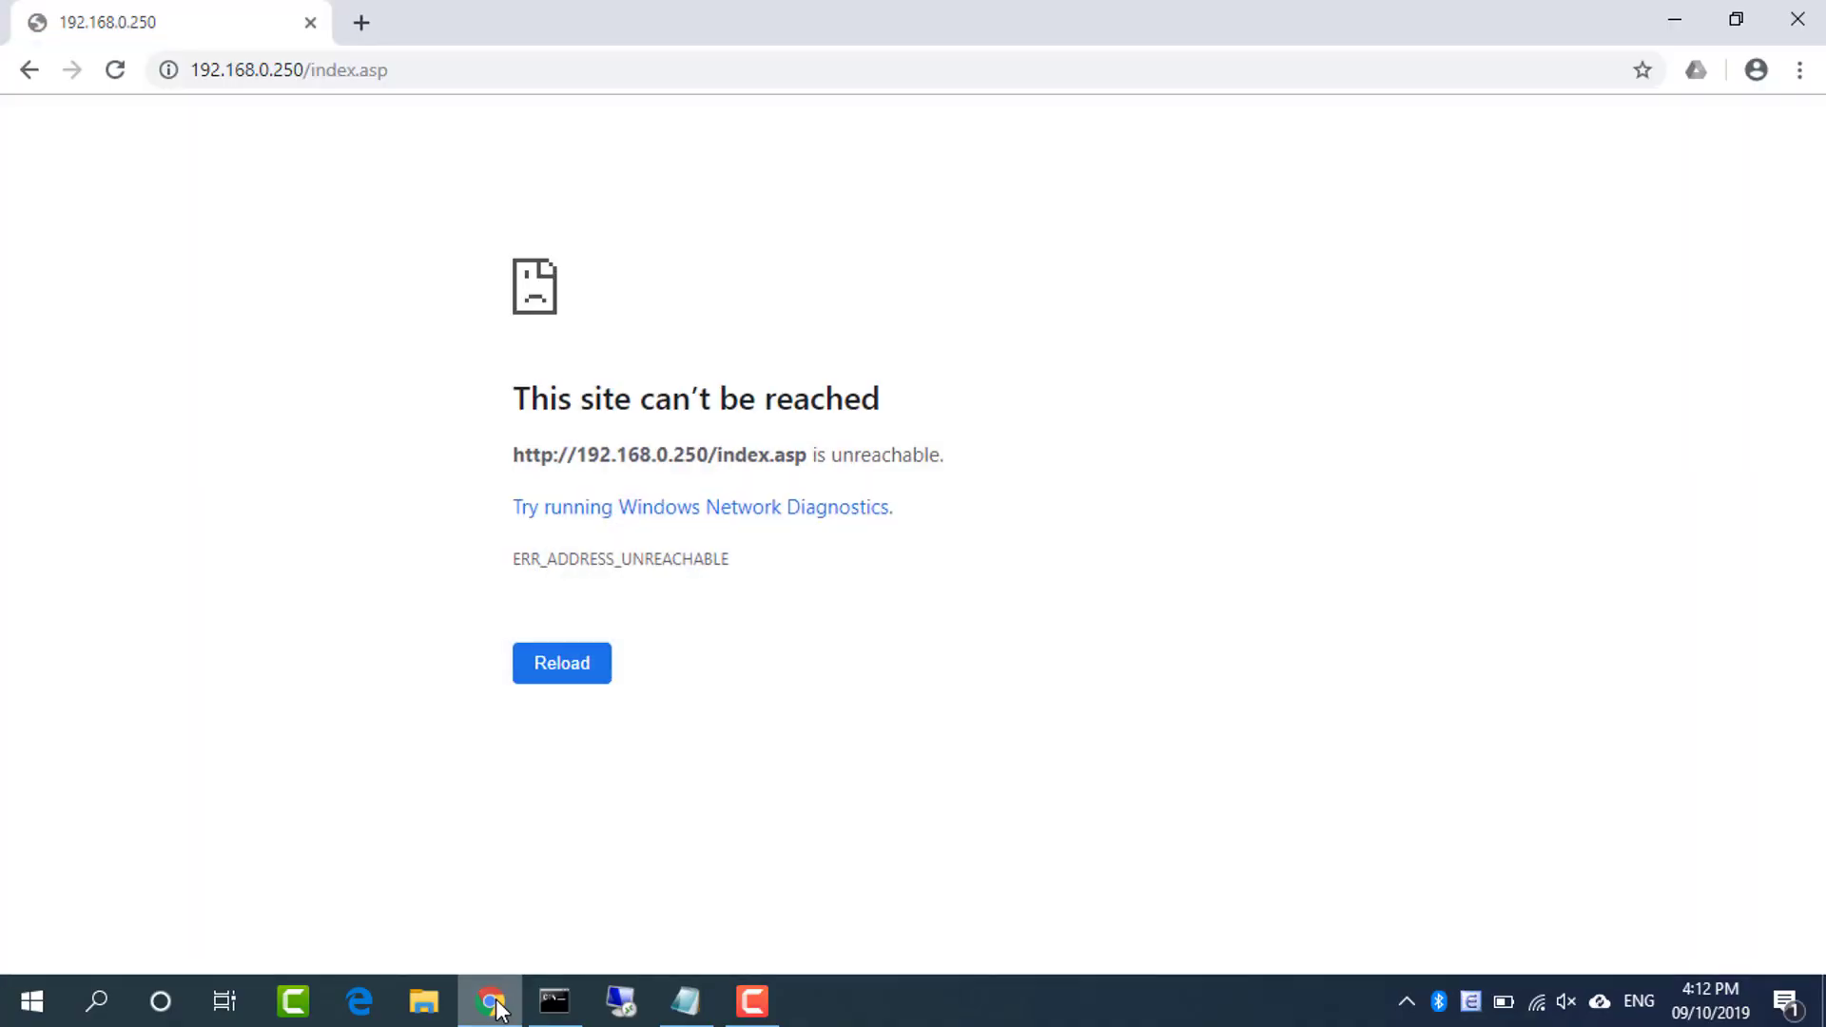
pyautogui.click(368, 27)
pyautogui.write('192.168.0.')
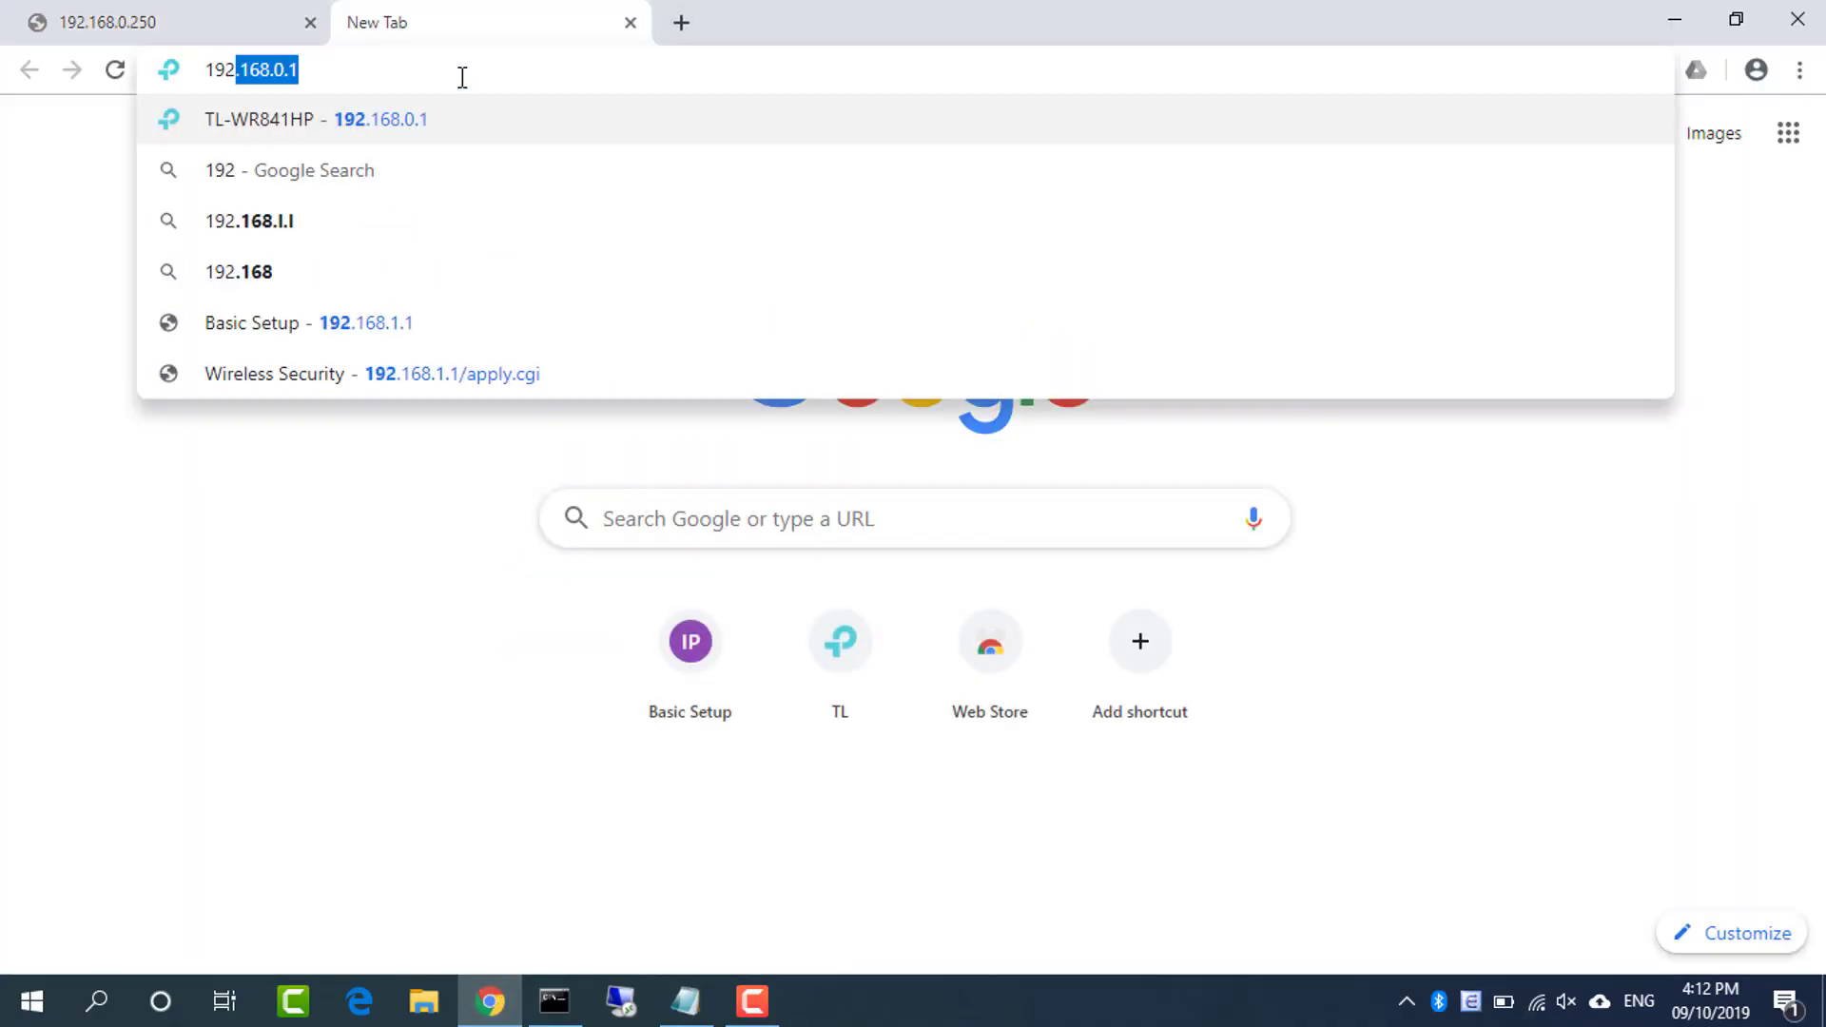